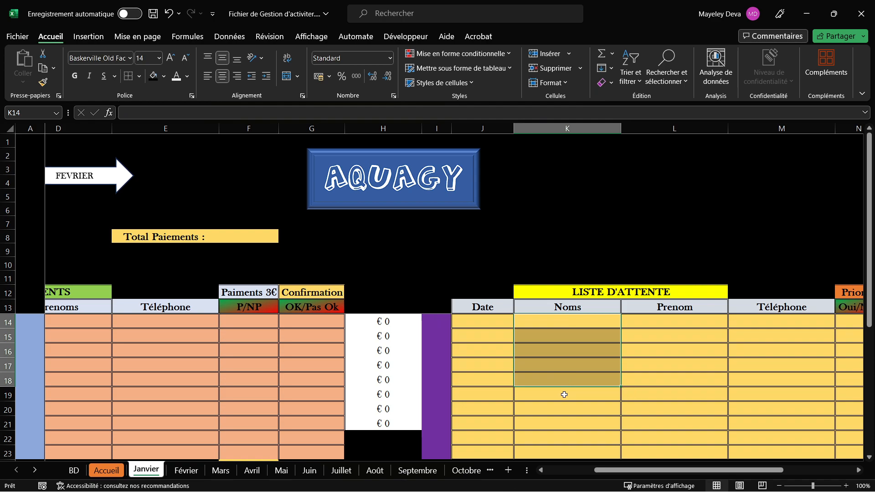
Step: Examine the waiting-list columns and the helper cells P14:S14 beside them on the Janvier sheet
{"action": "left_click_drag", "start_coordinate": [726, 470], "coordinate": [798, 468]}
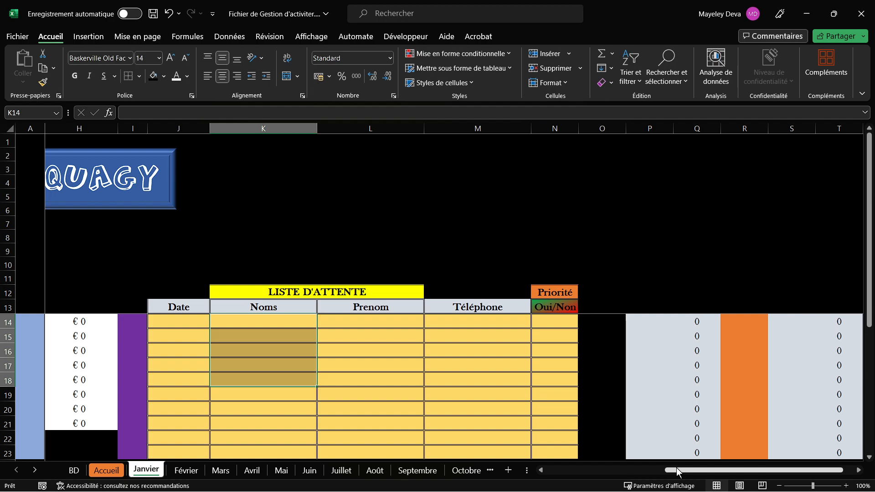
{"action": "left_click_drag", "start_coordinate": [677, 469], "coordinate": [677, 469]}
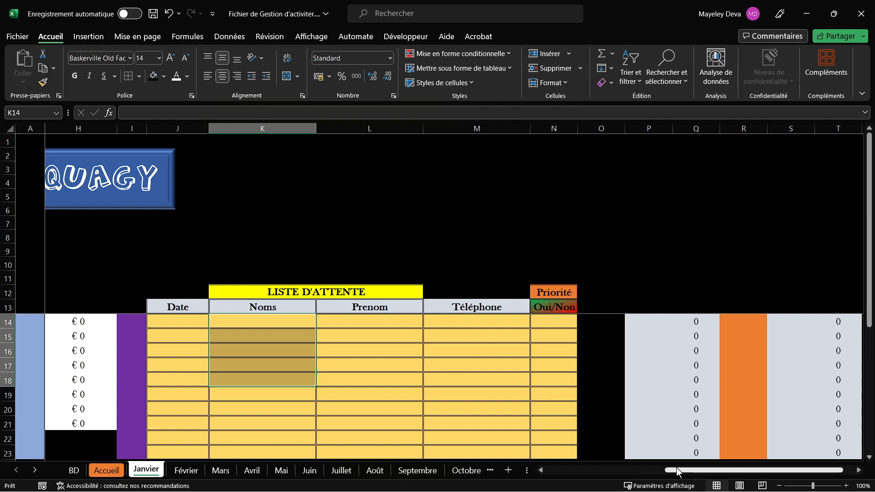
{"action": "left_click_drag", "start_coordinate": [637, 322], "coordinate": [786, 318]}
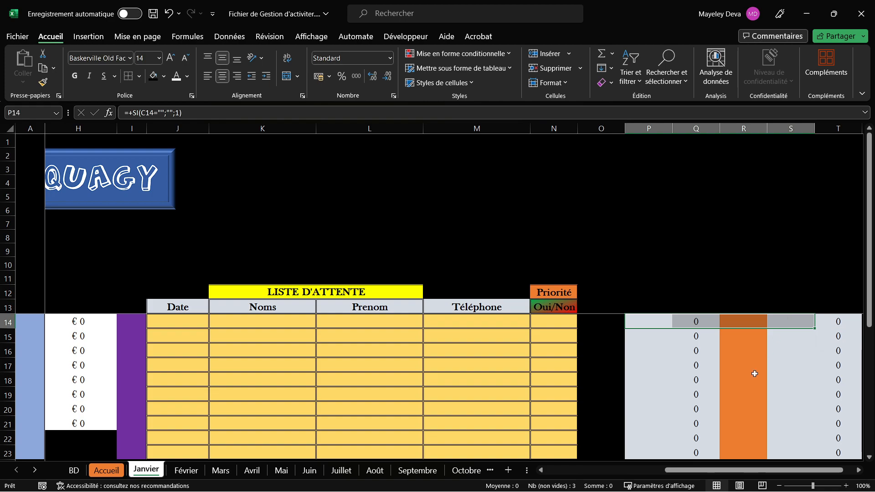
{"action": "left_click_drag", "start_coordinate": [715, 470], "coordinate": [595, 471]}
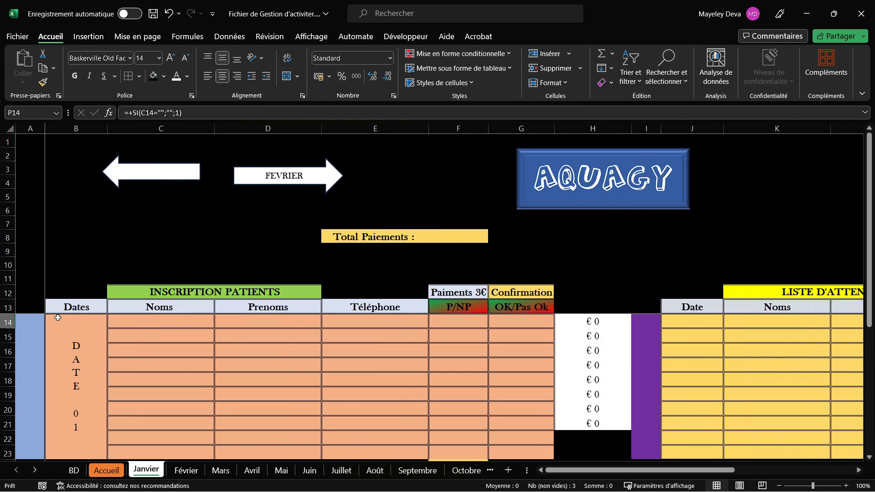
{"action": "left_click_drag", "start_coordinate": [62, 321], "coordinate": [850, 357]}
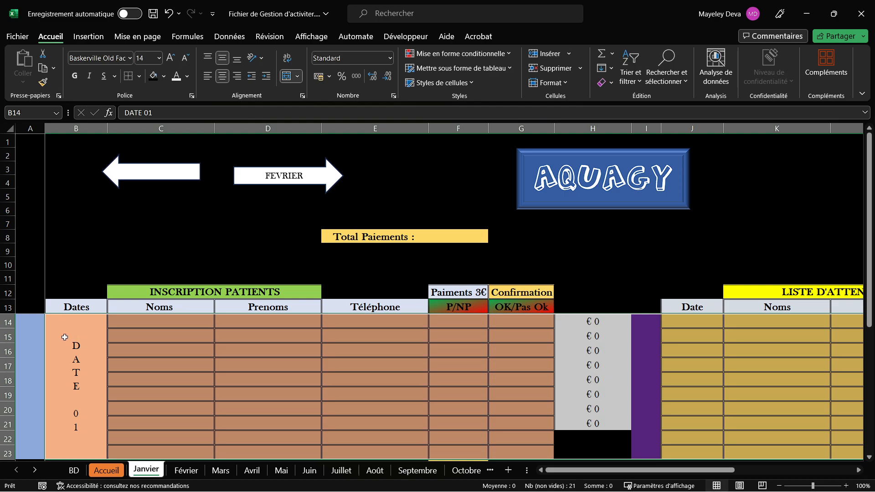
{"action": "left_click_drag", "start_coordinate": [72, 322], "coordinate": [747, 374]}
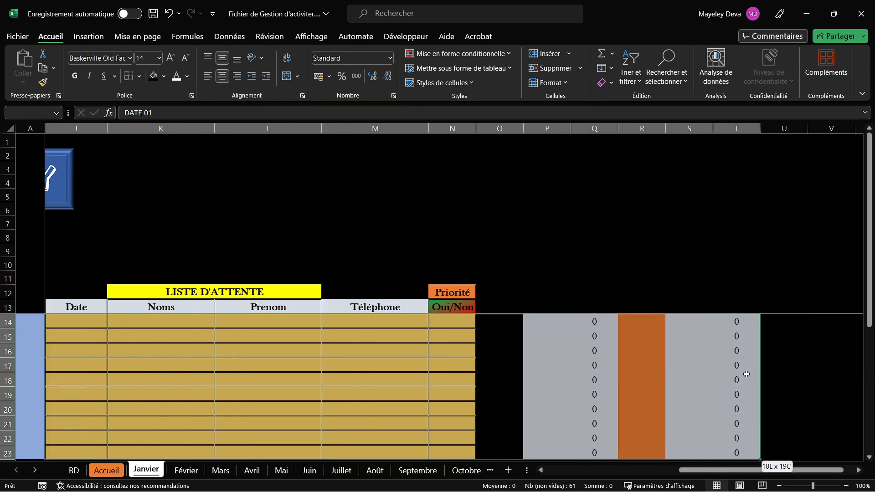
{"action": "left_click_drag", "start_coordinate": [745, 372], "coordinate": [745, 373]}
{"action": "key", "text": "ctrl+c"}
{"action": "scroll", "coordinate": [482, 410], "scroll_direction": "left", "scroll_amount": 3}
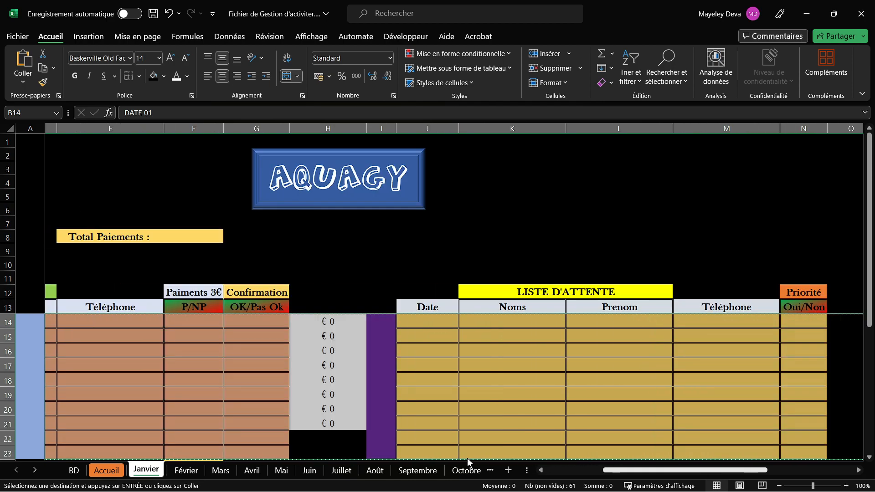
{"action": "scroll", "coordinate": [482, 462], "scroll_direction": "left", "scroll_amount": 3}
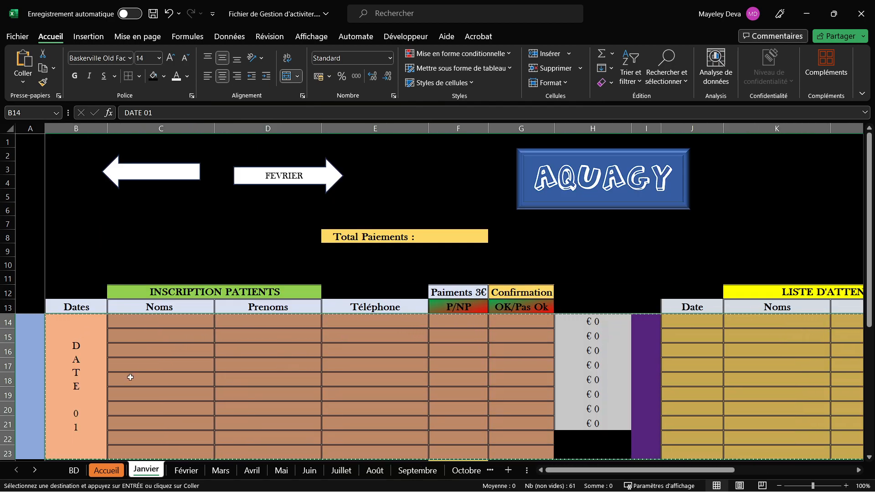
{"action": "key", "text": "Escape"}
Step: Copy the whole DATE 01 block A14:T23, including column A, and paste it starting at cell A27
{"action": "left_click_drag", "start_coordinate": [31, 320], "coordinate": [771, 349]}
{"action": "key", "text": "ctrl+c"}
{"action": "left_click_drag", "start_coordinate": [707, 470], "coordinate": [461, 473]}
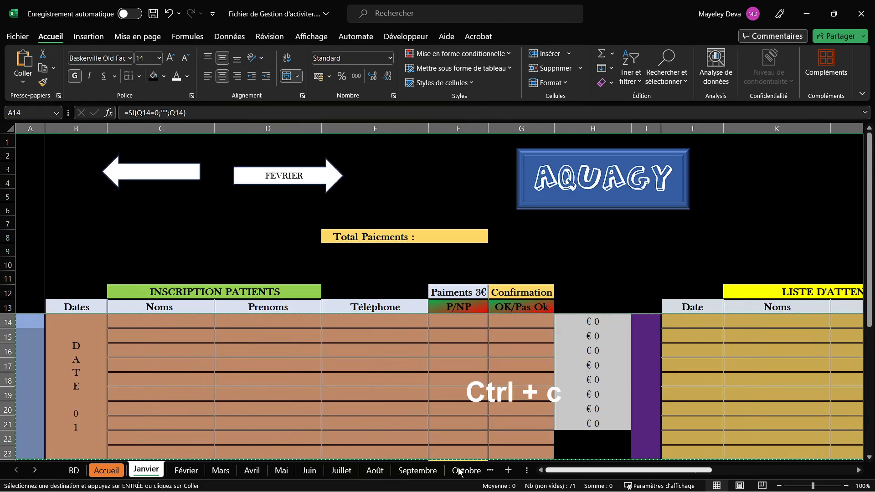
{"action": "scroll", "coordinate": [182, 365], "scroll_direction": "down", "scroll_amount": 2}
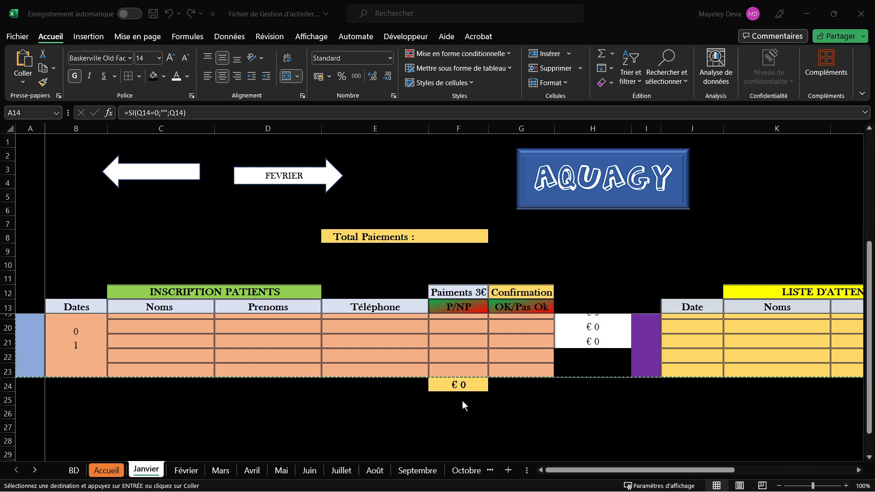
{"action": "left_click", "coordinate": [445, 423]}
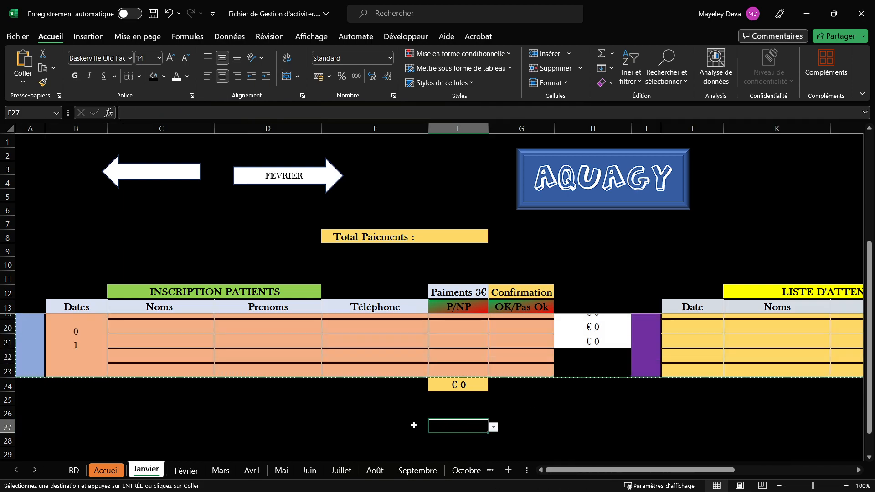
{"action": "left_click_drag", "start_coordinate": [439, 425], "coordinate": [114, 424]}
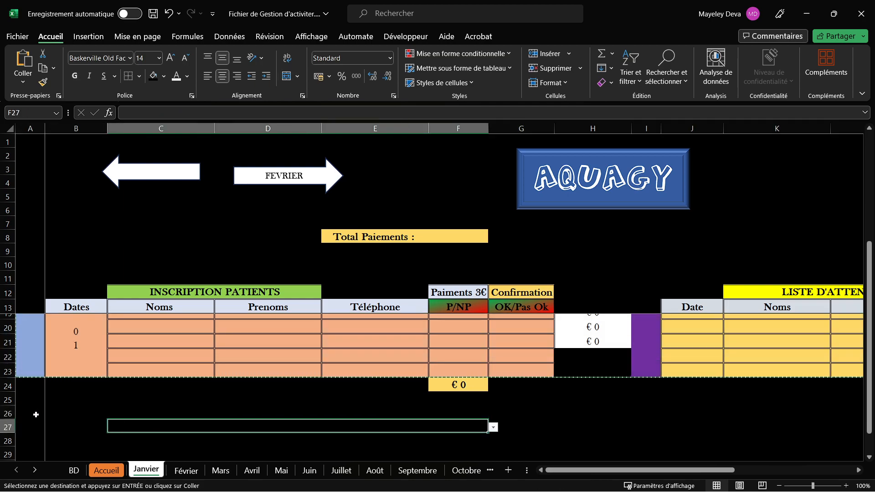
{"action": "left_click", "coordinate": [33, 418]}
{"action": "key", "text": "ctrl+v"}
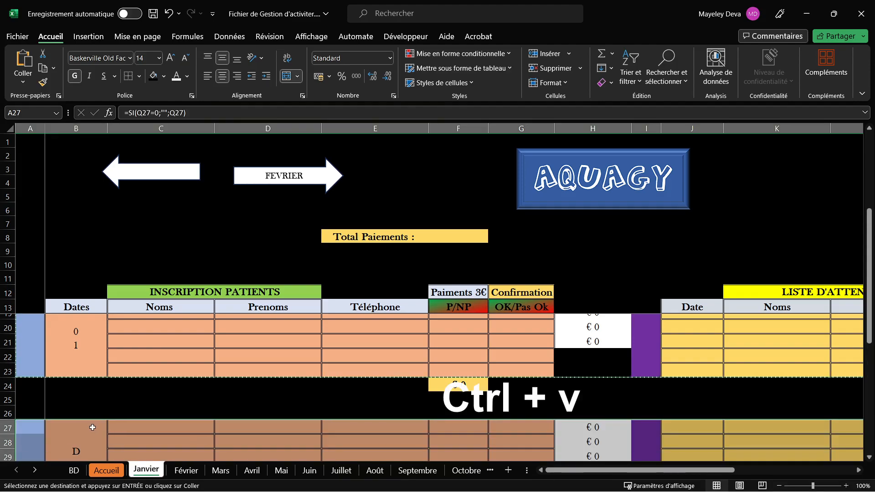
{"action": "left_click_drag", "start_coordinate": [620, 470], "coordinate": [255, 441]}
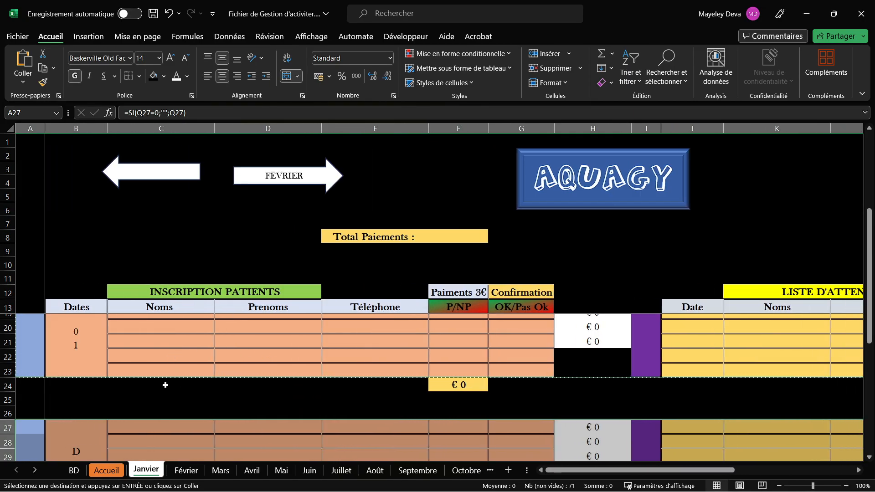
{"action": "scroll", "coordinate": [175, 402], "scroll_direction": "down", "scroll_amount": 1}
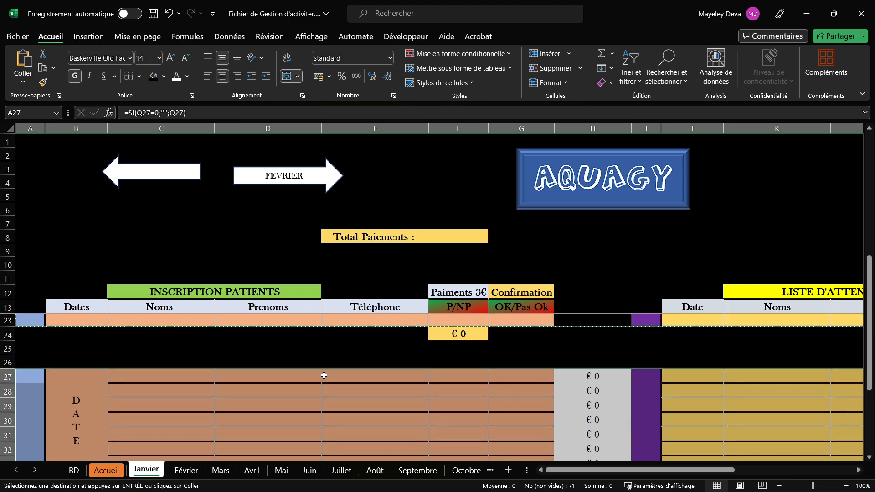
{"action": "scroll", "coordinate": [298, 364], "scroll_direction": "up", "scroll_amount": 2}
{"action": "scroll", "coordinate": [297, 364], "scroll_direction": "up", "scroll_amount": 1}
{"action": "key", "text": "Escape"}
{"action": "left_click_drag", "start_coordinate": [34, 331], "coordinate": [787, 370]}
{"action": "key", "text": "ctrl+c"}
{"action": "scroll", "coordinate": [720, 477], "scroll_direction": "left", "scroll_amount": 1}
{"action": "left_click_drag", "start_coordinate": [694, 470], "coordinate": [565, 470]}
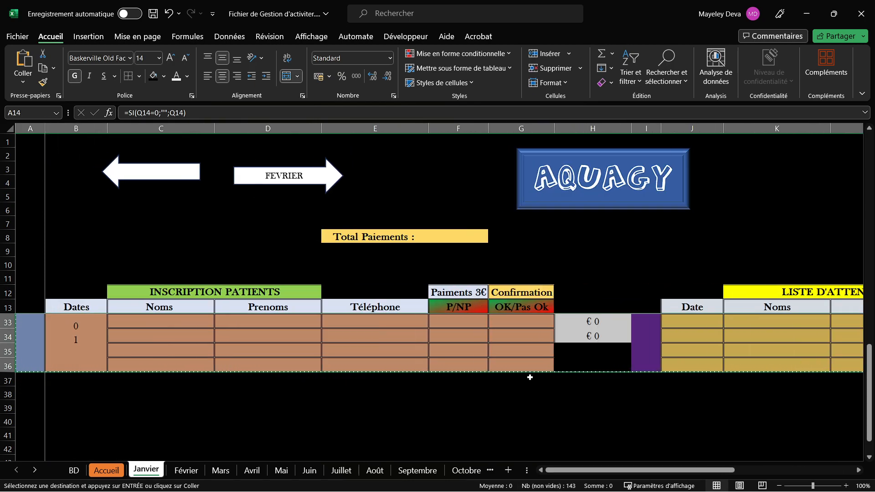
{"action": "scroll", "coordinate": [524, 382], "scroll_direction": "up", "scroll_amount": 5}
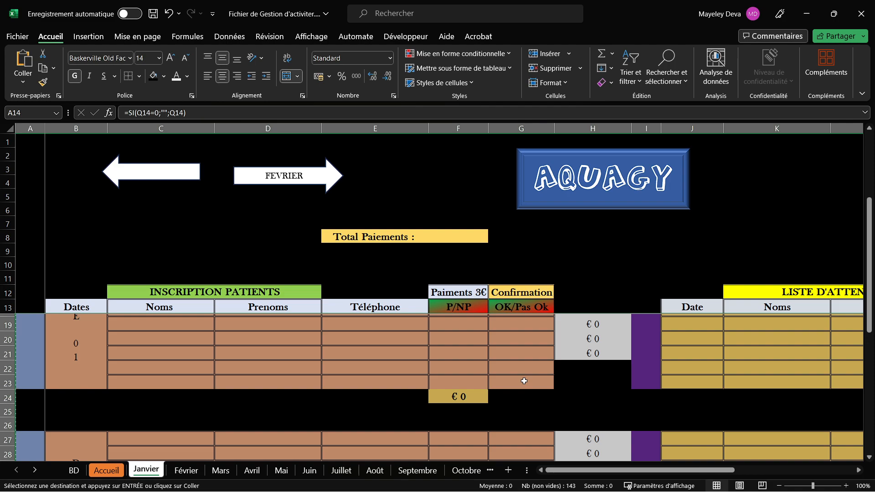
{"action": "key", "text": "Escape"}
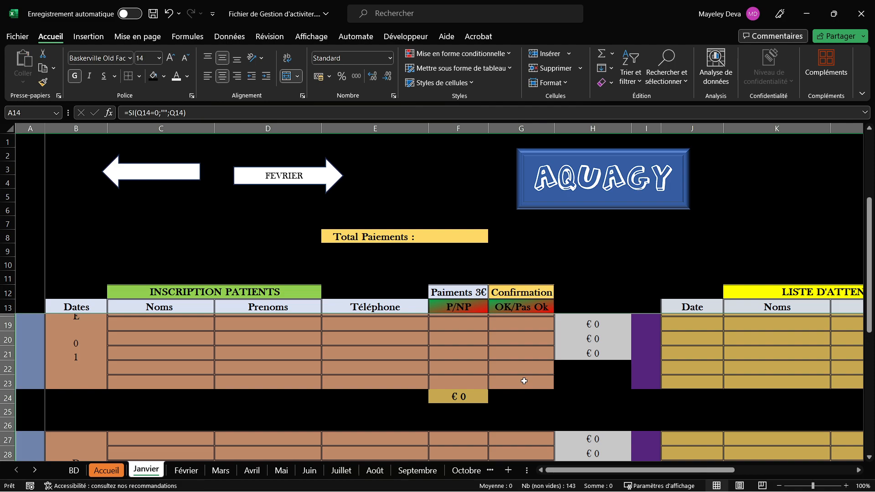
Step: Copy the first block's payment total from F24 into F37 under the second block
{"action": "left_click", "coordinate": [505, 410]}
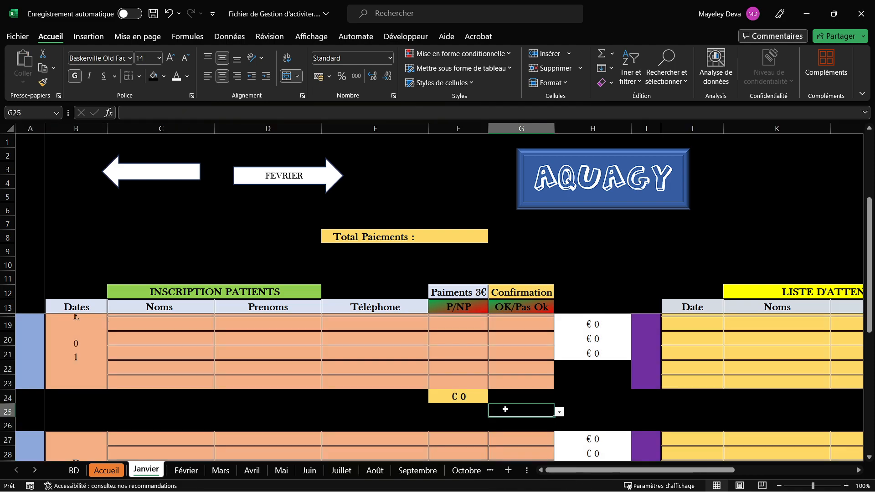
{"action": "left_click", "coordinate": [477, 403]}
{"action": "key", "text": "ctrl+c"}
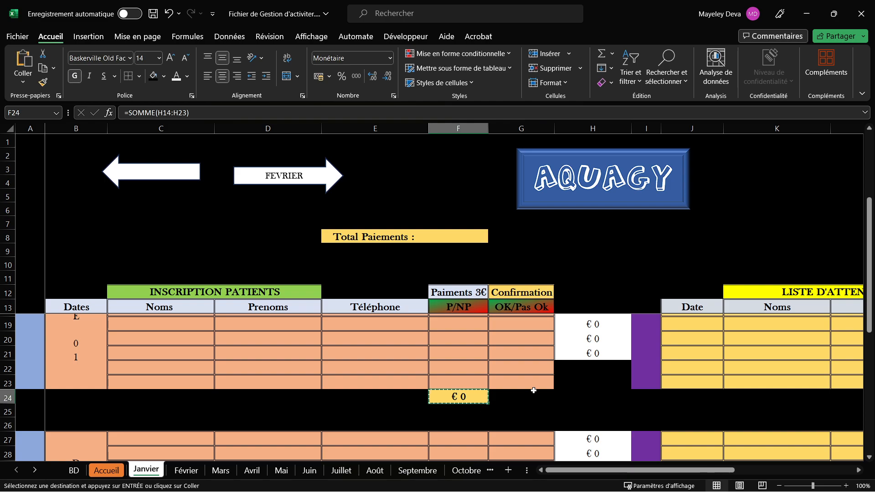
{"action": "scroll", "coordinate": [534, 391], "scroll_direction": "down", "scroll_amount": 6}
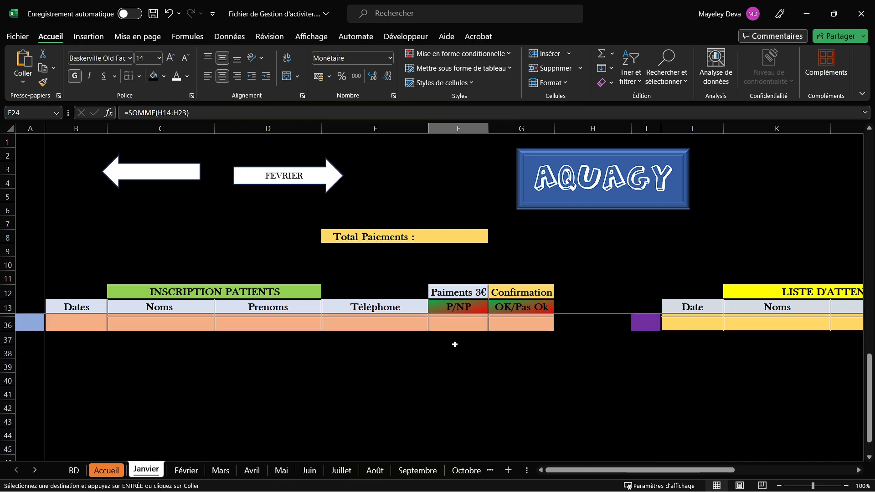
{"action": "left_click", "coordinate": [455, 346]}
{"action": "key", "text": "ctrl+v"}
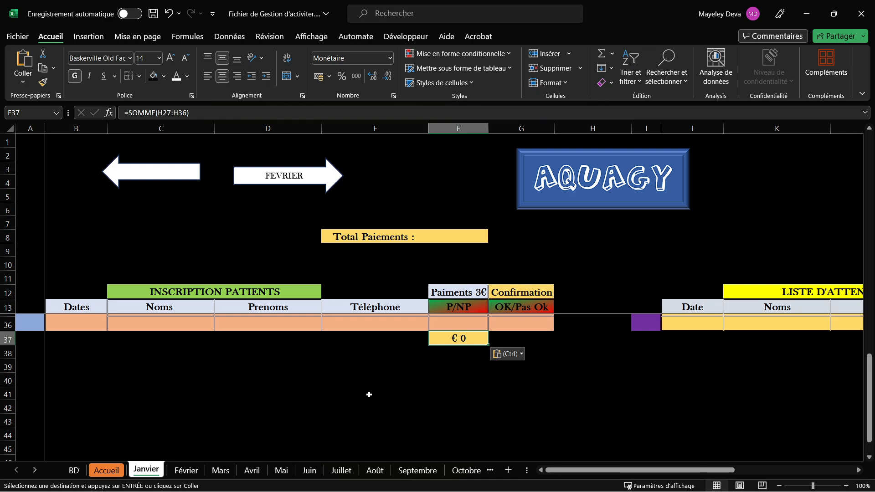
{"action": "scroll", "coordinate": [410, 358], "scroll_direction": "up", "scroll_amount": 7}
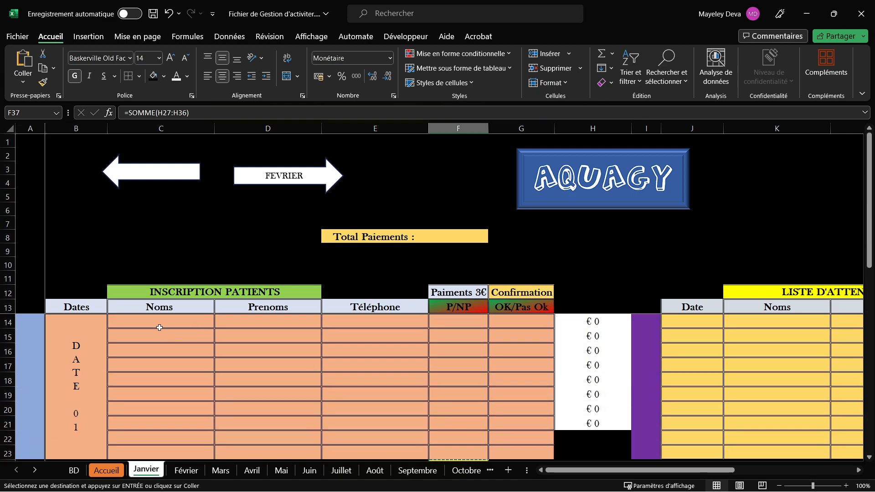
{"action": "key", "text": "Escape"}
Step: Copy both date blocks with their payment totals, A14:T37, and paste them starting at cell A40
{"action": "left_click_drag", "start_coordinate": [29, 321], "coordinate": [787, 415]}
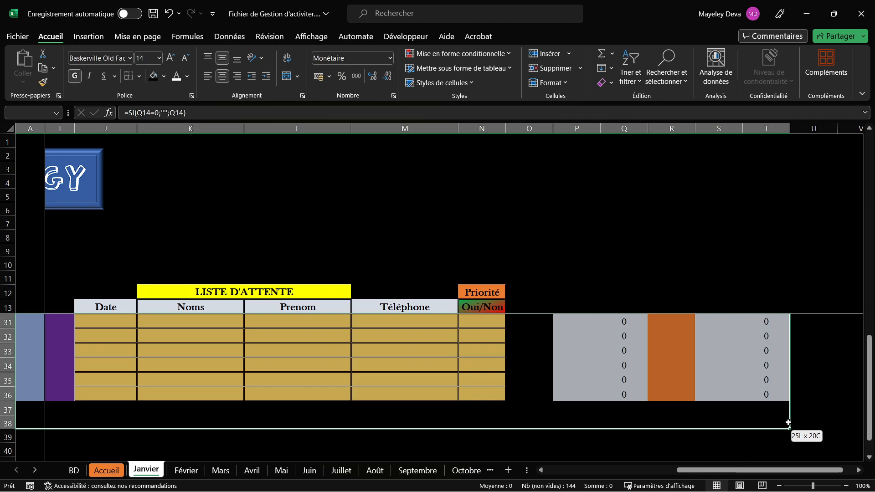
{"action": "left_click_drag", "start_coordinate": [789, 414], "coordinate": [790, 411]}
{"action": "key", "text": "ctrl+c"}
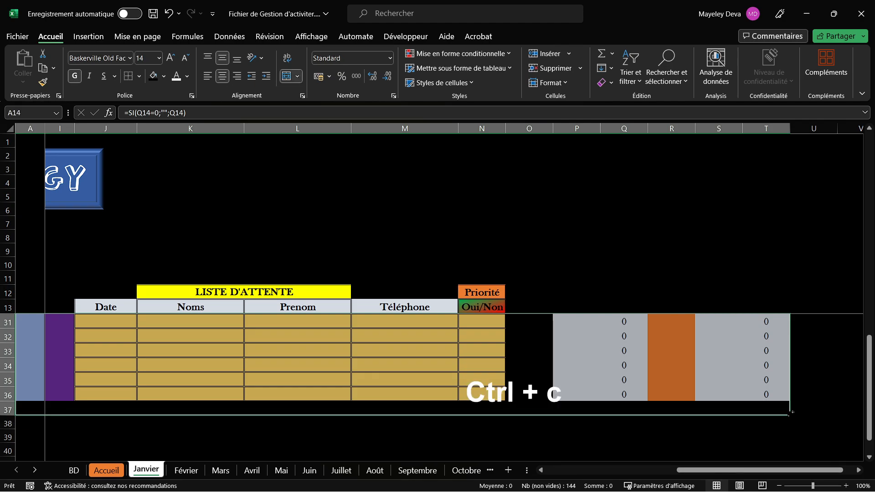
{"action": "left_click_drag", "start_coordinate": [737, 472], "coordinate": [523, 463]}
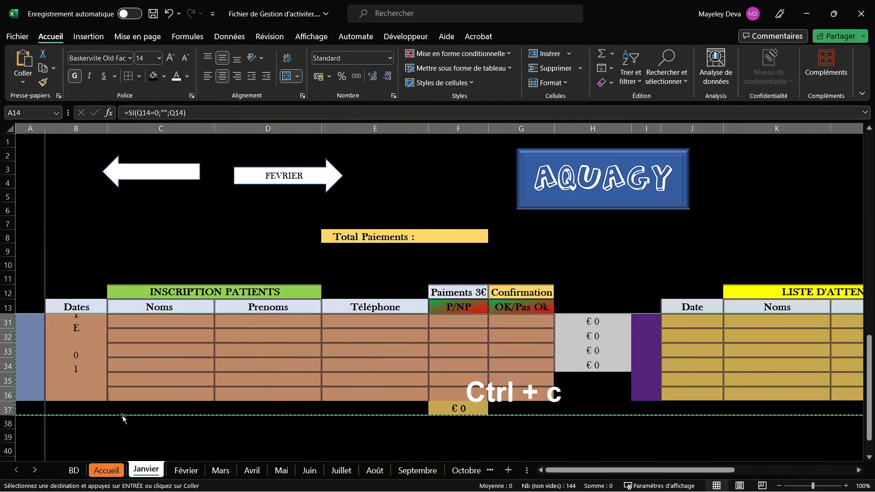
{"action": "left_click", "coordinate": [456, 450]}
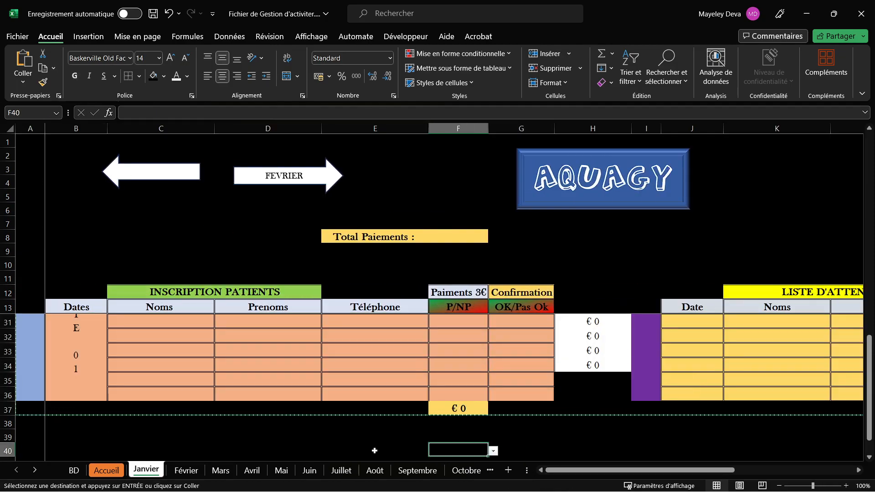
{"action": "left_click", "coordinate": [36, 450]}
{"action": "key", "text": "ctrl+v"}
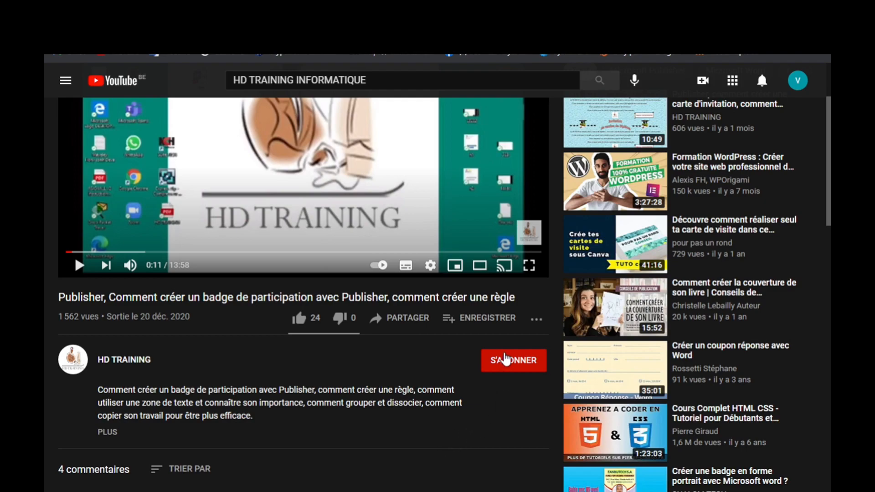
Step: On YouTube, subscribe to the HD TRAINING channel with notifications enabled and like its Publisher badge video
{"action": "left_click", "coordinate": [505, 359]}
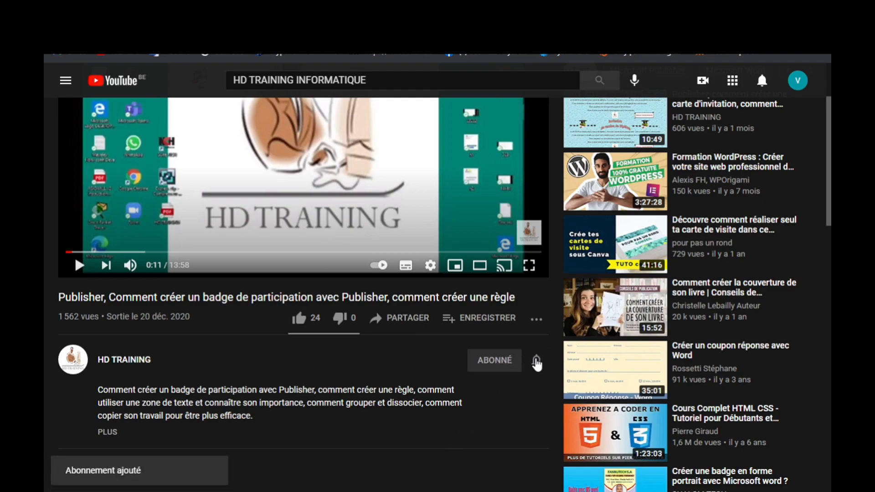
{"action": "left_click", "coordinate": [537, 361]}
{"action": "left_click", "coordinate": [566, 391]}
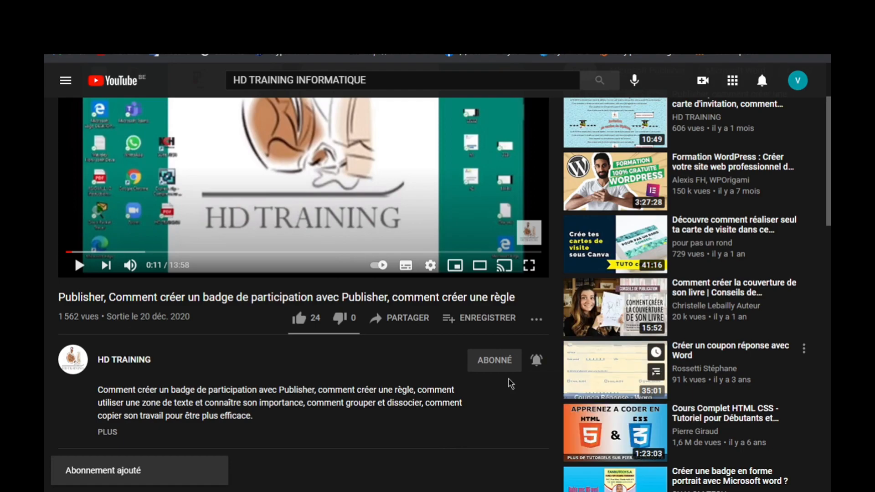
{"action": "left_click", "coordinate": [300, 319]}
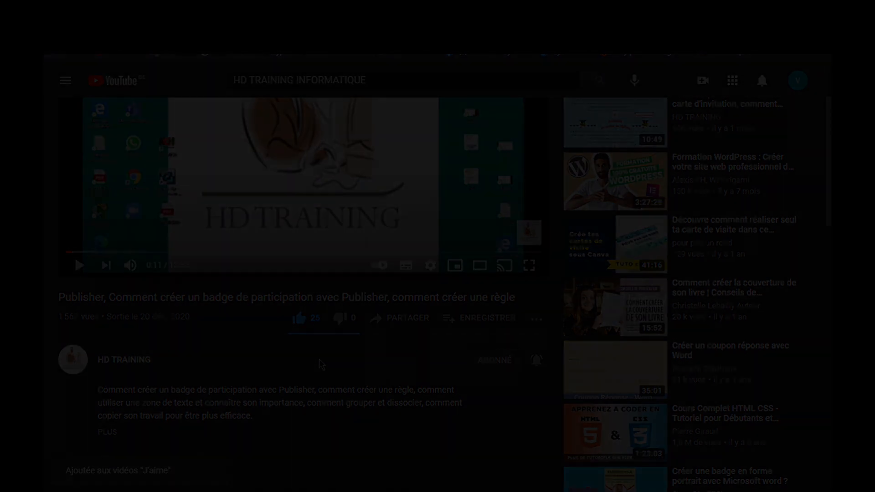
Step: Return to Excel and check the date blocks pasted from A40 down to row 63
{"action": "key", "text": "ctrl+v"}
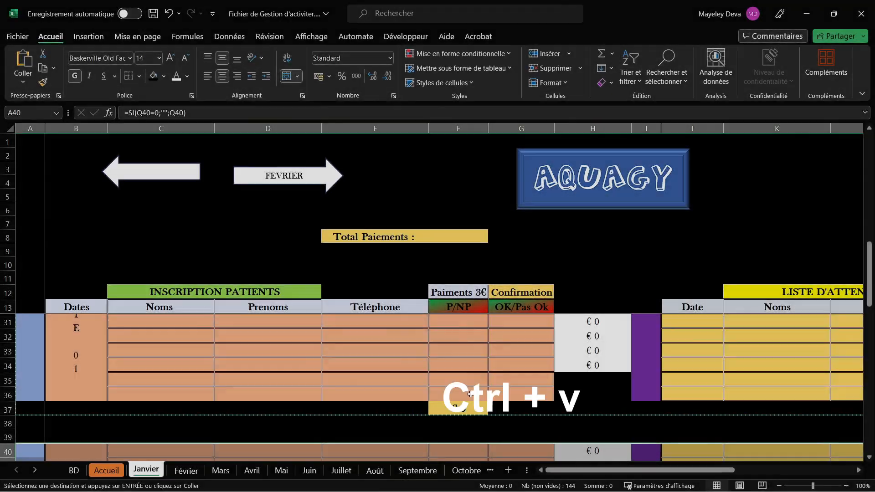
{"action": "scroll", "coordinate": [498, 418], "scroll_direction": "up", "scroll_amount": 1}
{"action": "scroll", "coordinate": [499, 418], "scroll_direction": "down", "scroll_amount": 7}
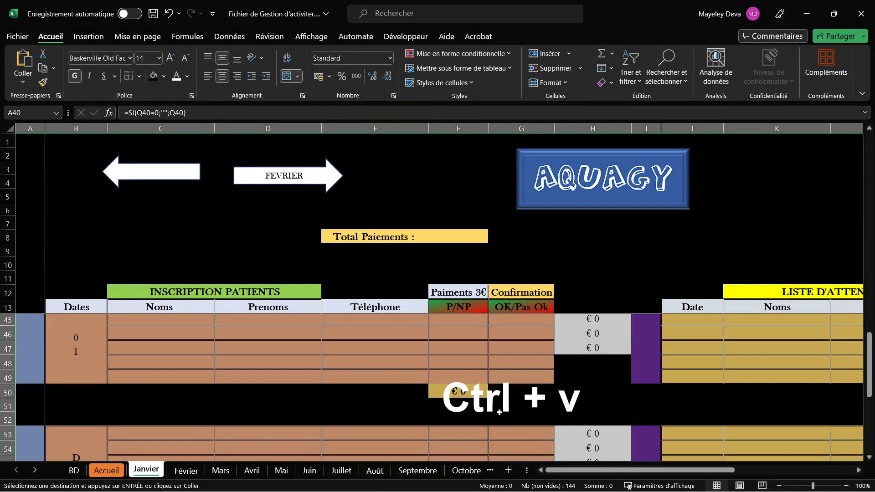
{"action": "scroll", "coordinate": [512, 415], "scroll_direction": "down", "scroll_amount": 1}
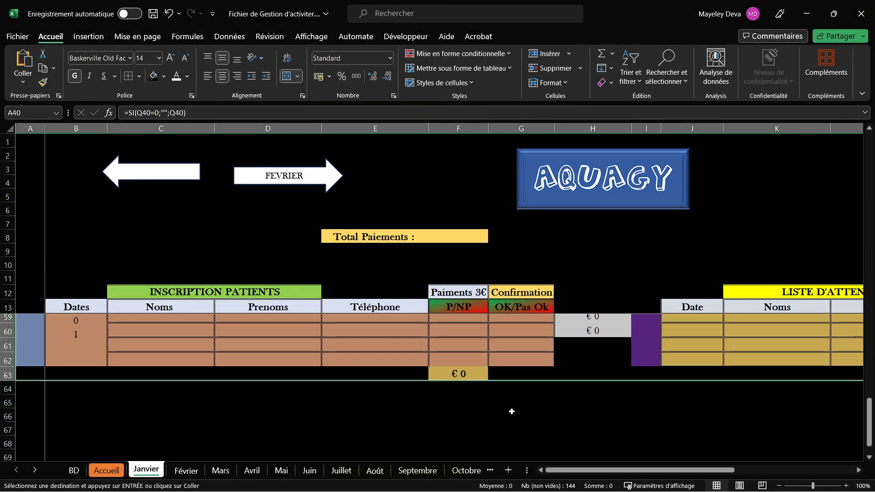
{"action": "scroll", "coordinate": [339, 337], "scroll_direction": "up", "scroll_amount": 9}
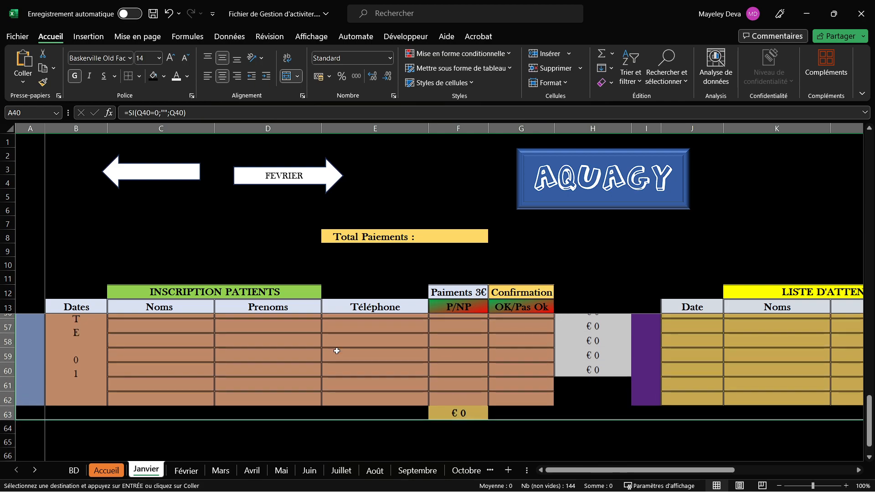
{"action": "scroll", "coordinate": [309, 351], "scroll_direction": "up", "scroll_amount": 6}
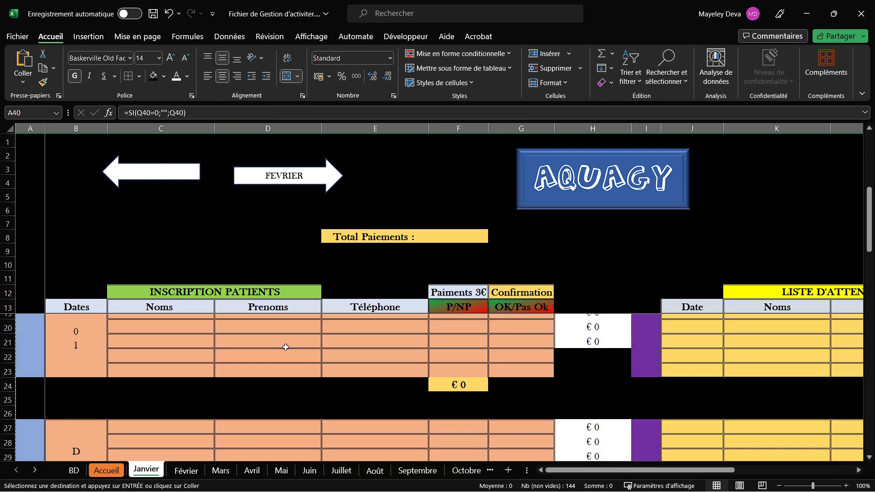
{"action": "left_click", "coordinate": [151, 341]}
{"action": "left_click_drag", "start_coordinate": [24, 325], "coordinate": [784, 353]}
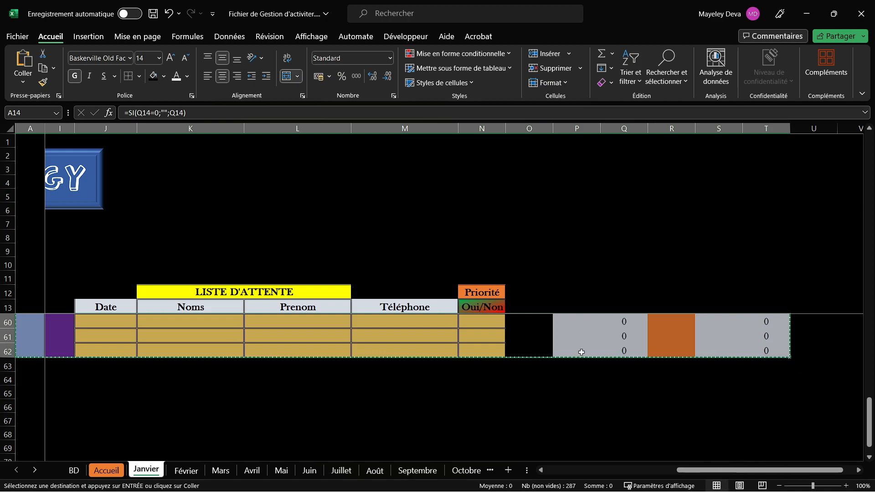
{"action": "key", "text": "Escape"}
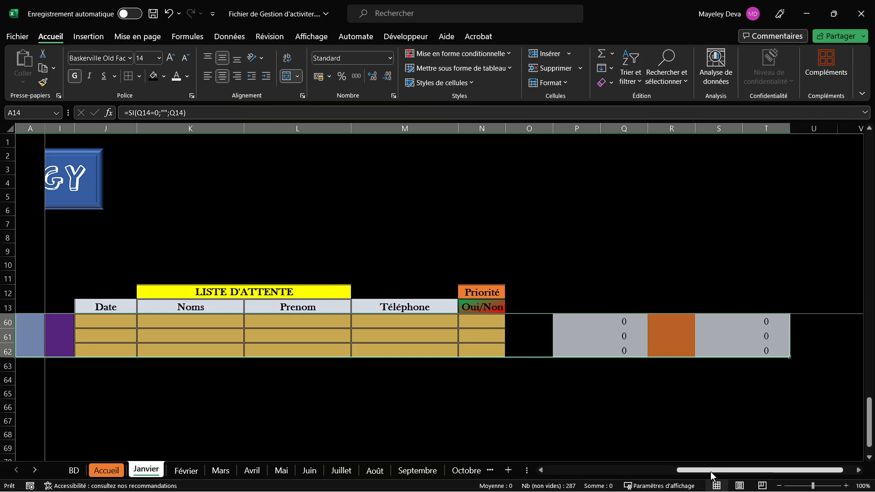
{"action": "left_click", "coordinate": [416, 384]}
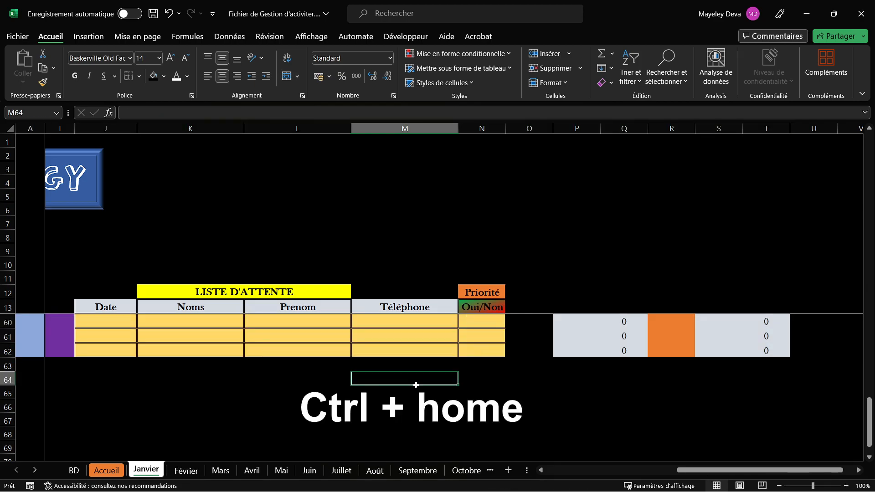
Step: Copy the four date blocks with their payment totals, A14:T63, and paste them starting at cell A66
{"action": "key", "text": "ctrl+Home"}
{"action": "left_click_drag", "start_coordinate": [34, 322], "coordinate": [788, 355]}
{"action": "key", "text": "ctrl+c"}
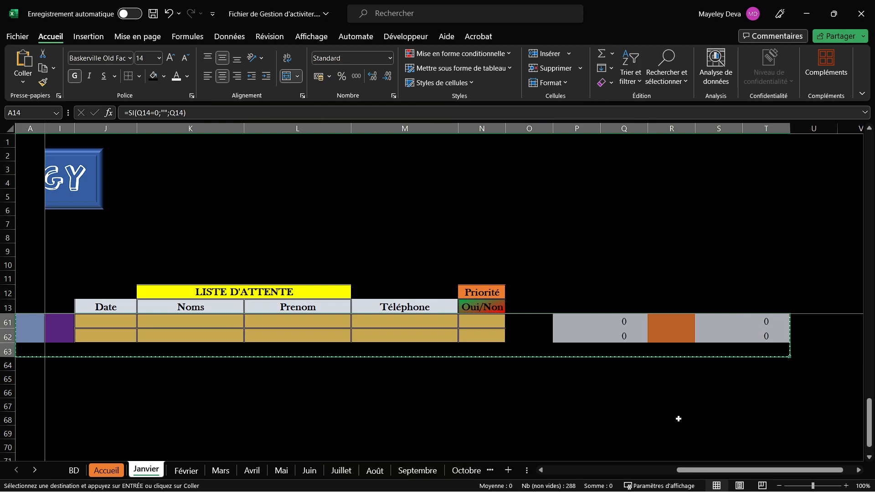
{"action": "left_click_drag", "start_coordinate": [701, 471], "coordinate": [449, 476]}
{"action": "left_click", "coordinate": [455, 389]}
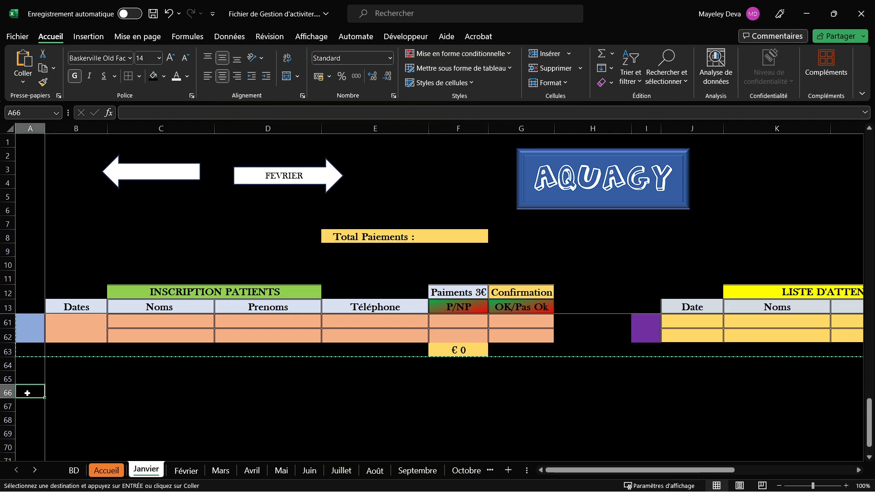
{"action": "key", "text": "ctrl+v"}
{"action": "key", "text": "Escape"}
Step: Review the full stack of pasted date blocks on the Janvier sheet, including the helper columns P to T
{"action": "scroll", "coordinate": [439, 407], "scroll_direction": "down", "scroll_amount": 4}
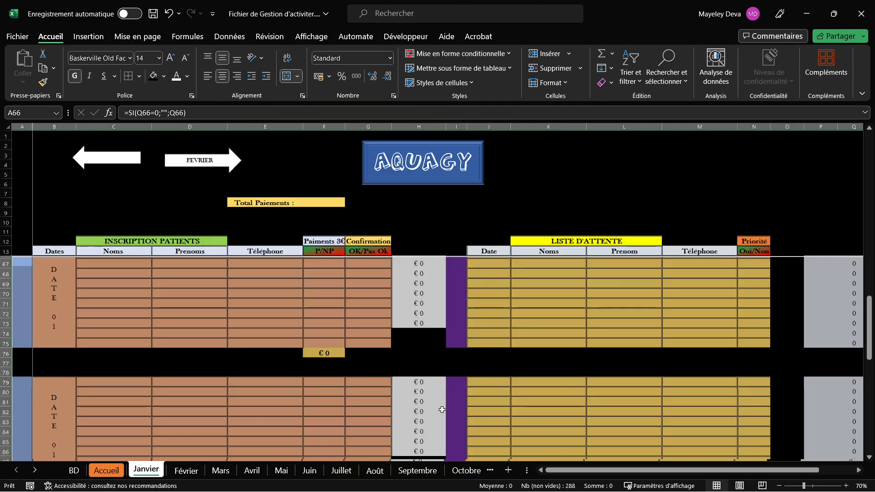
{"action": "scroll", "coordinate": [140, 359], "scroll_direction": "down", "scroll_amount": 1}
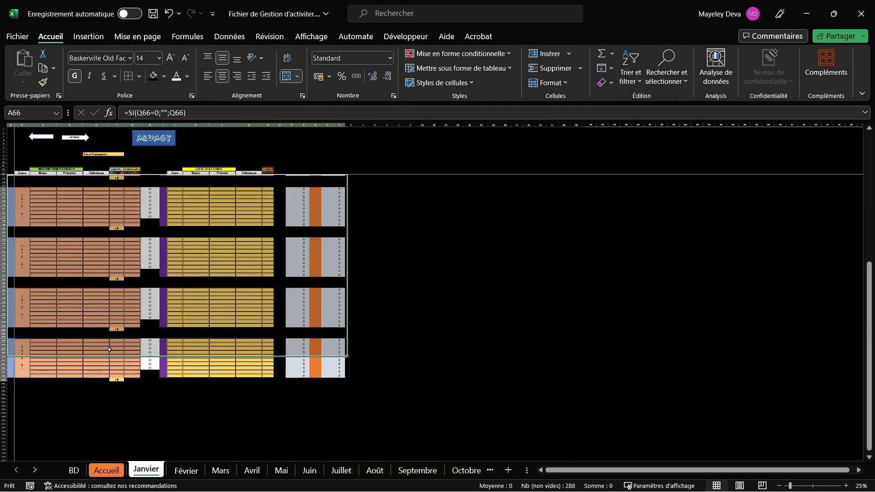
{"action": "scroll", "coordinate": [93, 200], "scroll_direction": "up", "scroll_amount": 10}
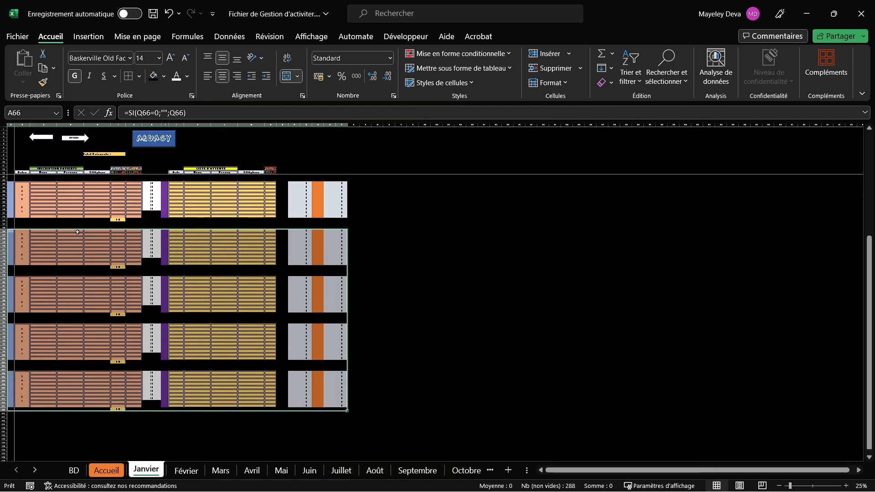
{"action": "scroll", "coordinate": [68, 234], "scroll_direction": "down", "scroll_amount": 1}
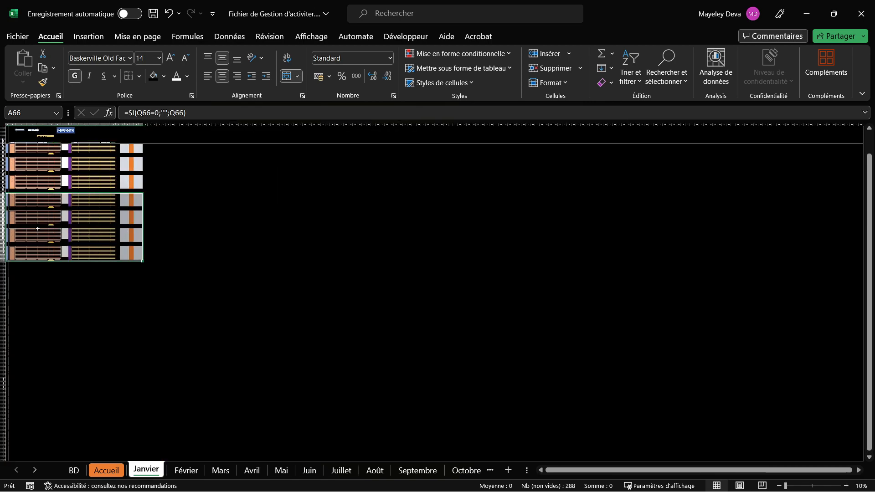
{"action": "scroll", "coordinate": [38, 229], "scroll_direction": "up", "scroll_amount": 1}
{"action": "scroll", "coordinate": [62, 236], "scroll_direction": "up", "scroll_amount": 7}
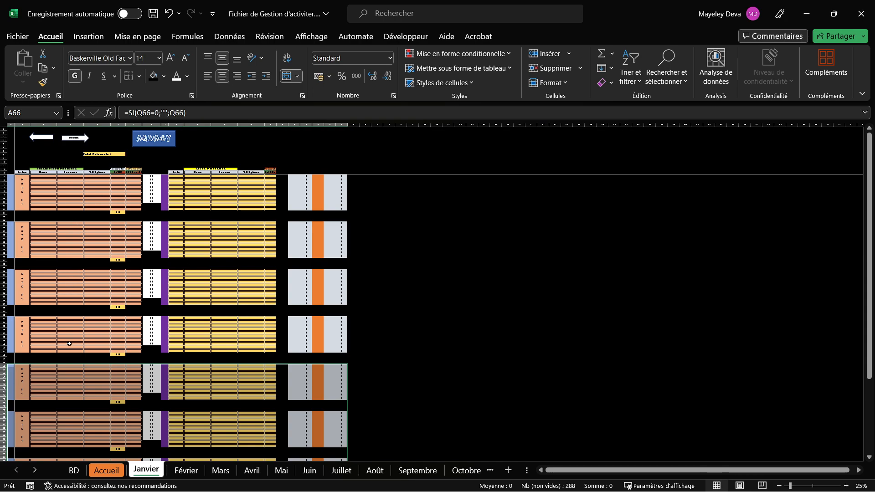
{"action": "scroll", "coordinate": [83, 382], "scroll_direction": "down", "scroll_amount": 1}
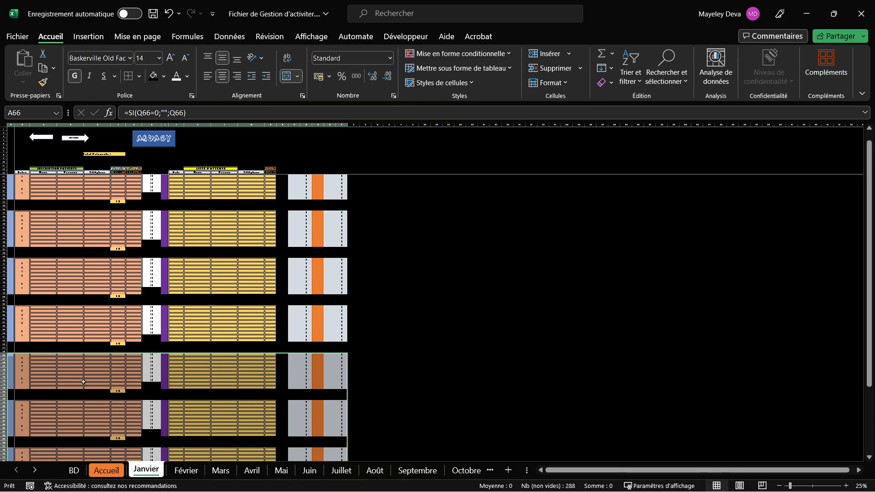
{"action": "scroll", "coordinate": [80, 393], "scroll_direction": "down", "scroll_amount": 3}
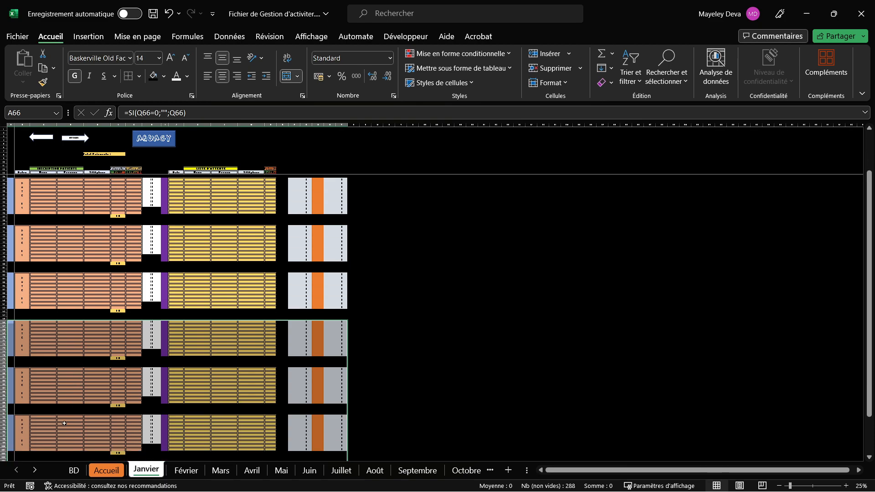
{"action": "left_click", "coordinate": [206, 341]}
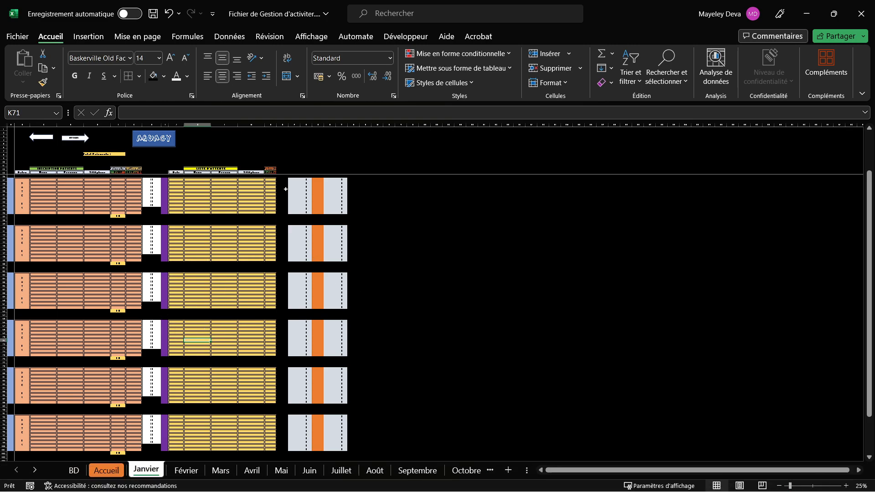
{"action": "left_click", "coordinate": [319, 206]}
{"action": "left_click", "coordinate": [494, 229]}
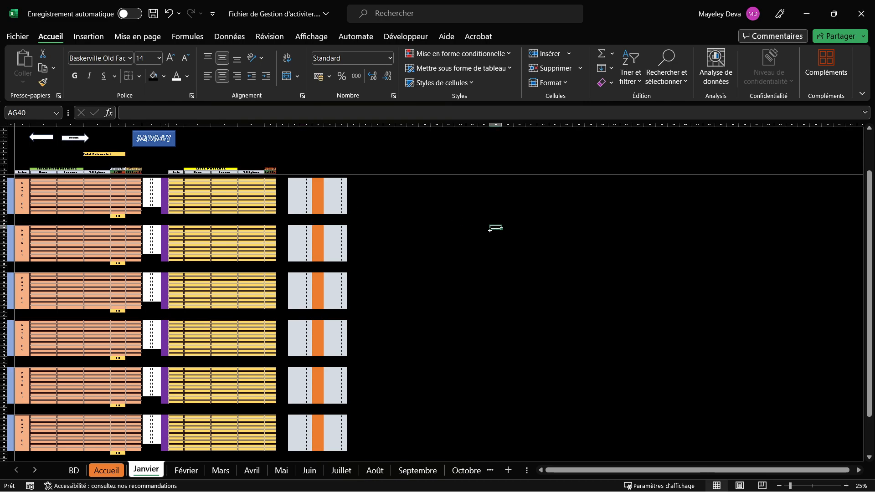
{"action": "left_click", "coordinate": [436, 231]}
{"action": "left_click_drag", "start_coordinate": [293, 179], "coordinate": [343, 472]}
{"action": "left_click", "coordinate": [385, 170]}
Step: Fill the helper columns P:T and the amounts column H with black
{"action": "scroll", "coordinate": [385, 170], "scroll_direction": "up", "scroll_amount": 5}
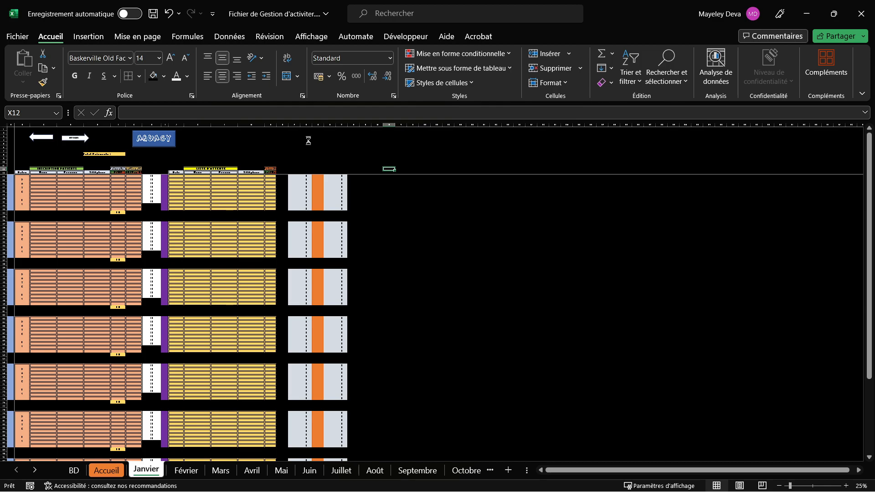
{"action": "scroll", "coordinate": [307, 138], "scroll_direction": "up", "scroll_amount": 4}
{"action": "left_click_drag", "start_coordinate": [548, 126], "coordinate": [681, 126]}
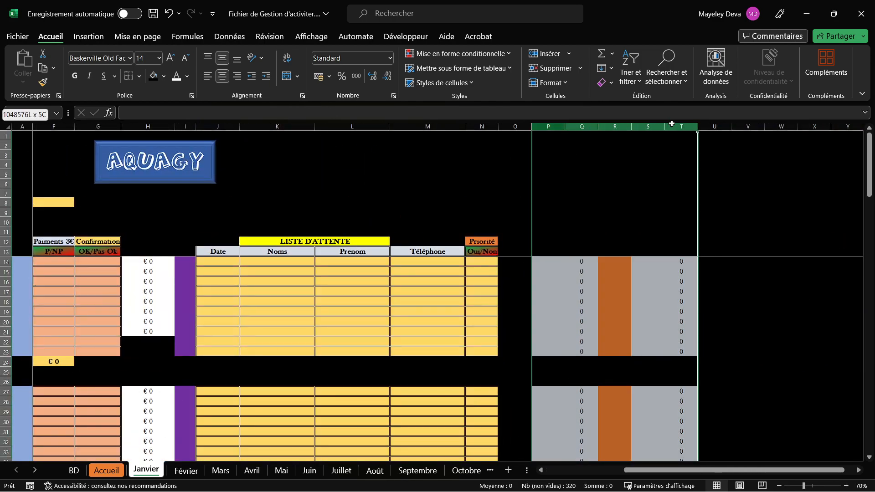
{"action": "left_click", "coordinate": [153, 76]}
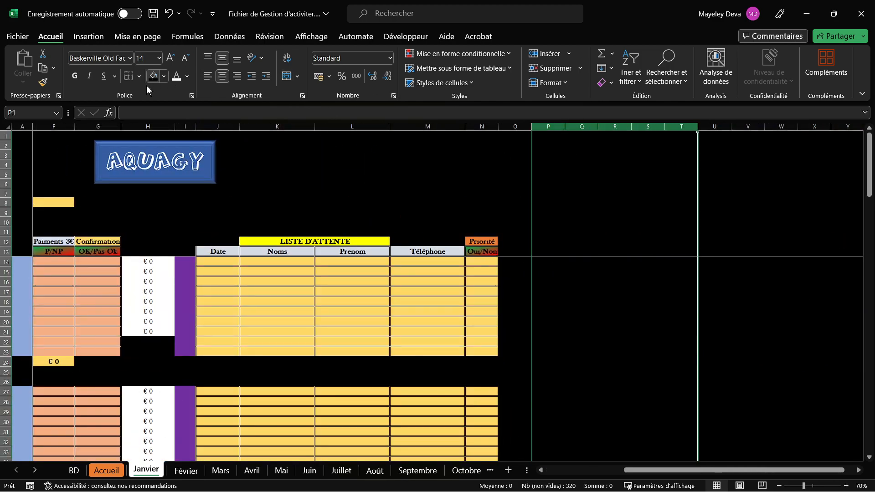
{"action": "left_click", "coordinate": [149, 127]}
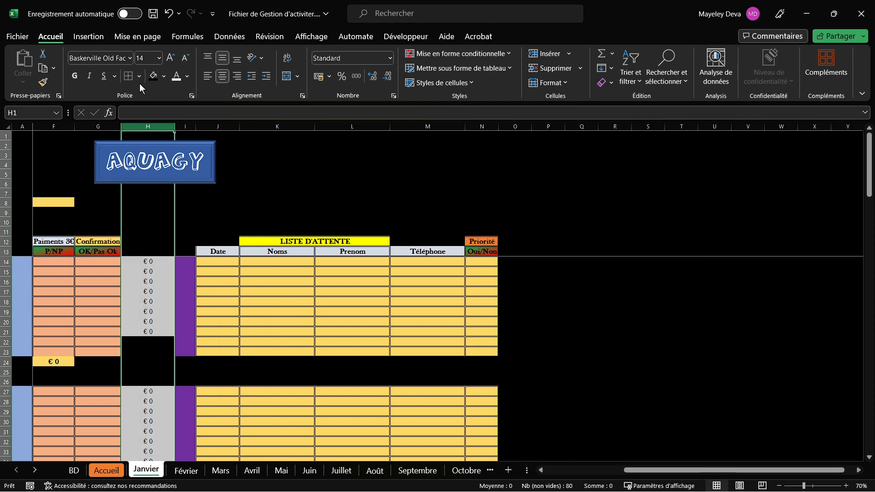
{"action": "left_click", "coordinate": [154, 77]}
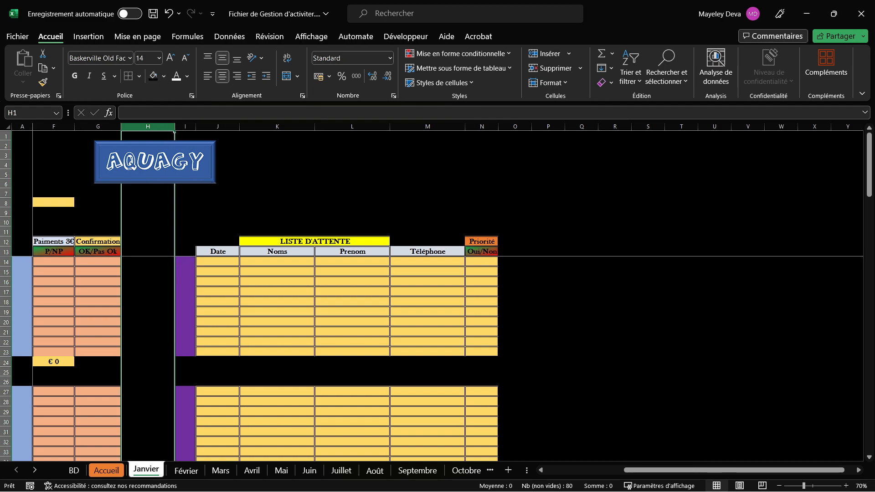
{"action": "left_click", "coordinate": [218, 211]}
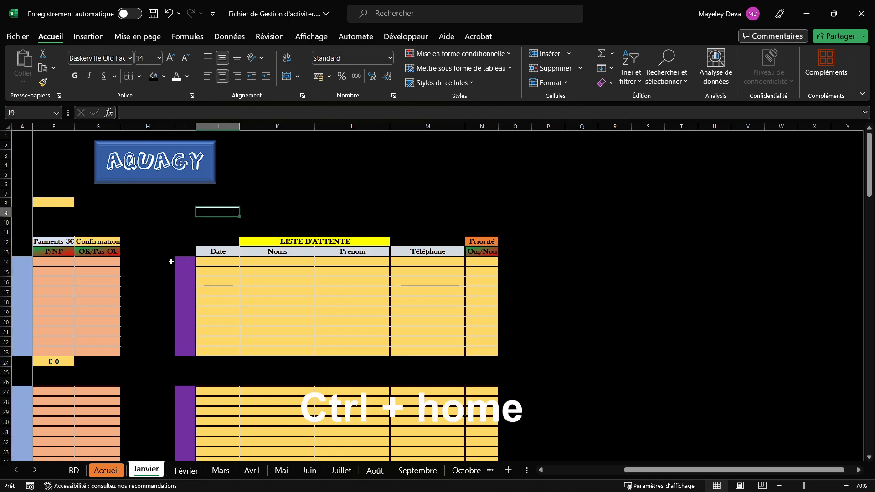
Step: Return to the first date block and set the sheet zoom to 80%
{"action": "key", "text": "ctrl+Home"}
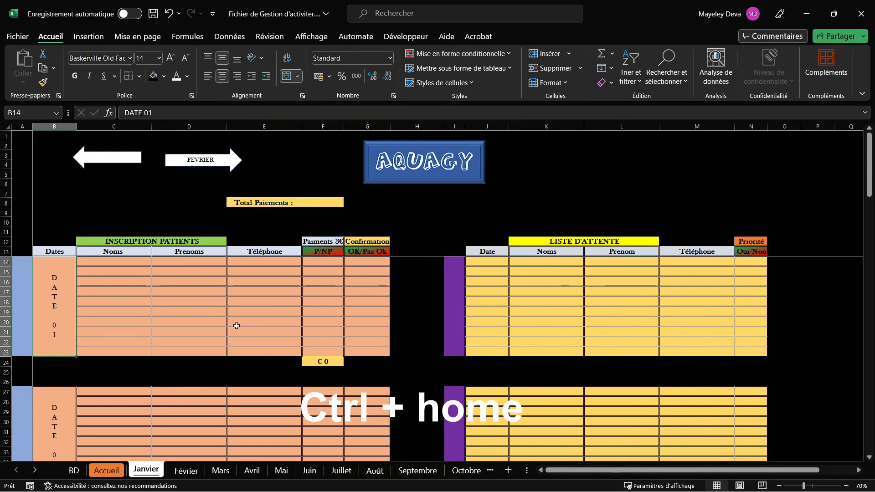
{"action": "left_click", "coordinate": [814, 487]}
{"action": "scroll", "coordinate": [254, 377], "scroll_direction": "down", "scroll_amount": 5}
{"action": "scroll", "coordinate": [219, 381], "scroll_direction": "up", "scroll_amount": 4}
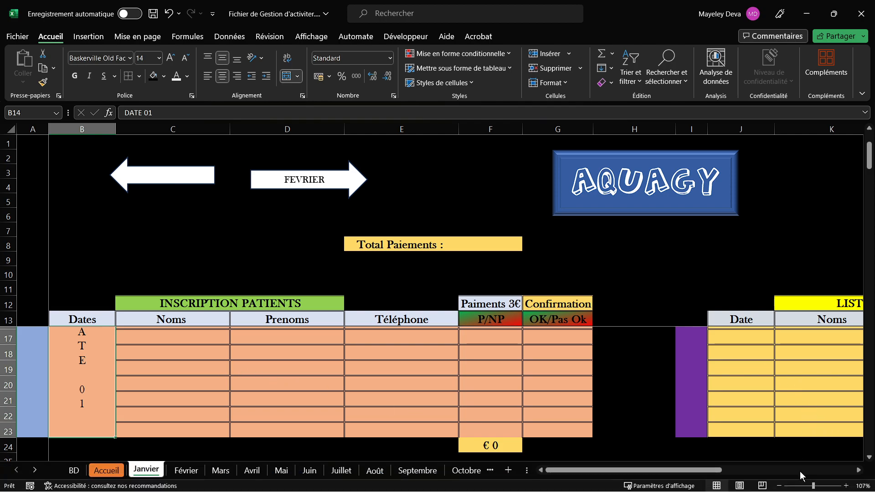
{"action": "left_click", "coordinate": [780, 486]}
{"action": "left_click", "coordinate": [780, 487]}
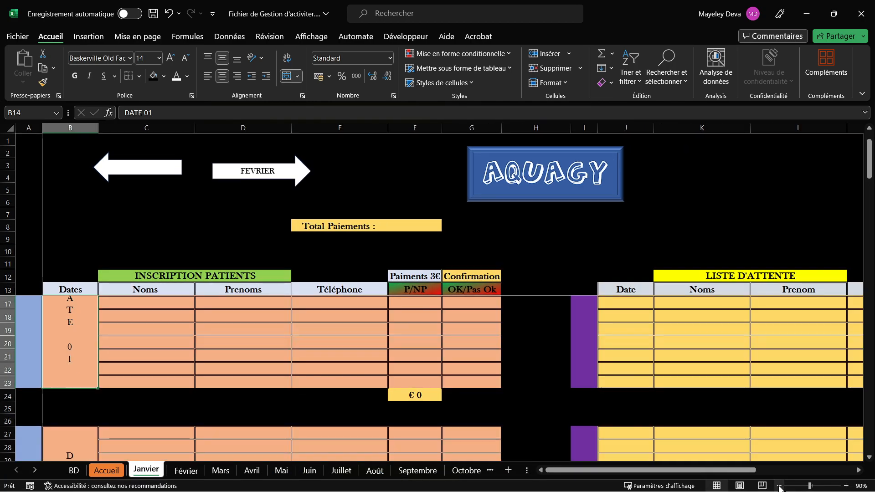
{"action": "left_click", "coordinate": [780, 487]}
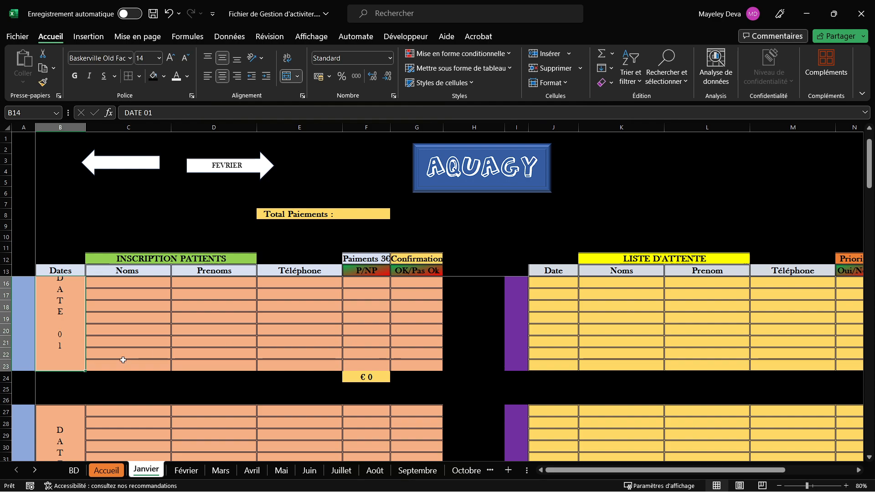
Step: Rename the second block's date label in B27 to DATE 02
{"action": "scroll", "coordinate": [123, 360], "scroll_direction": "down", "scroll_amount": 2}
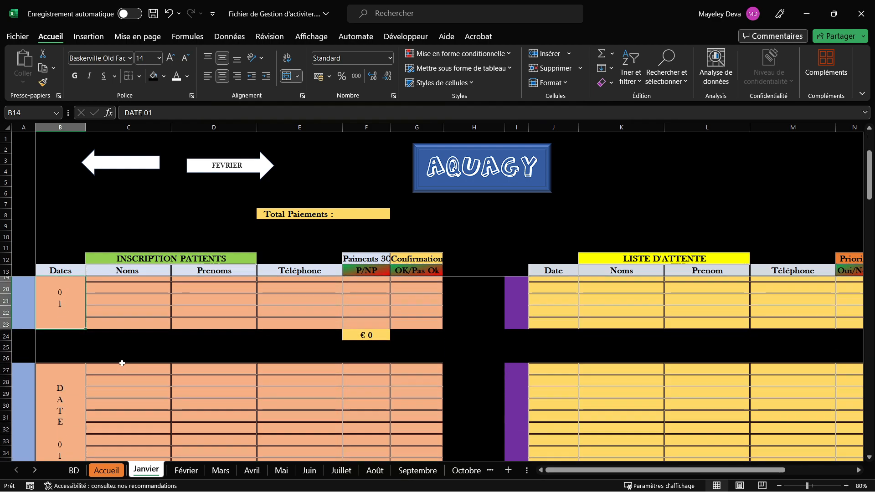
{"action": "scroll", "coordinate": [122, 364], "scroll_direction": "down", "scroll_amount": 1}
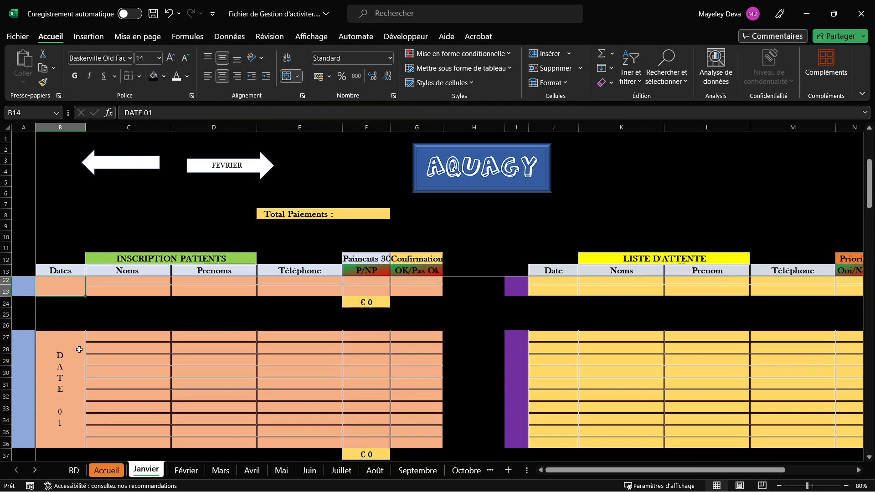
{"action": "scroll", "coordinate": [75, 351], "scroll_direction": "up", "scroll_amount": 3}
{"action": "scroll", "coordinate": [74, 348], "scroll_direction": "down", "scroll_amount": 3}
{"action": "left_click", "coordinate": [75, 348]}
{"action": "key", "text": "F2"}
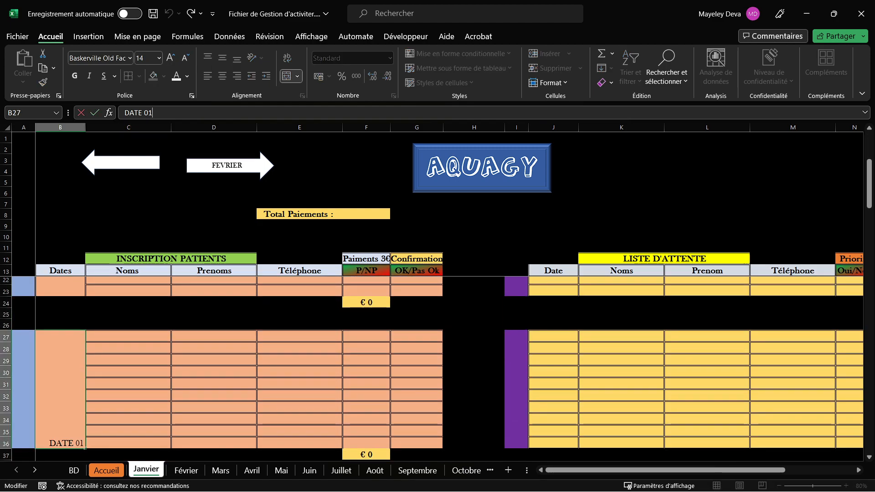
{"action": "key", "text": "BackSpace"}
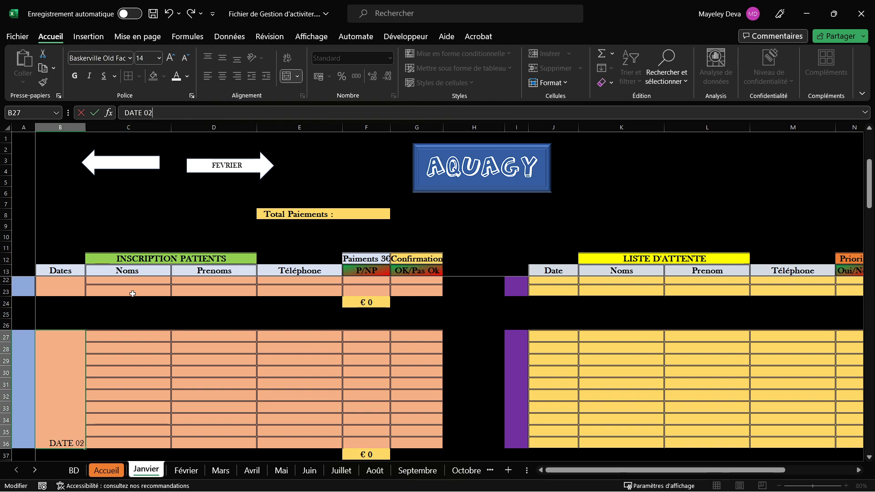
{"action": "key", "text": "Return"}
Step: Rename the third block's date label in B40 to DATE 03
{"action": "scroll", "coordinate": [107, 359], "scroll_direction": "down", "scroll_amount": 5}
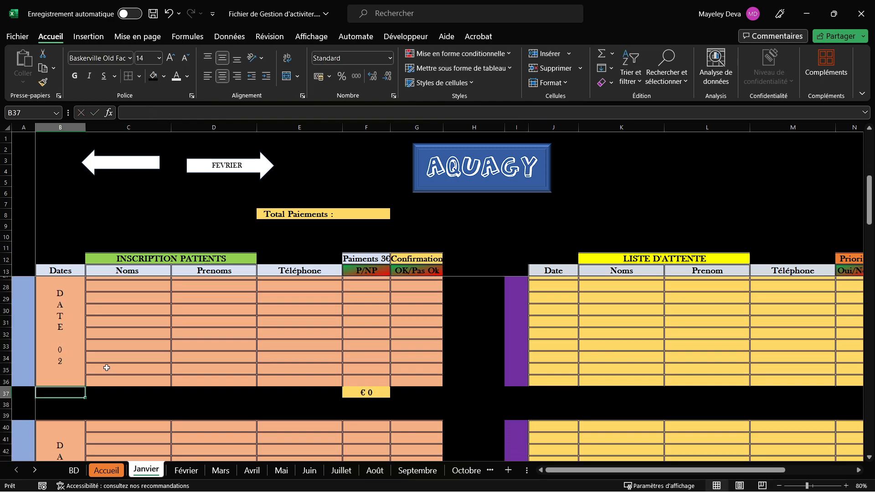
{"action": "left_click", "coordinate": [56, 373]}
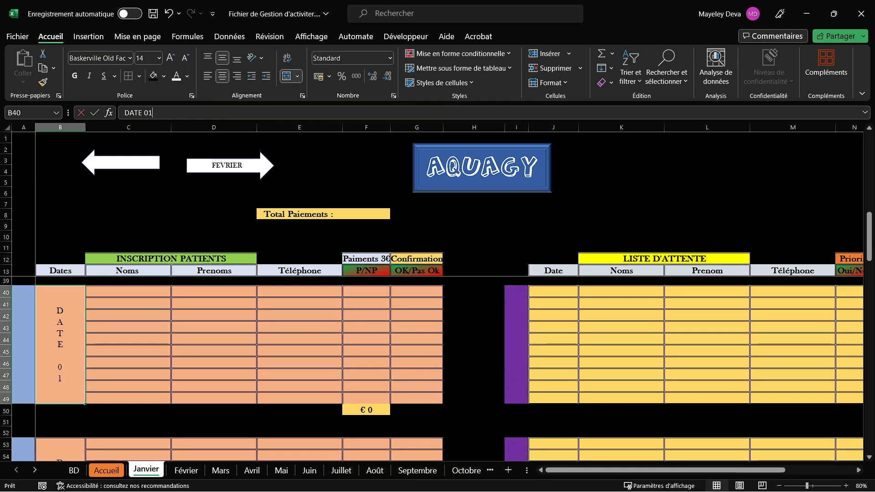
{"action": "key", "text": "F2"}
{"action": "key", "text": "BackSpace"}
{"action": "type", "text": "3"}
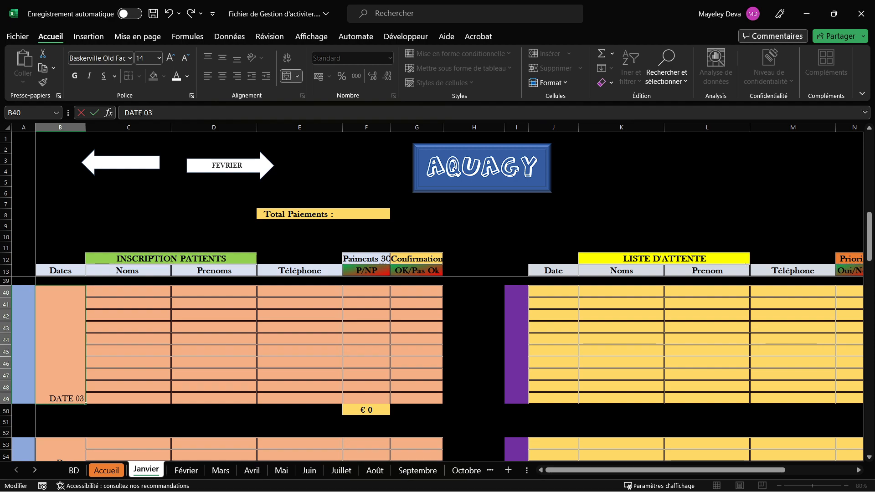
{"action": "key", "text": "Return"}
Step: Rename the fourth block's date label in B53 to DATE 04
{"action": "scroll", "coordinate": [156, 342], "scroll_direction": "down", "scroll_amount": 3}
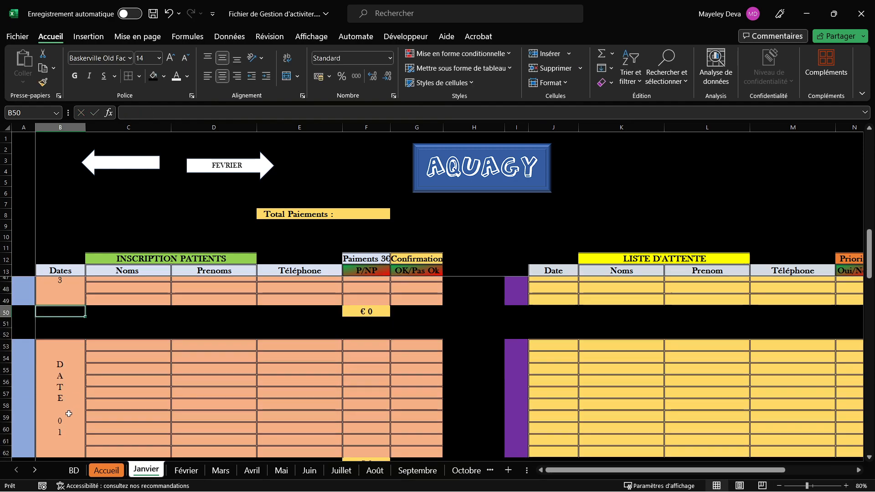
{"action": "left_click", "coordinate": [67, 411]}
{"action": "key", "text": "F2"}
{"action": "key", "text": "BackSpace"}
{"action": "key", "text": "Return"}
Step: Rename the fifth block's date label in B66 to DATE 05
{"action": "scroll", "coordinate": [122, 217], "scroll_direction": "down", "scroll_amount": 6}
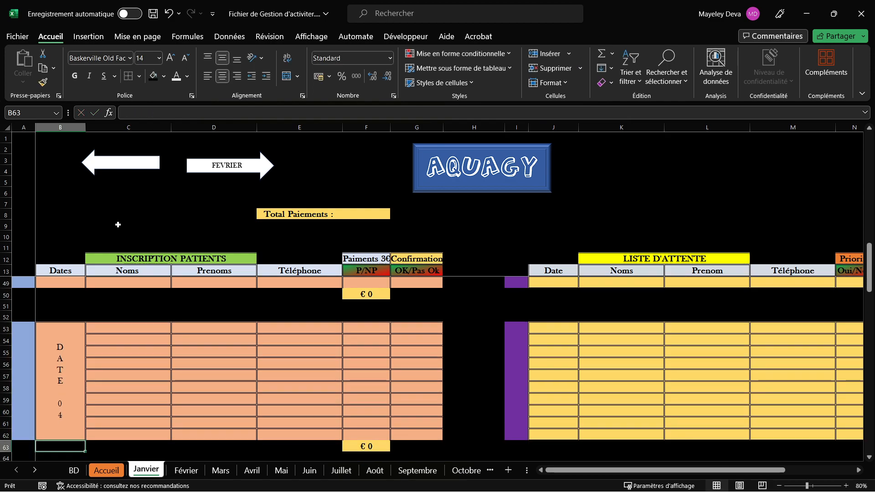
{"action": "left_click", "coordinate": [55, 350]}
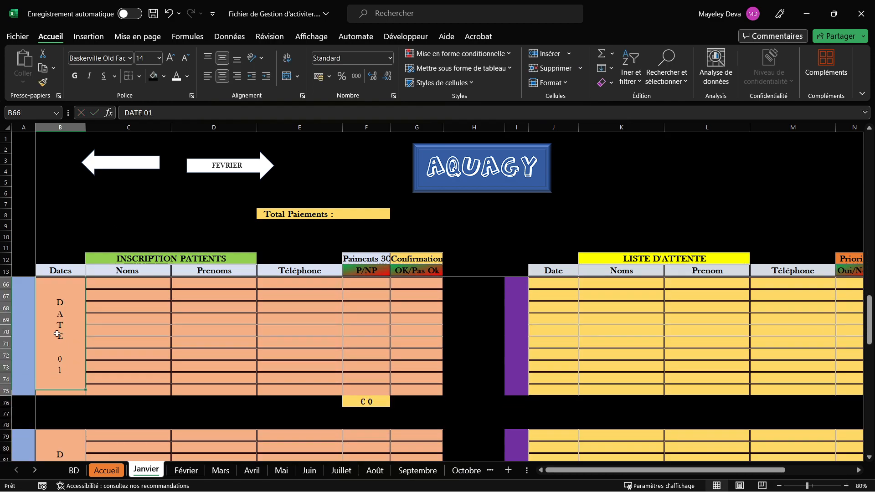
{"action": "key", "text": "F2"}
{"action": "key", "text": "BackSpace"}
{"action": "type", "text": "5"}
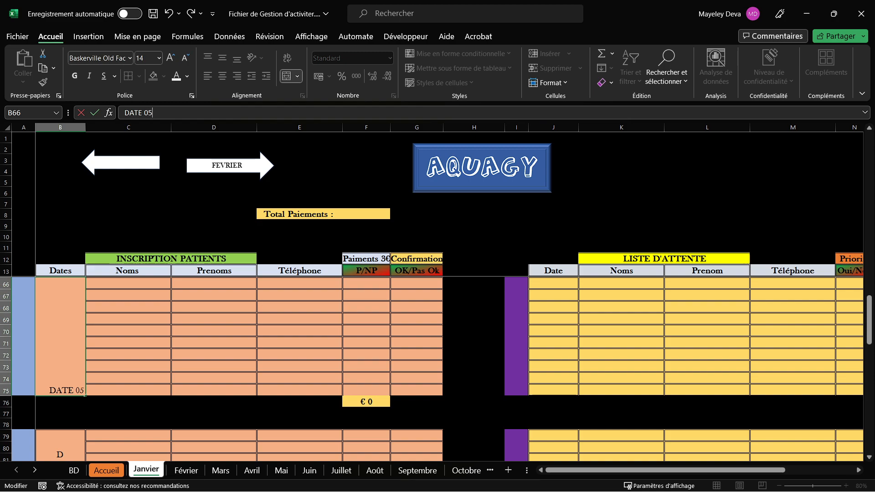
{"action": "key", "text": "Return"}
Step: Rename the sixth block's date label in B79 to DATE 06
{"action": "left_click", "coordinate": [69, 435]}
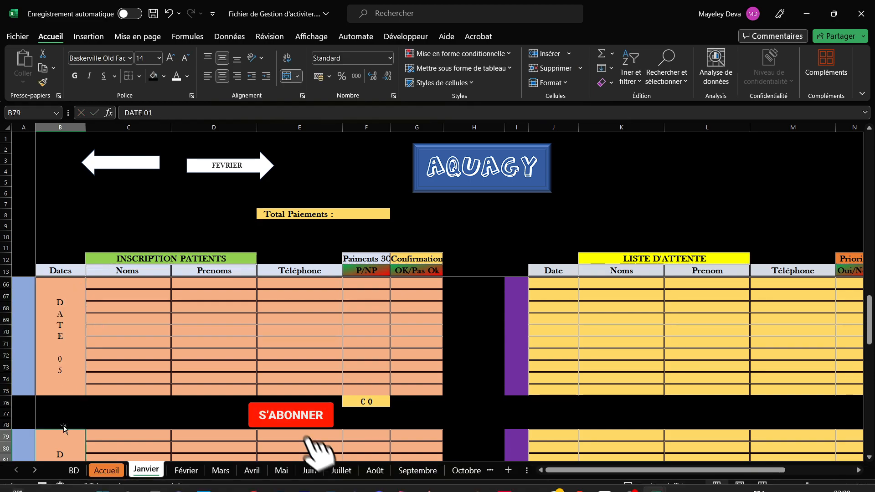
{"action": "key", "text": "F2"}
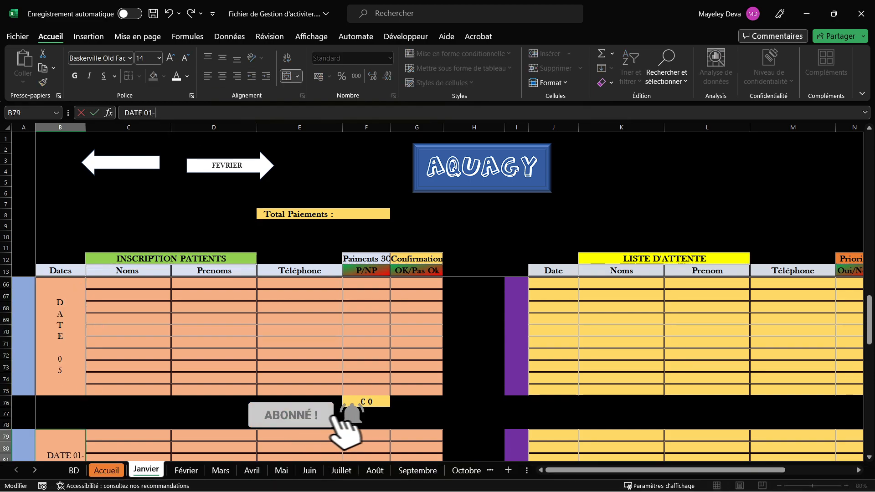
{"action": "key", "text": "BackSpace"}
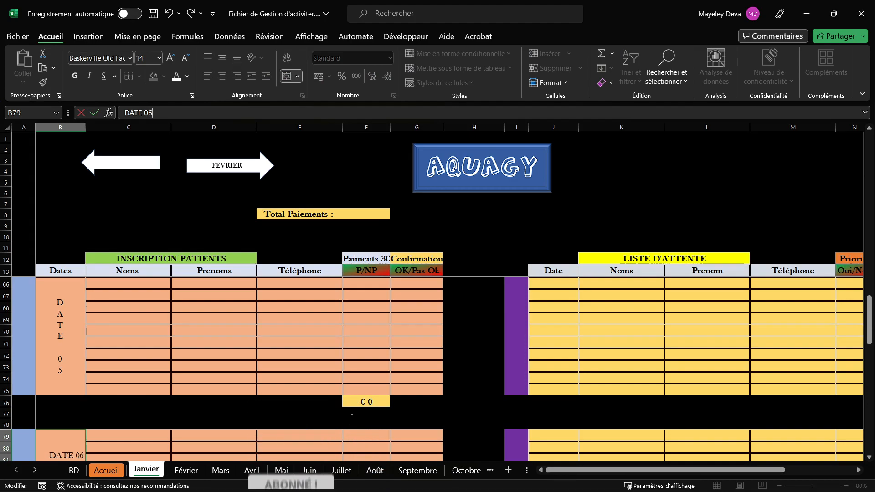
{"action": "type", "text": "6"}
{"action": "key", "text": "Return"}
Step: Rename the seventh block's date label in B92 to DATE 07
{"action": "scroll", "coordinate": [210, 331], "scroll_direction": "down", "scroll_amount": 1}
{"action": "scroll", "coordinate": [211, 332], "scroll_direction": "down", "scroll_amount": 5}
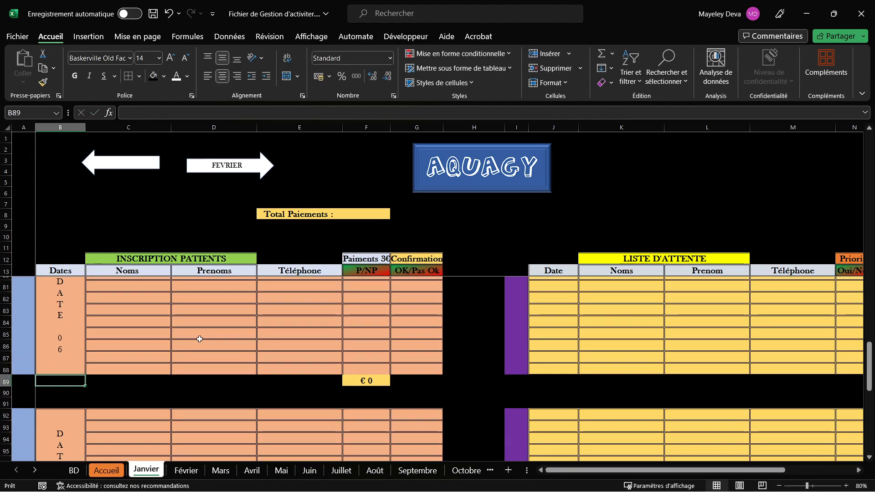
{"action": "left_click", "coordinate": [62, 359]}
{"action": "key", "text": "F2"}
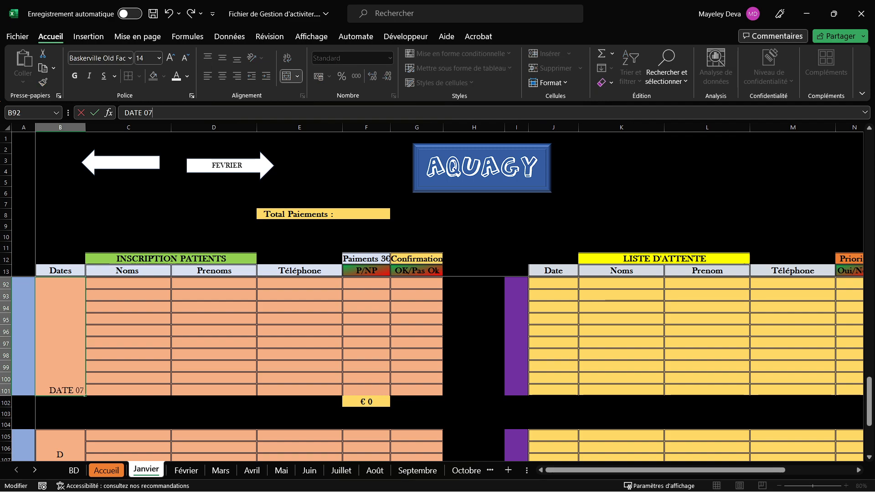
{"action": "type", "text": "7"}
{"action": "key", "text": "Return"}
Step: Rename the eighth block's date label in B105 to DATE 08
{"action": "scroll", "coordinate": [178, 330], "scroll_direction": "down", "scroll_amount": 4}
{"action": "left_click", "coordinate": [53, 335]}
{"action": "left_click", "coordinate": [173, 119]}
{"action": "key", "text": "BackSpace"}
{"action": "type", "text": "8"}
{"action": "key", "text": "Return"}
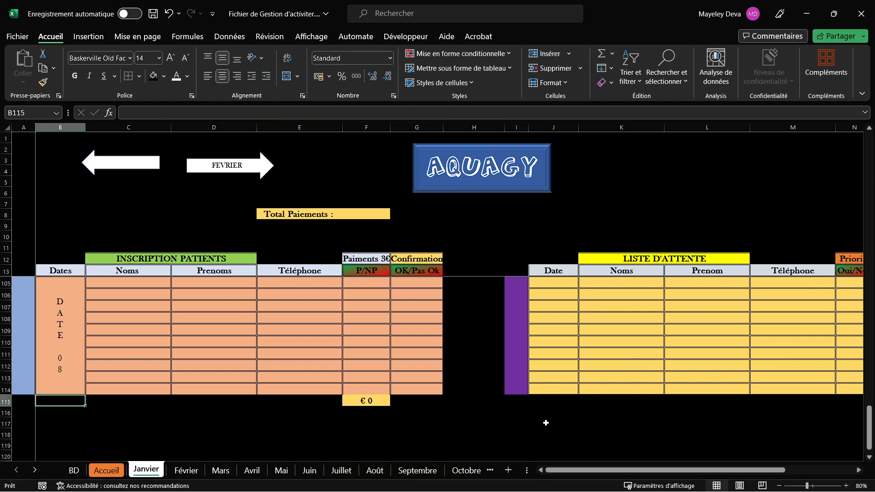
Step: Start a SOMME formula in the Total Paiements cell F8 with the first two block subtotals, F24 and F37
{"action": "scroll", "coordinate": [429, 387], "scroll_direction": "up", "scroll_amount": 20}
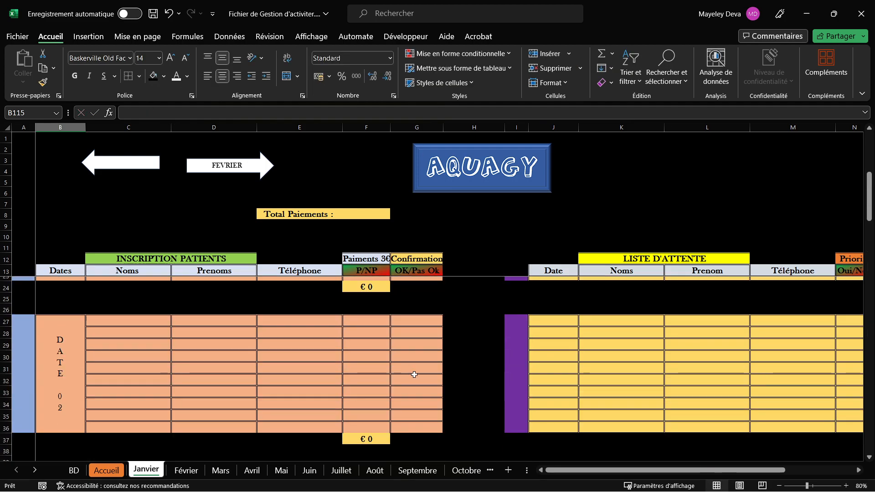
{"action": "scroll", "coordinate": [365, 260], "scroll_direction": "up", "scroll_amount": 2}
{"action": "left_click", "coordinate": [365, 215]}
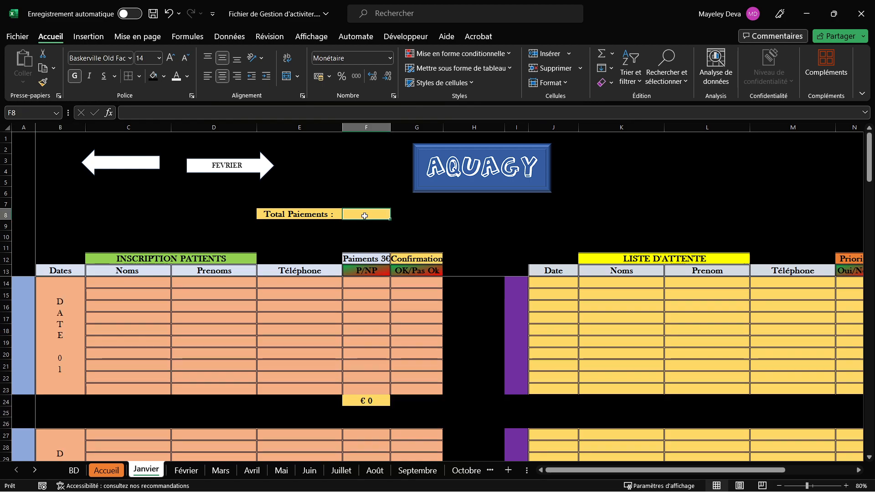
{"action": "type", "text": "=SOMME("}
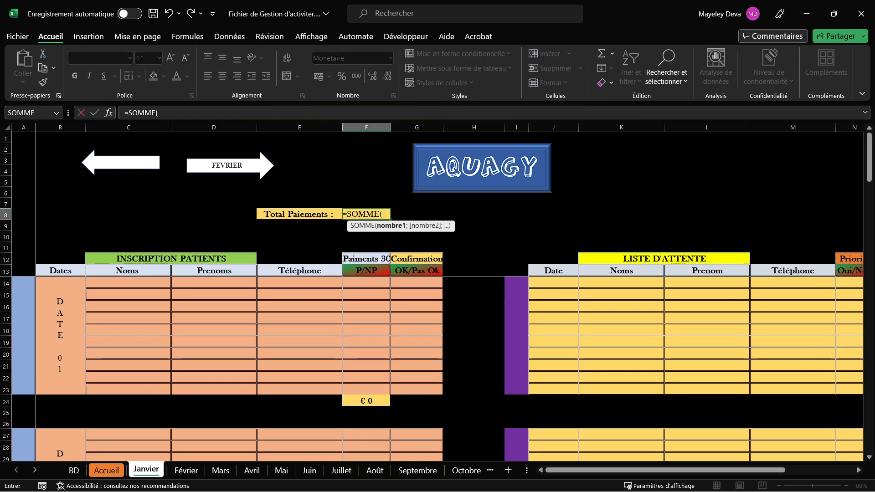
{"action": "left_click", "coordinate": [369, 401]}
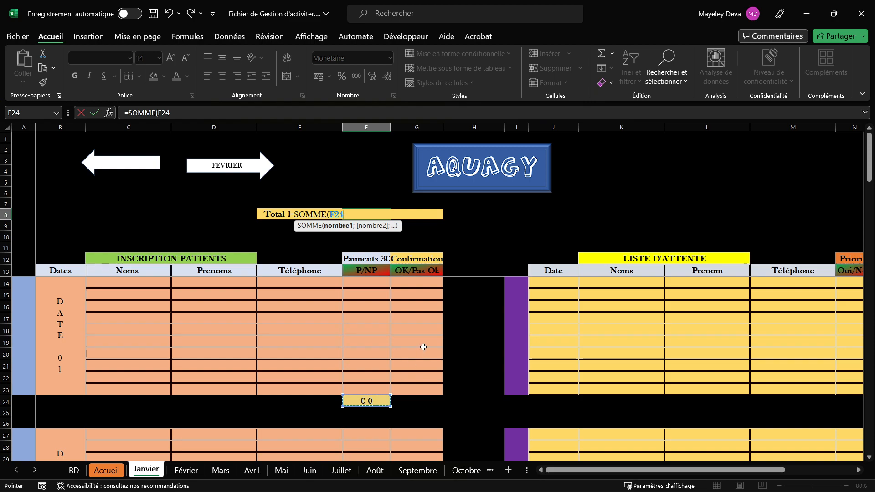
{"action": "scroll", "coordinate": [427, 350], "scroll_direction": "down", "scroll_amount": 3}
{"action": "scroll", "coordinate": [427, 350], "scroll_direction": "down", "scroll_amount": 3}
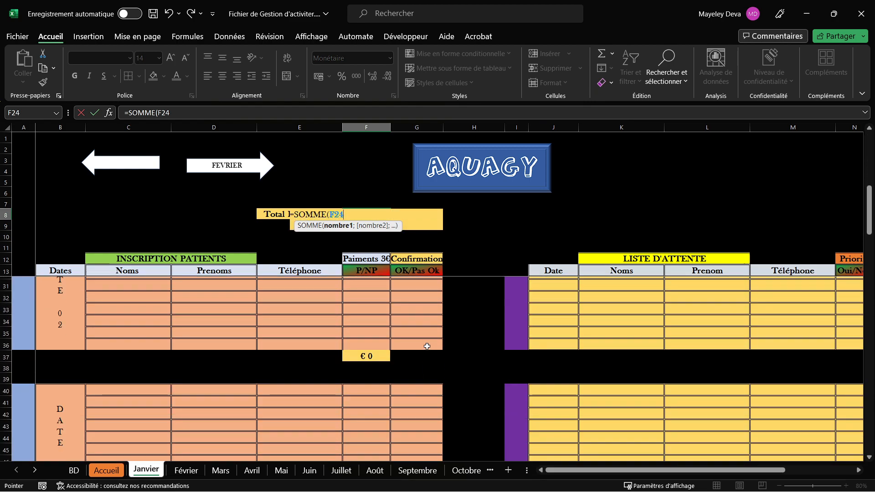
{"action": "scroll", "coordinate": [428, 340], "scroll_direction": "up", "scroll_amount": 4}
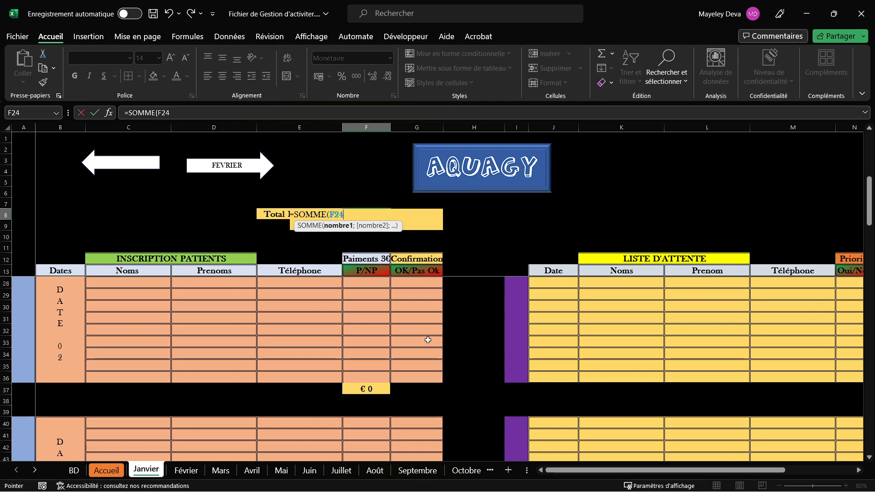
{"action": "scroll", "coordinate": [426, 344], "scroll_direction": "down", "scroll_amount": 3}
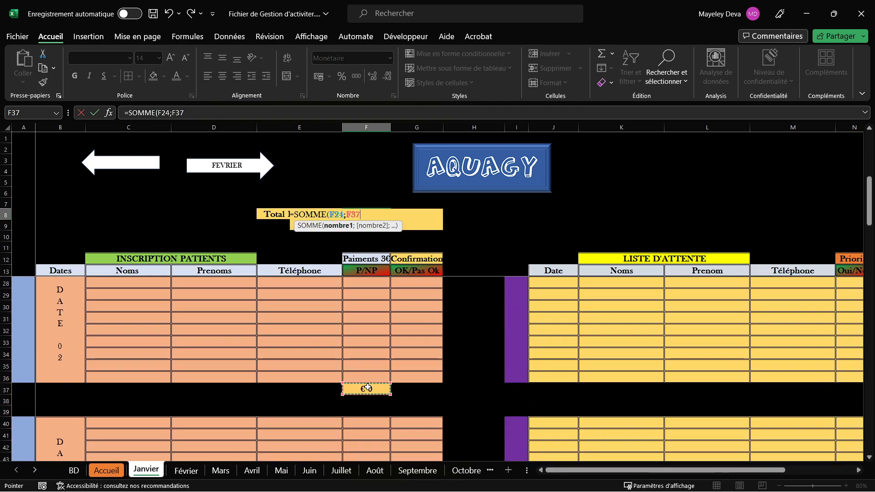
Step: Add the subtotals F50, F63 and F76 of the third to fifth blocks to the SOMME formula
{"action": "scroll", "coordinate": [456, 363], "scroll_direction": "down", "scroll_amount": 4}
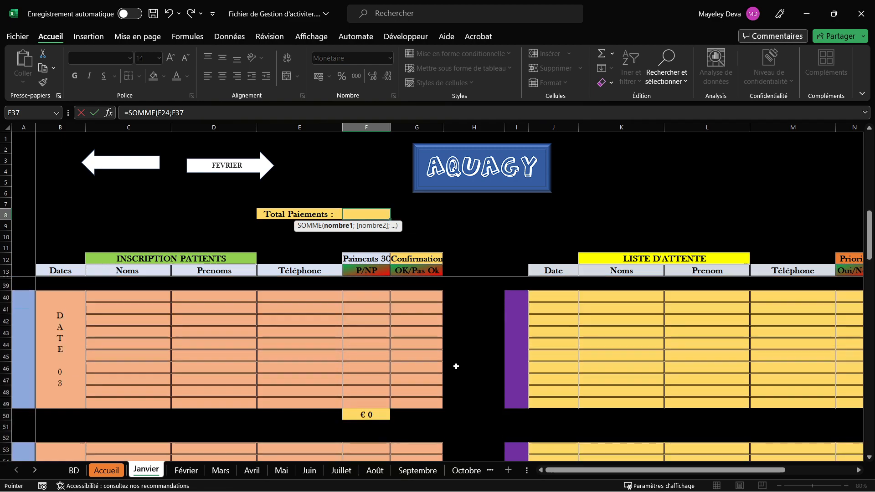
{"action": "scroll", "coordinate": [455, 366], "scroll_direction": "down", "scroll_amount": 2}
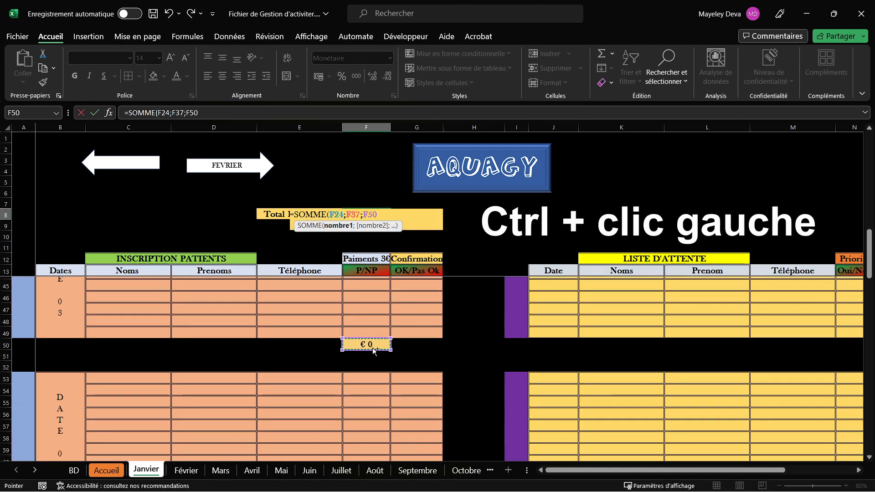
{"action": "scroll", "coordinate": [465, 363], "scroll_direction": "down", "scroll_amount": 3}
{"action": "left_click", "coordinate": [366, 399], "text": "ctrl"}
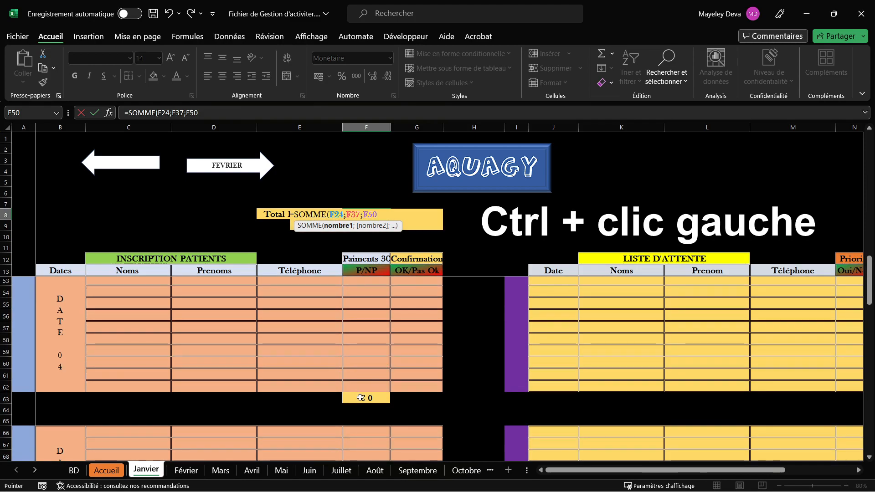
{"action": "scroll", "coordinate": [488, 359], "scroll_direction": "down", "scroll_amount": 5}
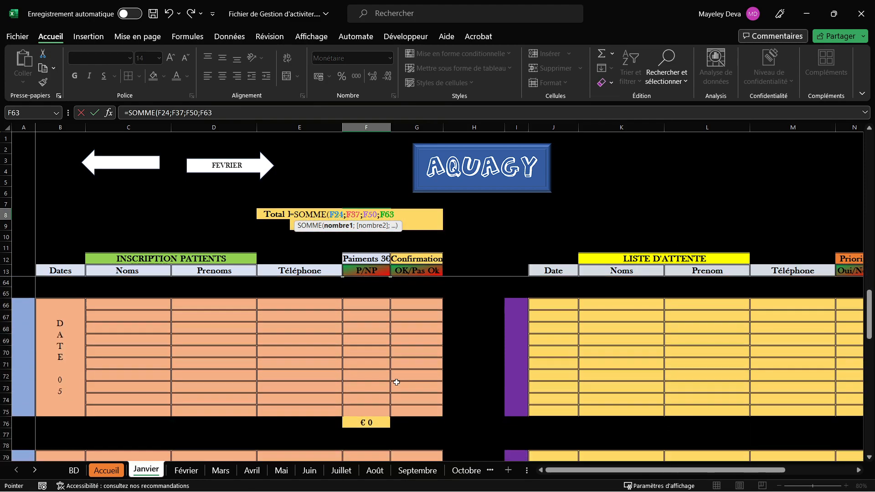
{"action": "left_click", "coordinate": [374, 390], "text": "ctrl"}
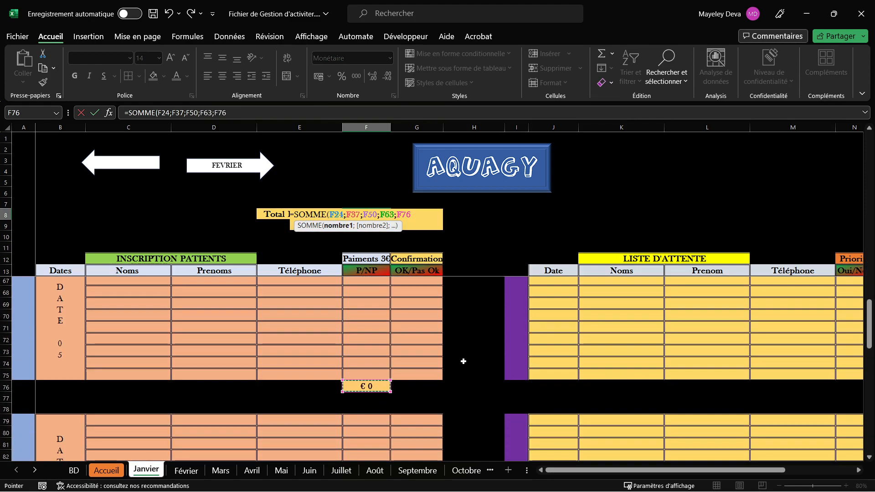
Step: Add the subtotals F89, F102 and F115 to the SOMME formula and complete it
{"action": "scroll", "coordinate": [471, 372], "scroll_direction": "down", "scroll_amount": 3}
{"action": "scroll", "coordinate": [471, 372], "scroll_direction": "down", "scroll_amount": 2}
{"action": "left_click", "coordinate": [366, 374], "text": "ctrl"}
{"action": "scroll", "coordinate": [478, 356], "scroll_direction": "down", "scroll_amount": 5}
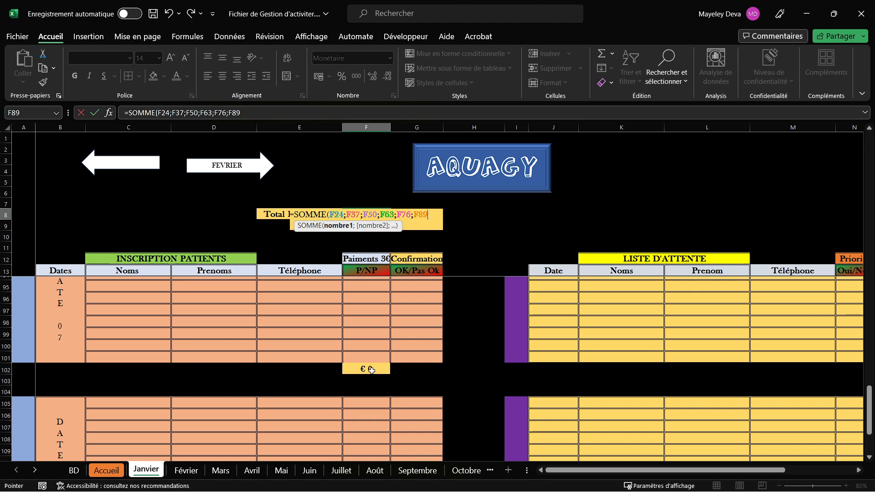
{"action": "left_click", "coordinate": [367, 369], "text": "ctrl"}
{"action": "scroll", "coordinate": [470, 346], "scroll_direction": "down", "scroll_amount": 1}
{"action": "scroll", "coordinate": [474, 359], "scroll_direction": "down", "scroll_amount": 5}
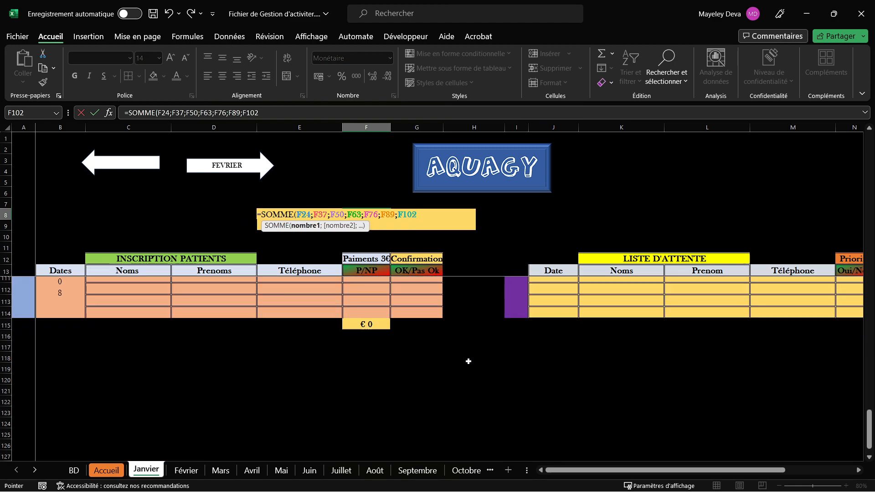
{"action": "left_click", "coordinate": [382, 326], "text": "ctrl"}
{"action": "type", "text": ")"}
{"action": "key", "text": "Return"}
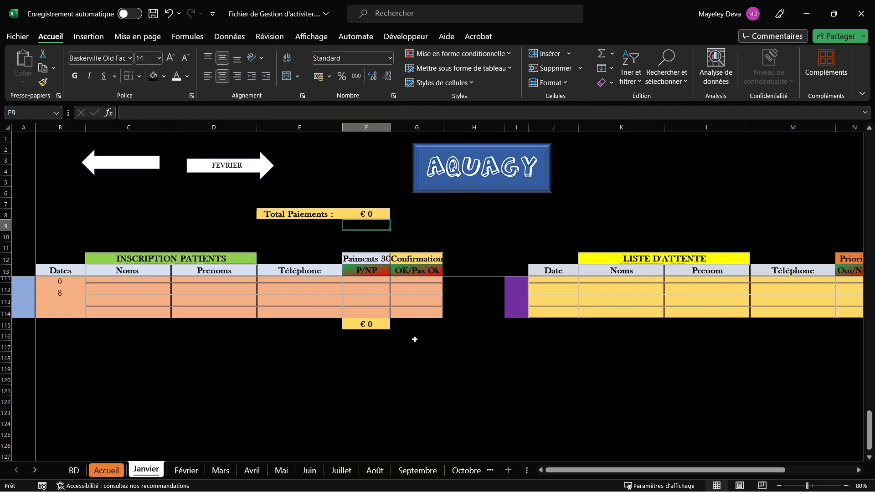
Step: Set the payment status in F106 of the DATE 08 block to PAYE
{"action": "scroll", "coordinate": [413, 342], "scroll_direction": "up", "scroll_amount": 3}
{"action": "left_click", "coordinate": [372, 320]}
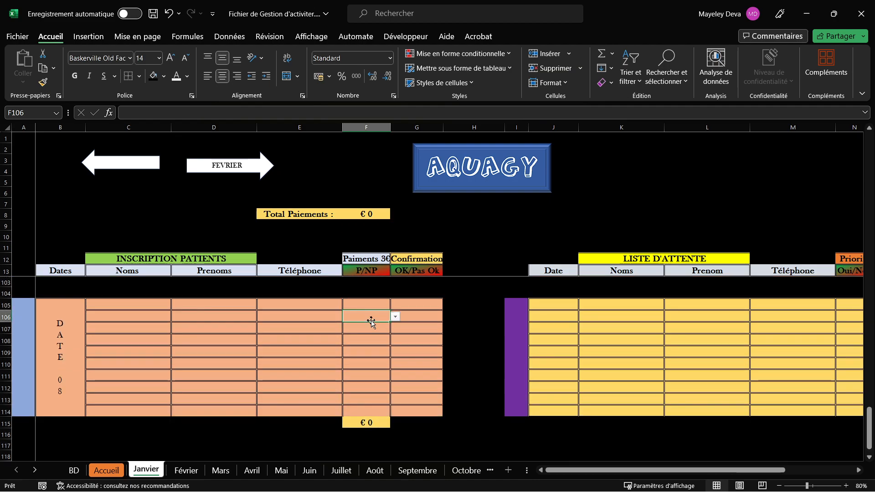
{"action": "left_click", "coordinate": [394, 318]}
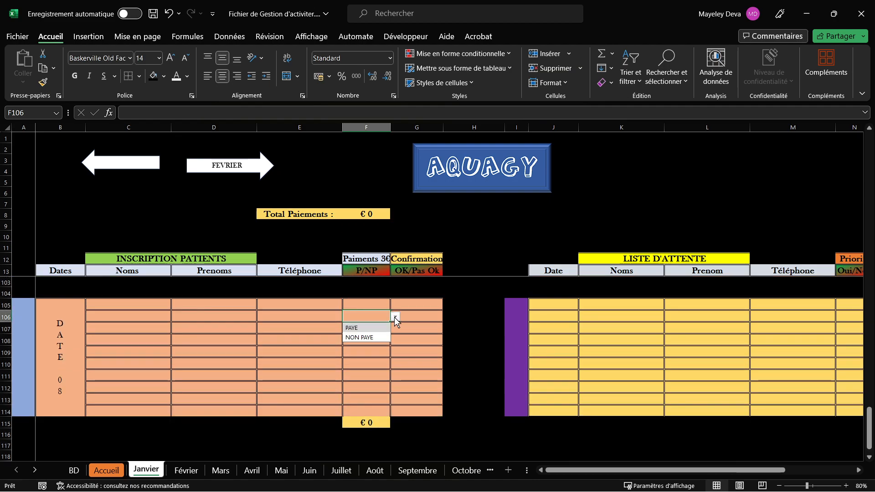
{"action": "left_click", "coordinate": [364, 329]}
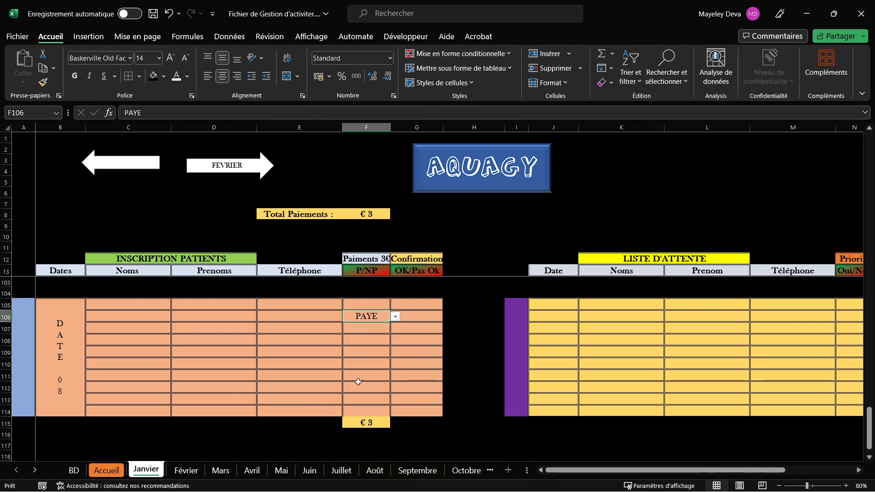
Step: Set the payment status in F97 and F99 of the DATE 07 block to NON PAYE
{"action": "scroll", "coordinate": [360, 389], "scroll_direction": "up", "scroll_amount": 3}
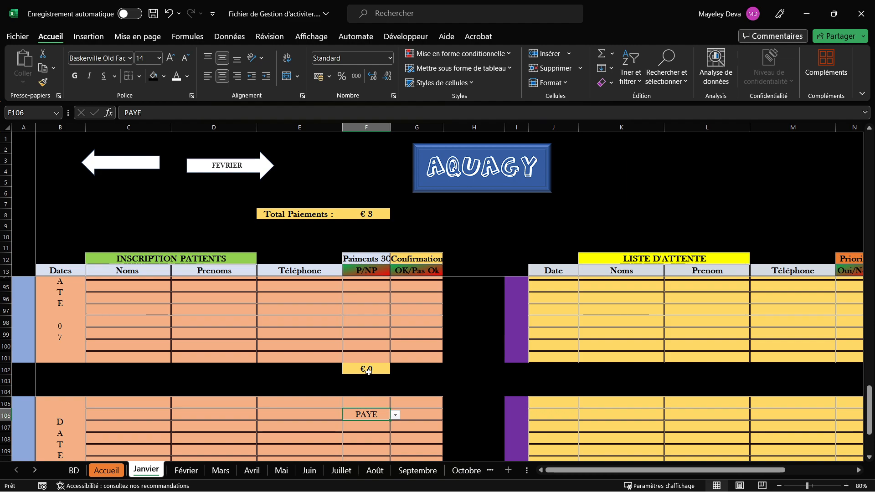
{"action": "left_click", "coordinate": [372, 310]}
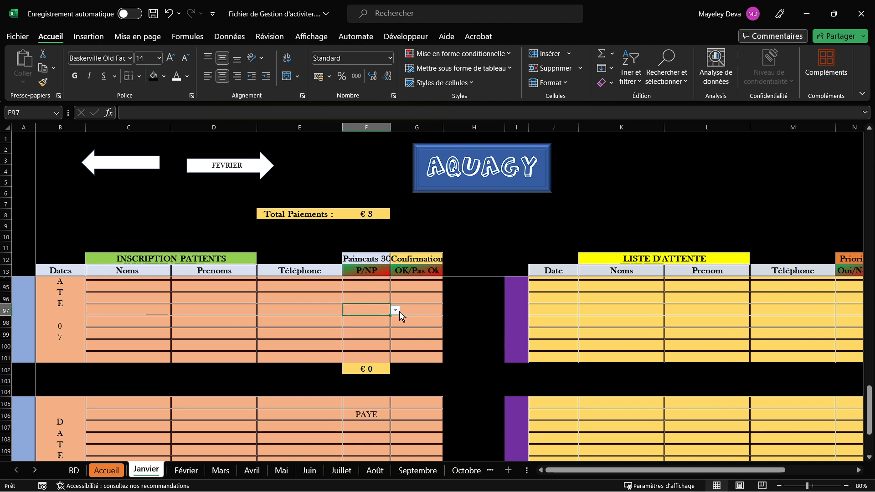
{"action": "left_click", "coordinate": [395, 311]}
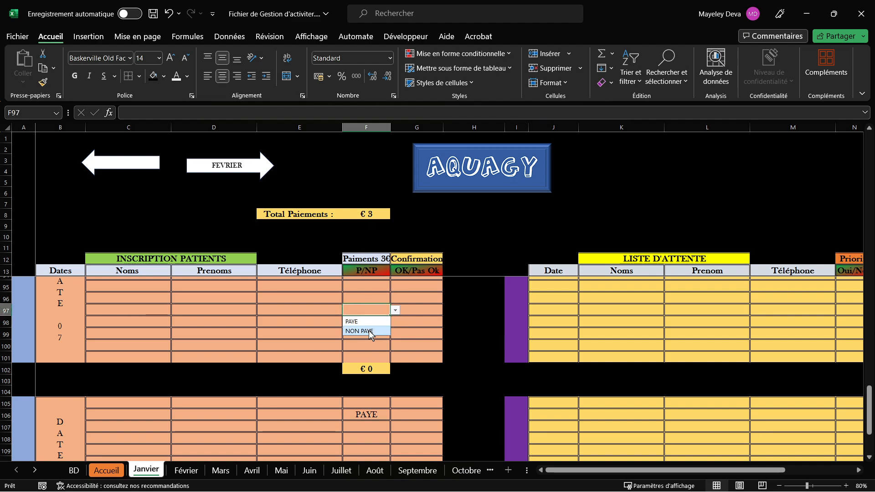
{"action": "left_click", "coordinate": [371, 332]}
{"action": "left_click", "coordinate": [369, 337]}
{"action": "left_click", "coordinate": [395, 335]}
{"action": "left_click", "coordinate": [367, 354]}
Step: Set the payment status in F96 of the DATE 07 block to PAYE
{"action": "left_click", "coordinate": [366, 297]}
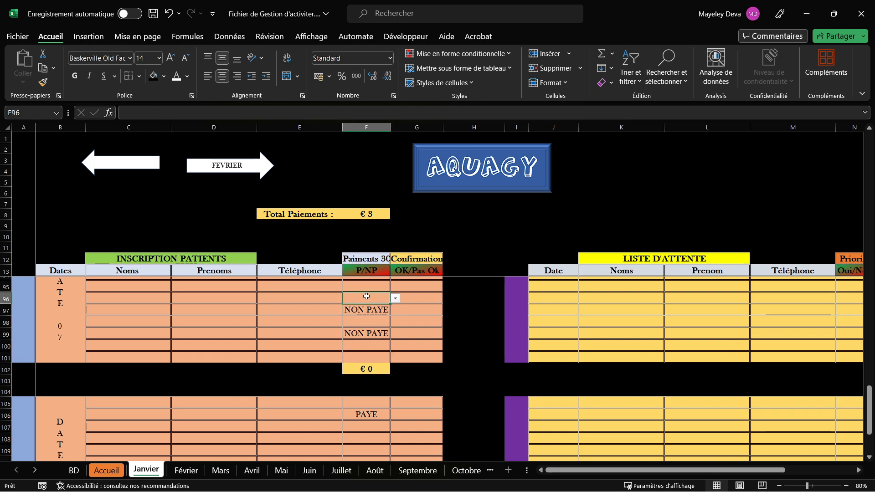
{"action": "left_click", "coordinate": [395, 298]}
{"action": "left_click", "coordinate": [360, 308]}
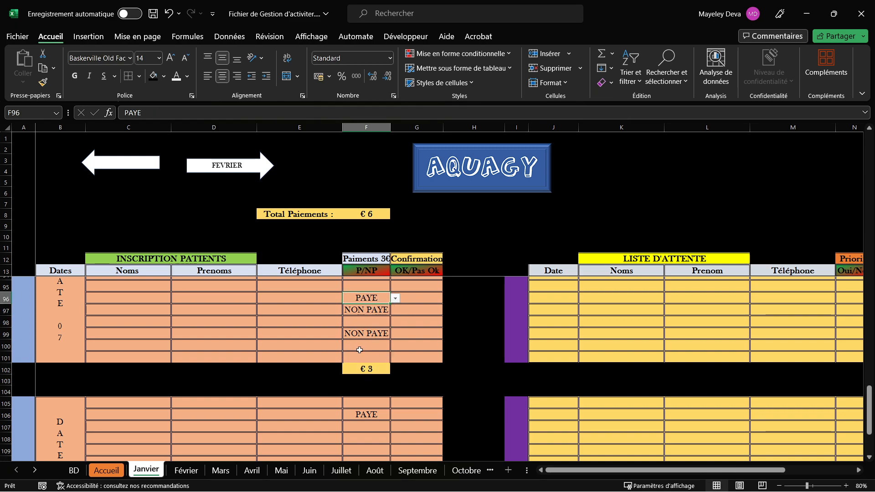
Step: Set the payment status in F79, the first row of the DATE 06 block, to PAYE
{"action": "scroll", "coordinate": [372, 344], "scroll_direction": "up", "scroll_amount": 8}
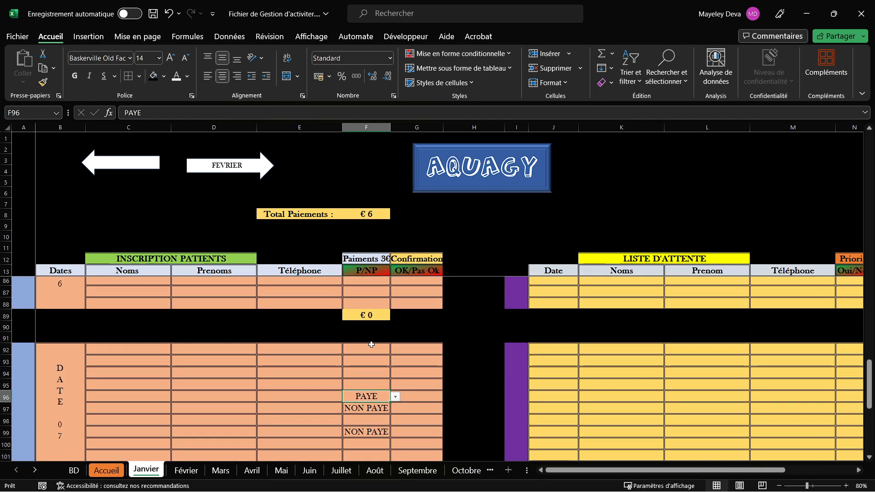
{"action": "left_click", "coordinate": [370, 362]}
{"action": "left_click", "coordinate": [395, 361]}
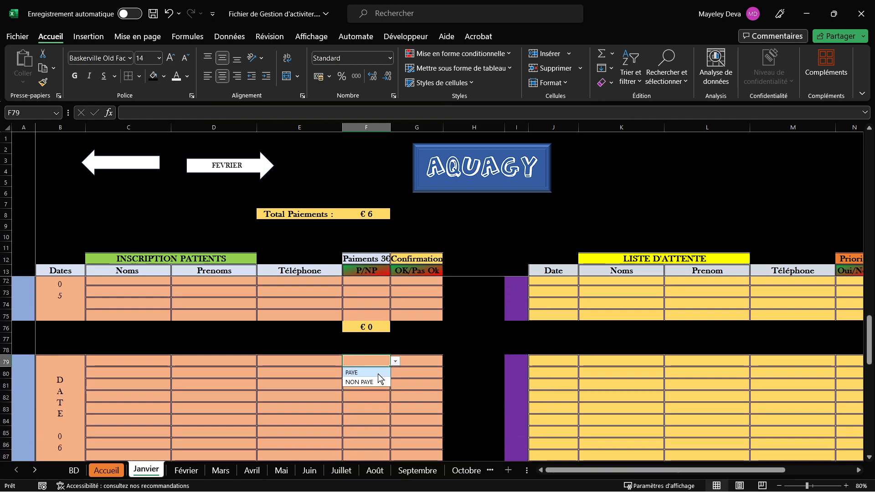
{"action": "left_click", "coordinate": [365, 373]}
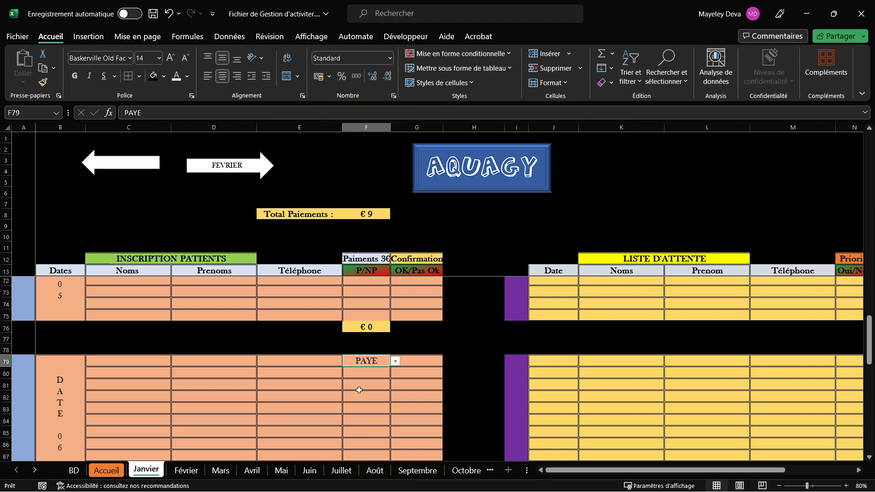
Step: Clear the test payment status from F106 in the DATE 08 block
{"action": "scroll", "coordinate": [361, 392], "scroll_direction": "down", "scroll_amount": 1}
{"action": "scroll", "coordinate": [356, 417], "scroll_direction": "down", "scroll_amount": 6}
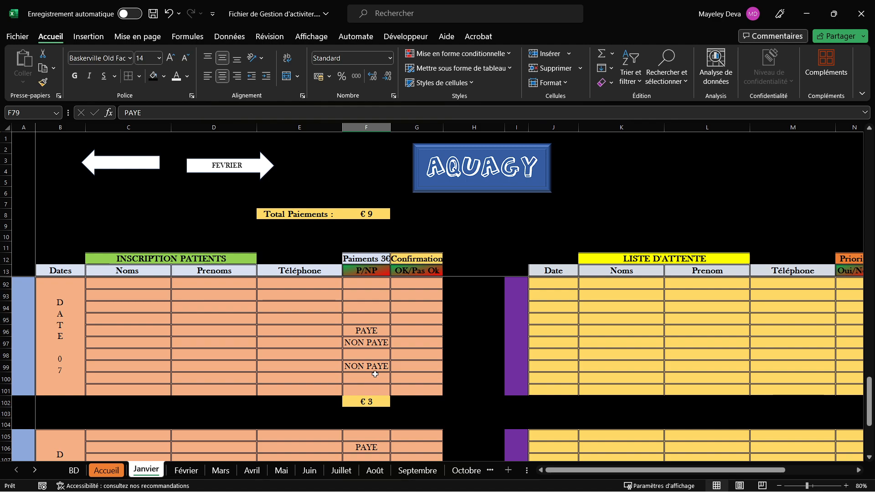
{"action": "scroll", "coordinate": [375, 374], "scroll_direction": "down", "scroll_amount": 2}
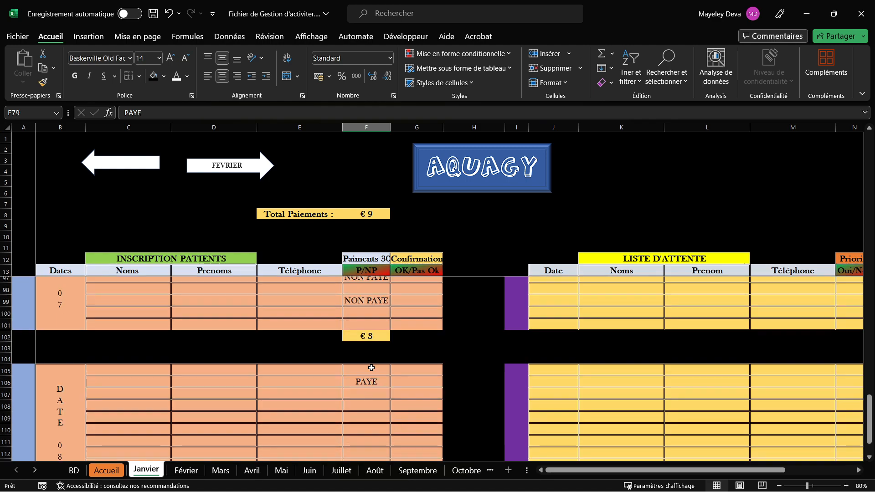
{"action": "left_click", "coordinate": [369, 125]}
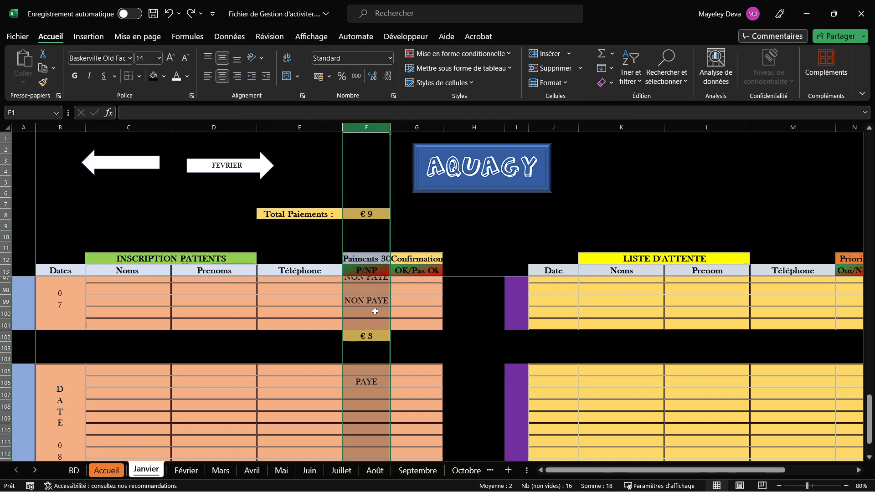
{"action": "scroll", "coordinate": [410, 397], "scroll_direction": "down", "scroll_amount": 2}
{"action": "left_click", "coordinate": [409, 401]}
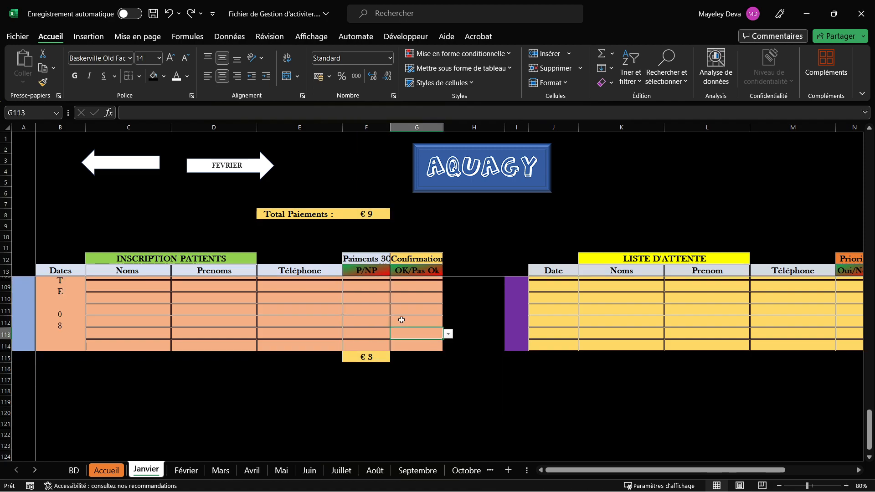
{"action": "left_click", "coordinate": [364, 316]}
{"action": "key", "text": "Delete"}
Step: Clear the test payment statuses from F95:F100 in the DATE 07 block
{"action": "scroll", "coordinate": [366, 326], "scroll_direction": "up", "scroll_amount": 2}
{"action": "scroll", "coordinate": [367, 326], "scroll_direction": "up", "scroll_amount": 1}
{"action": "left_click_drag", "start_coordinate": [367, 343], "coordinate": [367, 285]}
{"action": "key", "text": "Delete"}
Step: Clear the test payment status from F79:F81 in the DATE 06 block
{"action": "scroll", "coordinate": [381, 299], "scroll_direction": "up", "scroll_amount": 2}
{"action": "scroll", "coordinate": [382, 298], "scroll_direction": "up", "scroll_amount": 7}
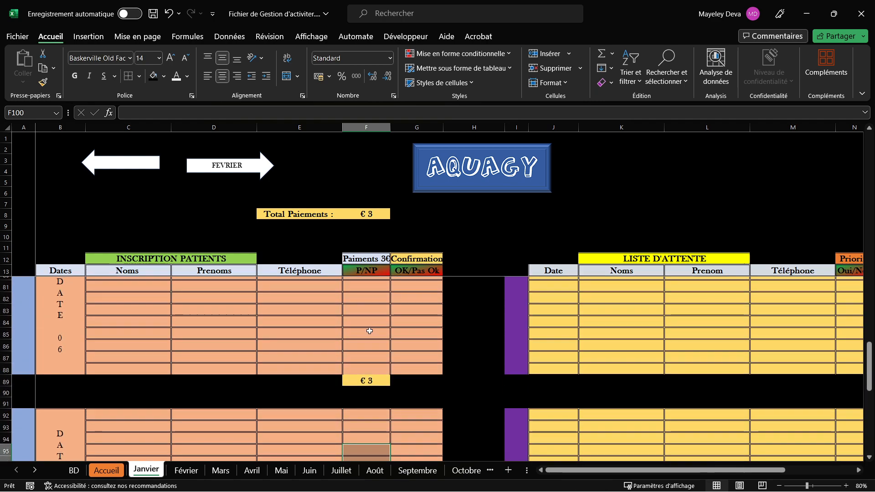
{"action": "left_click_drag", "start_coordinate": [377, 418], "coordinate": [377, 393]}
{"action": "key", "text": "Delete"}
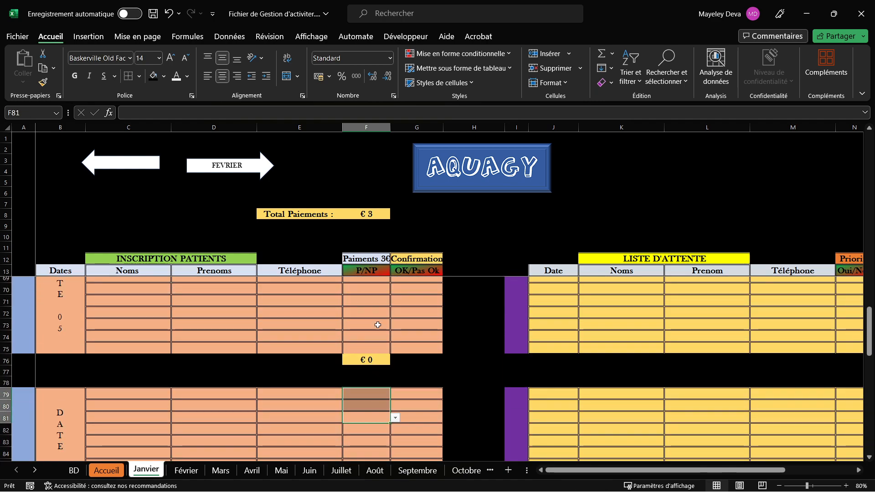
{"action": "scroll", "coordinate": [375, 331], "scroll_direction": "up", "scroll_amount": 5}
{"action": "scroll", "coordinate": [375, 331], "scroll_direction": "up", "scroll_amount": 13}
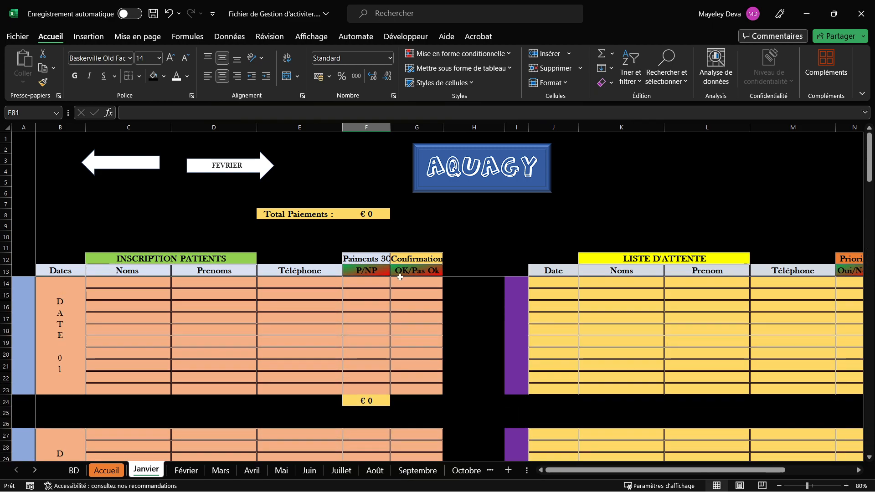
Step: AutoFit the widths of columns G and F to their headers Confirmation and Paiments 3€
{"action": "left_click", "coordinate": [418, 256]}
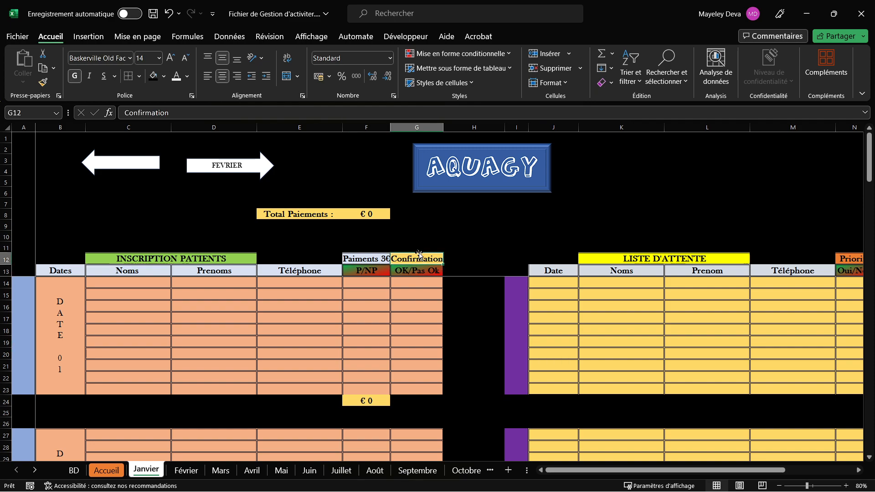
{"action": "left_click", "coordinate": [551, 83]}
{"action": "left_click", "coordinate": [593, 166]}
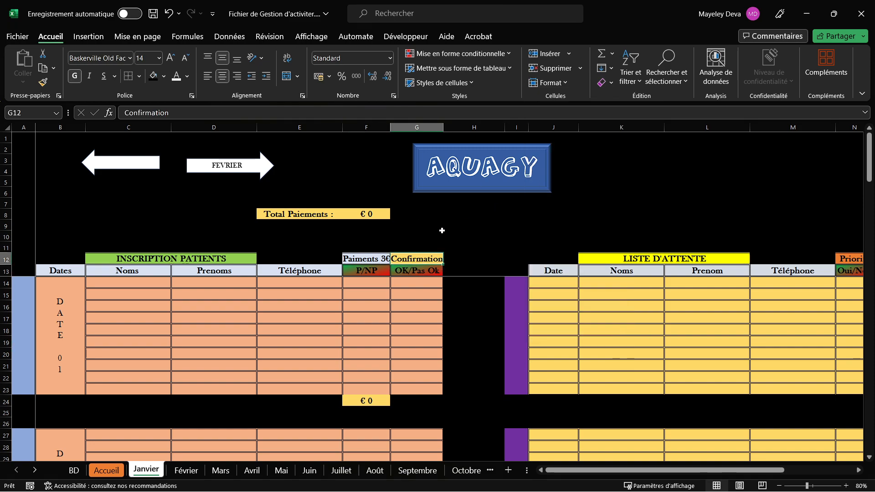
{"action": "left_click", "coordinate": [382, 259]}
{"action": "left_click", "coordinate": [550, 82]}
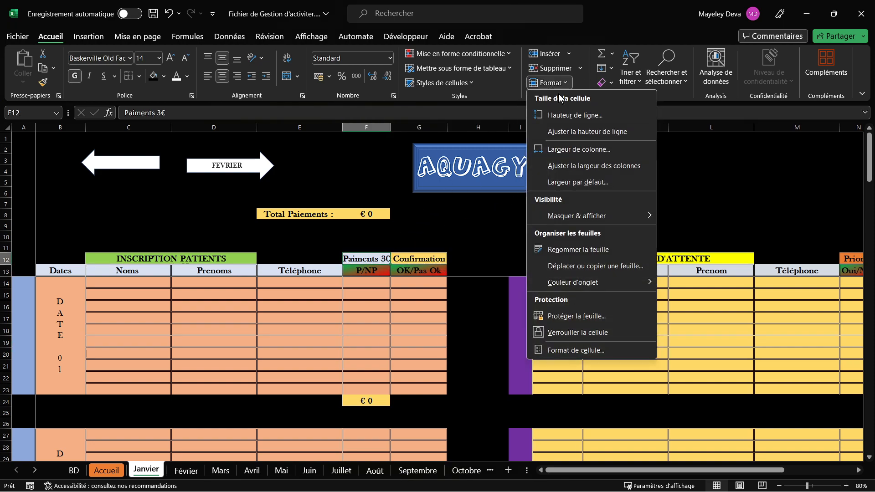
{"action": "left_click", "coordinate": [583, 166]}
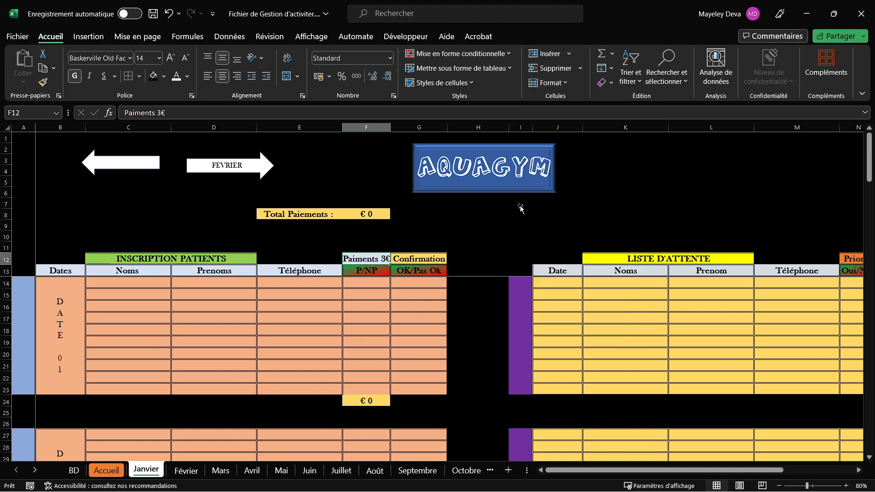
Step: Copy the entire Janvier sheet and paste it into the Février sheet
{"action": "left_click", "coordinate": [240, 353]}
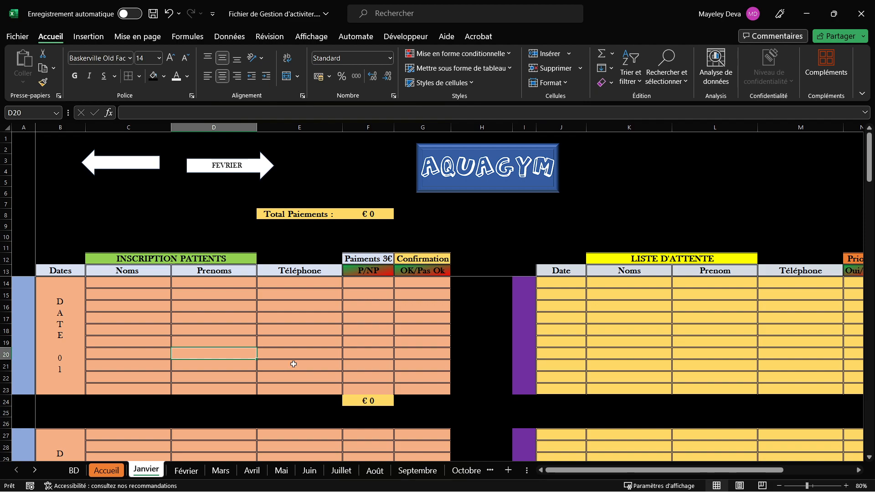
{"action": "key", "text": "ctrl+a"}
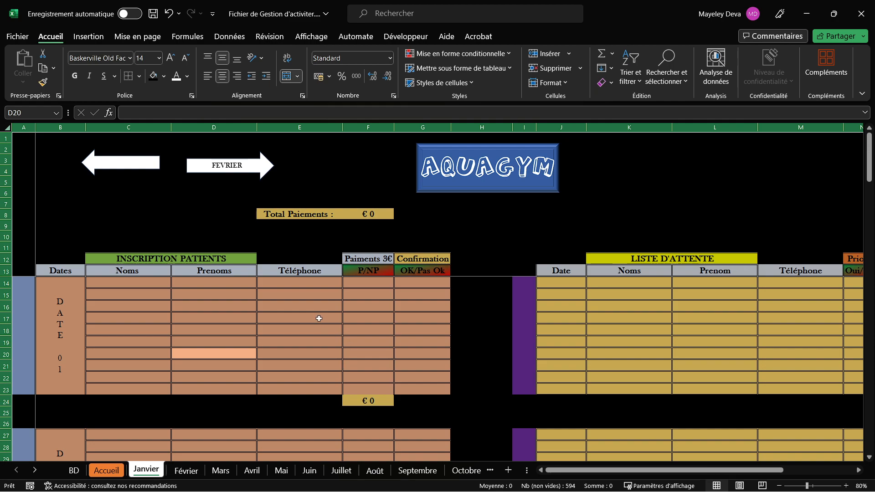
{"action": "key", "text": "ctrl+c"}
{"action": "left_click", "coordinate": [186, 470]}
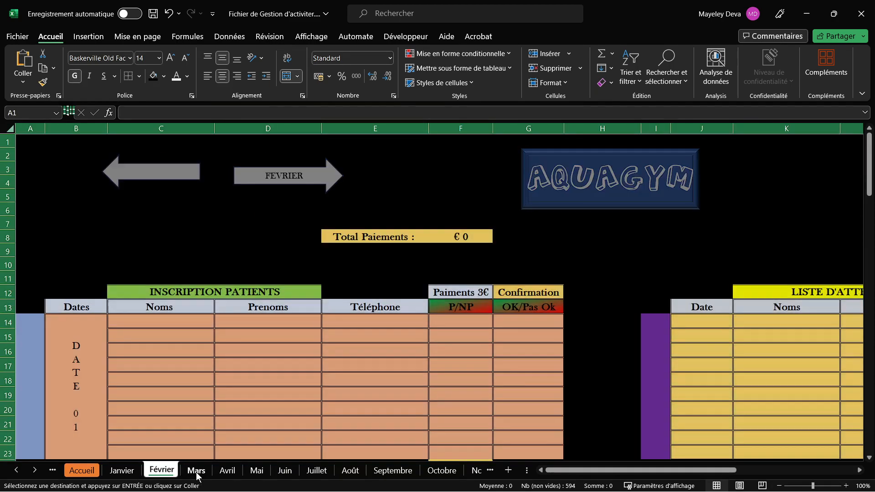
Step: Paste the copied Janvier content into the Mars, Avril, Mai and Juin sheets
{"action": "left_click", "coordinate": [196, 472]}
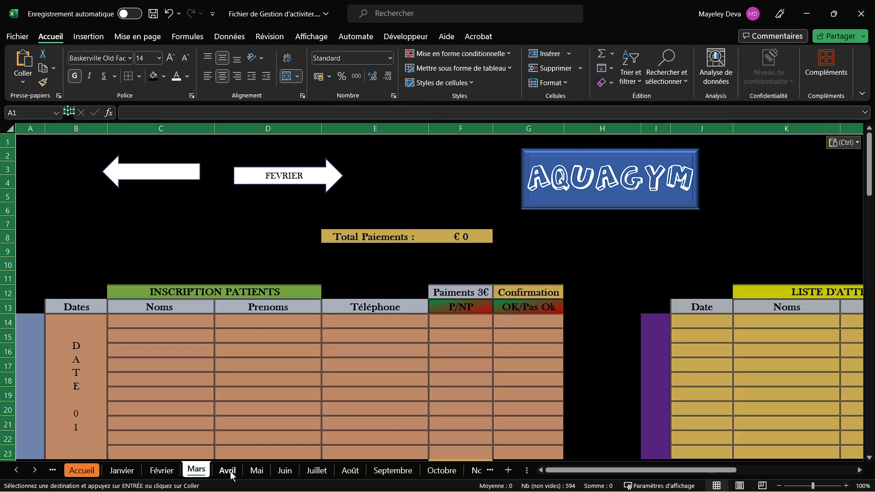
{"action": "left_click", "coordinate": [229, 473]}
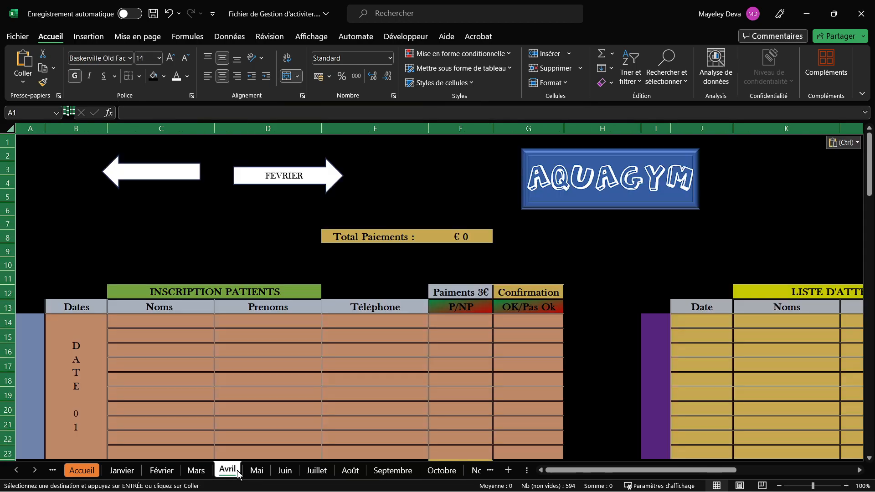
{"action": "left_click", "coordinate": [261, 474]}
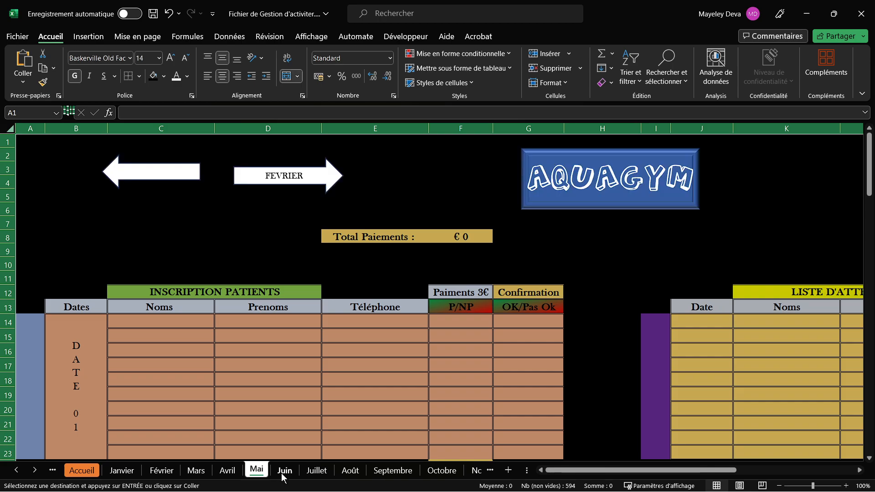
{"action": "left_click", "coordinate": [283, 473]}
{"action": "key", "text": "ctrl+v"}
Step: Paste the copied Janvier content into the Juillet, Août and Septembre sheets
{"action": "left_click", "coordinate": [317, 470]}
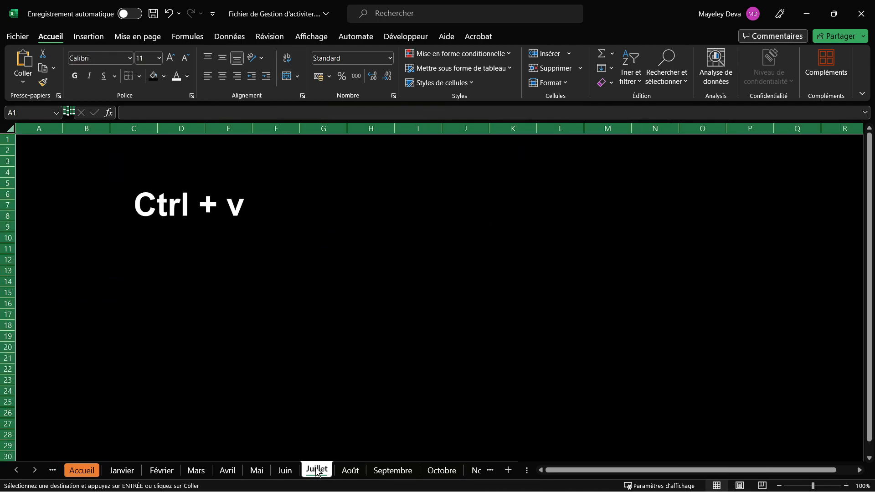
{"action": "key", "text": "ctrl+v"}
{"action": "left_click", "coordinate": [351, 472]}
{"action": "key", "text": "ctrl+v"}
{"action": "left_click", "coordinate": [383, 472]}
{"action": "key", "text": "ctrl+v"}
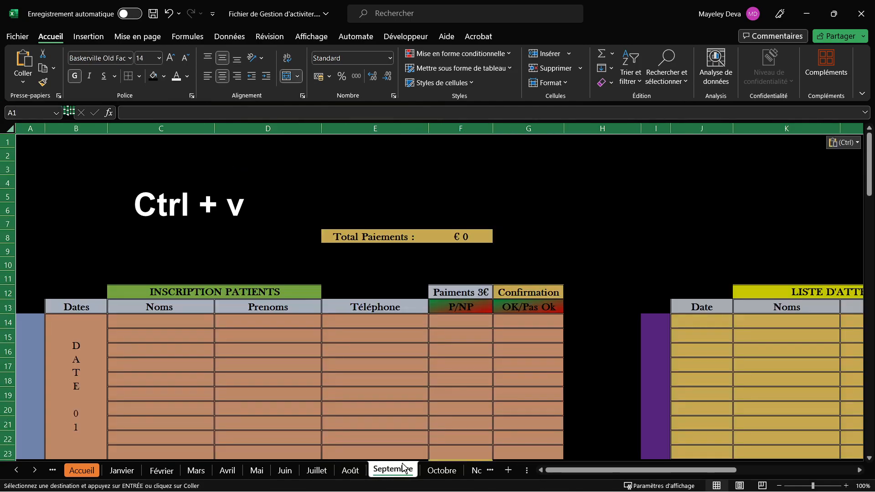
Step: Paste the copied Janvier content into the Octobre, Novembre and Decembre sheets
{"action": "left_click", "coordinate": [434, 471]}
{"action": "key", "text": "ctrl+v"}
{"action": "left_click", "coordinate": [475, 470]}
{"action": "key", "text": "ctrl+v"}
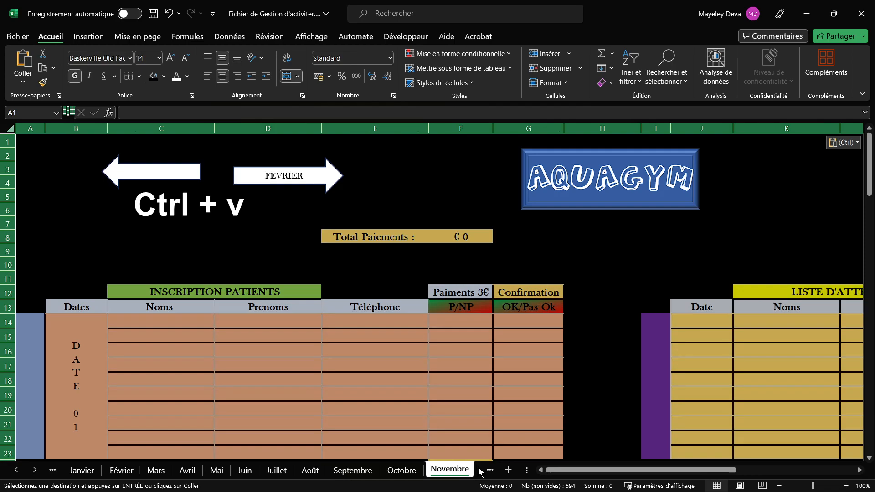
{"action": "left_click", "coordinate": [490, 470]}
{"action": "key", "text": "ctrl+v"}
{"action": "left_click", "coordinate": [388, 474]}
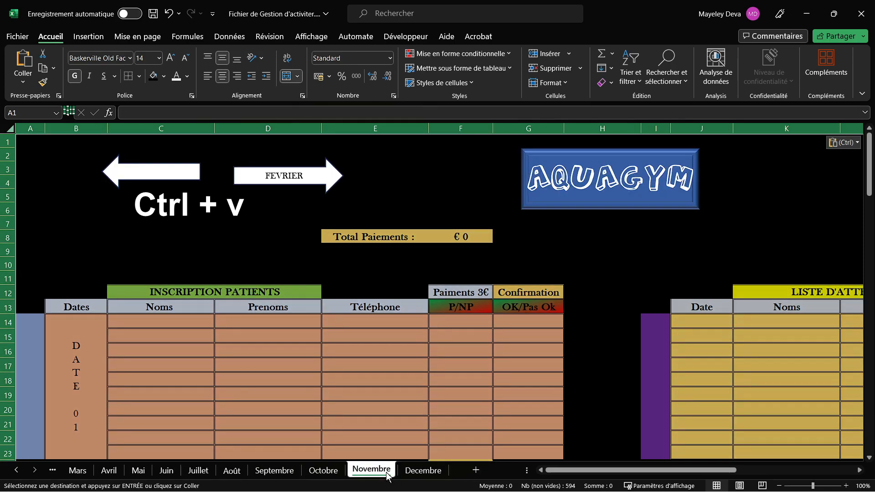
{"action": "left_click", "coordinate": [416, 472]}
{"action": "key", "text": "ctrl+v"}
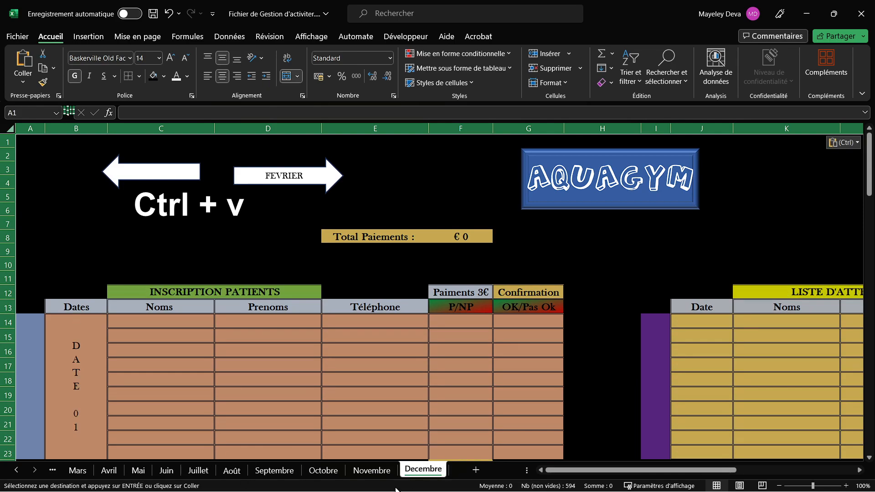
Step: Group all month sheets from Decembre back to Janvier and cancel the pending copy
{"action": "left_click", "coordinate": [16, 470]}
{"action": "left_click", "coordinate": [16, 470]}
{"action": "left_click", "coordinate": [16, 470]}
{"action": "left_click", "coordinate": [16, 470]}
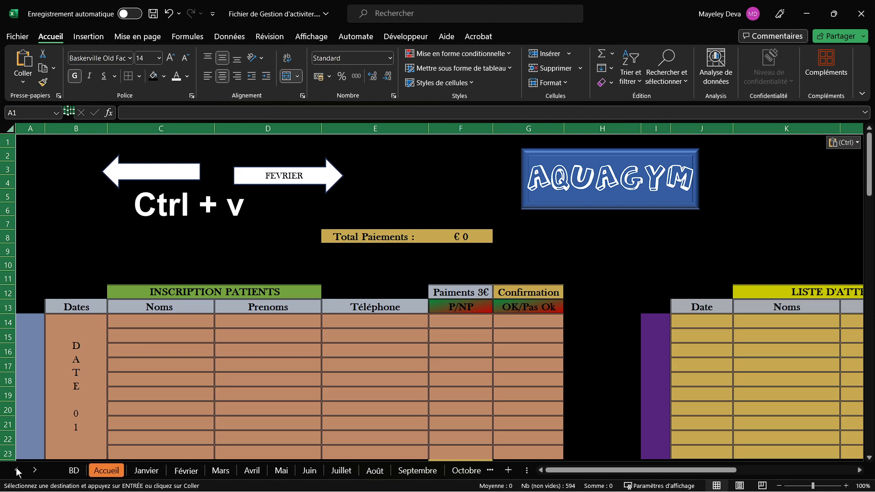
{"action": "left_click", "coordinate": [151, 471], "text": "shift"}
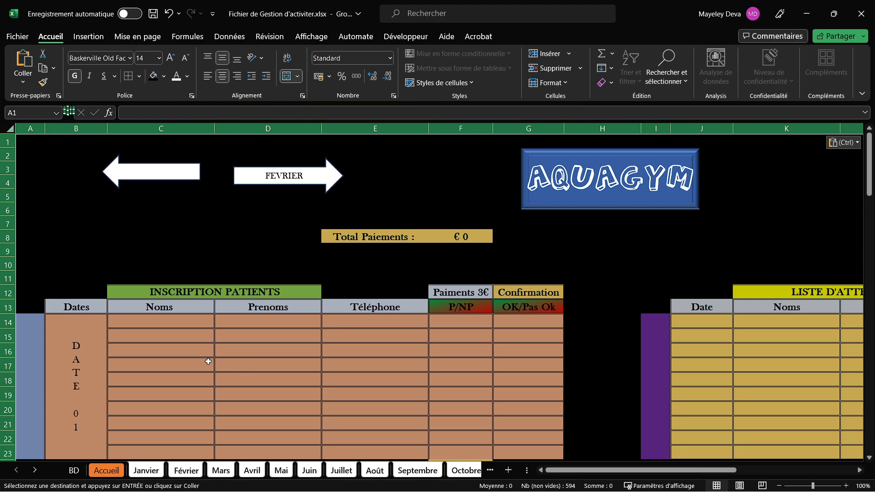
{"action": "key", "text": "Escape"}
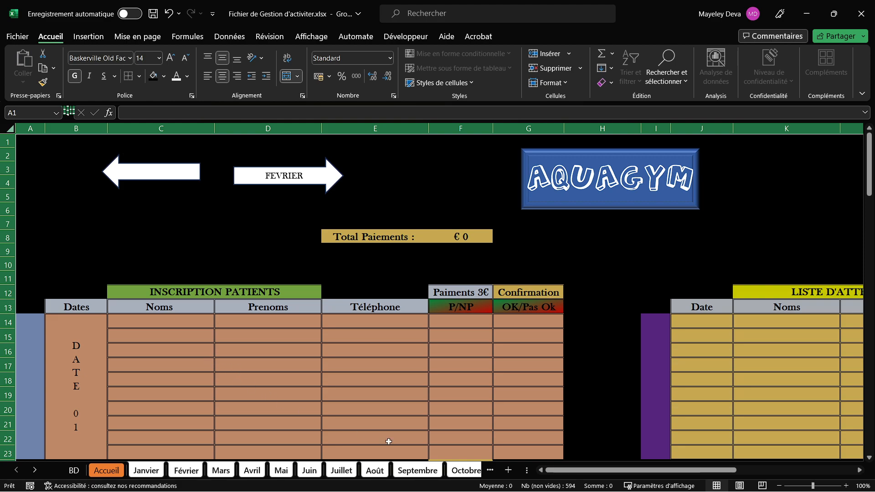
Step: Go through the grouped month sheets and ungroup them by opening the Accueil sheet
{"action": "left_click", "coordinate": [470, 470]}
{"action": "left_click", "coordinate": [473, 471]}
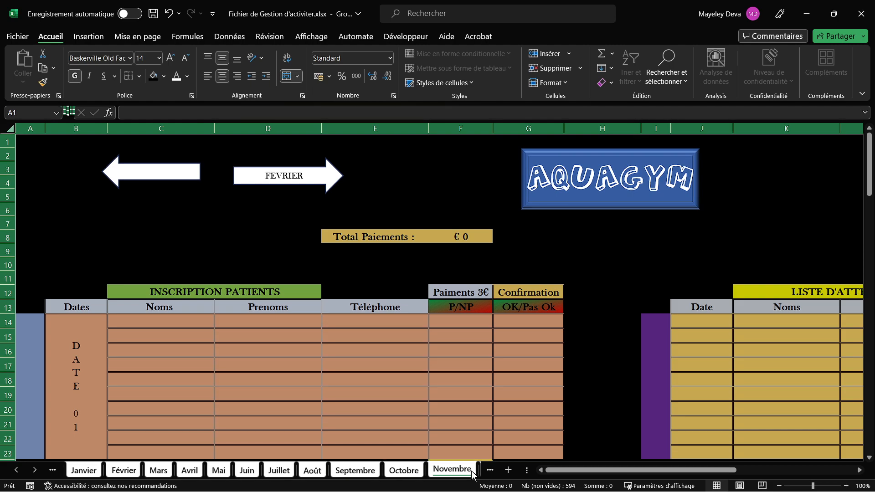
{"action": "left_click", "coordinate": [396, 476]}
{"action": "left_click", "coordinate": [34, 470]}
{"action": "left_click", "coordinate": [15, 472]}
{"action": "left_click", "coordinate": [15, 472]}
{"action": "left_click", "coordinate": [78, 471]}
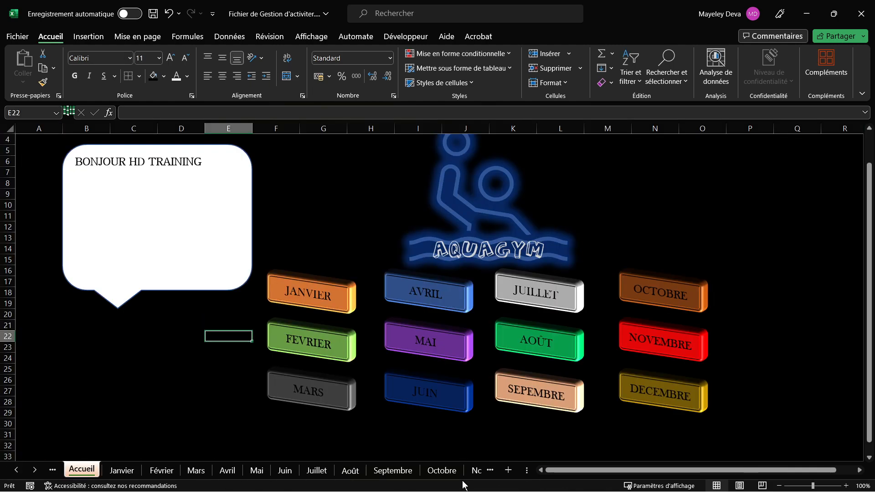
Step: Group the month sheets from Decembre back to Février, leaving Janvier out of the group
{"action": "left_click", "coordinate": [491, 470]}
{"action": "left_click", "coordinate": [491, 470]}
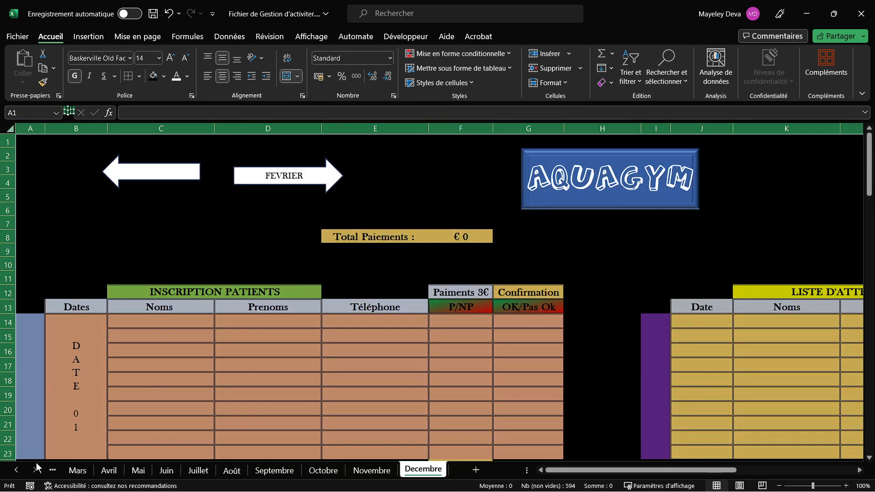
{"action": "left_click", "coordinate": [16, 471]}
{"action": "left_click", "coordinate": [17, 471]}
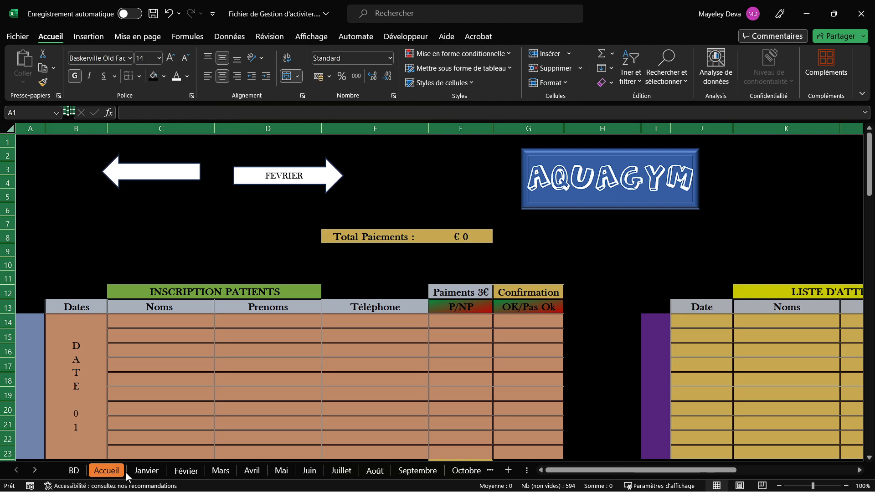
{"action": "left_click", "coordinate": [187, 471]}
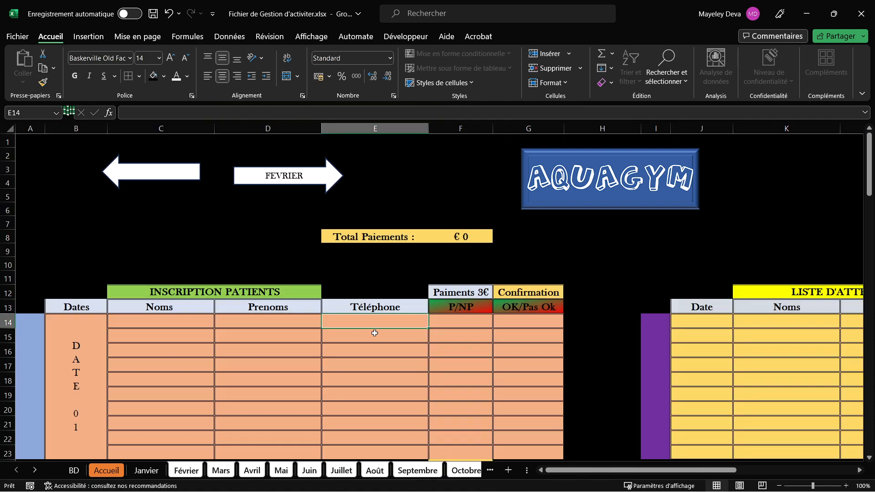
Step: Enter the sample text "baba" in C14 under Noms on the grouped sheets and open the Janvier sheet
{"action": "left_click", "coordinate": [373, 322]}
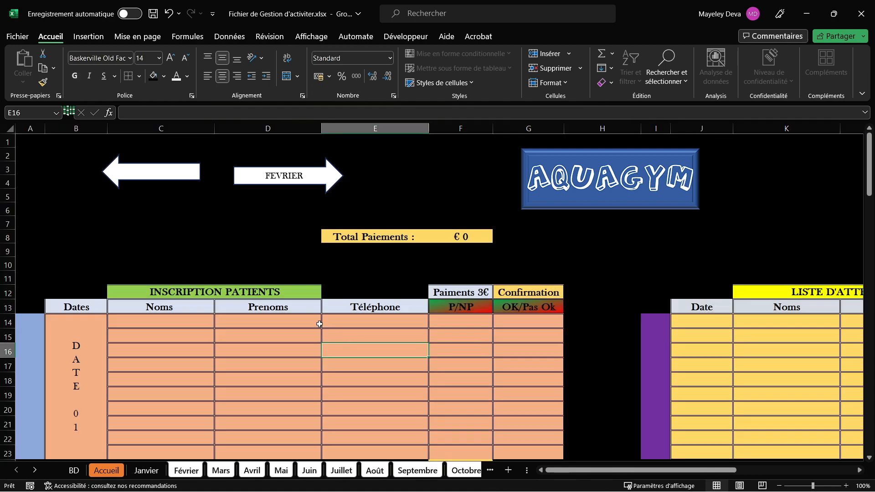
{"action": "left_click", "coordinate": [269, 322]}
{"action": "left_click", "coordinate": [290, 392]}
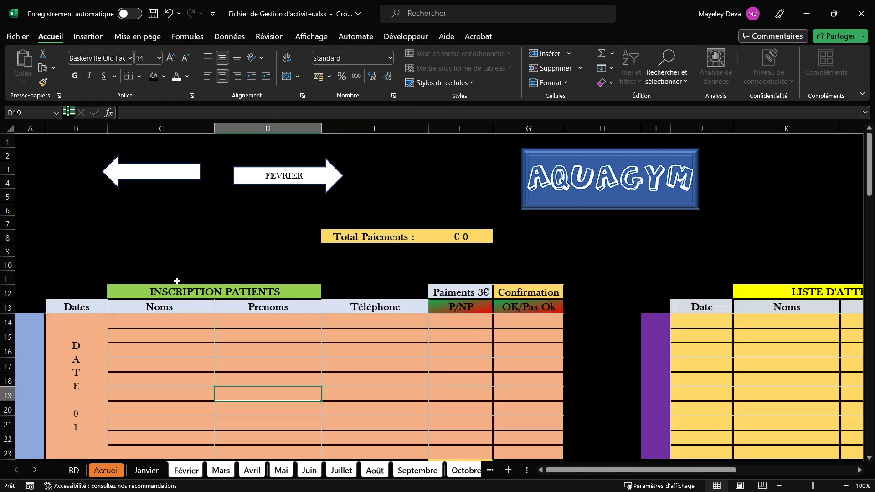
{"action": "left_click", "coordinate": [160, 322]}
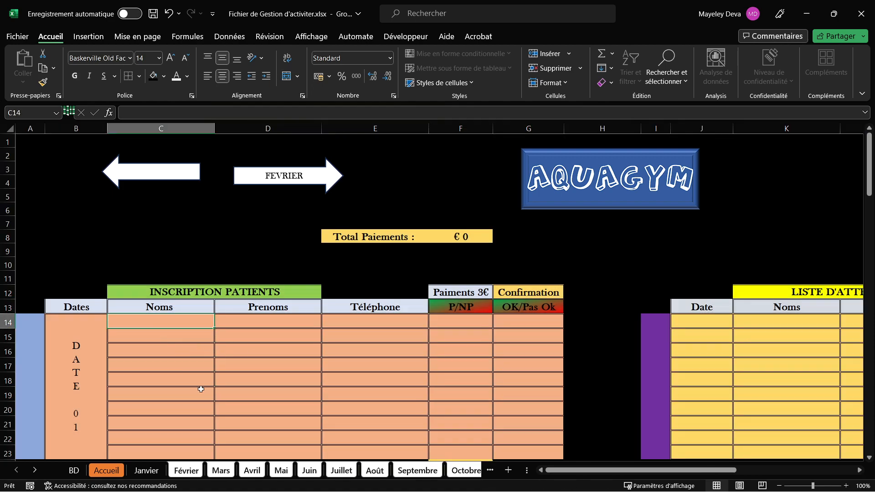
{"action": "type", "text": "baba"}
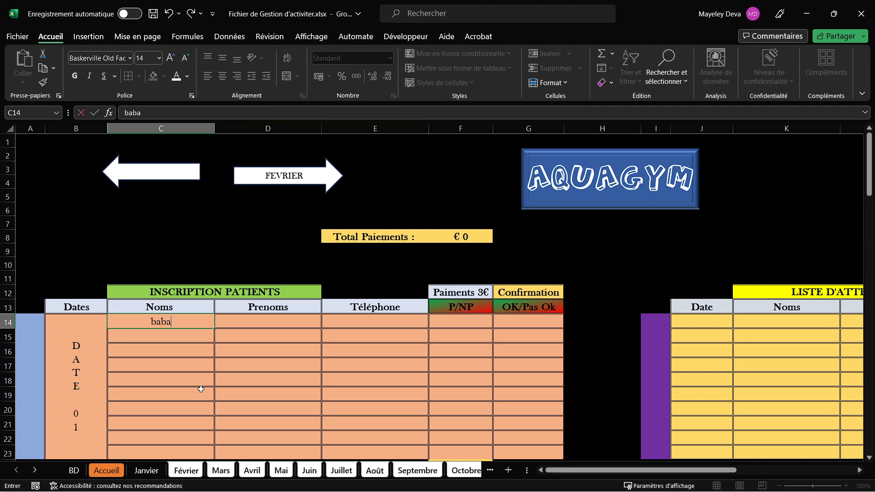
{"action": "left_click", "coordinate": [146, 471]}
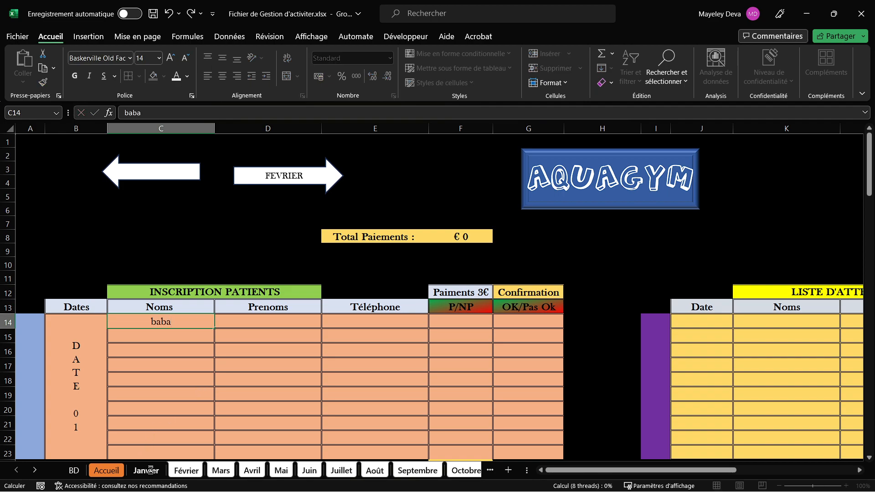
Step: Check cell C14 on the Janvier, Février, Mars and Avril sheets for the sample text
{"action": "left_click", "coordinate": [148, 329]}
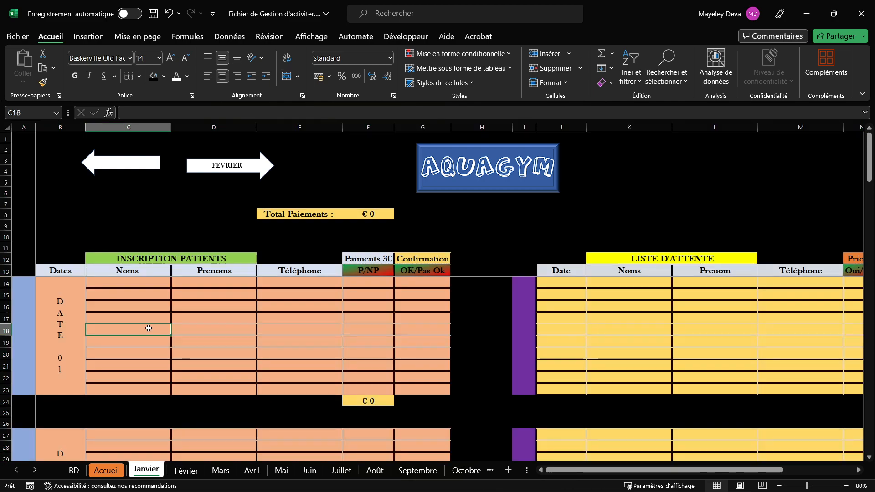
{"action": "key", "text": "Left"}
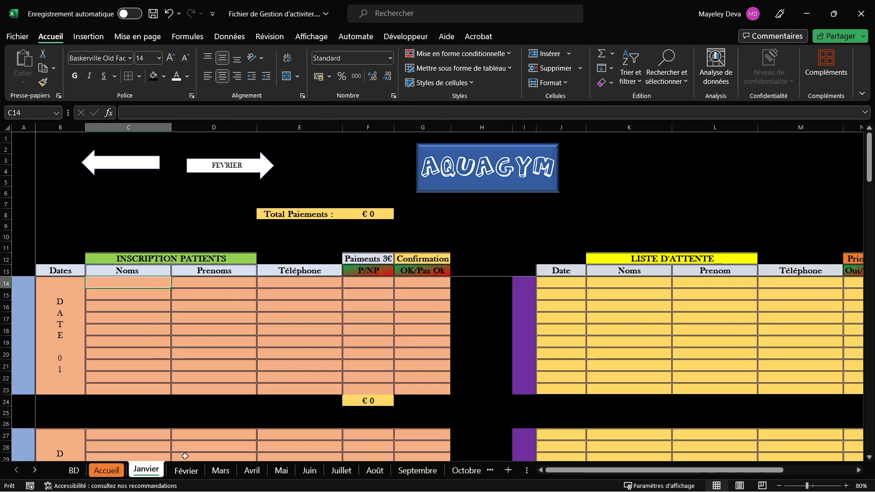
{"action": "left_click", "coordinate": [186, 471]}
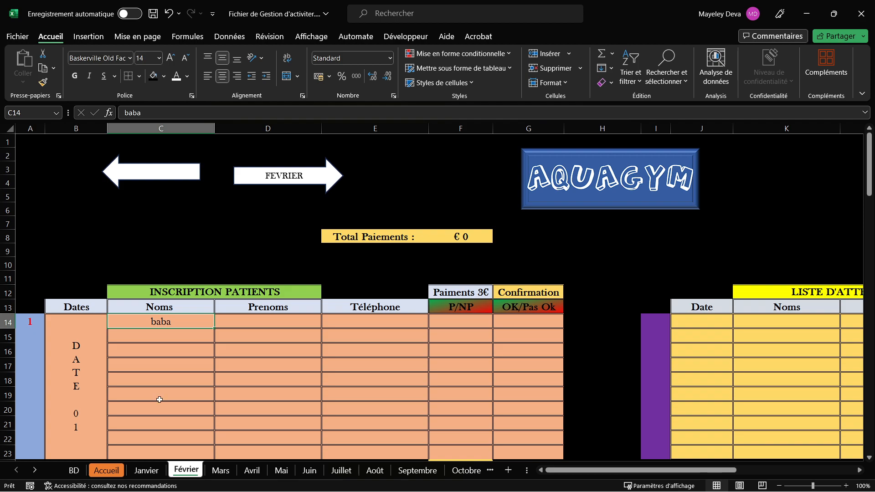
{"action": "left_click", "coordinate": [220, 471]}
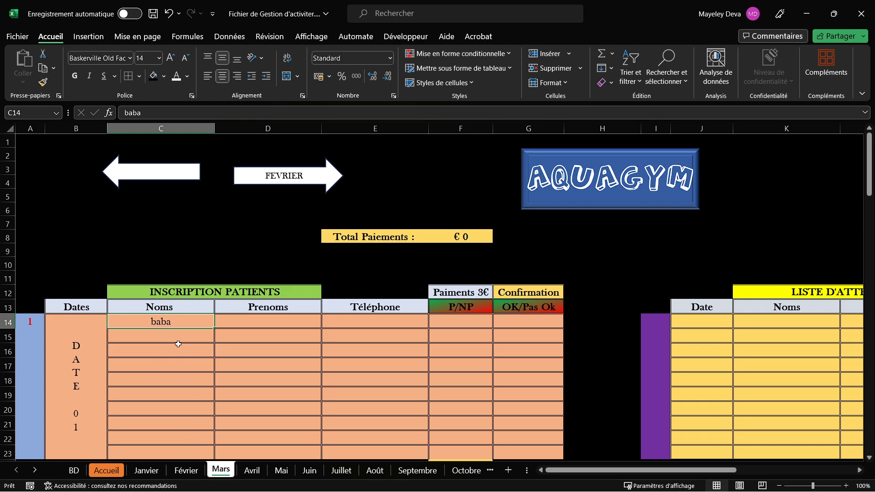
{"action": "left_click", "coordinate": [252, 470]}
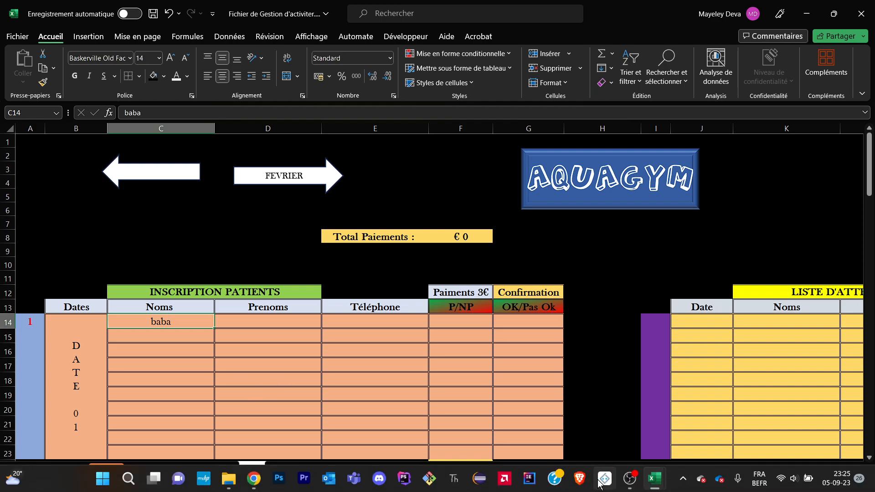
{"action": "left_click", "coordinate": [626, 478]}
{"action": "left_click", "coordinate": [626, 481]}
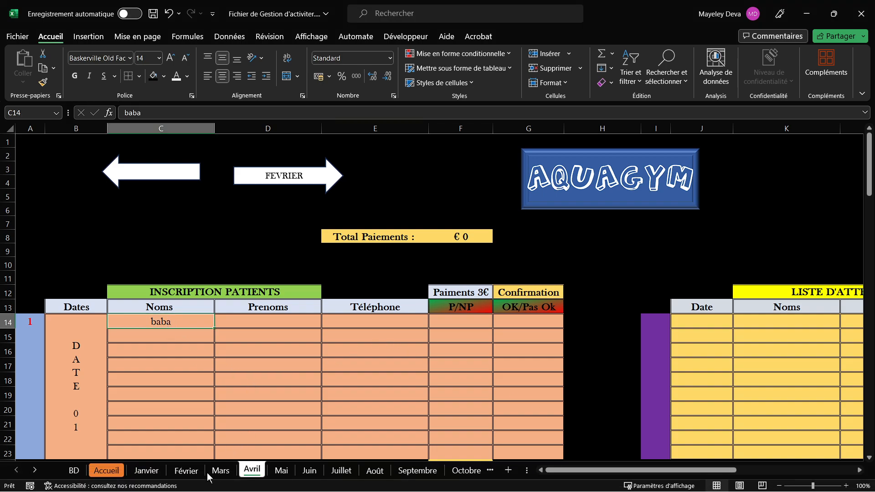
Step: Group the month sheets from Decembre back to Février, leaving Janvier out of the group
{"action": "left_click", "coordinate": [494, 471]}
{"action": "left_click", "coordinate": [494, 471]}
{"action": "left_click", "coordinate": [493, 470]}
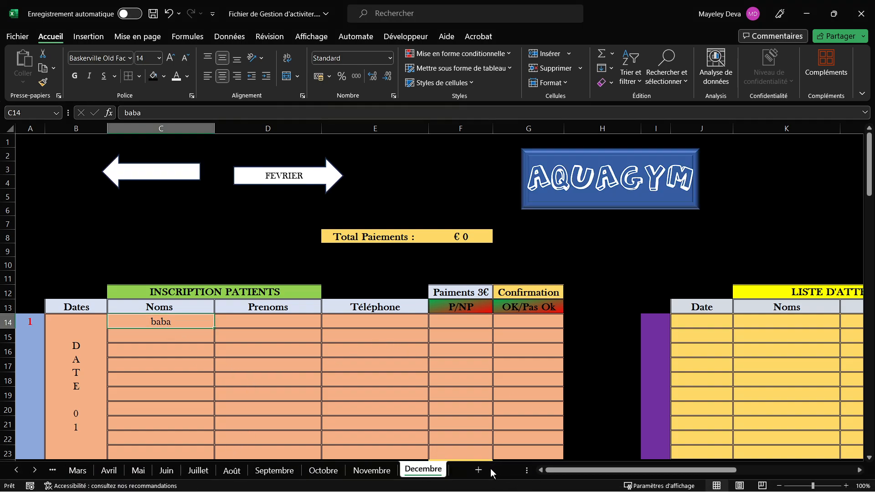
{"action": "left_click", "coordinate": [16, 470]}
{"action": "left_click", "coordinate": [16, 470]}
{"action": "left_click", "coordinate": [16, 470]}
{"action": "left_click", "coordinate": [16, 470]}
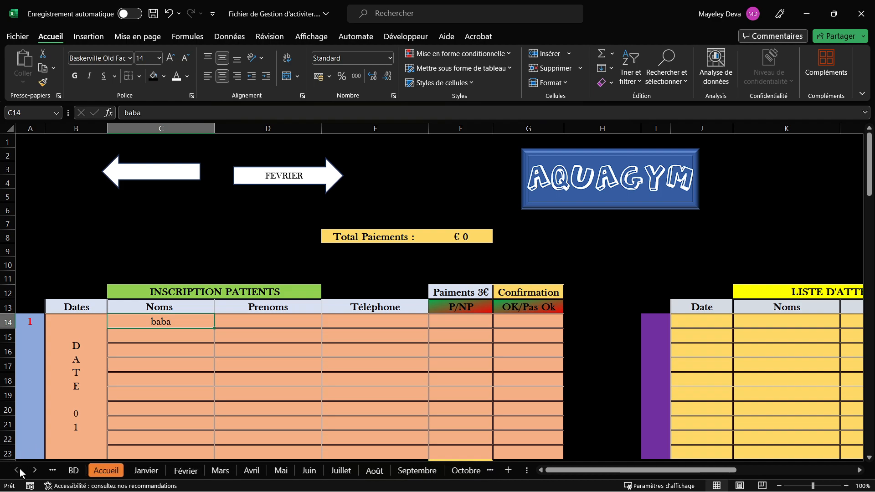
{"action": "left_click", "coordinate": [192, 473], "text": "shift"}
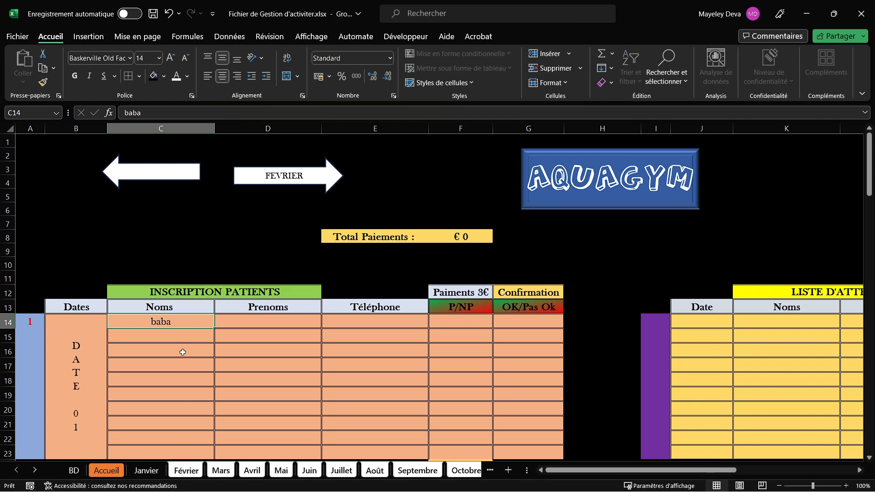
Step: Clear the sample text from C14 on the grouped sheets and ungroup them by opening the Janvier sheet
{"action": "key", "text": "Home"}
{"action": "left_click", "coordinate": [176, 324]}
{"action": "key", "text": "Delete"}
{"action": "left_click", "coordinate": [146, 470]}
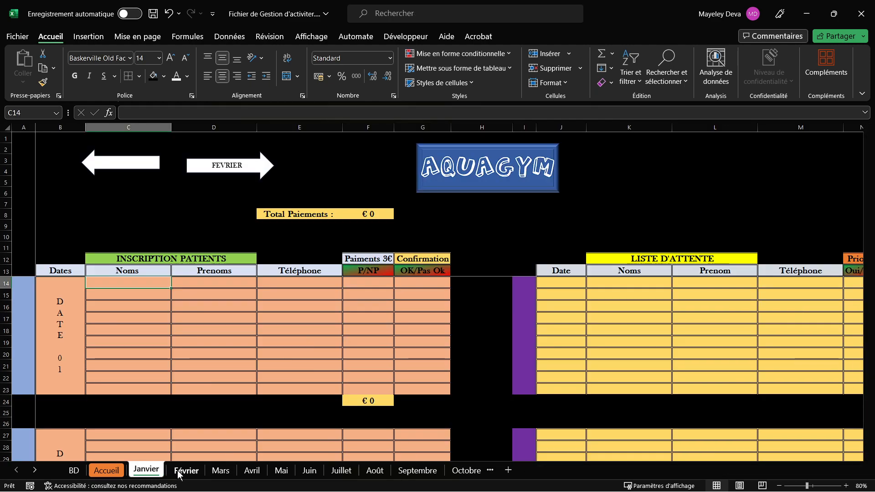
Step: Go through the month sheets from Février onward to check the cleared Noms cell
{"action": "left_click", "coordinate": [183, 472]}
{"action": "left_click", "coordinate": [221, 471]}
{"action": "left_click", "coordinate": [252, 471]}
{"action": "left_click", "coordinate": [282, 470]}
{"action": "left_click", "coordinate": [340, 470]}
{"action": "left_click", "coordinate": [209, 364]}
Step: Delete the blank left-pointing arrow from the Janvier sheet
{"action": "left_click", "coordinate": [146, 470]}
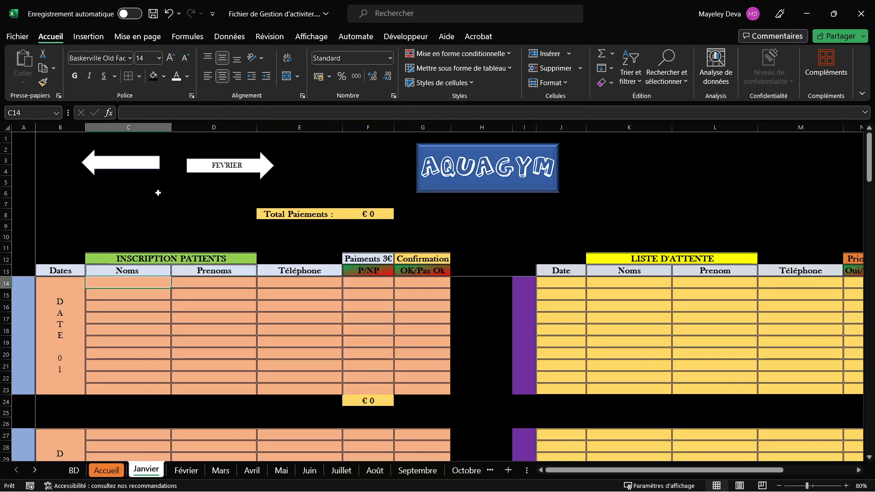
{"action": "left_click", "coordinate": [136, 165]}
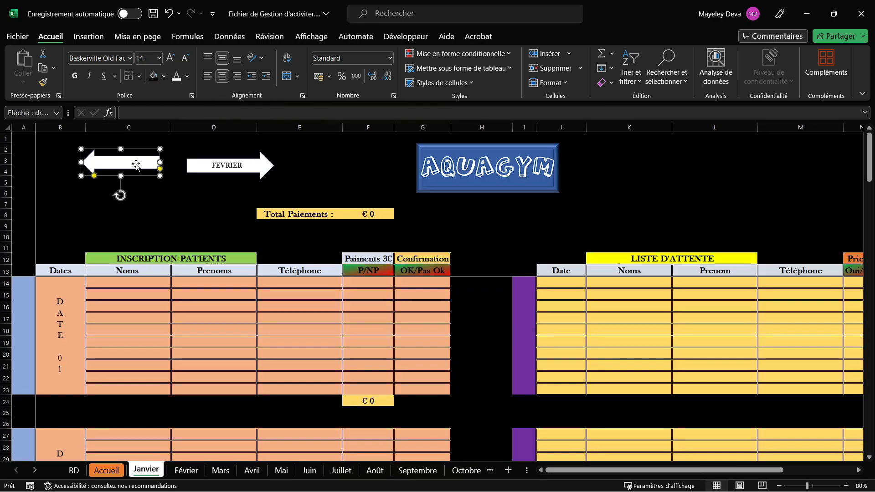
{"action": "key", "text": "Delete"}
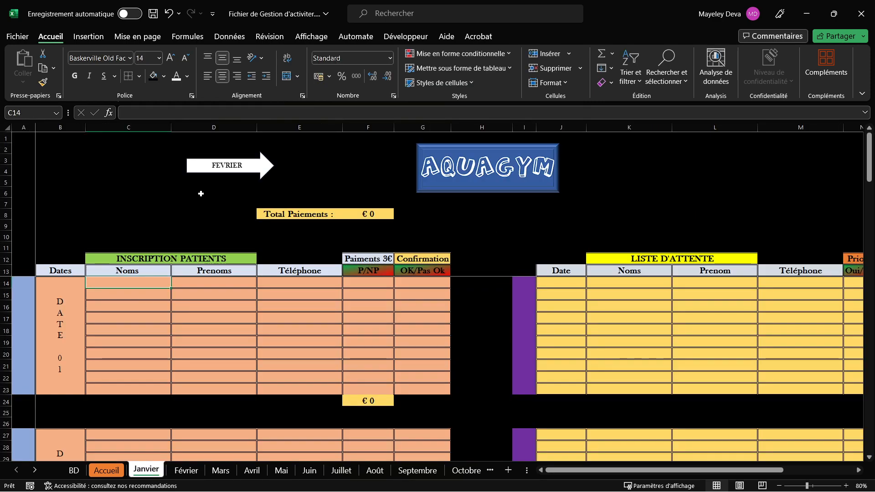
{"action": "left_click", "coordinate": [227, 195]}
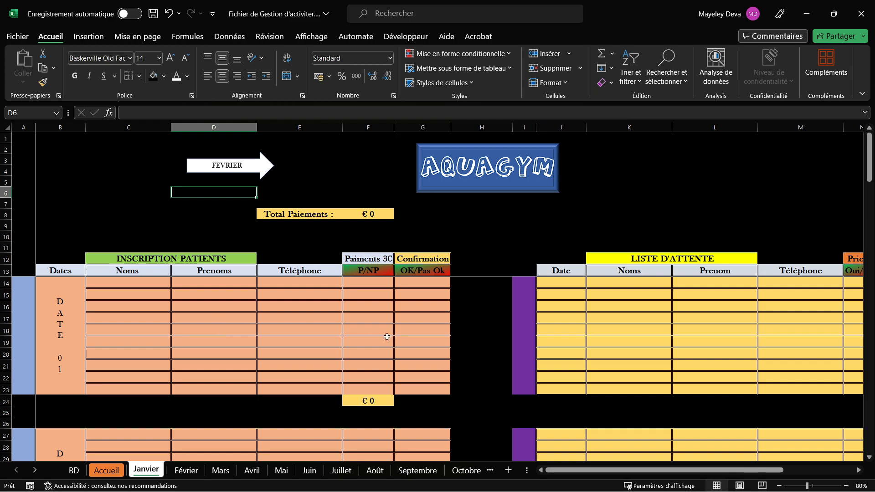
Step: Try to edit the text of the blank left-pointing arrow on the Février sheet
{"action": "left_click", "coordinate": [182, 471]}
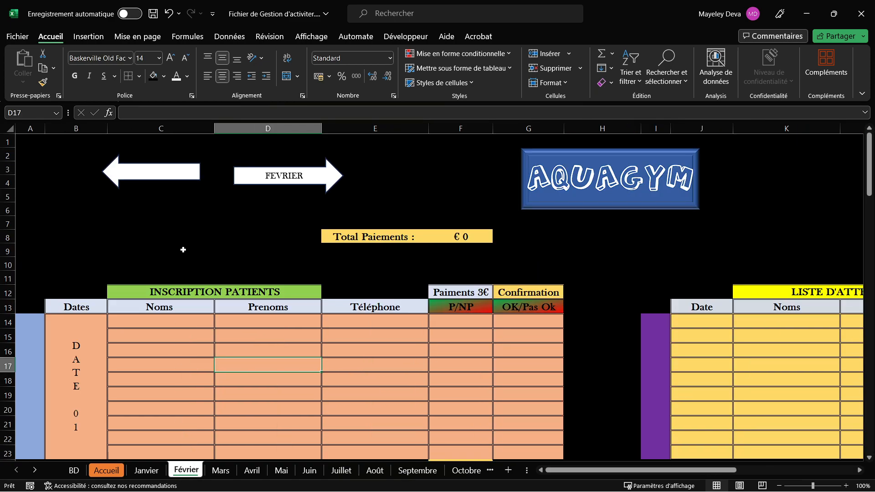
{"action": "left_click", "coordinate": [146, 171]}
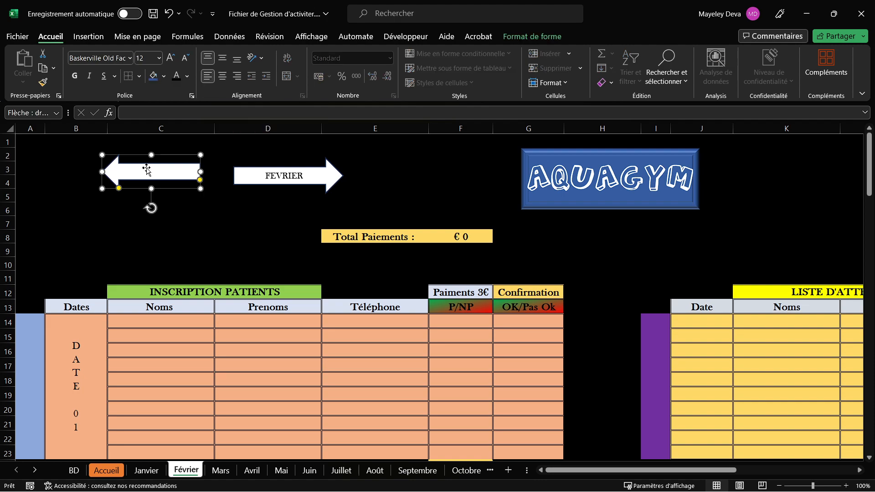
{"action": "right_click", "coordinate": [146, 169]}
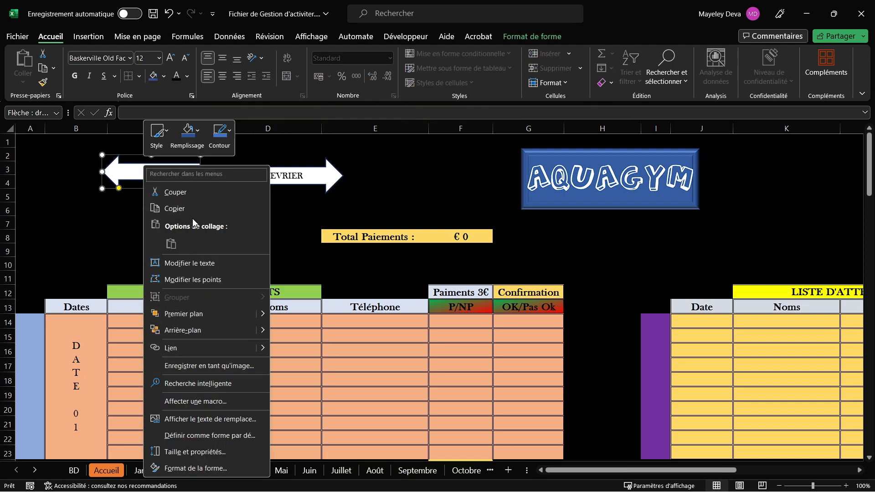
{"action": "left_click", "coordinate": [197, 268]}
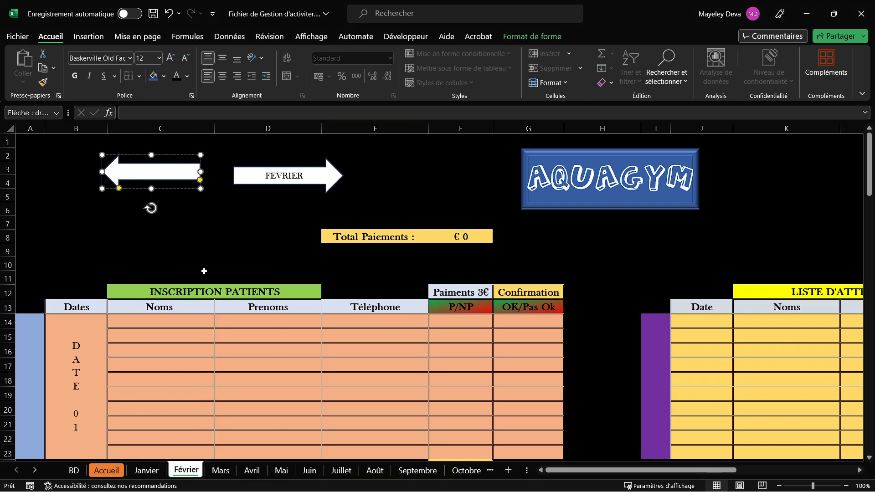
{"action": "key", "text": "BackSpace"}
{"action": "key", "text": "BackSpace"}
{"action": "key", "text": "BackSpace"}
{"action": "left_click", "coordinate": [278, 218]}
{"action": "left_click", "coordinate": [298, 176]}
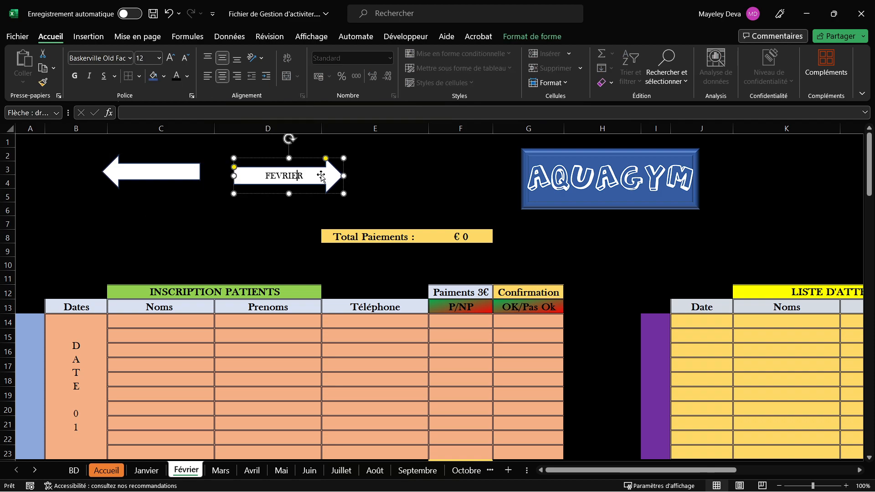
{"action": "left_click", "coordinate": [189, 173]}
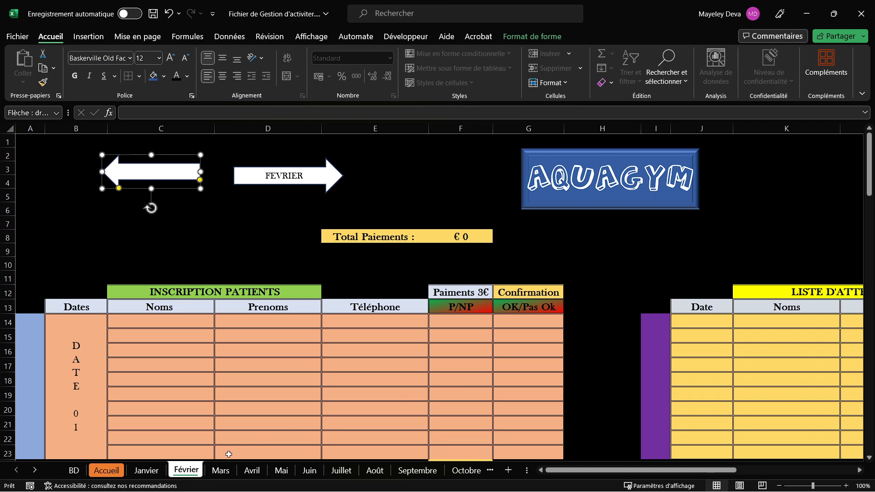
Step: Group the sheets from Février to Septembre, ungroup them by opening Octobre, and return to Février
{"action": "left_click", "coordinate": [418, 472], "text": "shift"}
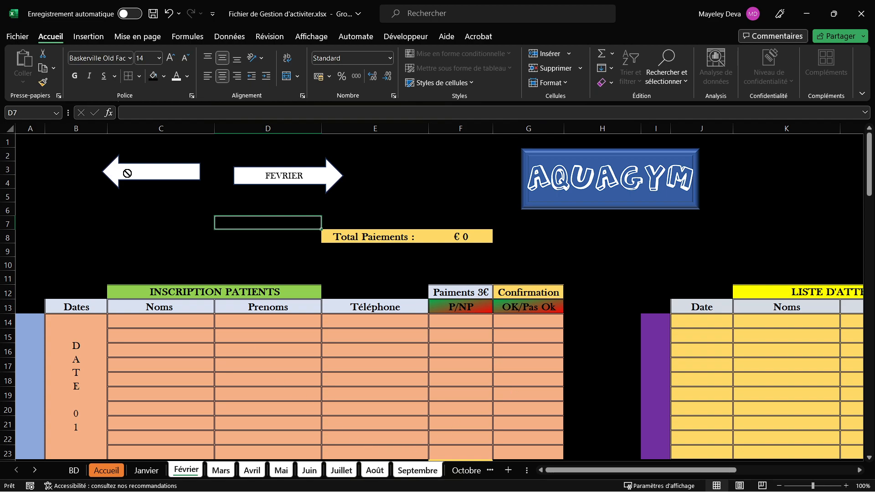
{"action": "left_click", "coordinate": [465, 471]}
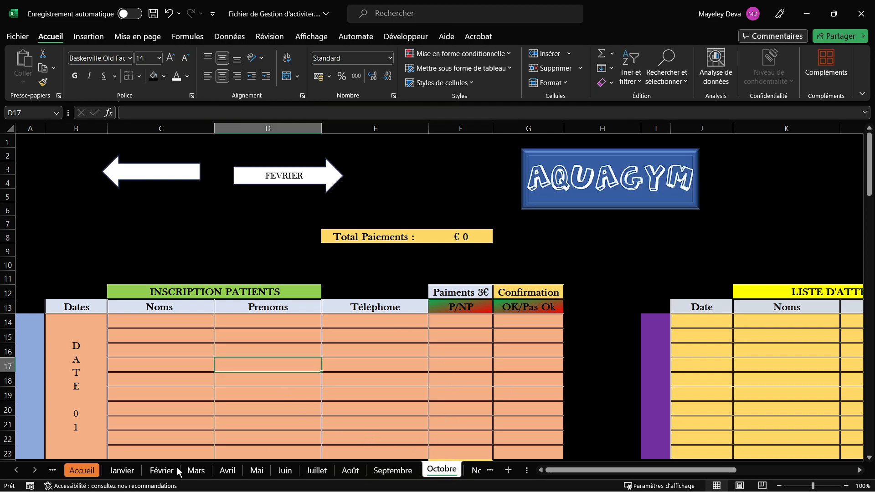
{"action": "left_click", "coordinate": [162, 469]}
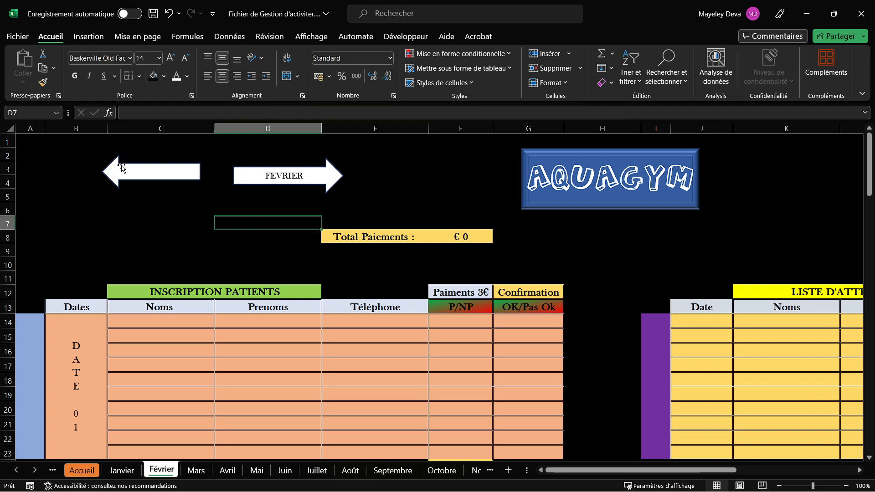
Step: Replace the blank left-pointing arrow on Février with a horizontally flipped copy of the FEVRIER arrow
{"action": "left_click", "coordinate": [136, 175]}
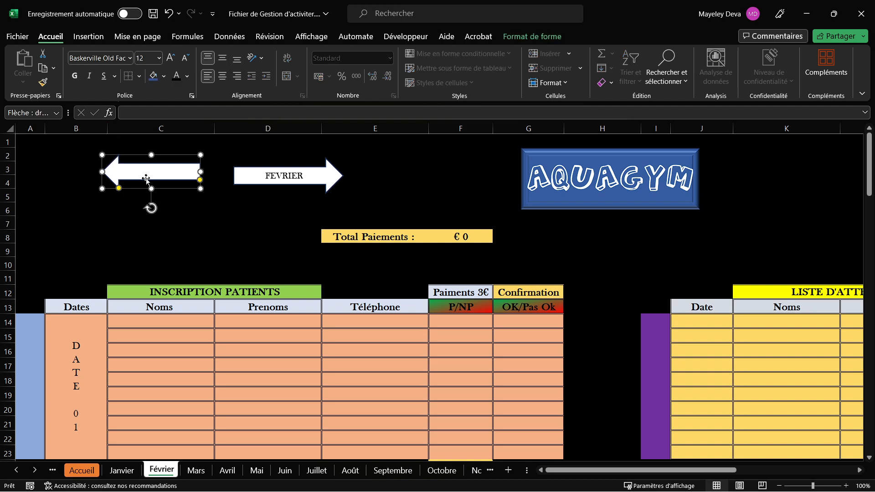
{"action": "key", "text": "Delete"}
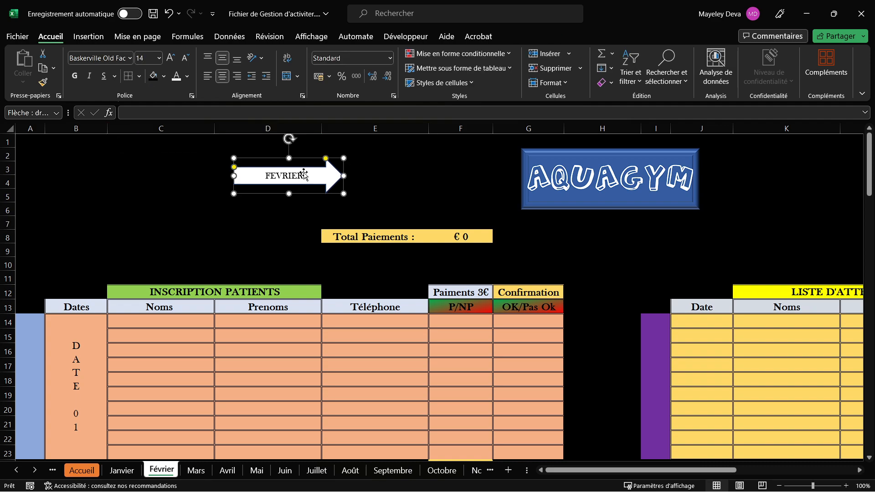
{"action": "left_click", "coordinate": [293, 188]}
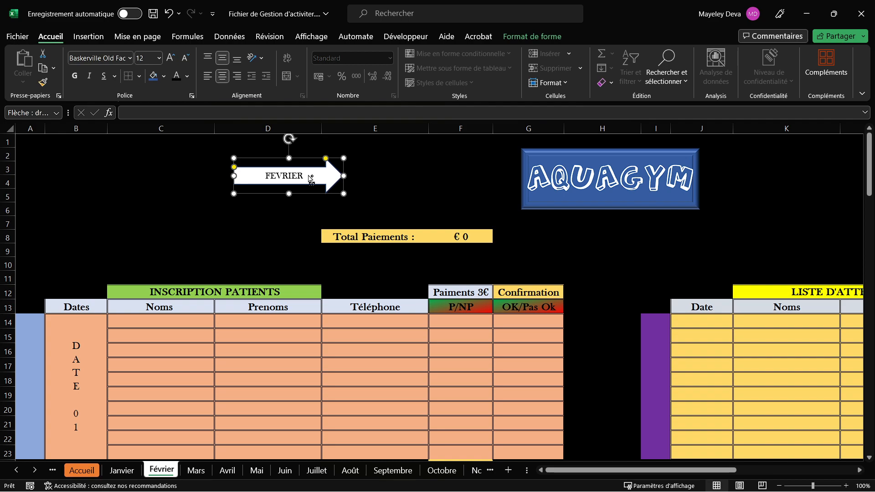
{"action": "left_click_drag", "start_coordinate": [313, 172], "coordinate": [184, 181]}
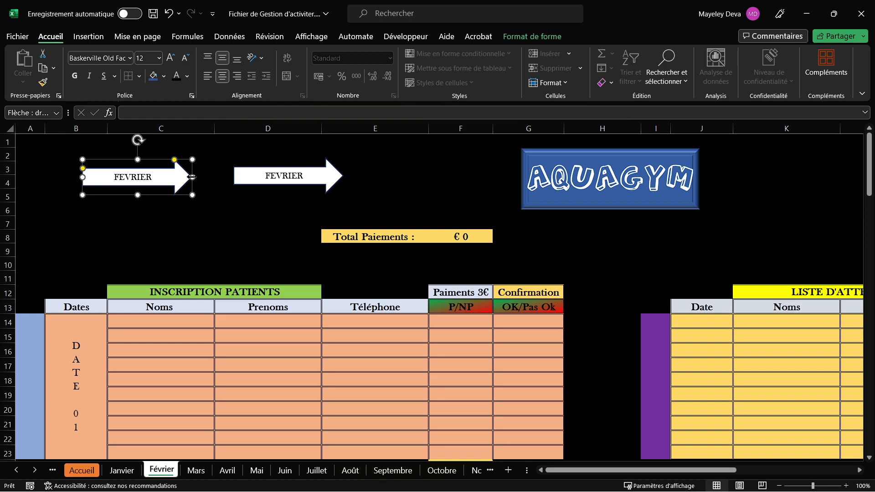
{"action": "left_click_drag", "start_coordinate": [191, 177], "coordinate": [29, 177]}
{"action": "left_click_drag", "start_coordinate": [243, 175], "coordinate": [192, 175]}
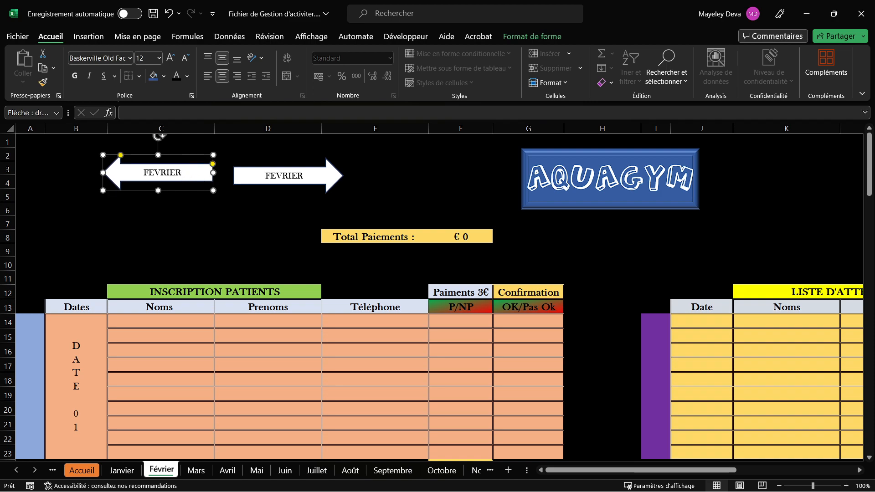
Step: Change the label of the left-pointing arrow on Février to JANVIER
{"action": "double_click", "coordinate": [162, 172]}
{"action": "type", "text": "jANVIEFR"}
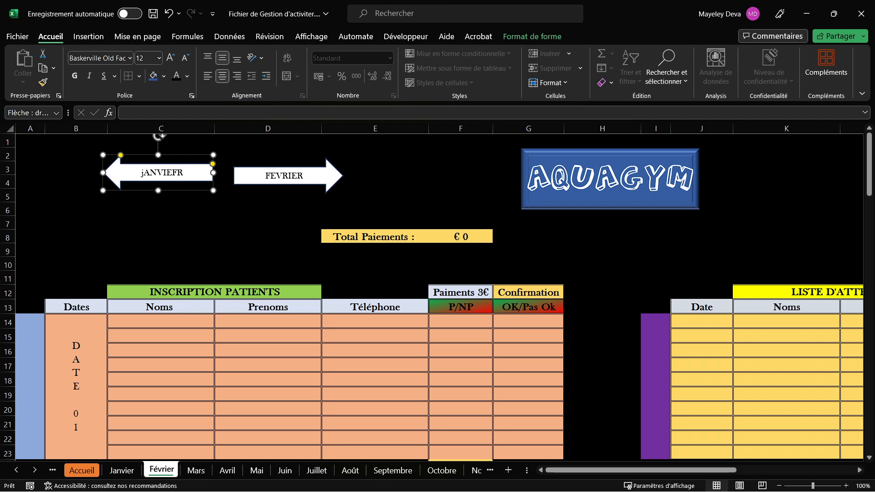
{"action": "double_click", "coordinate": [162, 174]}
{"action": "type", "text": "JANVIER"}
{"action": "left_click", "coordinate": [248, 282]}
Step: Select the JANVIER and FEVRIER arrows together and shrink both slightly
{"action": "left_click", "coordinate": [280, 176]}
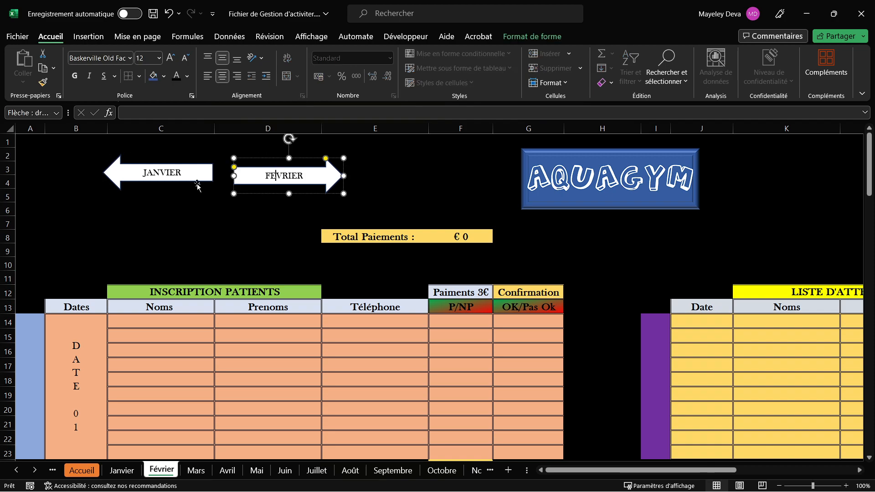
{"action": "left_click", "coordinate": [184, 172]}
{"action": "left_click", "coordinate": [283, 176]}
{"action": "left_click", "coordinate": [212, 212]}
{"action": "left_click", "coordinate": [192, 177]}
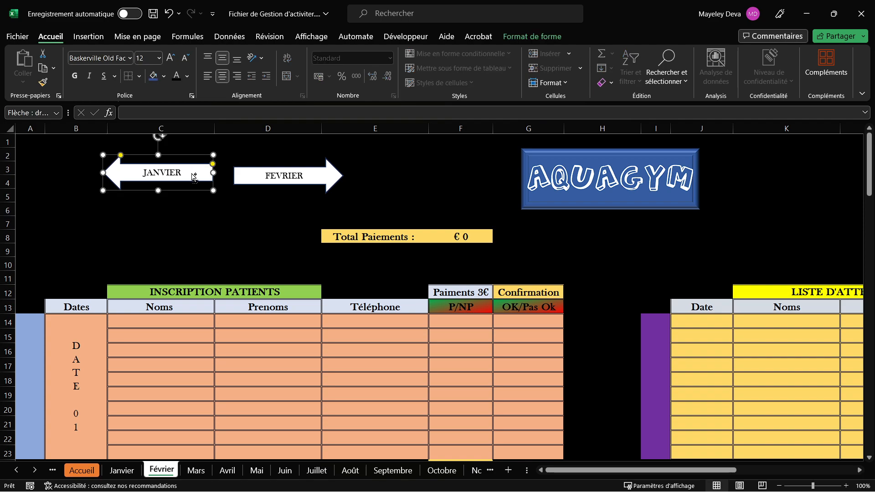
{"action": "left_click", "coordinate": [241, 186]}
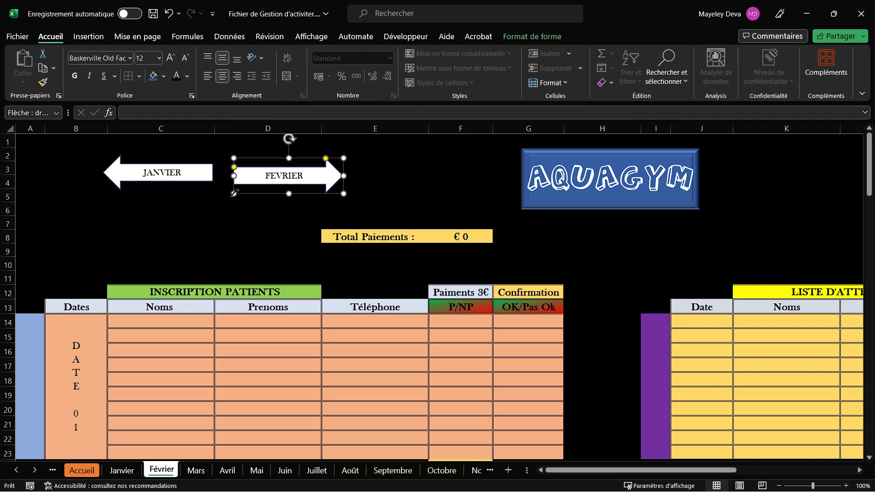
{"action": "left_click_drag", "start_coordinate": [235, 192], "coordinate": [194, 183]}
Step: Move the JANVIER arrow closer to the FEVRIER arrow and level with it, leaving both arrows deselected
{"action": "left_click", "coordinate": [176, 176]}
{"action": "double_click", "coordinate": [166, 167]}
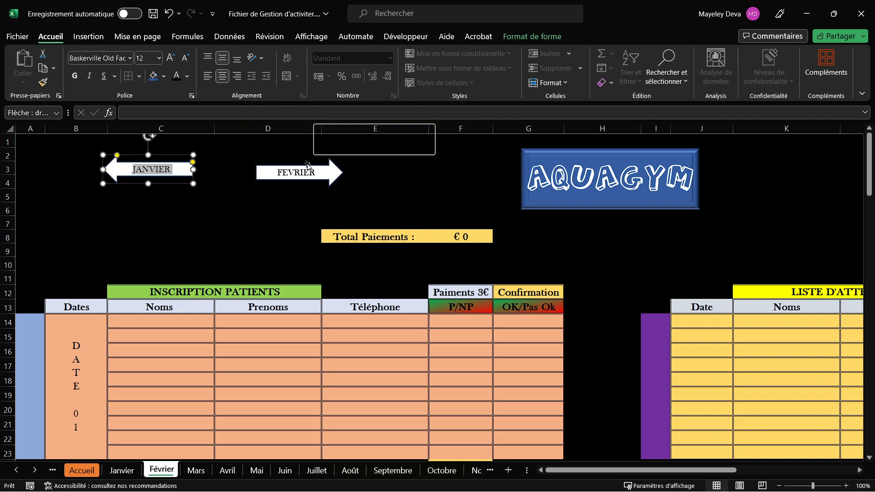
{"action": "left_click", "coordinate": [292, 215]}
{"action": "left_click", "coordinate": [174, 159]}
{"action": "left_click_drag", "start_coordinate": [173, 157], "coordinate": [203, 160]}
{"action": "left_click", "coordinate": [326, 158]}
{"action": "left_click", "coordinate": [292, 206]}
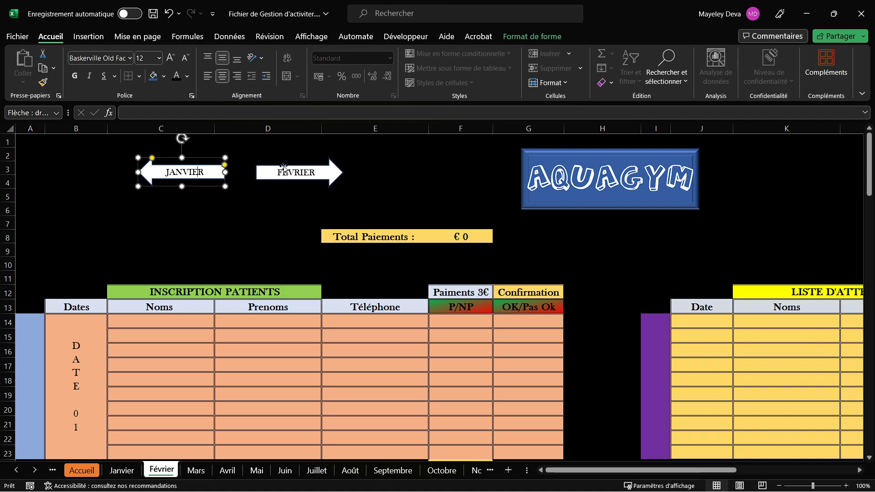
{"action": "left_click", "coordinate": [300, 173]}
{"action": "left_click", "coordinate": [192, 172]}
{"action": "left_click", "coordinate": [252, 251]}
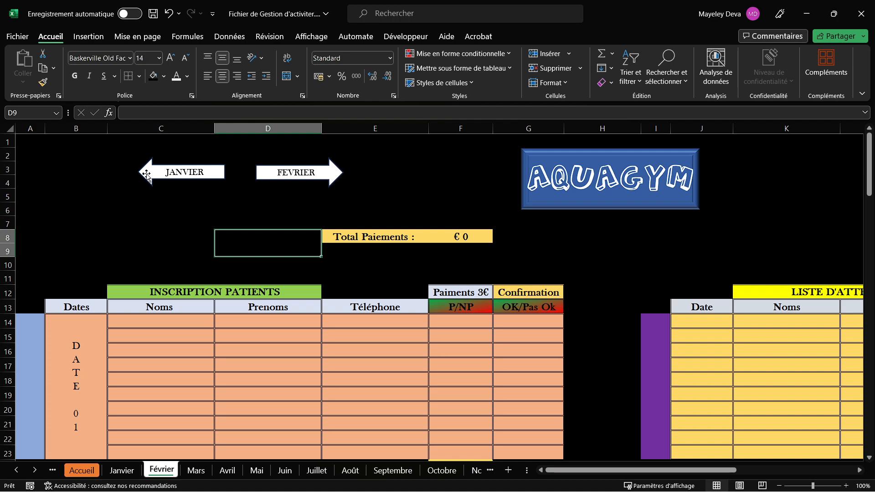
{"action": "left_click", "coordinate": [176, 172]}
{"action": "key", "text": "Escape"}
{"action": "key", "text": "ctrl+c"}
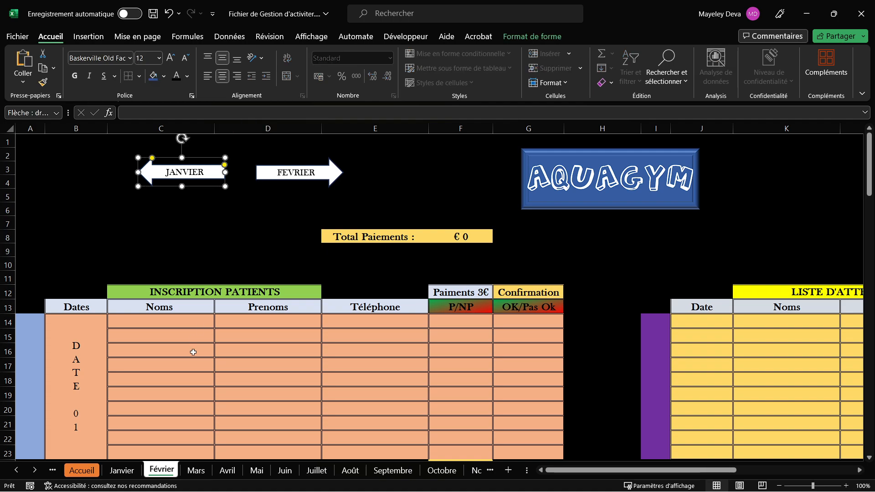
{"action": "left_click", "coordinate": [196, 470]}
{"action": "left_click", "coordinate": [177, 175]}
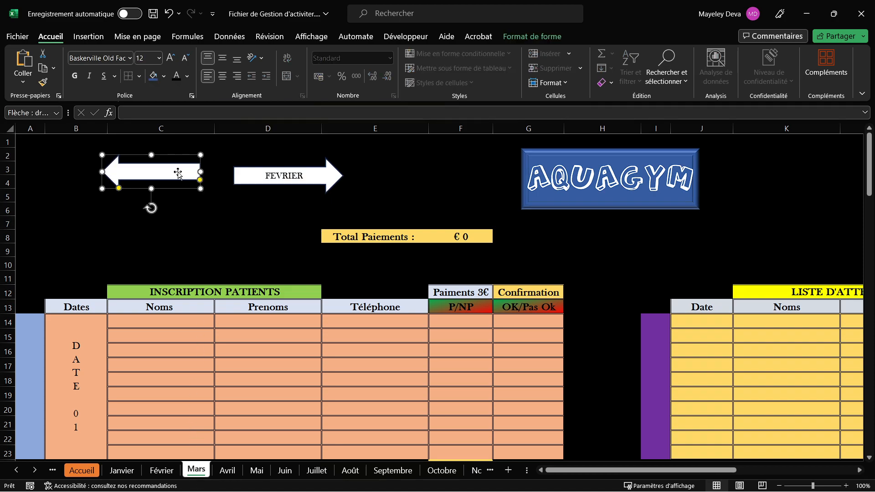
{"action": "left_click", "coordinate": [163, 474]}
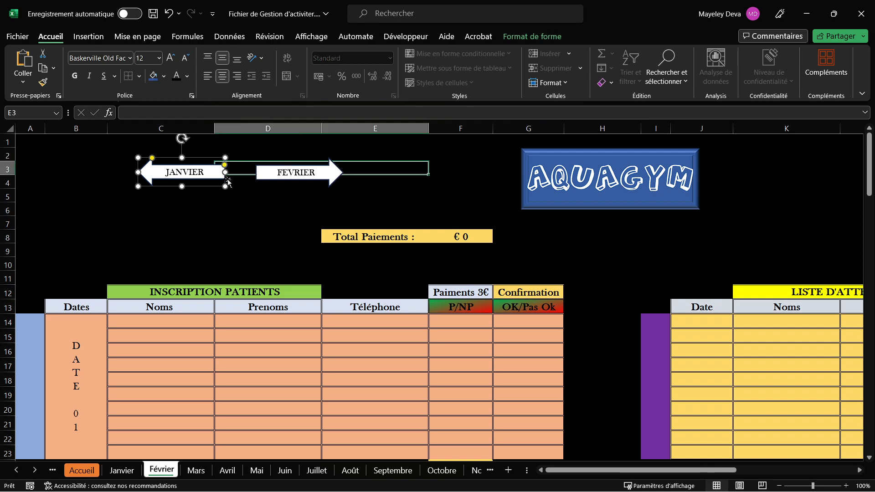
Step: Select the JANVIER and FEVRIER arrows together on the Février sheet and copy them
{"action": "left_click", "coordinate": [231, 226]}
{"action": "left_click", "coordinate": [214, 172]}
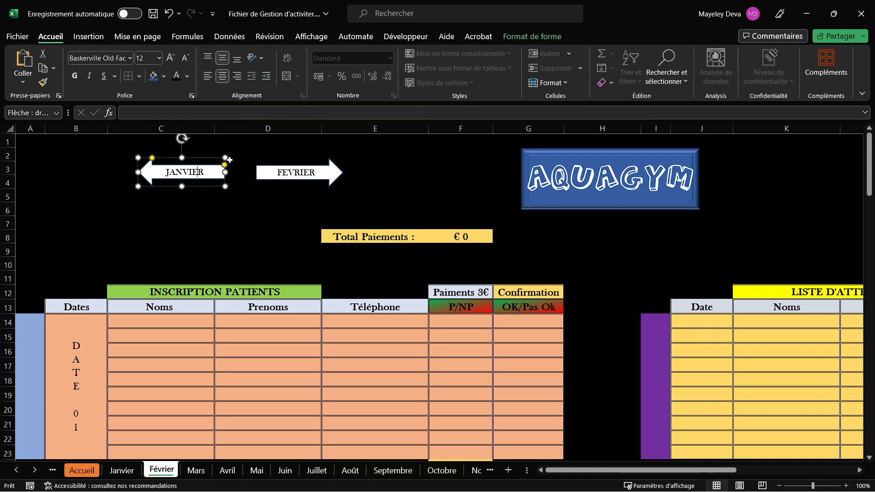
{"action": "left_click", "coordinate": [300, 173], "text": "ctrl"}
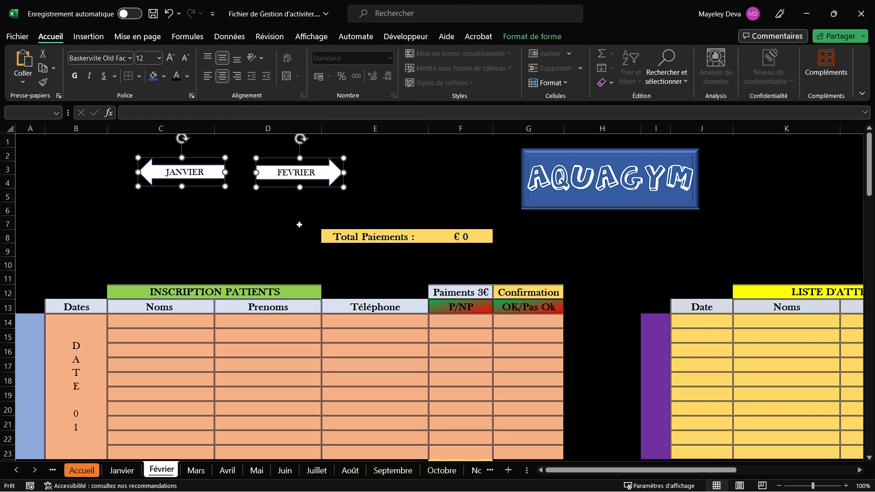
Step: Delete both old arrows, the blank left-pointing one and the FEVRIER one, from the Mars sheet
{"action": "left_click", "coordinate": [195, 471]}
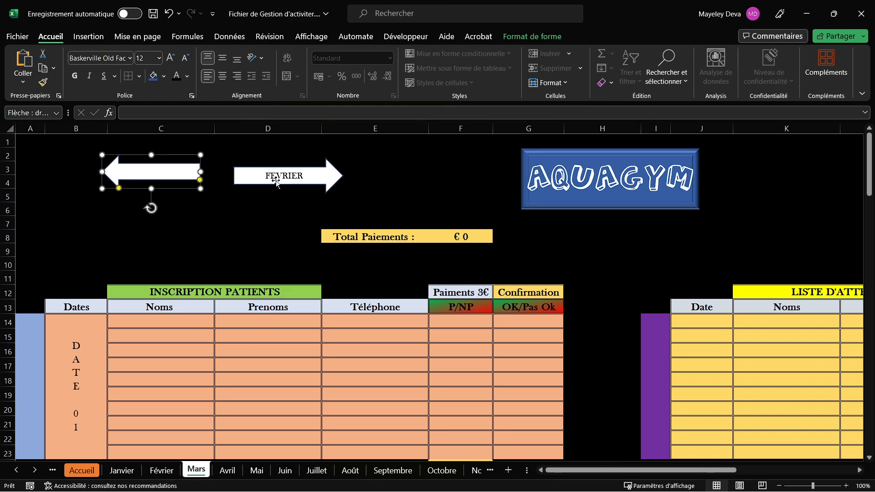
{"action": "left_click_drag", "start_coordinate": [347, 185], "coordinate": [301, 172]}
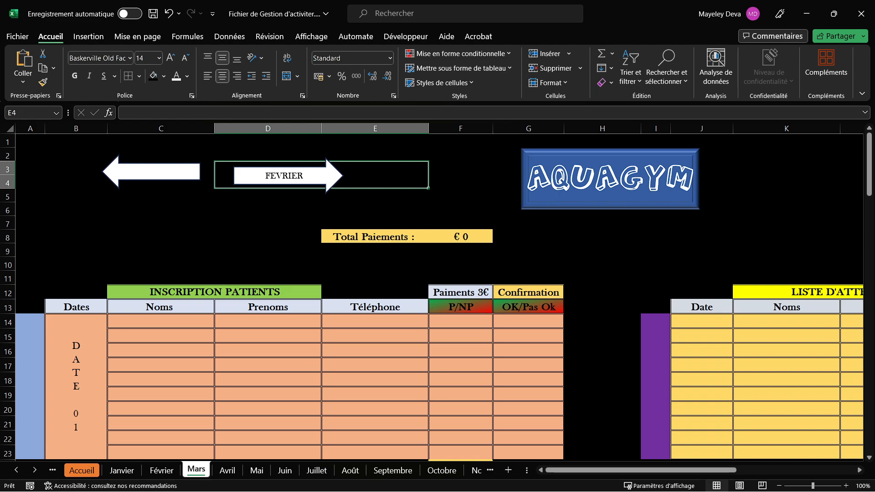
{"action": "left_click", "coordinate": [288, 172]}
{"action": "left_click", "coordinate": [192, 169], "text": "ctrl"}
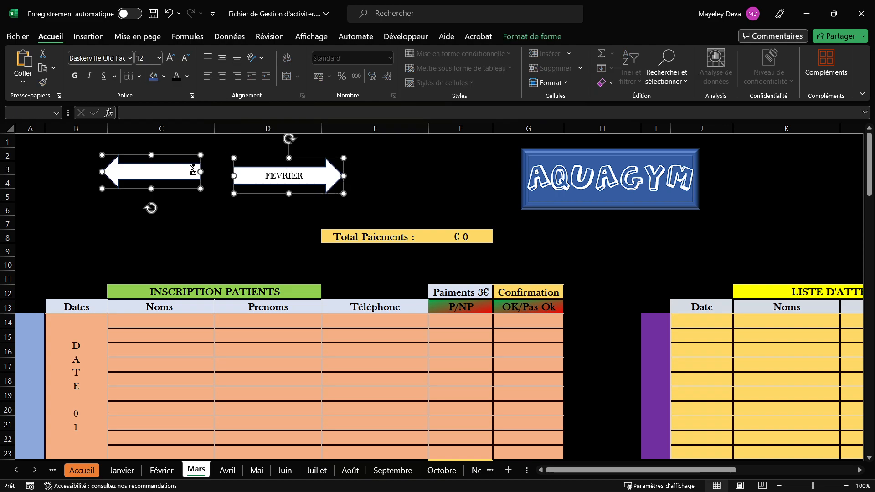
{"action": "key", "text": "Delete"}
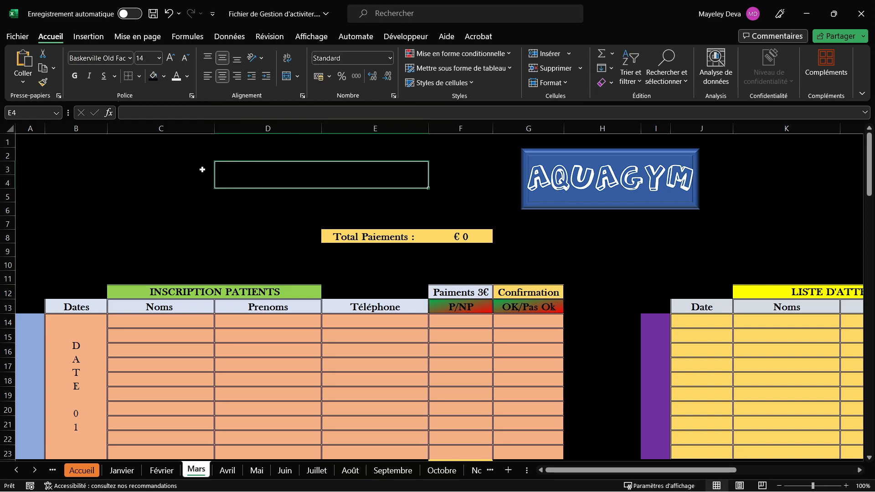
Step: Paste the copied arrow pair at cell C4 on Mars and change the left-pointing arrow's label to FEVRIER
{"action": "left_click", "coordinate": [181, 178]}
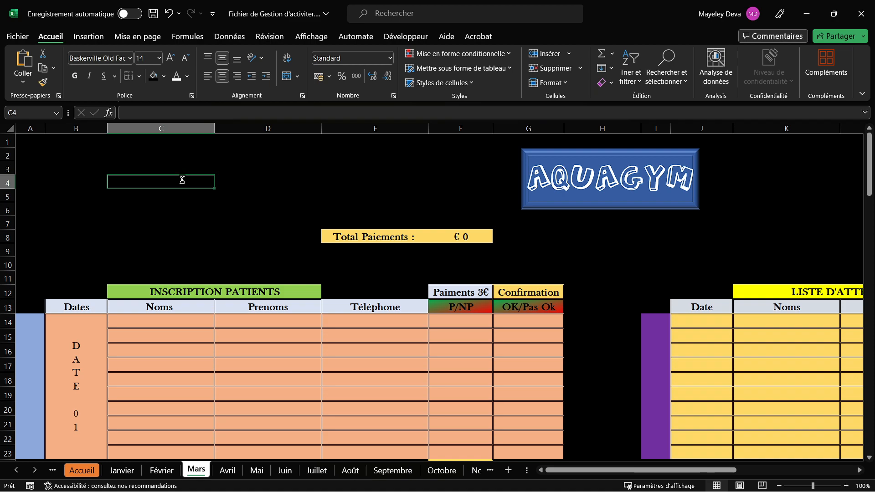
{"action": "key", "text": "ctrl+v"}
{"action": "left_click_drag", "start_coordinate": [178, 168], "coordinate": [181, 163]}
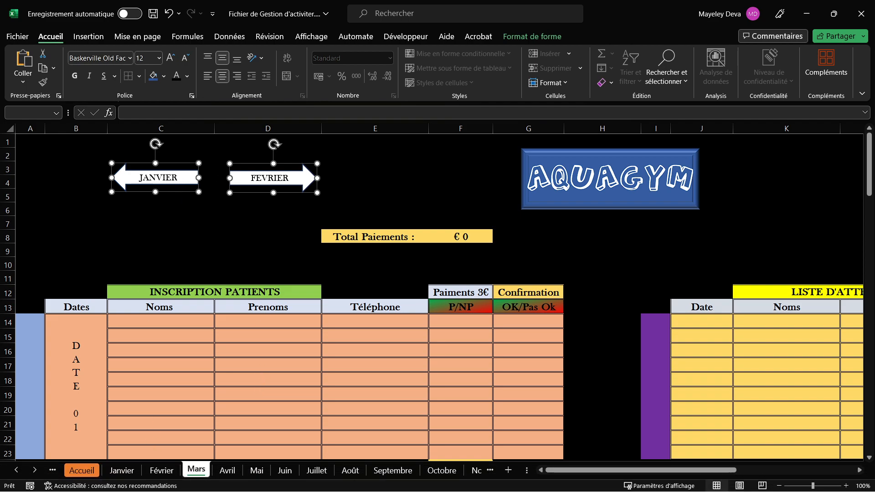
{"action": "double_click", "coordinate": [172, 181]}
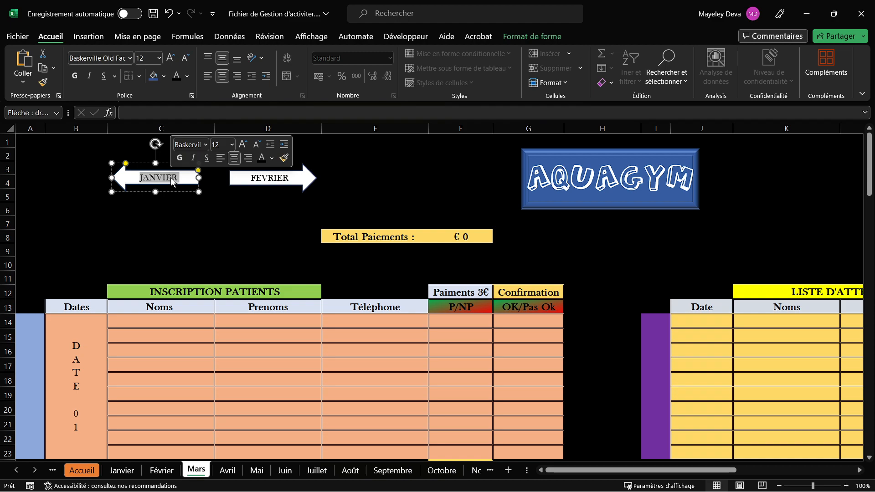
{"action": "type", "text": "FEVRIER"}
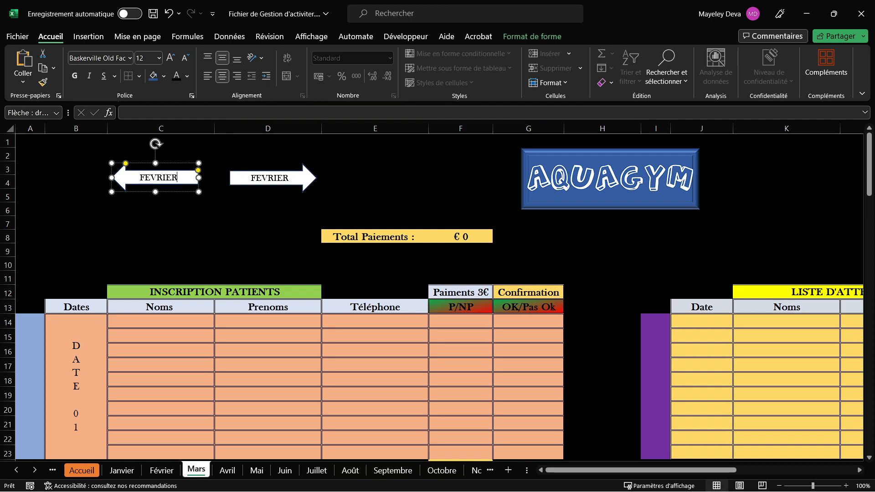
Step: Change the label of the right-pointing arrow on Mars to MARS and deselect it
{"action": "left_click", "coordinate": [262, 177]}
{"action": "double_click", "coordinate": [262, 178]}
{"action": "type", "text": "MARS"}
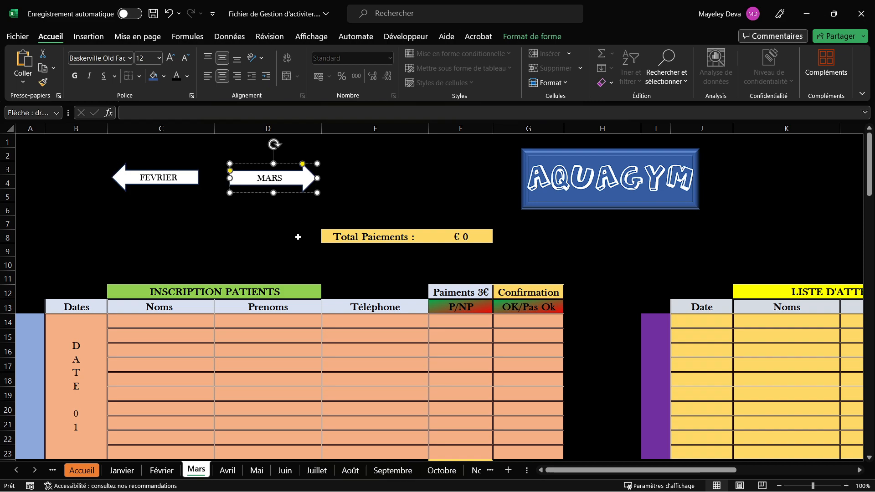
{"action": "left_click", "coordinate": [297, 228]}
Step: Delete the blank left-pointing arrow and the old FEVRIER arrow from the Avril sheet
{"action": "left_click", "coordinate": [227, 471]}
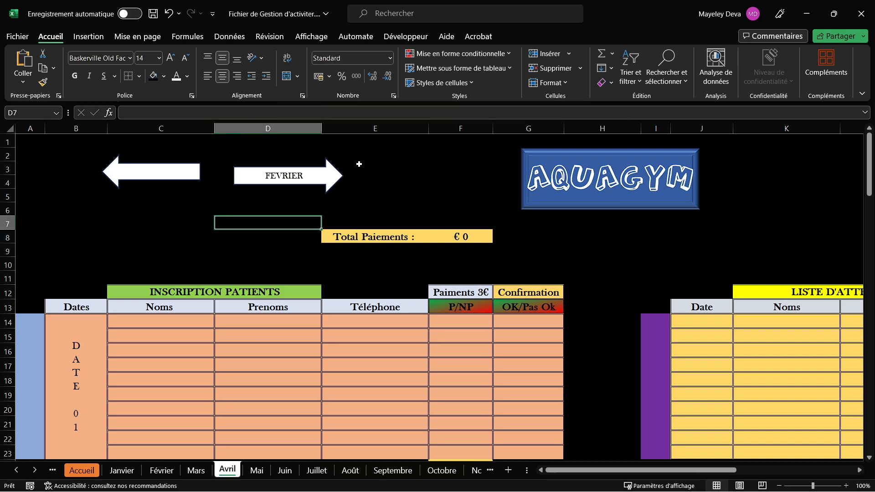
{"action": "left_click", "coordinate": [330, 173]}
{"action": "left_click", "coordinate": [175, 169], "text": "shift"}
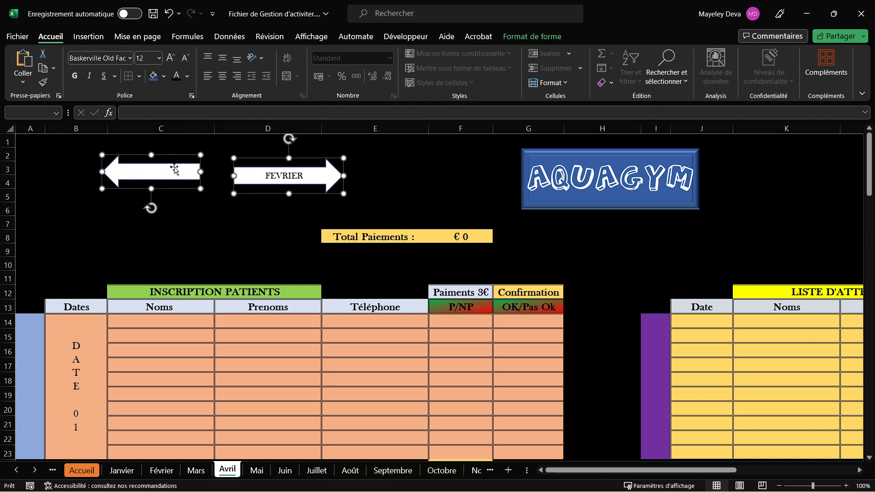
{"action": "key", "text": "Delete"}
Step: Paste the copied arrow pair at cell C3 on Avril and change the left-pointing arrow's label to MARS
{"action": "left_click", "coordinate": [174, 167]}
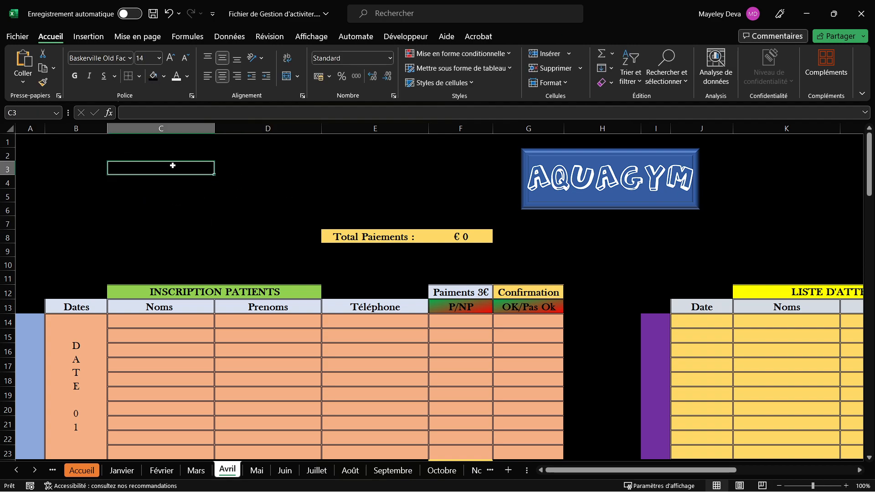
{"action": "key", "text": "ctrl+v"}
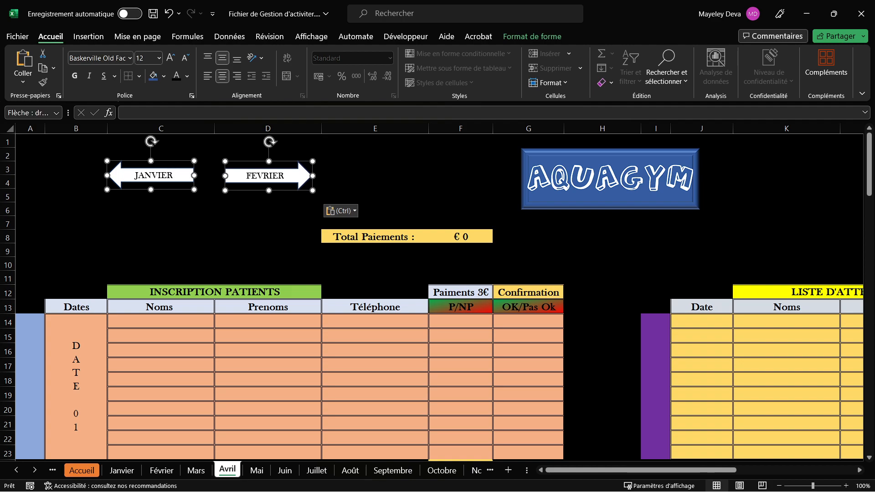
{"action": "left_click", "coordinate": [172, 176]}
{"action": "double_click", "coordinate": [152, 179]}
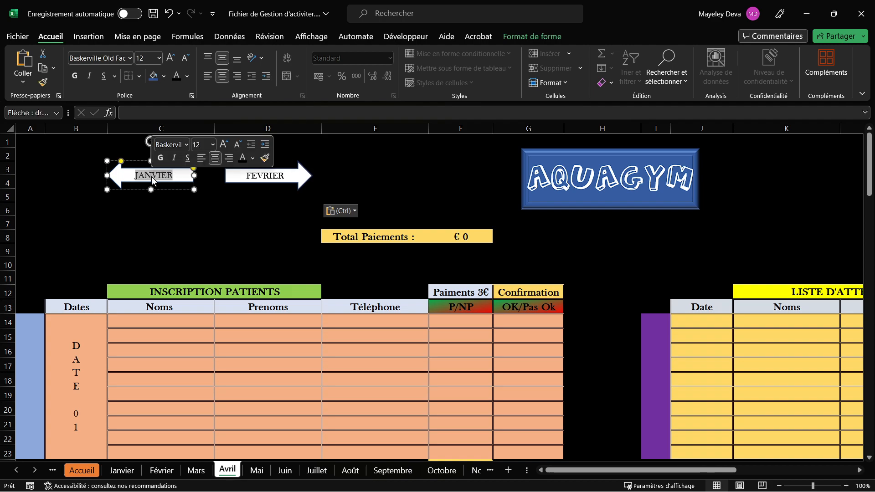
{"action": "type", "text": "MARS"}
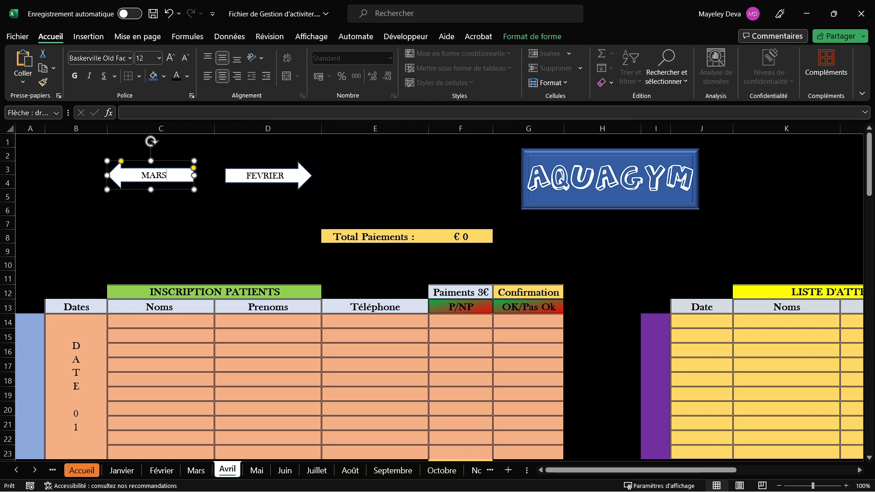
Step: On the Février sheet, change the right-pointing arrow's label to MARS
{"action": "left_click", "coordinate": [122, 471]}
{"action": "left_click", "coordinate": [165, 471]}
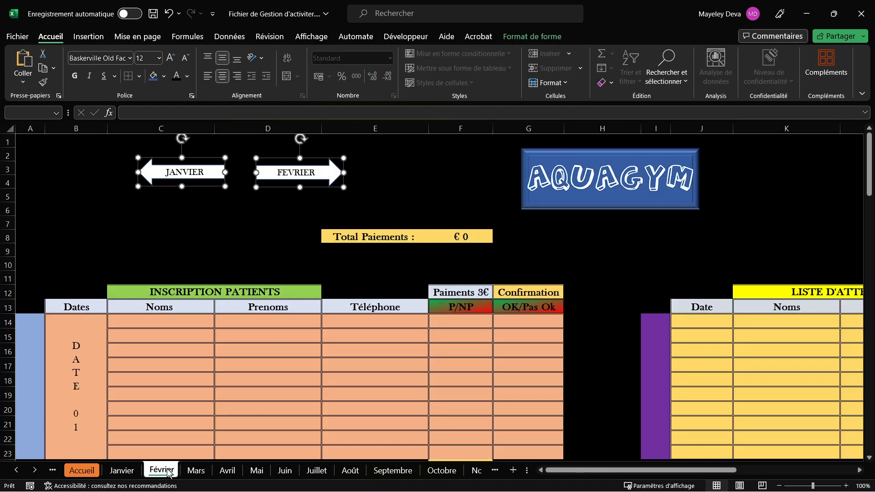
{"action": "double_click", "coordinate": [289, 174]}
{"action": "type", "text": "MARS"}
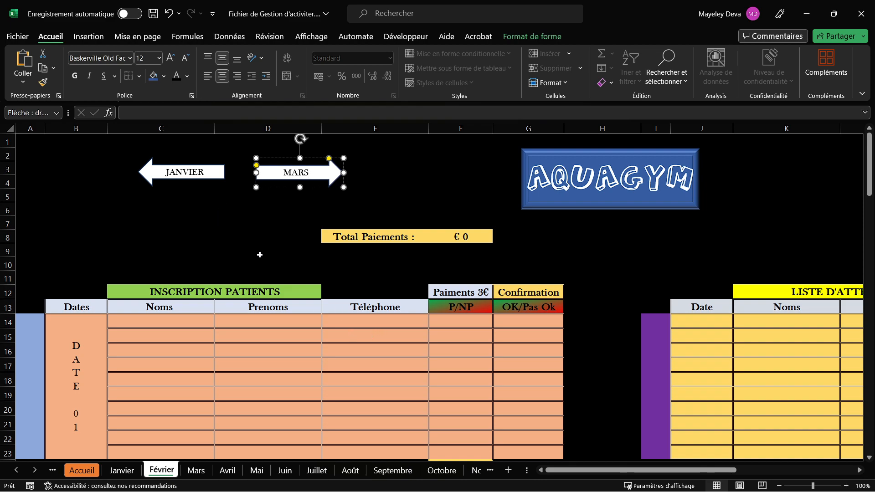
Step: On the Mars sheet, change the right-pointing arrow's label to AVRIL
{"action": "left_click", "coordinate": [197, 471]}
{"action": "left_click", "coordinate": [255, 169]}
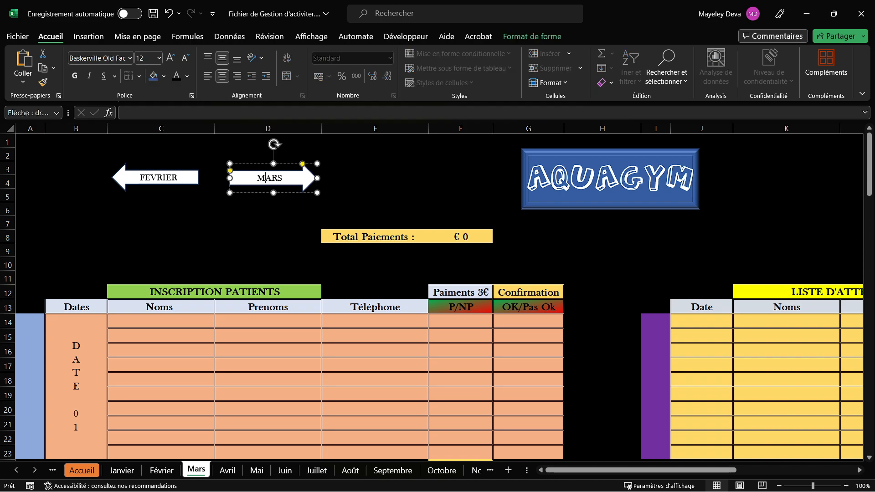
{"action": "double_click", "coordinate": [267, 182]}
{"action": "type", "text": "AVRIL"}
Step: On the Avril sheet, change the right-pointing arrow's label to MAI
{"action": "left_click", "coordinate": [232, 473]}
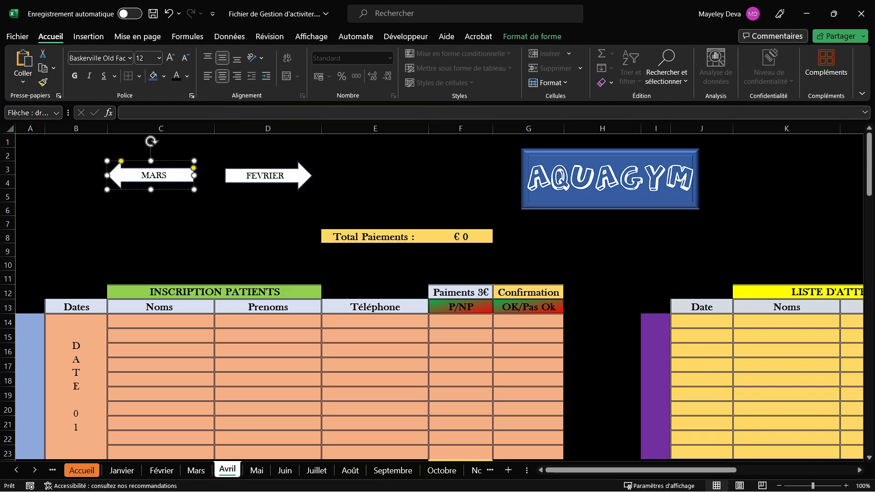
{"action": "left_click", "coordinate": [266, 175]}
{"action": "double_click", "coordinate": [267, 174]}
{"action": "type", "text": "MAI"}
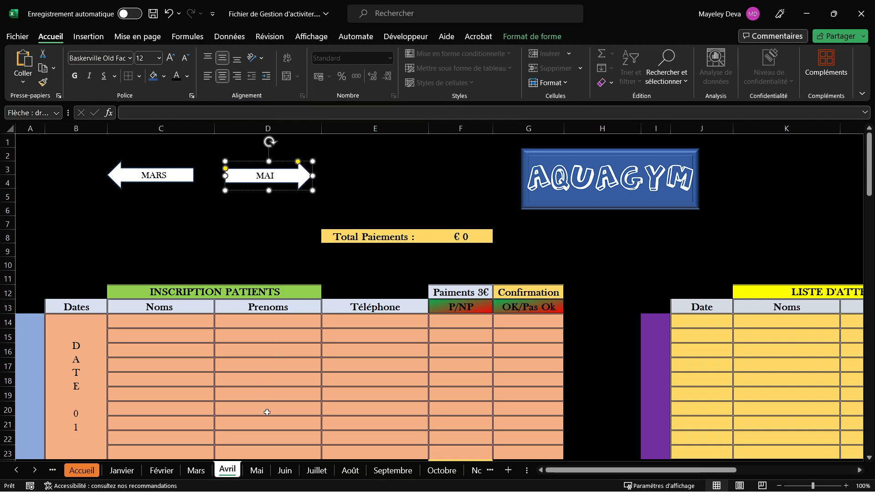
Step: Delete the blank left-pointing arrow and the old FEVRIER arrow from the Mai sheet
{"action": "left_click", "coordinate": [257, 470]}
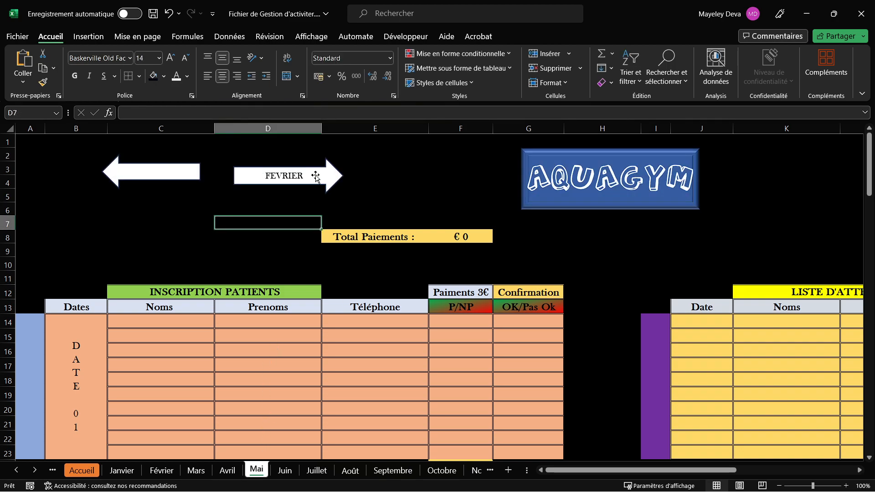
{"action": "left_click", "coordinate": [292, 178]}
{"action": "left_click", "coordinate": [165, 168], "text": "ctrl"}
{"action": "key", "text": "Delete"}
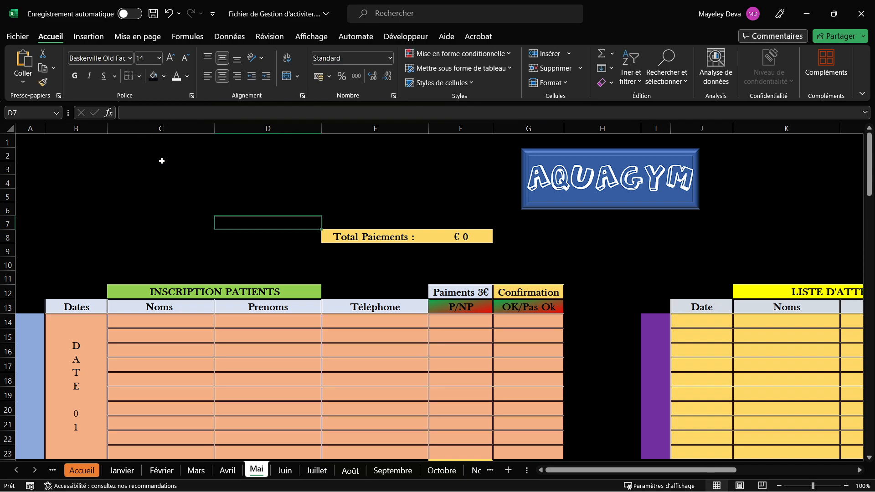
Step: Check the arrow placement on Avril and paste the copied arrow pair at cell C4 on Mai
{"action": "left_click", "coordinate": [167, 178]}
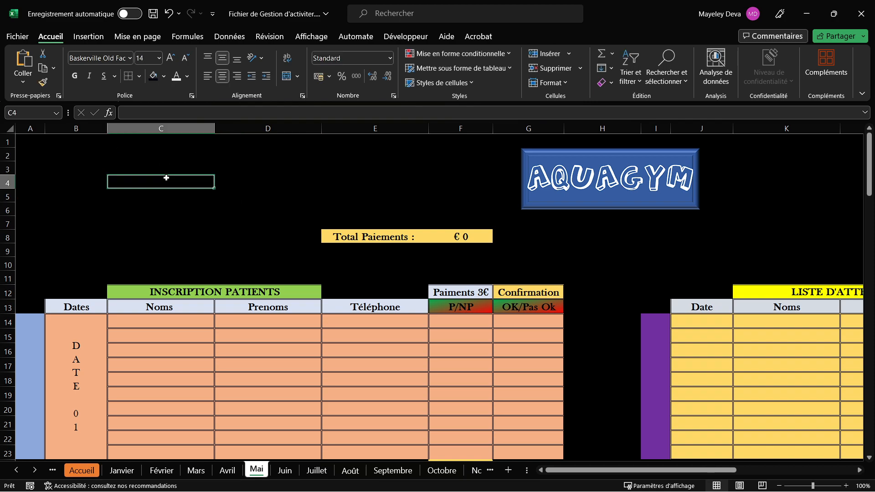
{"action": "left_click", "coordinate": [227, 471]}
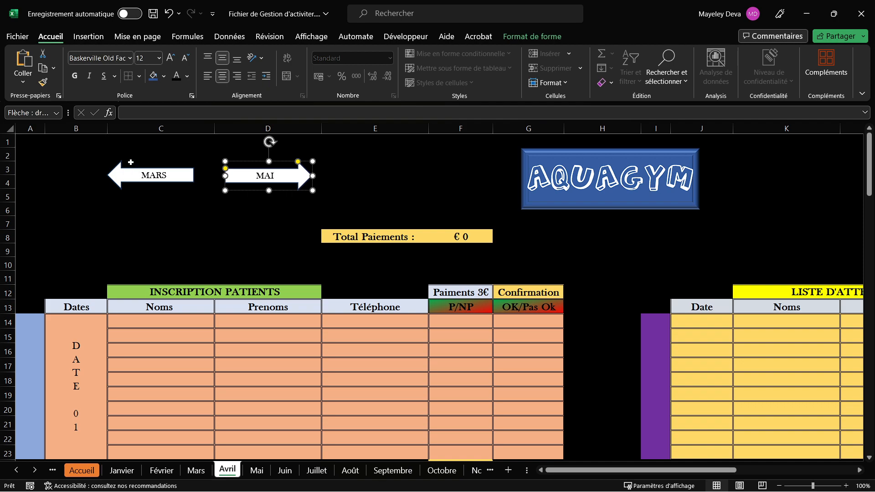
{"action": "left_click", "coordinate": [132, 176]}
{"action": "left_click", "coordinate": [212, 177]}
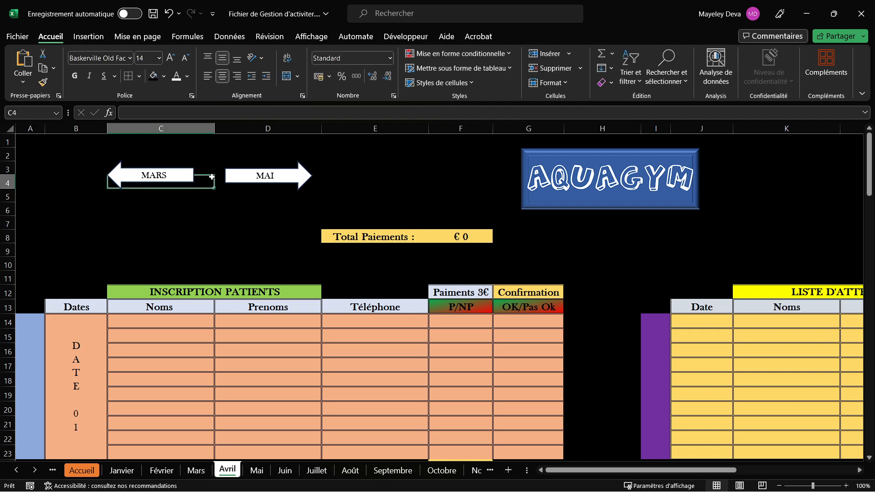
{"action": "left_click", "coordinate": [257, 471]}
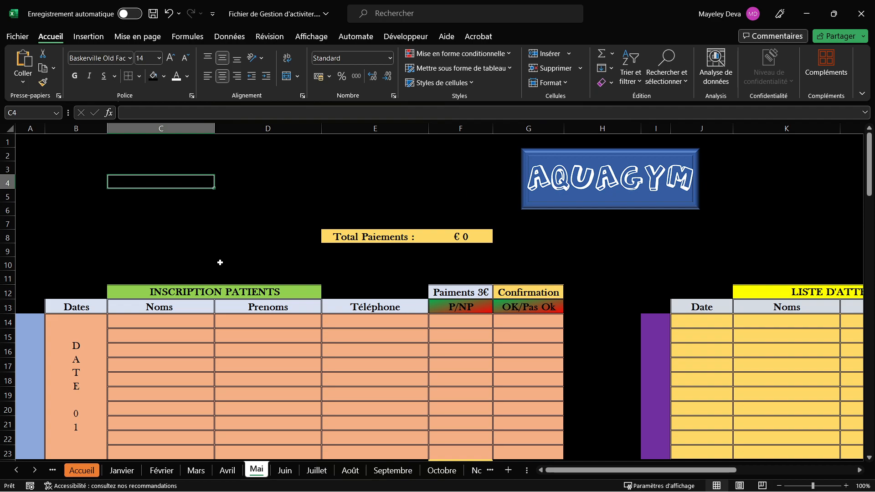
{"action": "key", "text": "ctrl+v"}
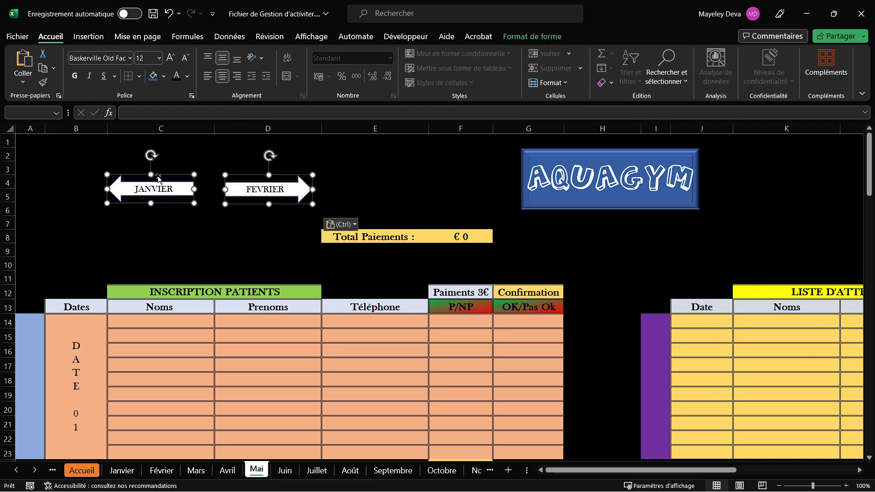
Step: On the Mai sheet, label the left-pointing arrow AVRIL and the right-pointing arrow JUIN
{"action": "double_click", "coordinate": [161, 191]}
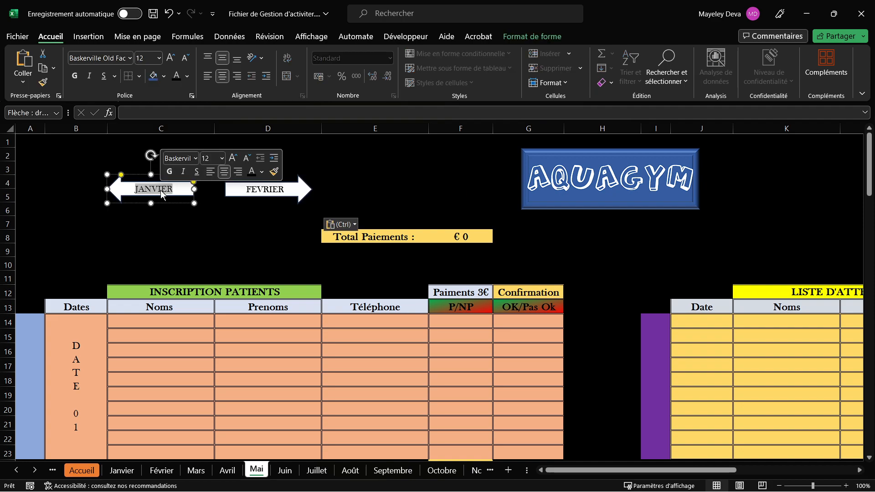
{"action": "type", "text": "AVRIL"}
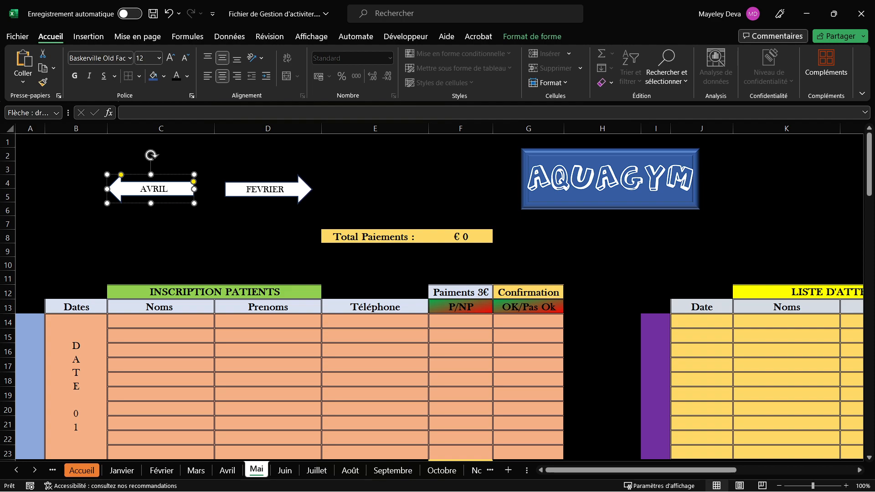
{"action": "double_click", "coordinate": [265, 196]}
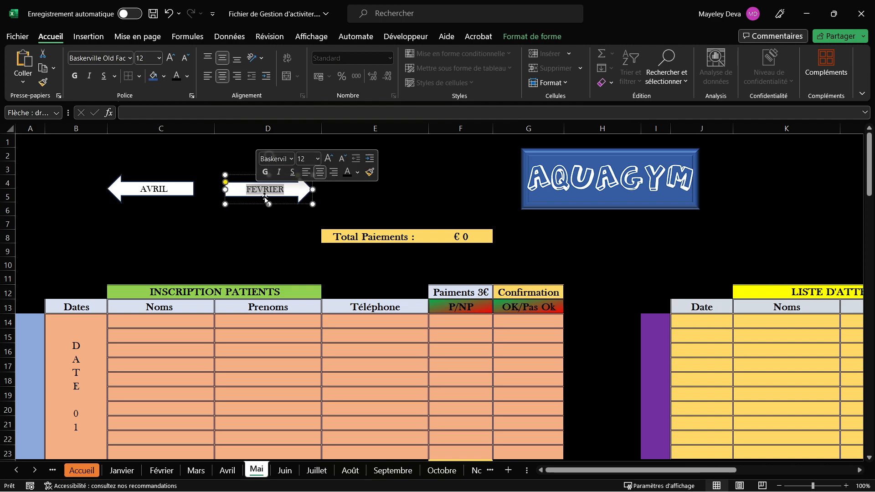
{"action": "type", "text": "JUIU"}
{"action": "key", "text": "BackSpace"}
{"action": "type", "text": "N"}
Step: On the Juin sheet, replace the blank left-pointing arrow and old FEVRIER arrow with the copied arrow pair pasted at cell C4
{"action": "left_click", "coordinate": [287, 470]}
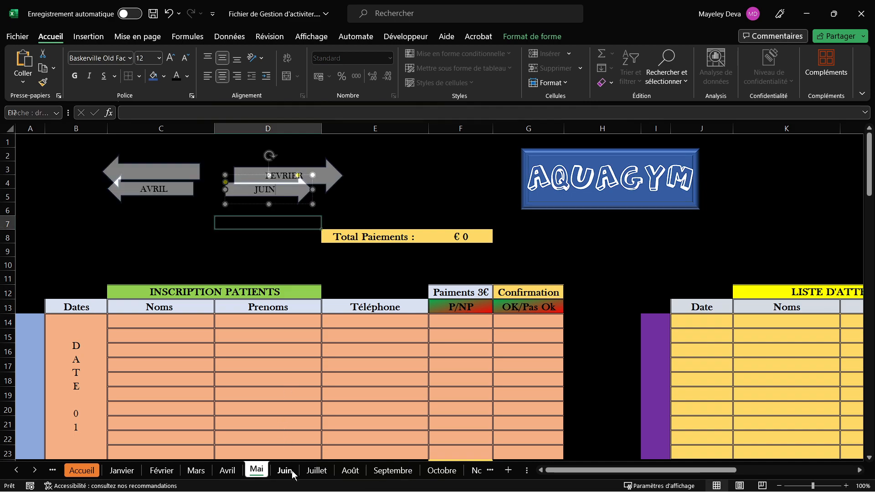
{"action": "left_click", "coordinate": [171, 171]}
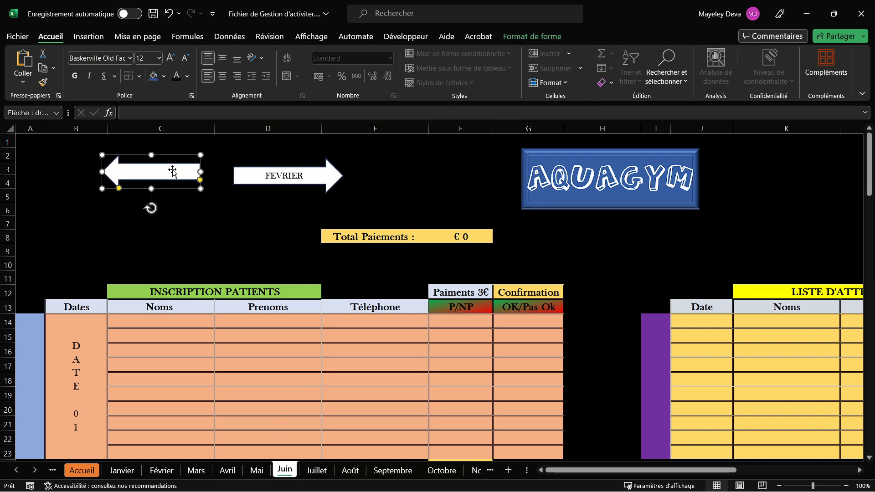
{"action": "left_click", "coordinate": [259, 178], "text": "shift"}
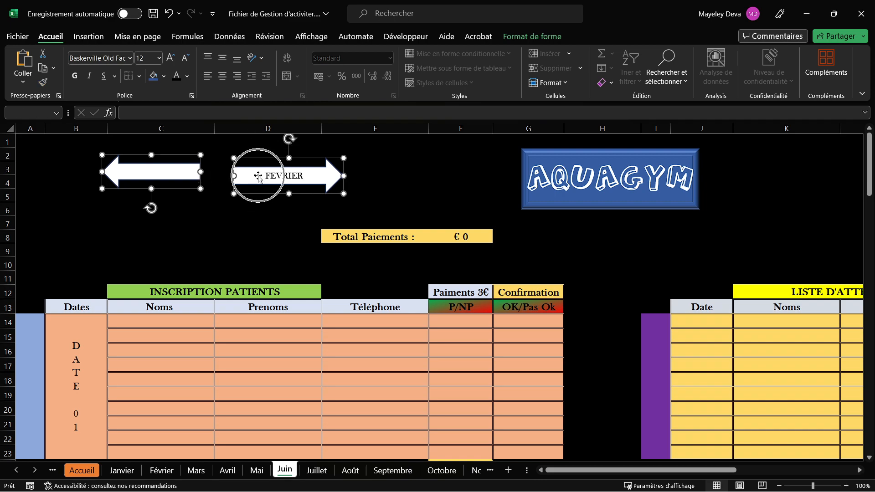
{"action": "key", "text": "Delete"}
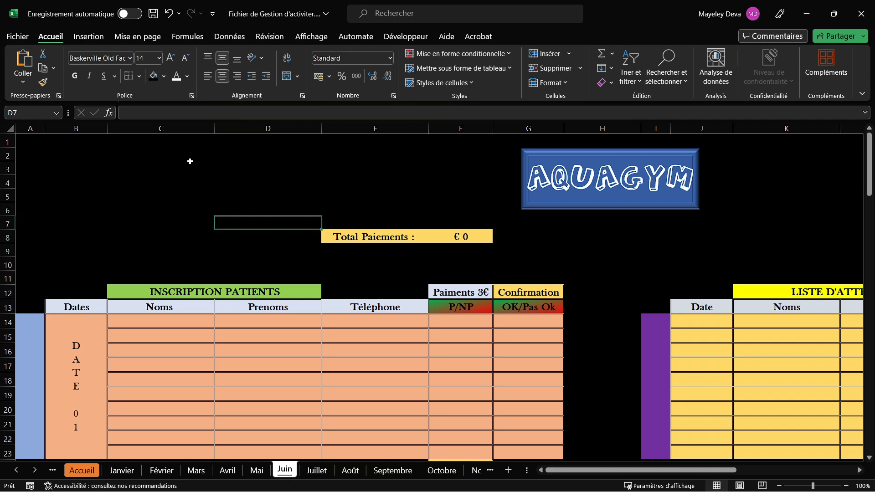
{"action": "left_click", "coordinate": [171, 180]}
{"action": "key", "text": "ctrl+v"}
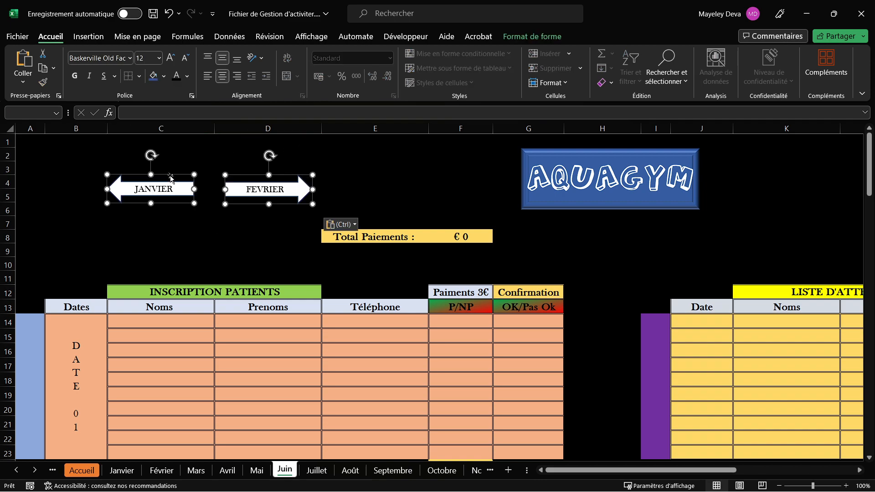
Step: On the Juin sheet, label the left-pointing arrow MAI and the right-pointing arrow JUILLET
{"action": "double_click", "coordinate": [158, 187]}
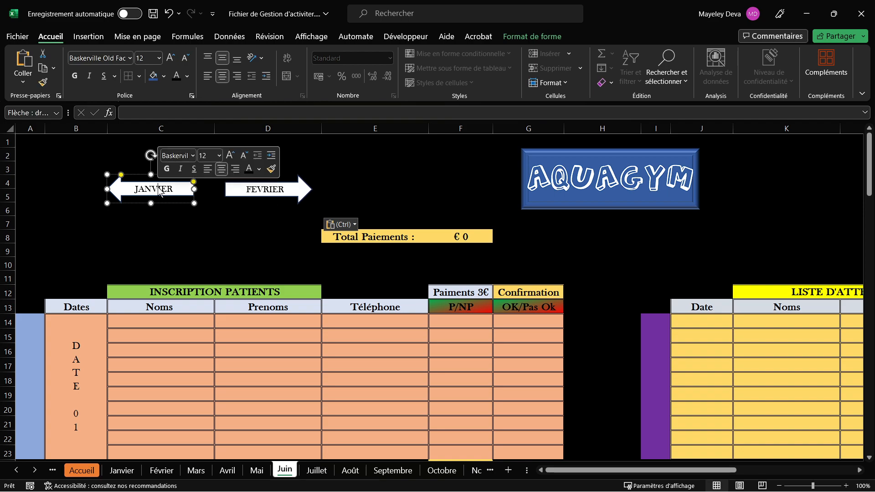
{"action": "type", "text": "MAI"}
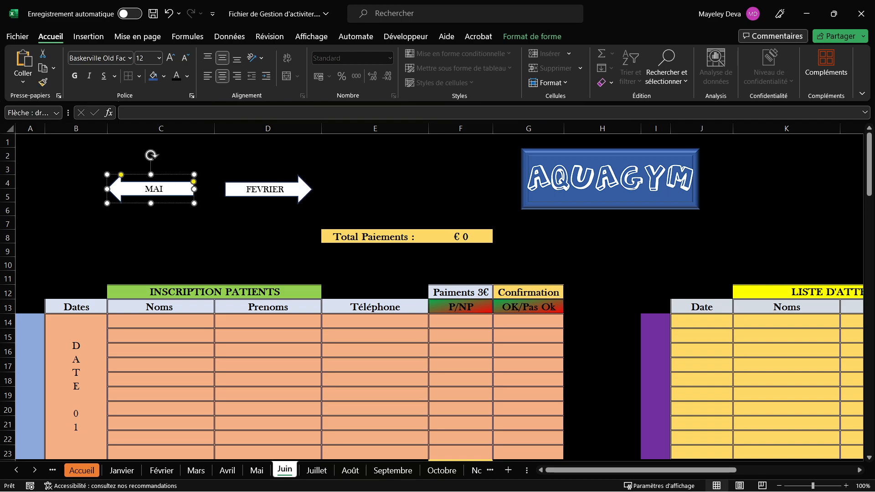
{"action": "double_click", "coordinate": [267, 187]}
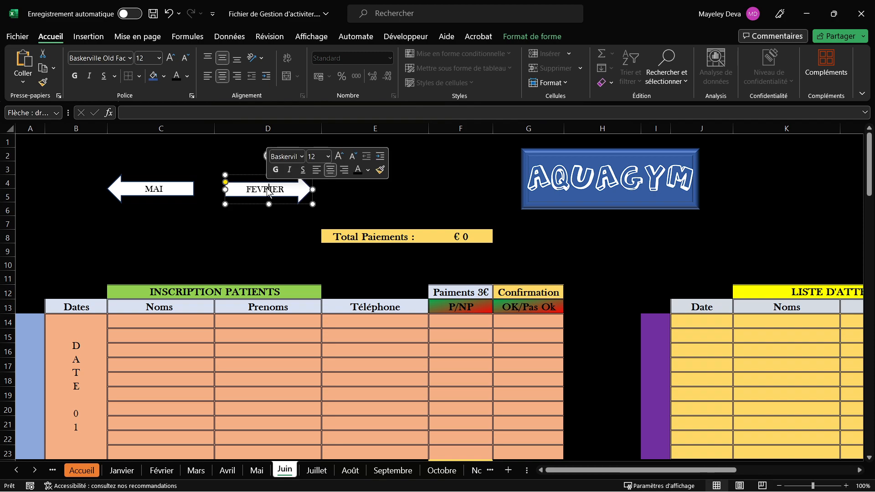
{"action": "type", "text": "JUILL"}
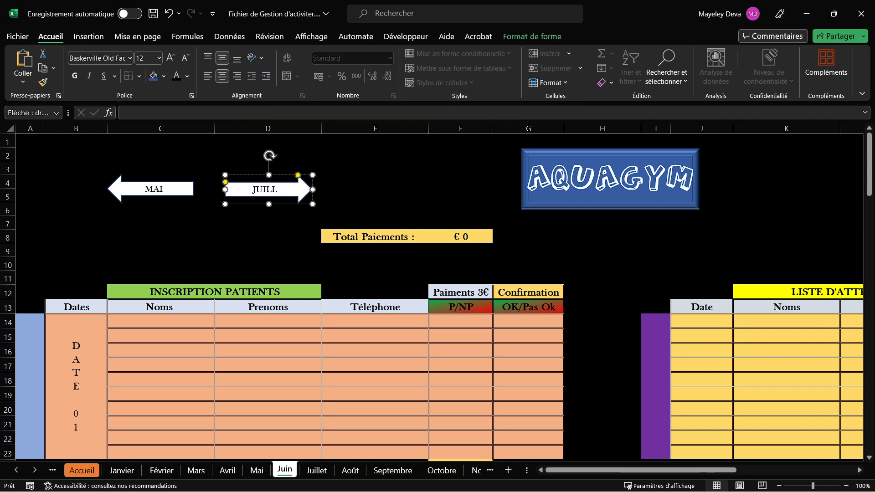
{"action": "type", "text": "ET"}
{"action": "left_click", "coordinate": [325, 195]}
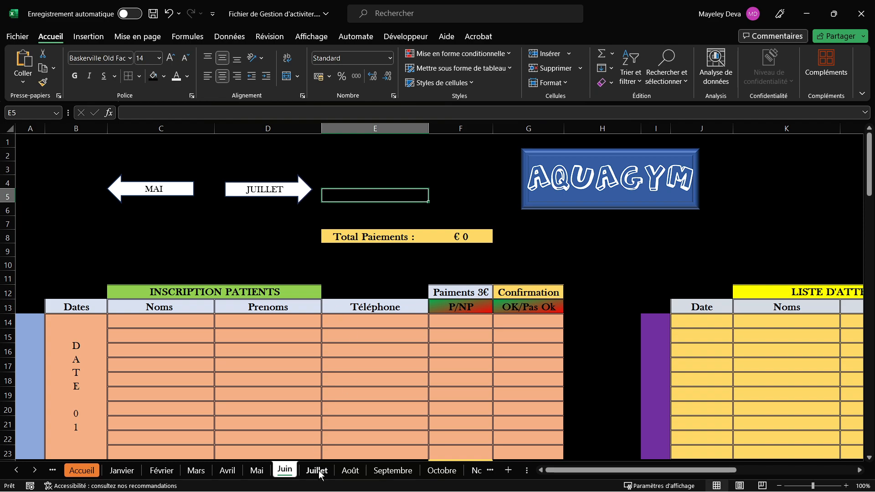
Step: On the Juillet sheet, replace the blank left-pointing arrow and old FEVRIER arrow with the copied arrow pair pasted at cell C3
{"action": "left_click", "coordinate": [317, 471]}
{"action": "left_click", "coordinate": [160, 172]}
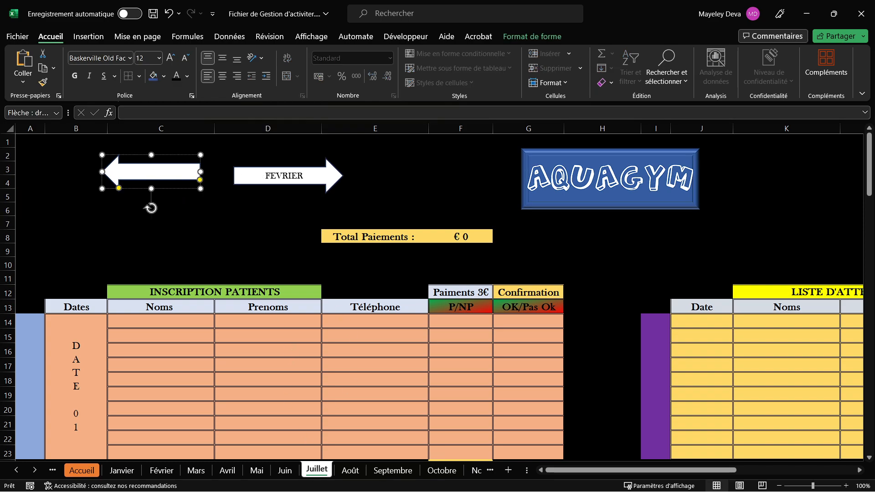
{"action": "left_click", "coordinate": [282, 175]}
{"action": "left_click", "coordinate": [173, 168], "text": "shift"}
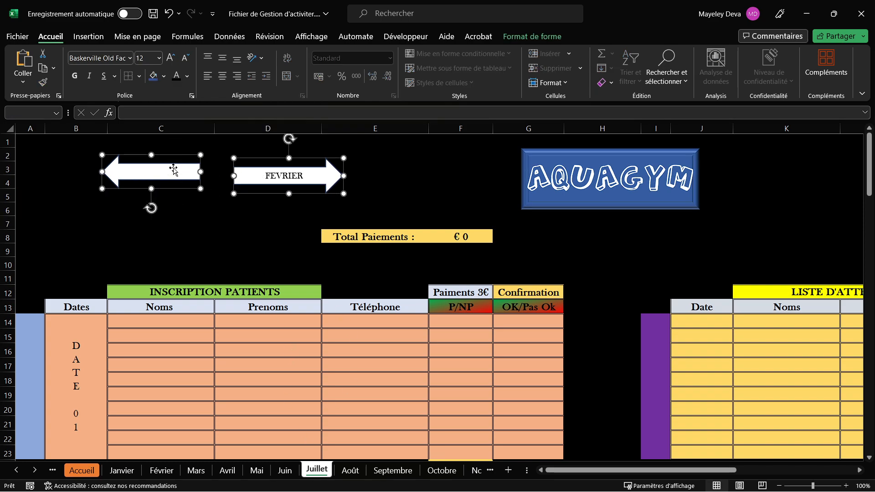
{"action": "key", "text": "Delete"}
{"action": "left_click", "coordinate": [174, 167]}
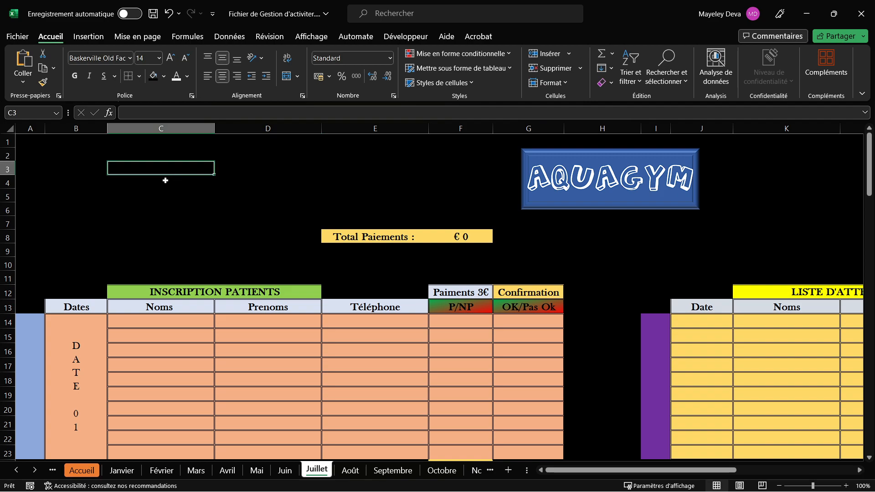
{"action": "left_click", "coordinate": [165, 180]}
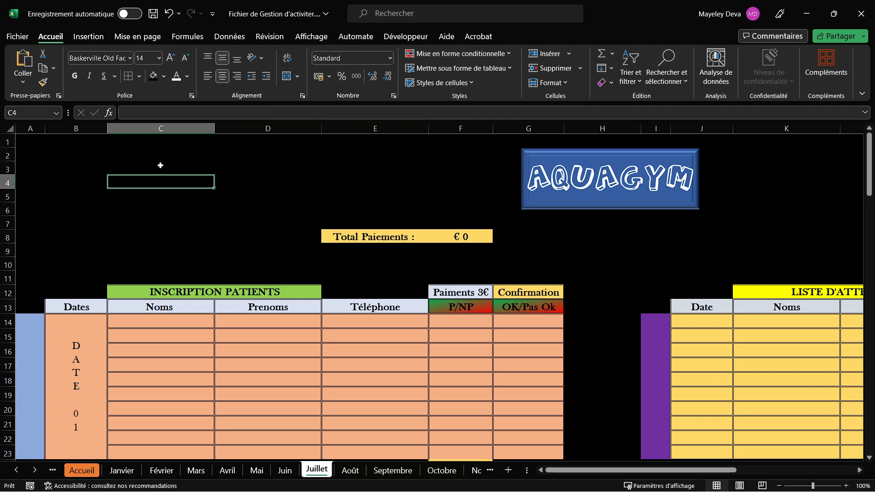
{"action": "left_click", "coordinate": [164, 167]}
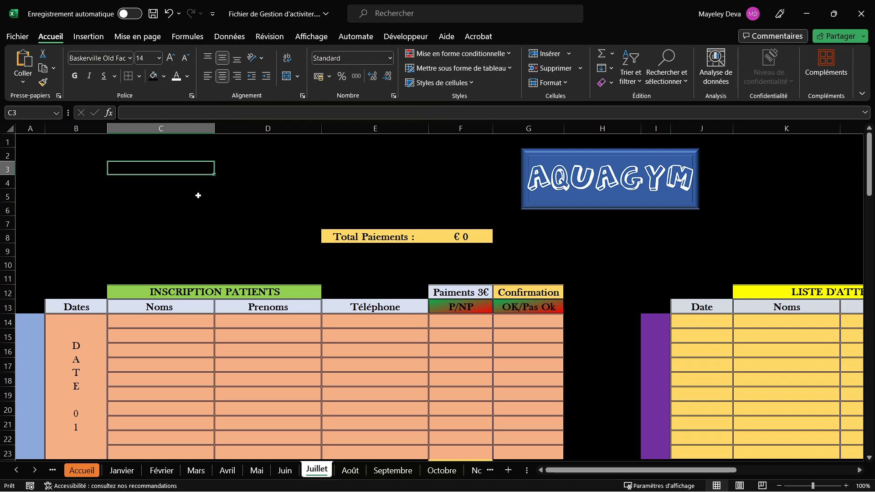
{"action": "key", "text": "ctrl+v"}
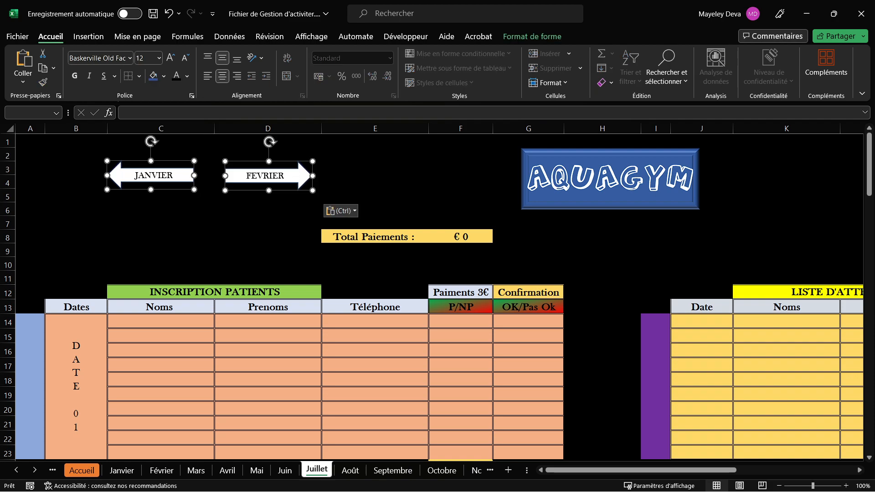
Step: On the Juillet sheet, label the left-pointing arrow JUIN and the right-pointing arrow AOÛT
{"action": "double_click", "coordinate": [153, 177]}
{"action": "type", "text": "JUIN"}
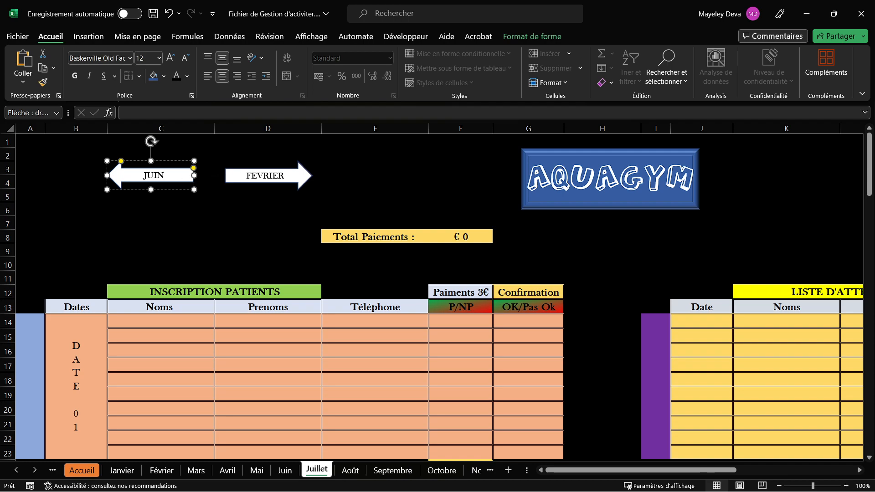
{"action": "double_click", "coordinate": [265, 176]}
{"action": "type", "text": "AO"}
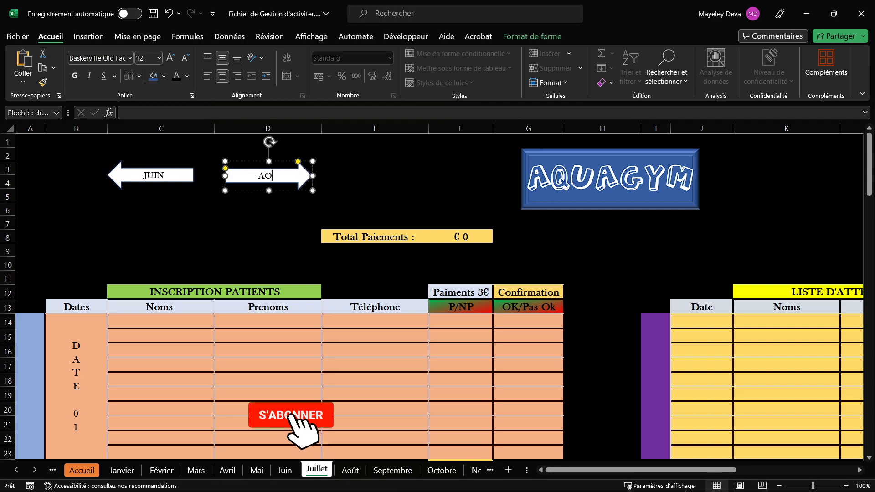
{"action": "type", "text": "Û"}
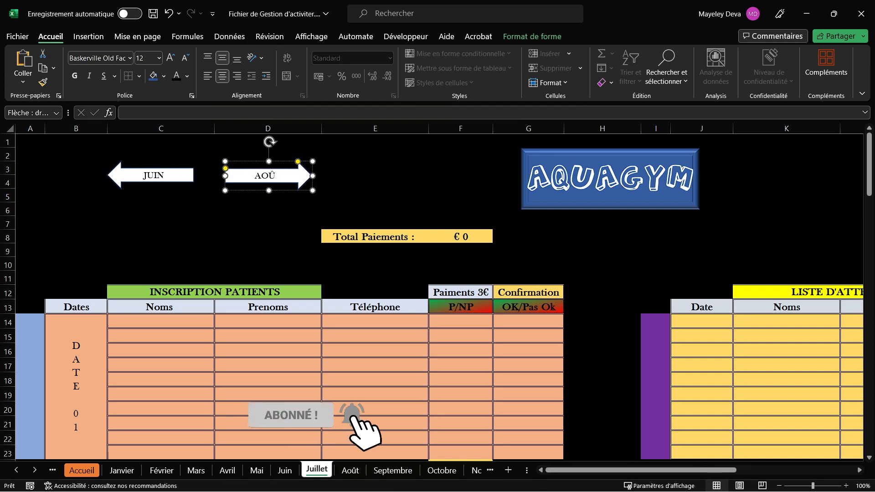
{"action": "type", "text": "T"}
{"action": "left_click", "coordinate": [250, 218]}
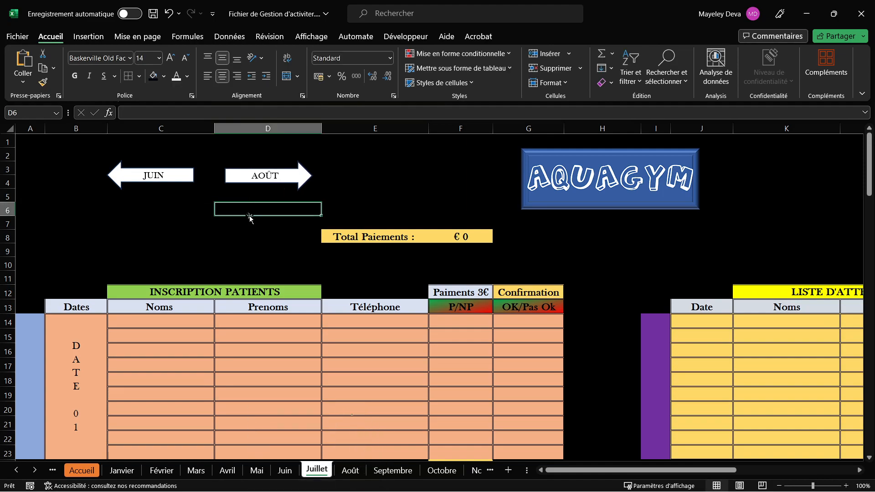
Step: On the Août sheet, replace the blank left-pointing arrow and old FEVRIER arrow with the copied arrow pair pasted at cell C3
{"action": "left_click", "coordinate": [350, 470]}
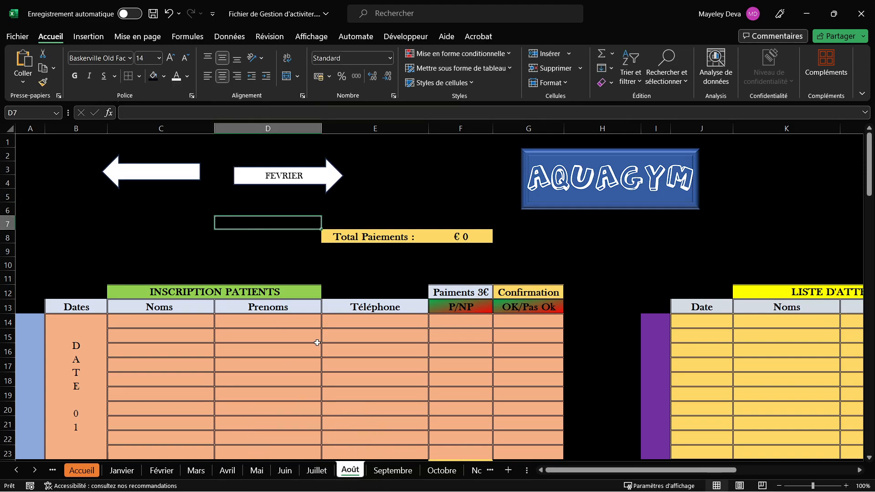
{"action": "left_click", "coordinate": [321, 176]}
{"action": "left_click", "coordinate": [143, 169], "text": "ctrl"}
{"action": "key", "text": "Delete"}
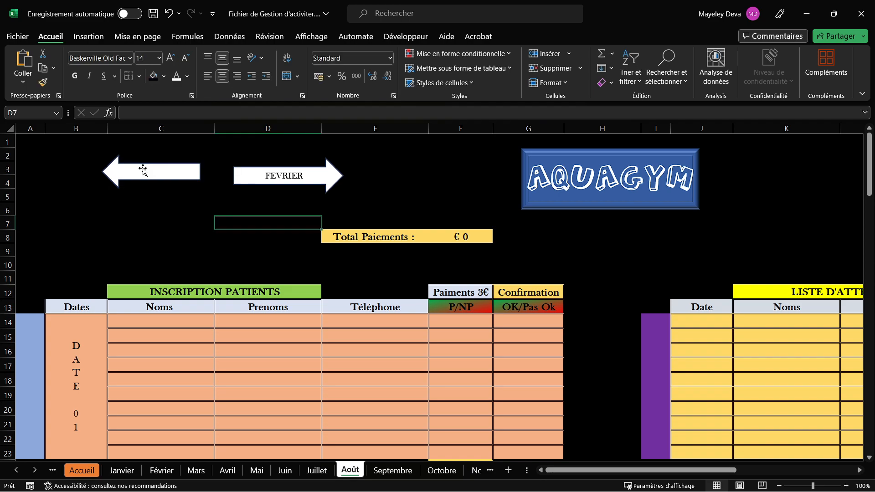
{"action": "left_click", "coordinate": [143, 170]}
{"action": "left_click", "coordinate": [264, 173], "text": "ctrl"}
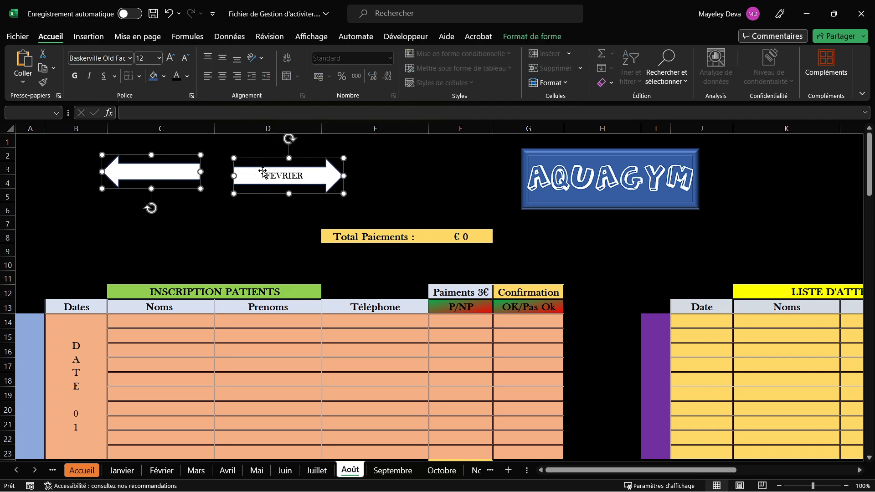
{"action": "key", "text": "Delete"}
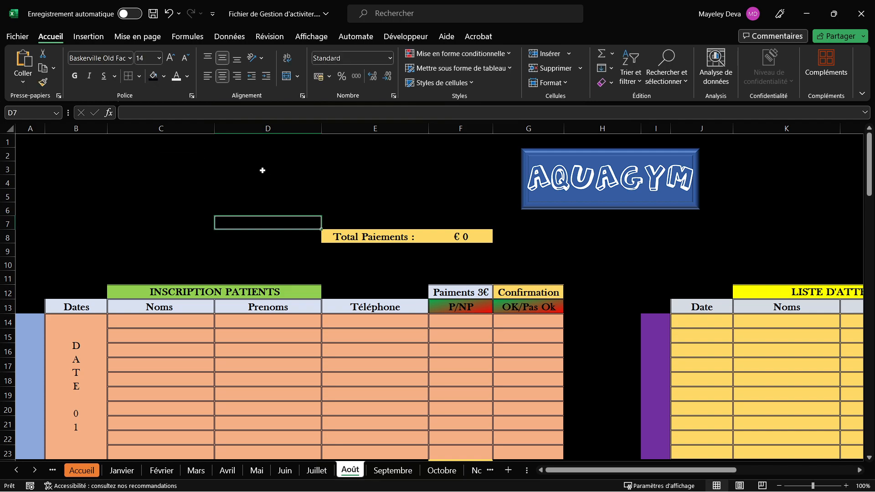
{"action": "left_click", "coordinate": [171, 171]}
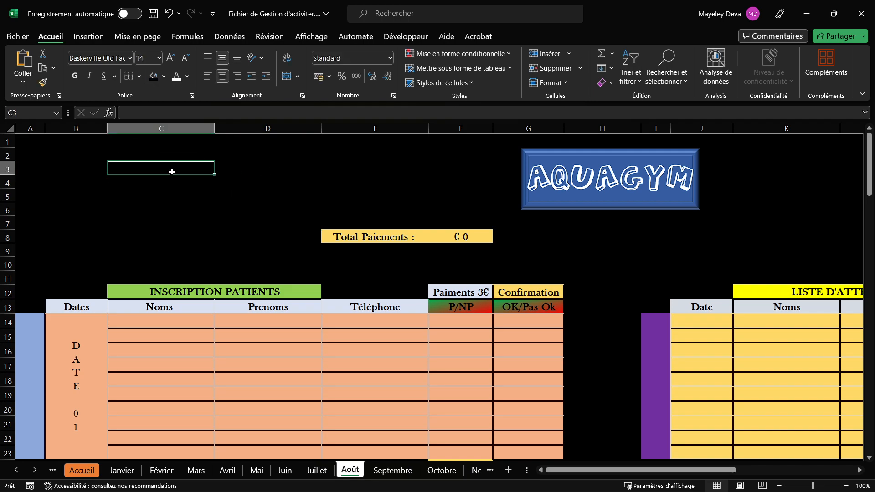
{"action": "key", "text": "ctrl+v"}
Step: On the Août sheet, label the left-pointing arrow JUILLET and the right-pointing arrow SEPTEMBRE
{"action": "double_click", "coordinate": [175, 175]}
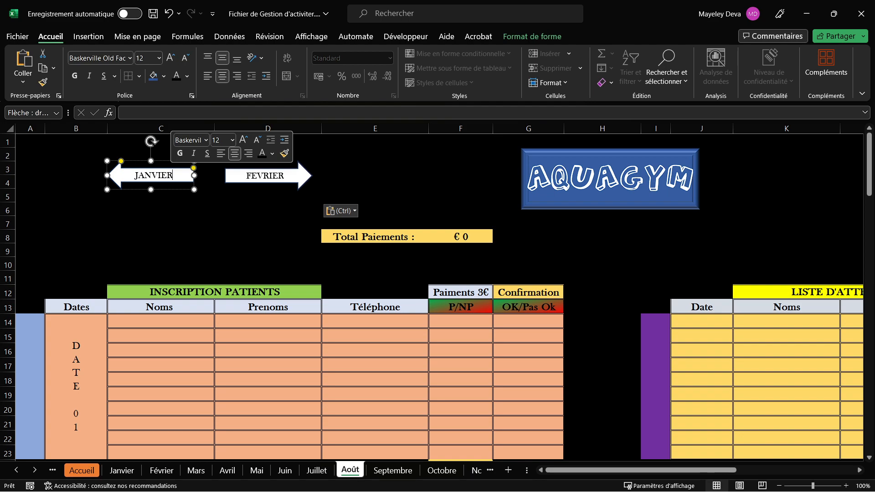
{"action": "double_click", "coordinate": [173, 177]}
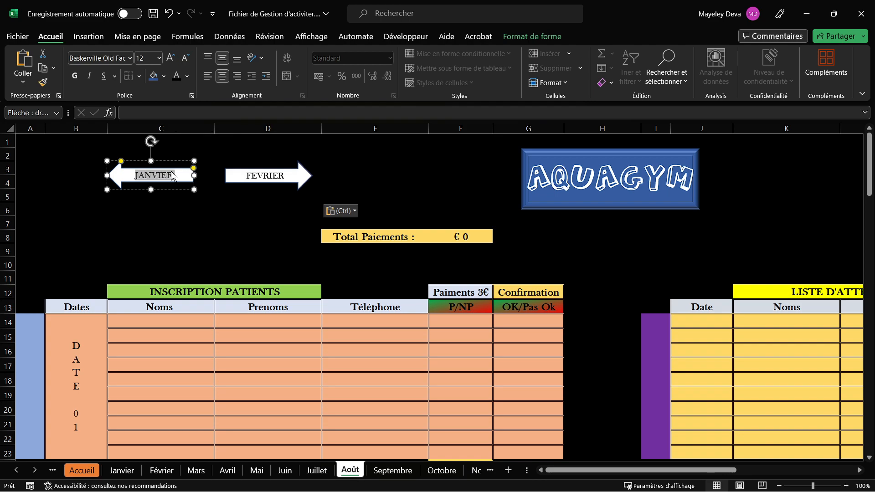
{"action": "type", "text": "JUILT"}
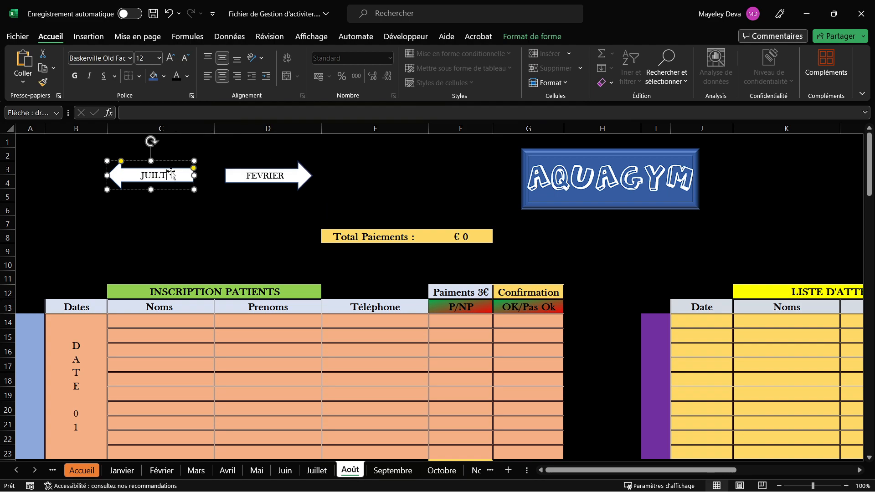
{"action": "key", "text": "BackSpace"}
{"action": "type", "text": "LET"}
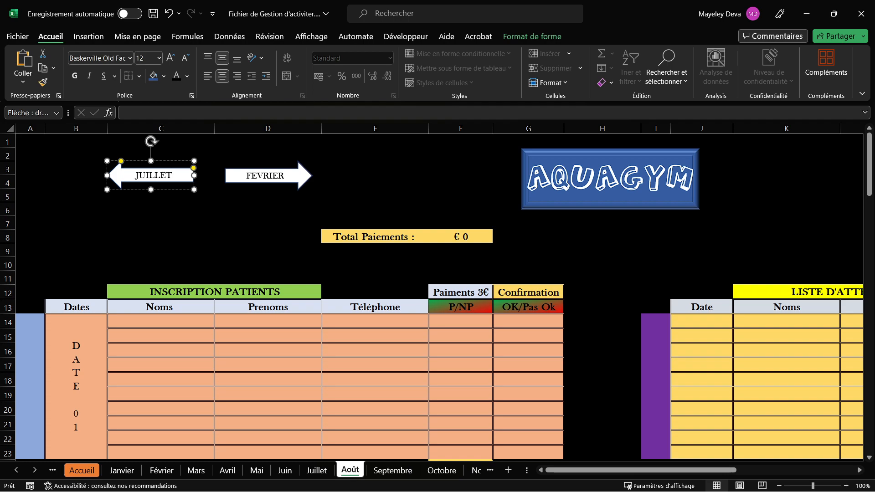
{"action": "double_click", "coordinate": [275, 177]}
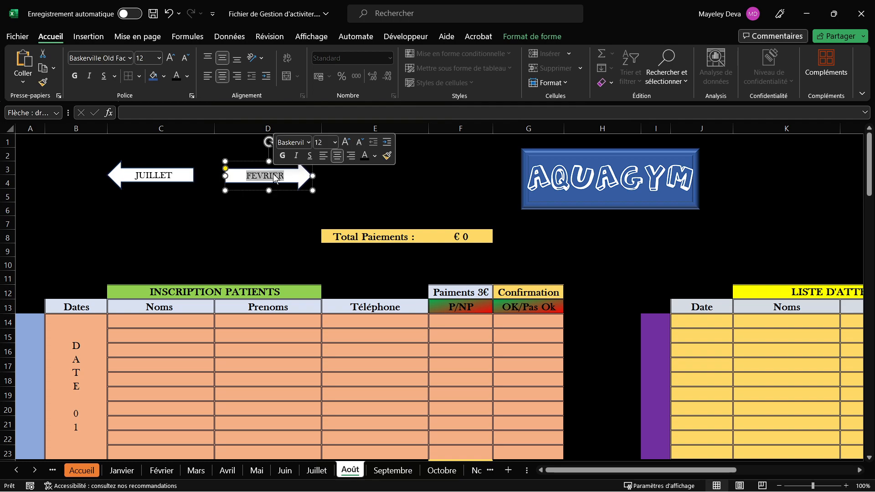
{"action": "type", "text": "SEPT"}
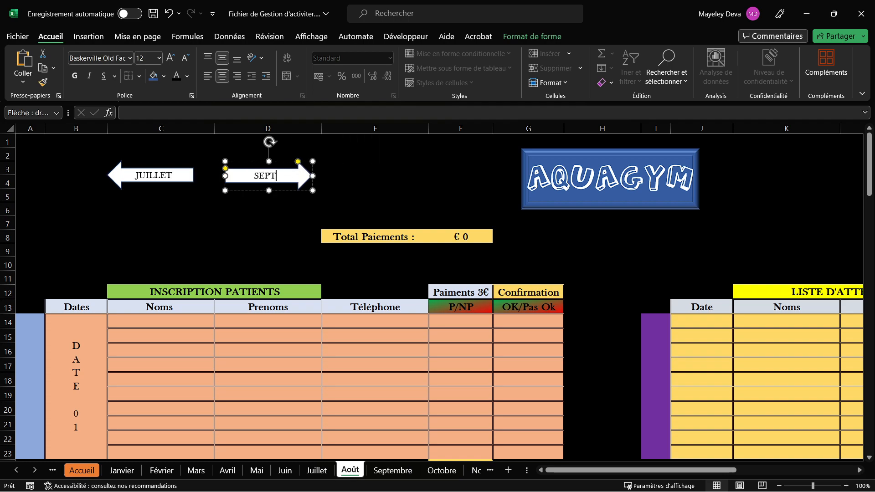
{"action": "type", "text": "EMBRE"}
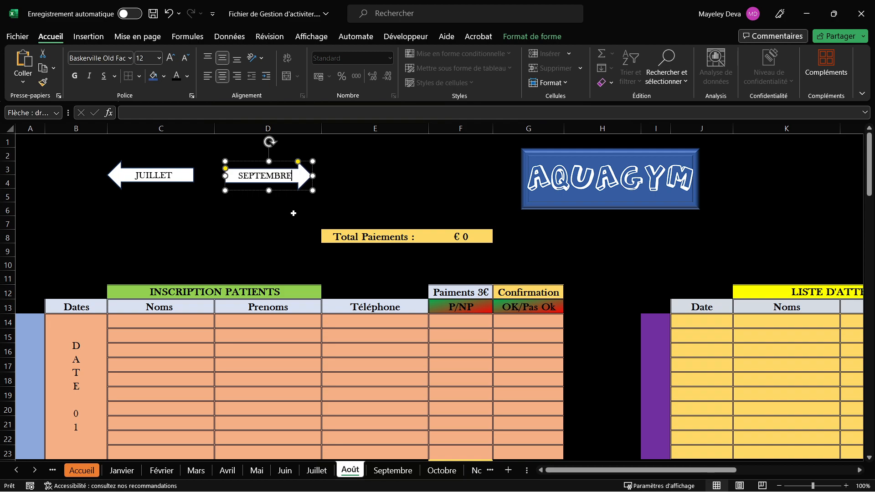
{"action": "left_click", "coordinate": [294, 213]}
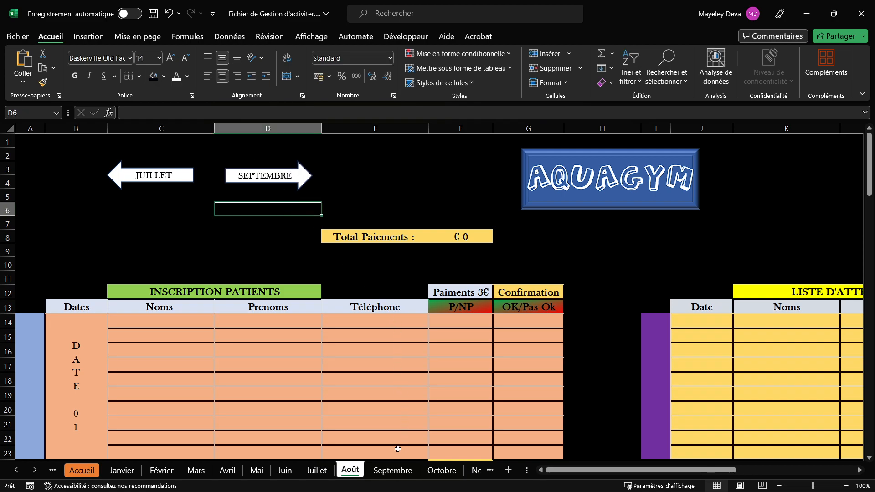
Step: Open the Septembre sheet
{"action": "left_click", "coordinate": [384, 474]}
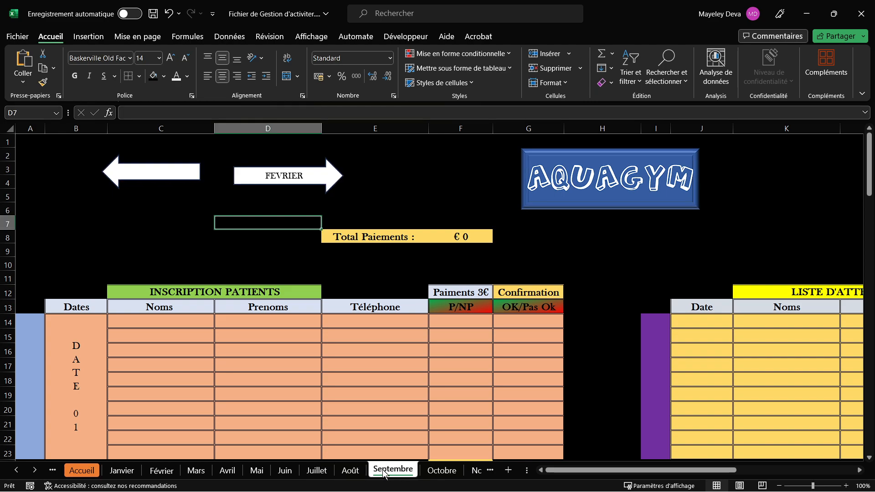
Step: Replace the two old arrows on the Septembre sheet with the copied JANVIER and FEVRIER arrow pair, pasted at C4
{"action": "left_click", "coordinate": [171, 170]}
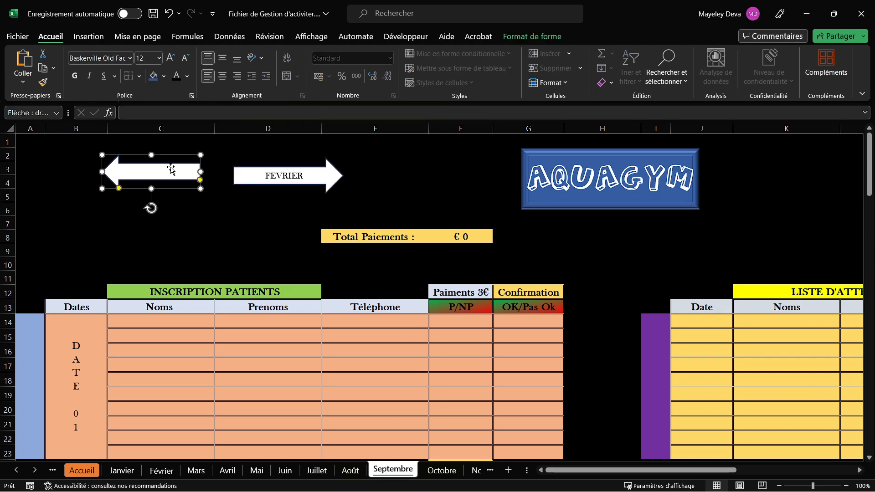
{"action": "left_click", "coordinate": [281, 171], "text": "ctrl"}
{"action": "key", "text": "Delete"}
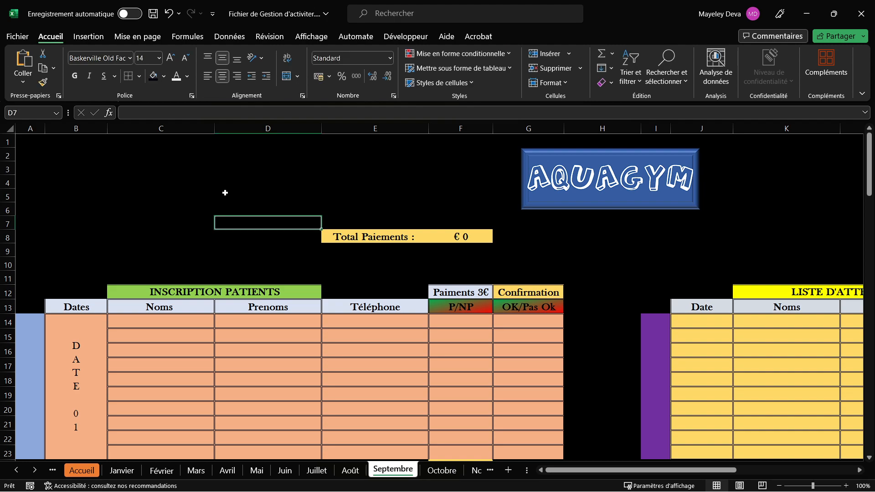
{"action": "left_click", "coordinate": [185, 179]}
{"action": "key", "text": "ctrl+v"}
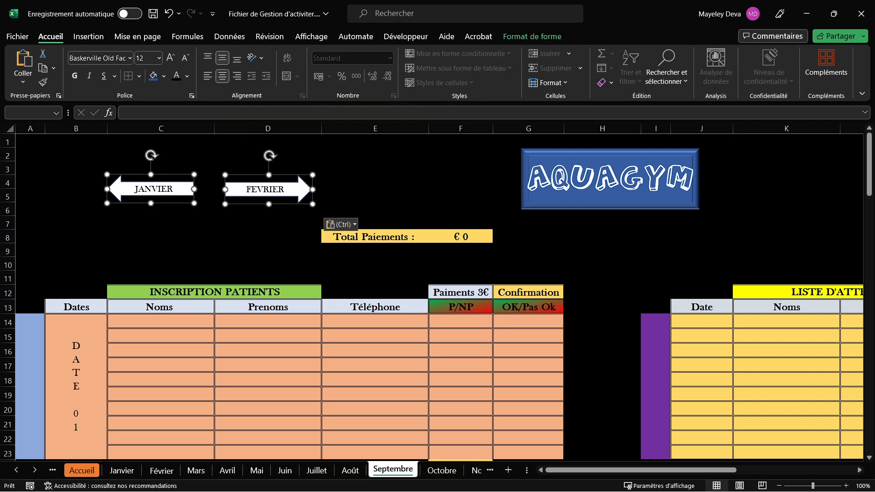
Step: Relabel the Septembre sheet's arrows AOÛT for the previous month and OCTOBRE for the following month
{"action": "double_click", "coordinate": [163, 192]}
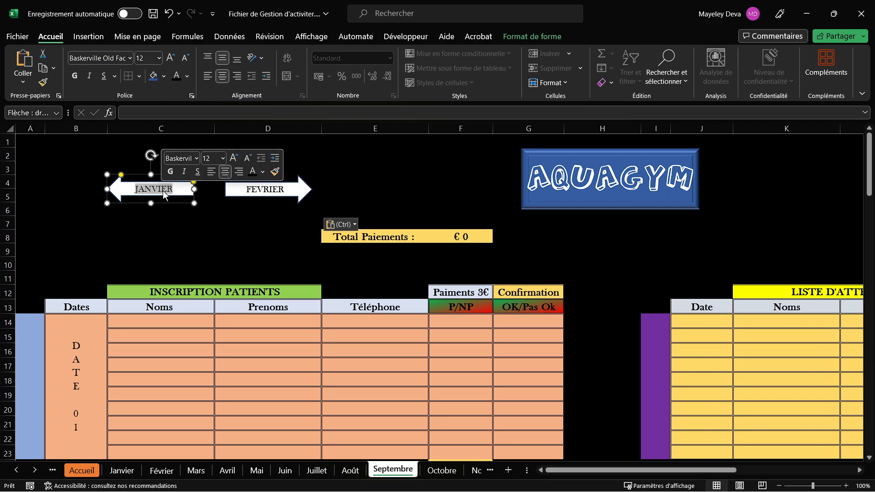
{"action": "type", "text": "AO"}
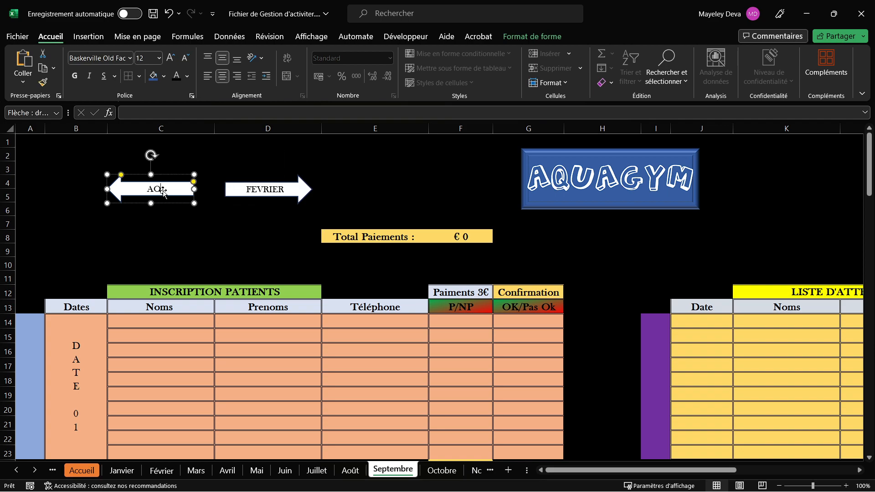
{"action": "type", "text": "ÛT"}
{"action": "double_click", "coordinate": [256, 192]}
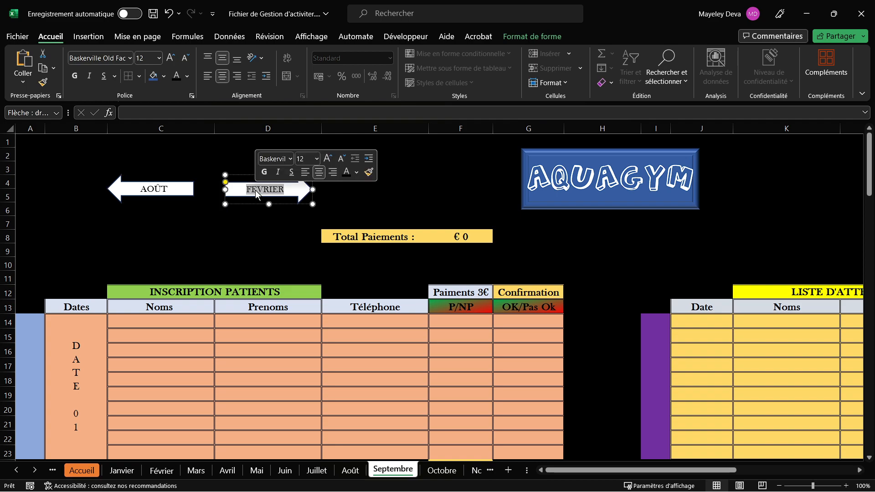
{"action": "type", "text": "OCTOBRE"}
{"action": "left_click", "coordinate": [277, 227]}
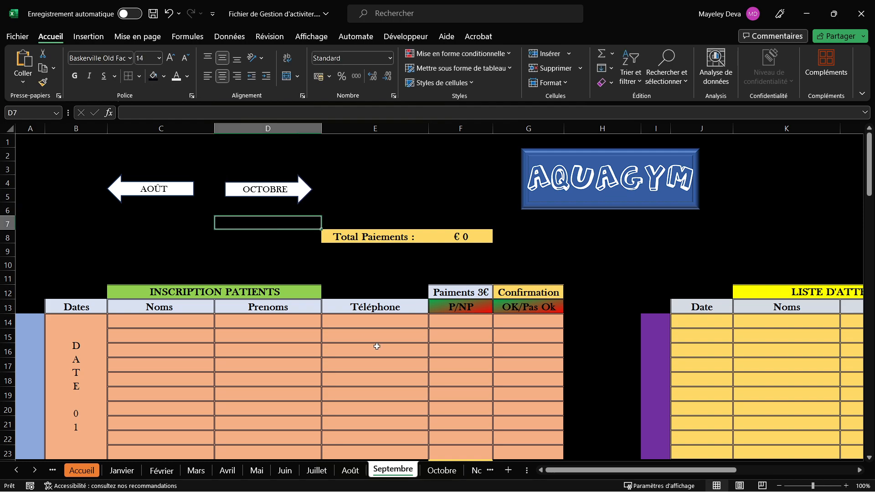
Step: On the Octobre sheet, replace both old arrows with the copied JANVIER and FEVRIER arrow pair, pasted at C3
{"action": "left_click", "coordinate": [441, 470]}
{"action": "left_click", "coordinate": [305, 185]}
{"action": "left_click", "coordinate": [186, 167], "text": "shift"}
{"action": "key", "text": "Delete"}
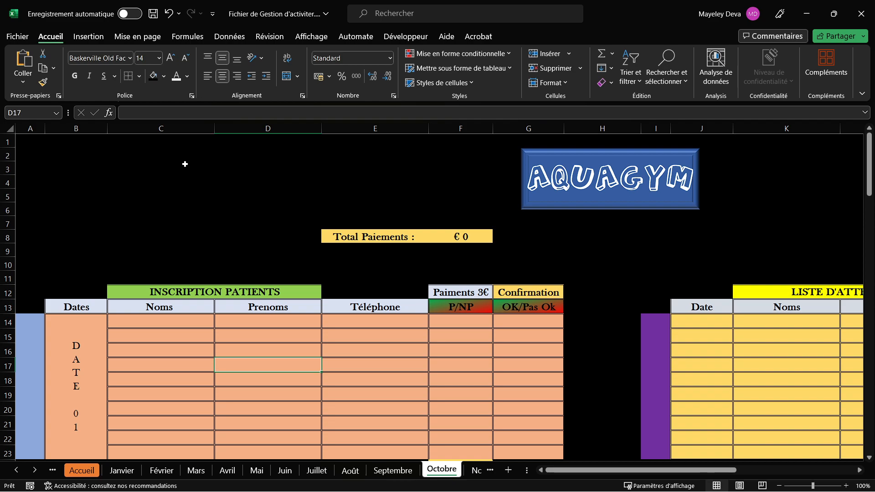
{"action": "left_click", "coordinate": [185, 164]}
{"action": "key", "text": "ctrl+v"}
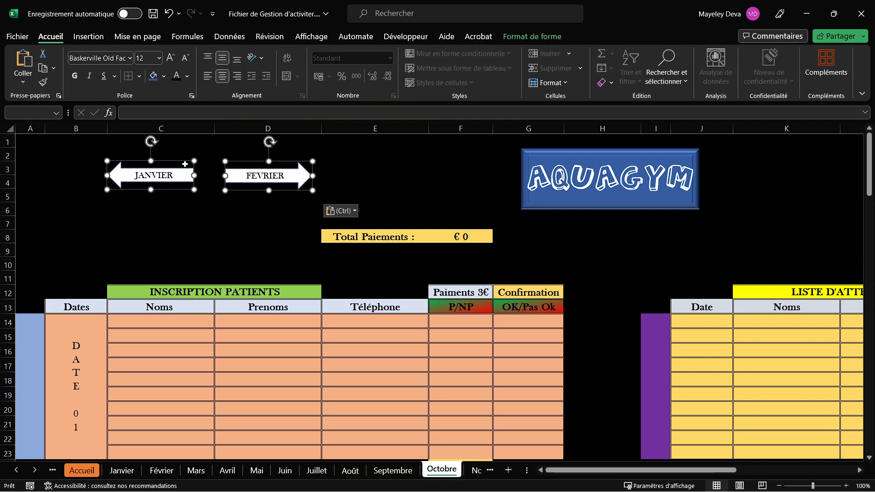
Step: Relabel the Octobre sheet's arrows SEPTEMBRE for the previous month and NOVEMBRE for the following month
{"action": "double_click", "coordinate": [168, 179]}
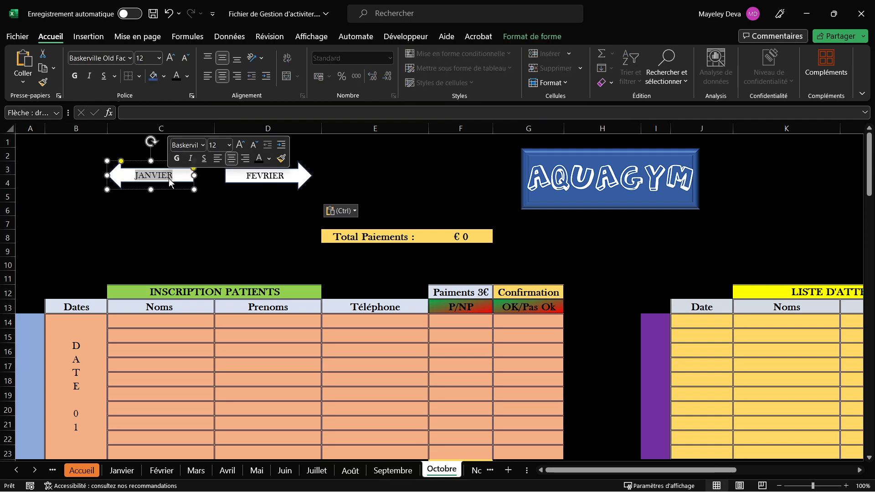
{"action": "type", "text": "SEPTEMBRE"}
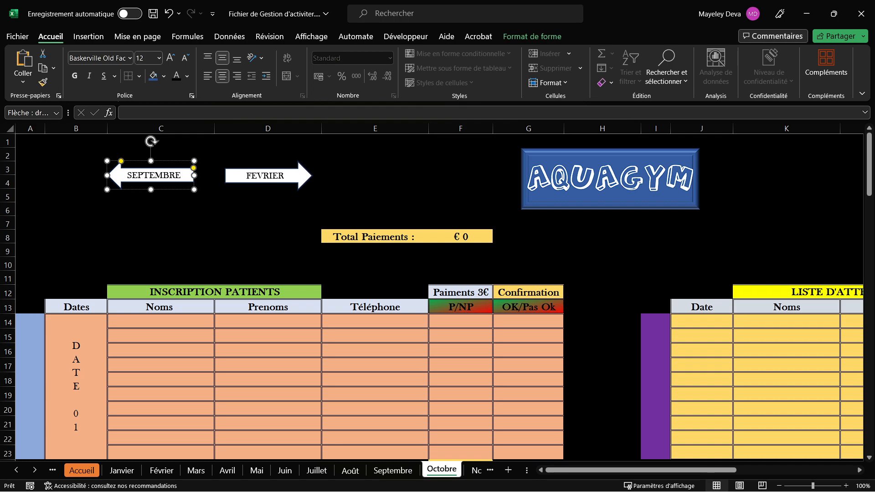
{"action": "double_click", "coordinate": [266, 176]}
{"action": "type", "text": "NO"}
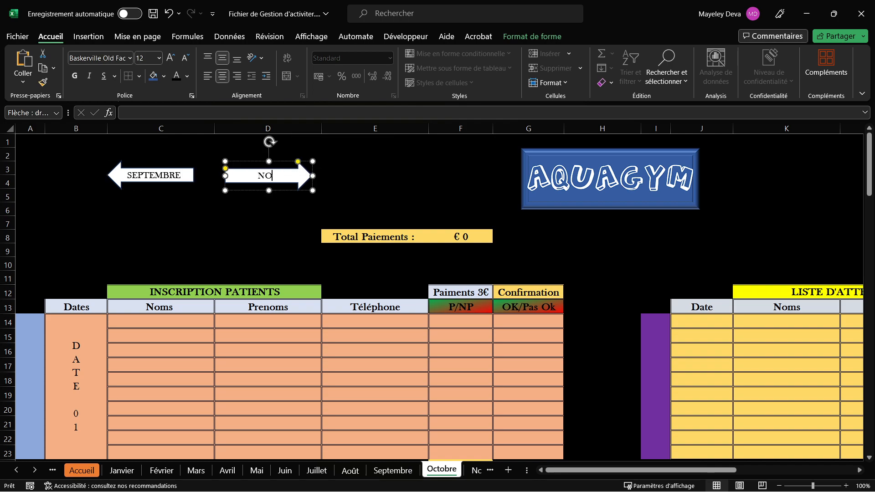
{"action": "type", "text": "VEMBRE"}
{"action": "left_click", "coordinate": [253, 234]}
Step: On the Novembre sheet, delete both old arrows and paste the copied JANVIER and FEVRIER arrow pair at C3
{"action": "left_click", "coordinate": [472, 470]}
{"action": "left_click", "coordinate": [298, 173]}
{"action": "left_click", "coordinate": [178, 173], "text": "shift"}
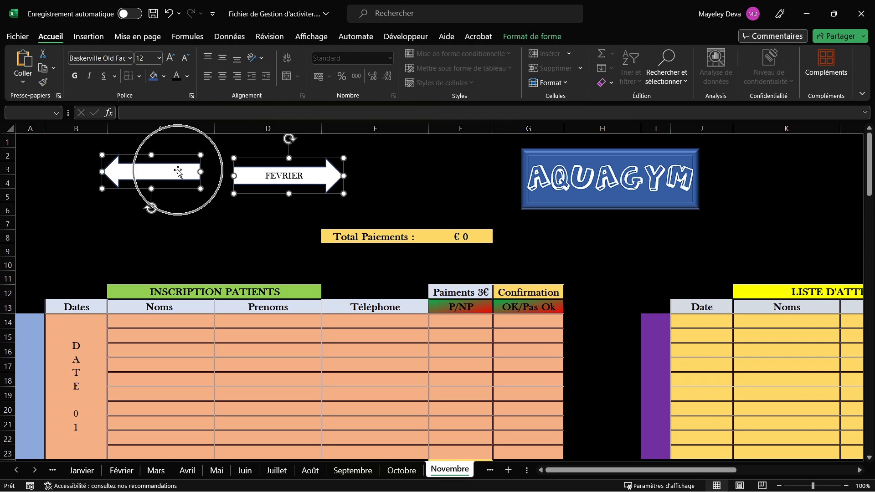
{"action": "key", "text": "Escape"}
{"action": "left_click", "coordinate": [178, 173]}
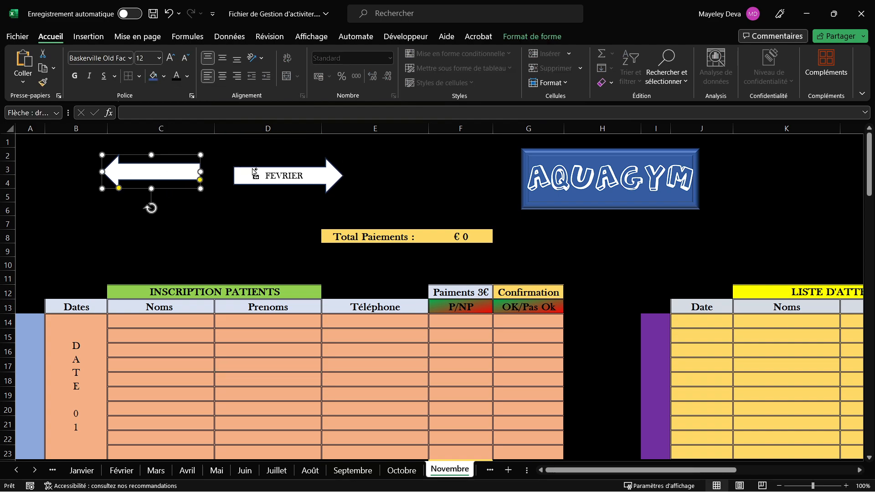
{"action": "left_click", "coordinate": [258, 175], "text": "shift"}
{"action": "key", "text": "Delete"}
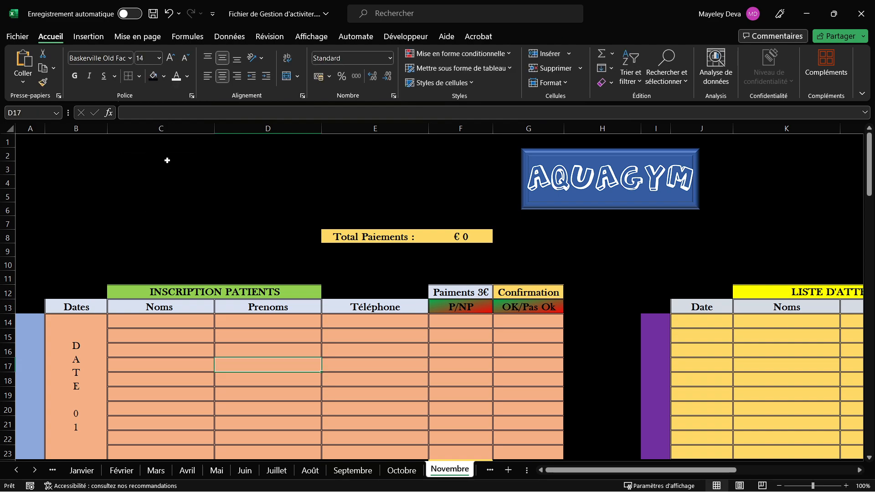
{"action": "left_click", "coordinate": [164, 182]}
{"action": "left_click", "coordinate": [169, 169]}
{"action": "key", "text": "ctrl+v"}
Step: Relabel the Novembre sheet's arrows OCTOBRE for the previous month and DECEMBRE for the following month
{"action": "double_click", "coordinate": [164, 176]}
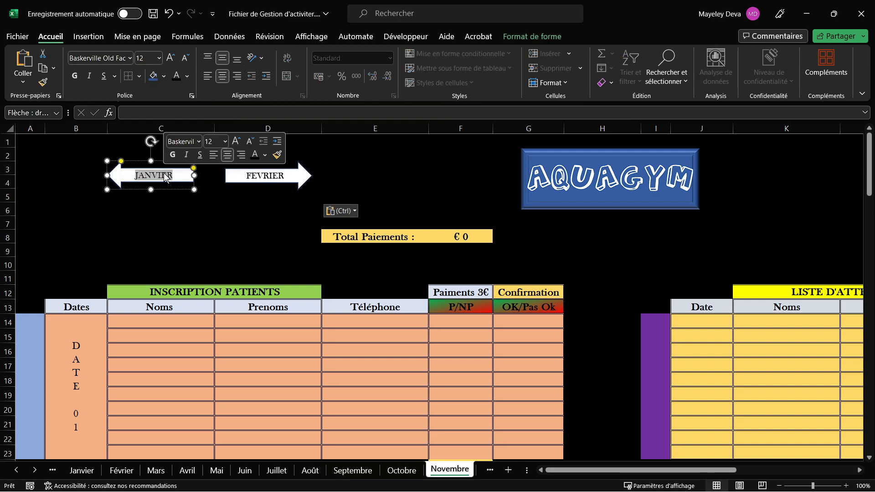
{"action": "type", "text": "OCTOBRE"}
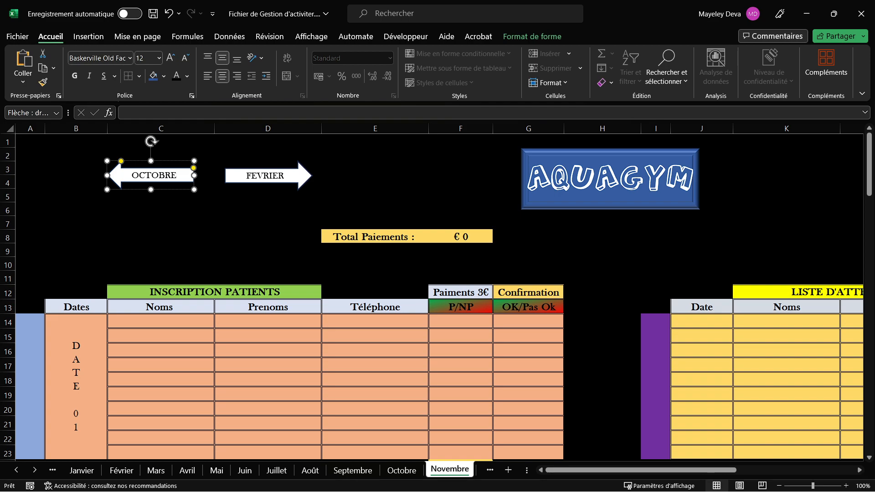
{"action": "double_click", "coordinate": [266, 176]}
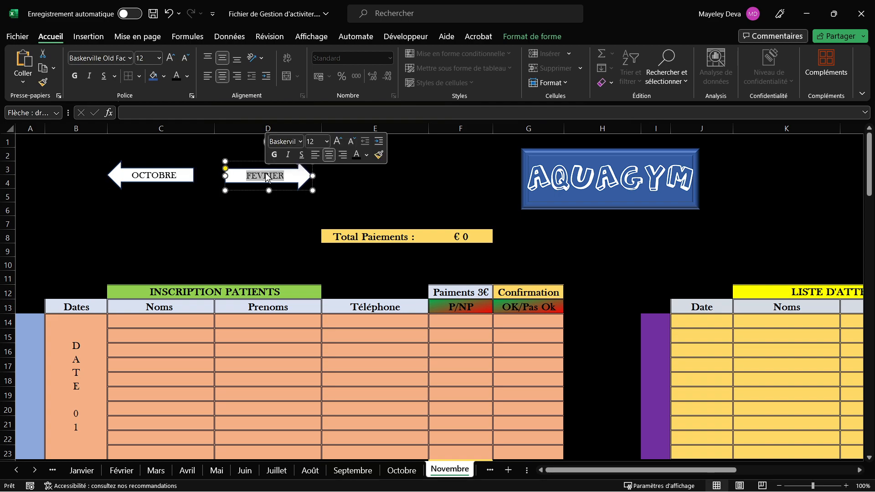
{"action": "type", "text": "DECEMBRE"}
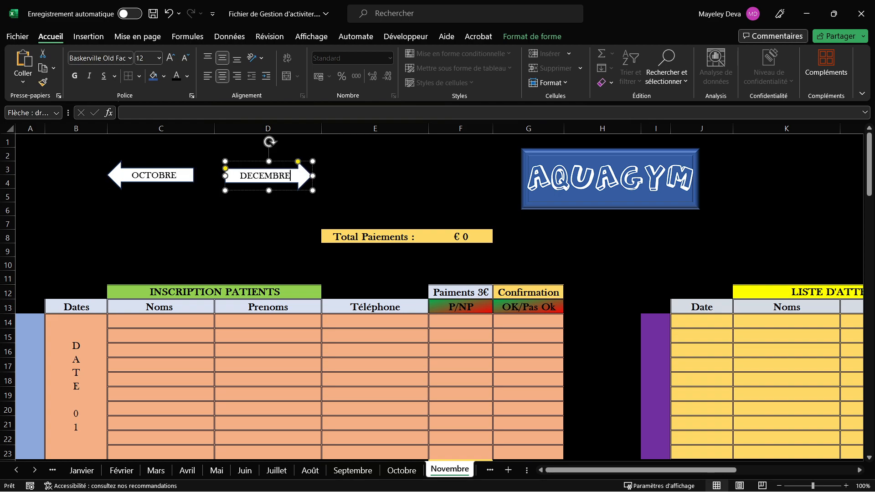
Step: Open the Decembre sheet
{"action": "left_click", "coordinate": [488, 471]}
{"action": "left_click", "coordinate": [385, 472]}
{"action": "left_click", "coordinate": [413, 470]}
{"action": "left_click", "coordinate": [136, 173]}
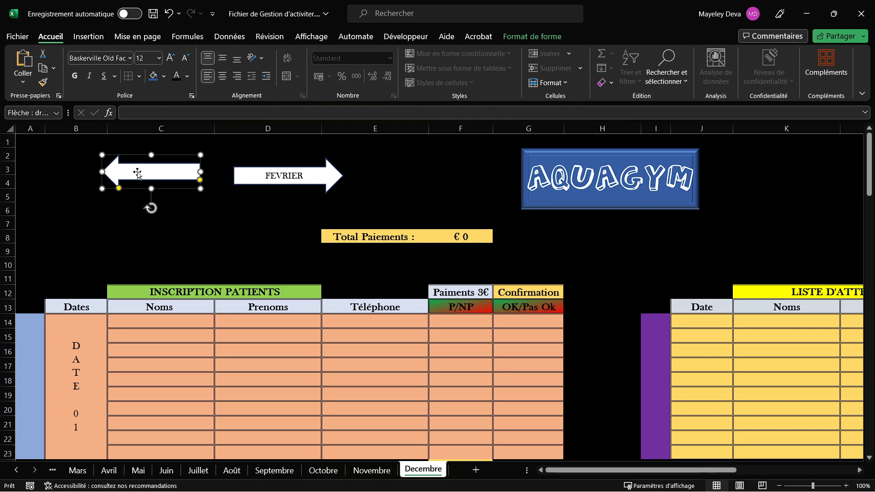
{"action": "type", "text": "NOVEMBRE"}
{"action": "left_click", "coordinate": [246, 175], "text": "shift"}
{"action": "key", "text": "ctrl+z"}
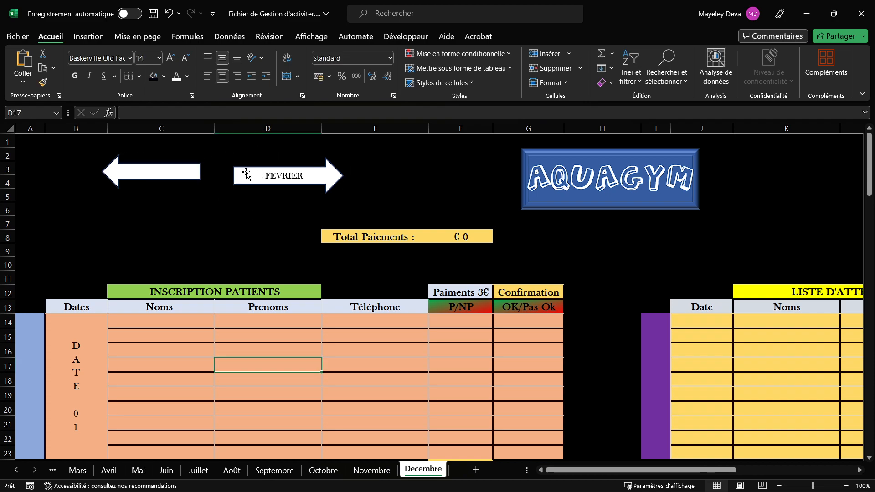
Step: Delete both old arrows from the Decembre sheet and paste the copied JANVIER and FEVRIER arrow pair at D4
{"action": "left_click", "coordinate": [172, 166]}
{"action": "left_click", "coordinate": [305, 175], "text": "shift"}
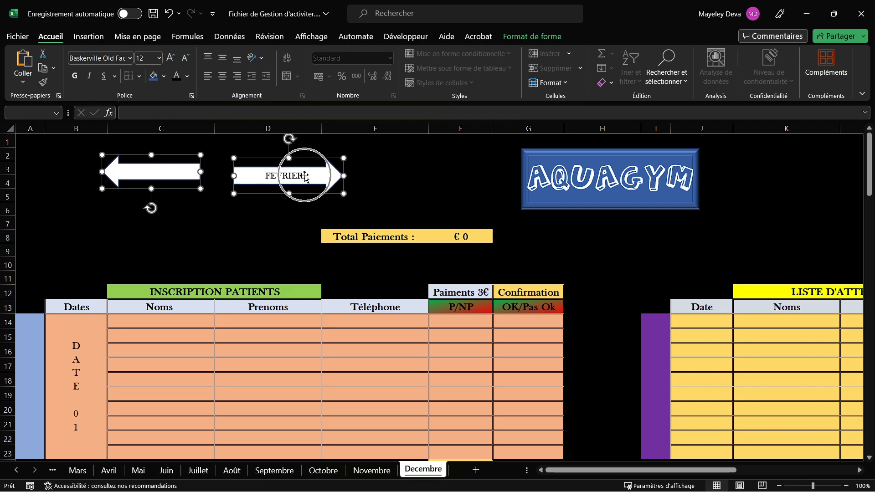
{"action": "key", "text": "Delete"}
{"action": "left_click", "coordinate": [195, 176]}
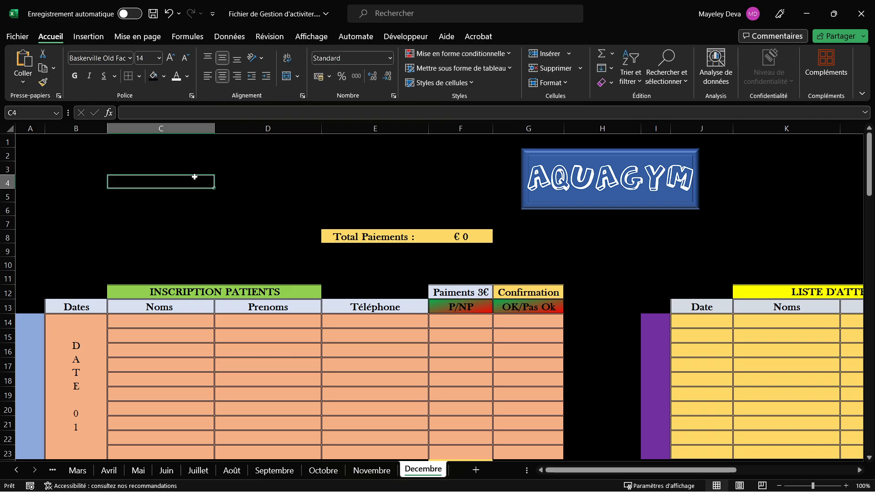
{"action": "left_click", "coordinate": [243, 179]}
{"action": "key", "text": "ctrl+v"}
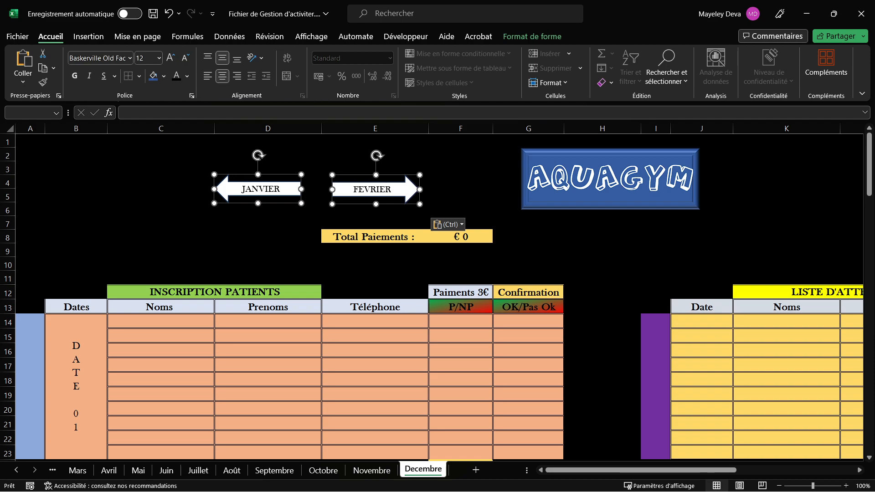
Step: Remove the FEVRIER arrow from the Decembre sheet and relabel the JANVIER arrow NOVEMBRE
{"action": "left_click", "coordinate": [387, 179]}
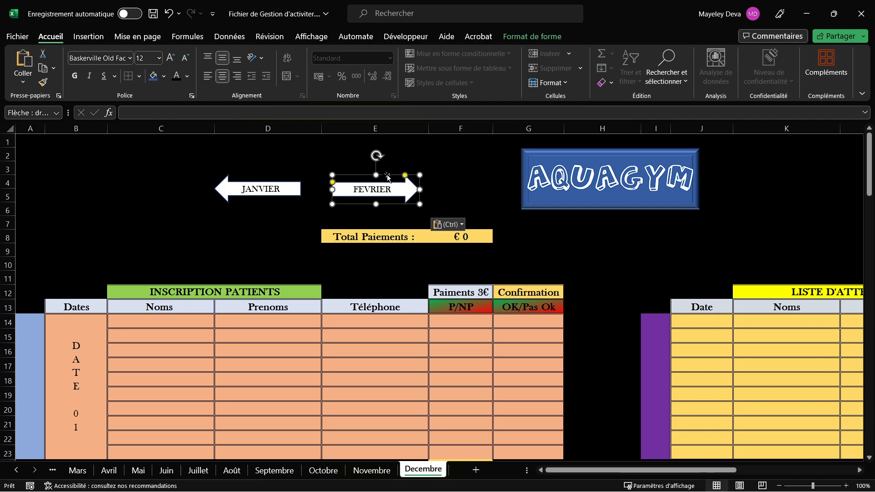
{"action": "key", "text": "Delete"}
{"action": "left_click", "coordinate": [261, 188]}
{"action": "double_click", "coordinate": [261, 189]}
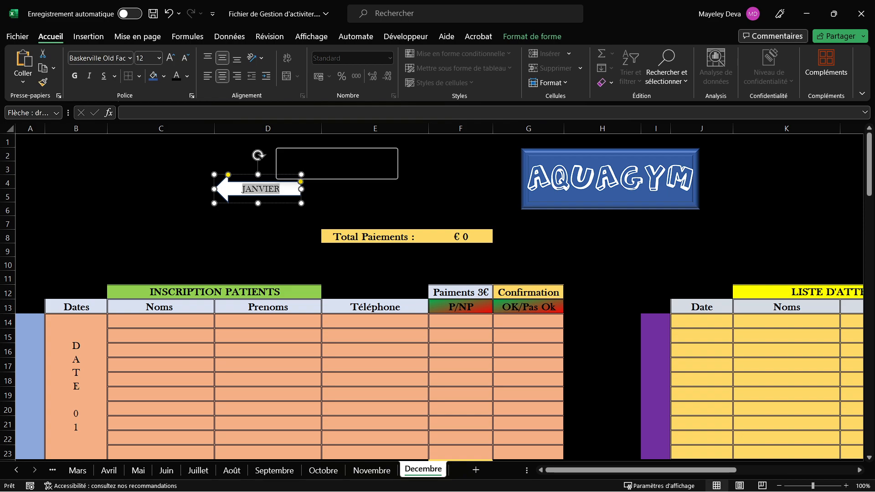
{"action": "type", "text": "NOVEMBRE"}
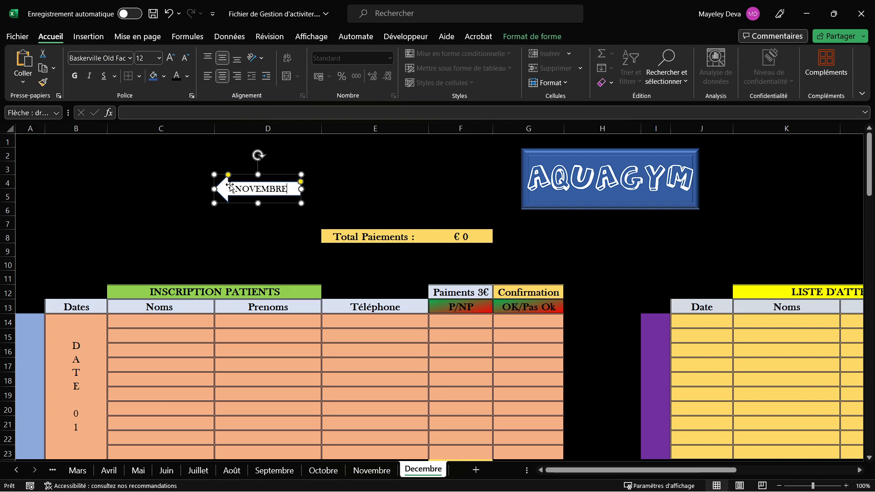
{"action": "left_click", "coordinate": [247, 236]}
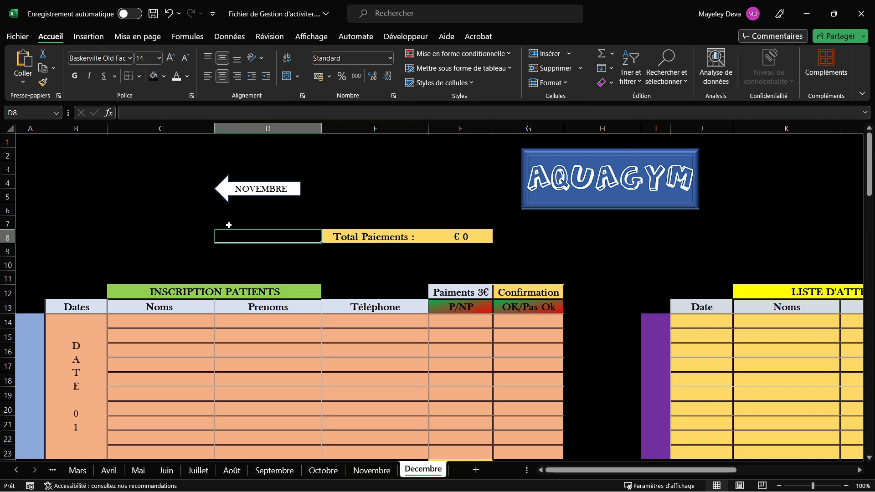
Step: Examine the previous-month and next-month arrow labels and placement on the Juillet, Juin, Mai and Avril sheets
{"action": "left_click", "coordinate": [207, 472]}
{"action": "left_click", "coordinate": [156, 472]}
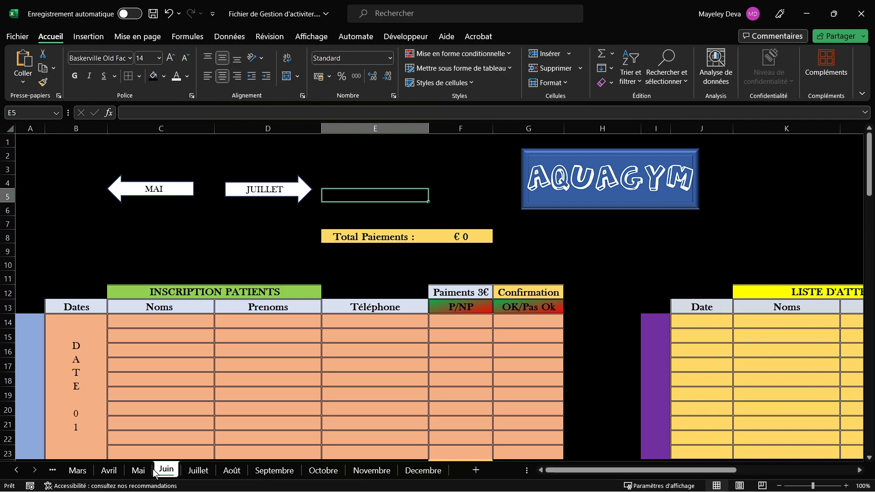
{"action": "left_click", "coordinate": [139, 471]}
{"action": "left_click", "coordinate": [108, 471]}
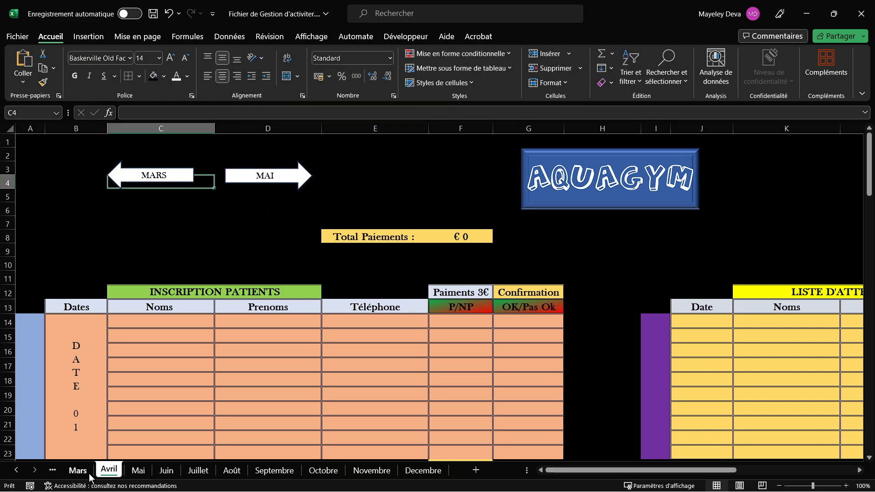
{"action": "left_click", "coordinate": [138, 471]}
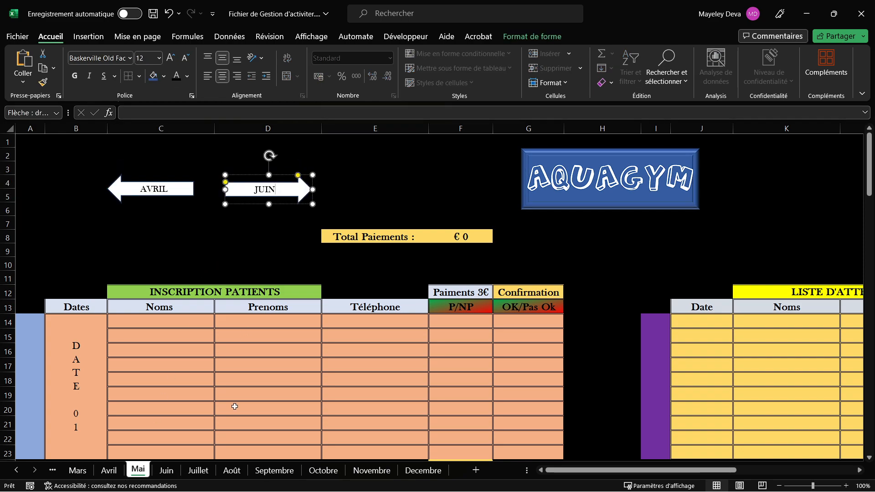
{"action": "left_click", "coordinate": [197, 471]}
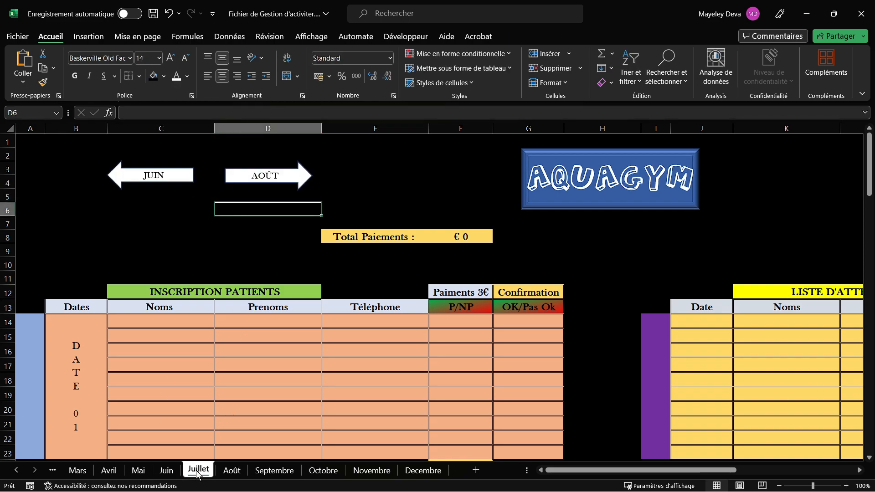
{"action": "left_click", "coordinate": [166, 471]}
{"action": "left_click", "coordinate": [112, 198]}
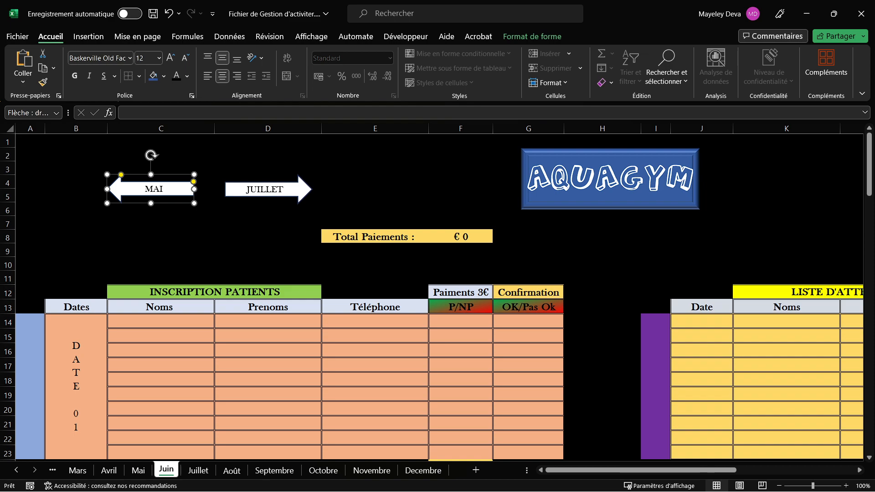
{"action": "left_click", "coordinate": [135, 471]}
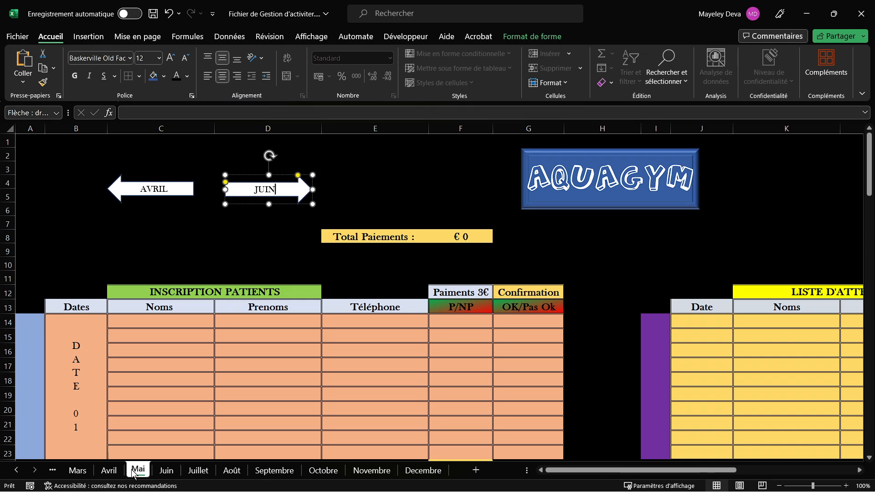
{"action": "left_click", "coordinate": [105, 472]}
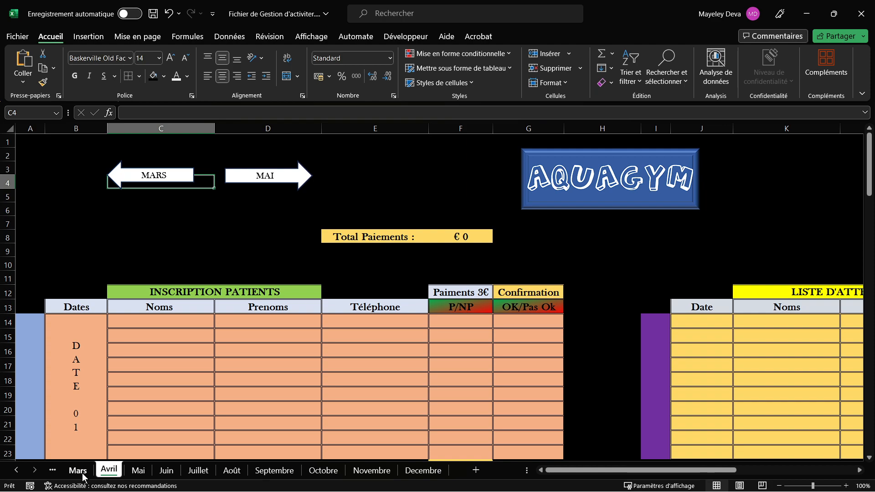
Step: View the month arrows on the Mars sheet and return to the Juin sheet
{"action": "left_click", "coordinate": [78, 473]}
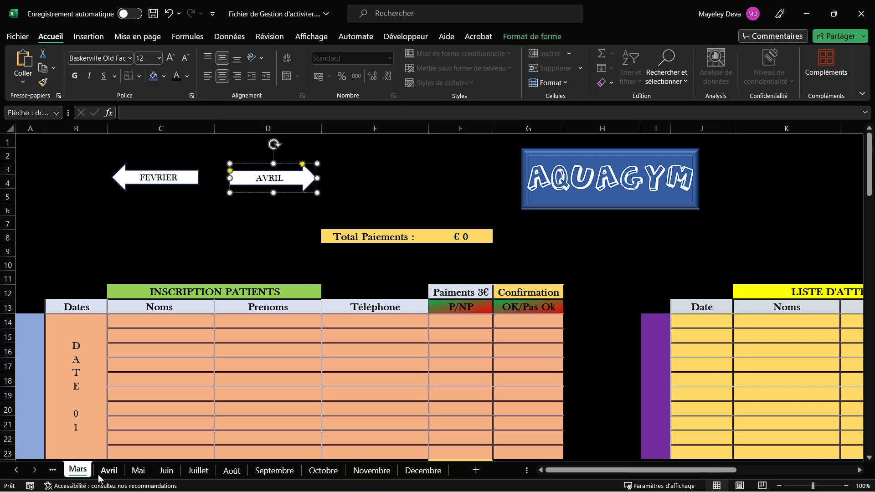
{"action": "left_click", "coordinate": [17, 470]}
{"action": "left_click", "coordinate": [16, 471]}
{"action": "left_click", "coordinate": [17, 470]}
{"action": "left_click", "coordinate": [17, 471]}
{"action": "left_click", "coordinate": [306, 471]}
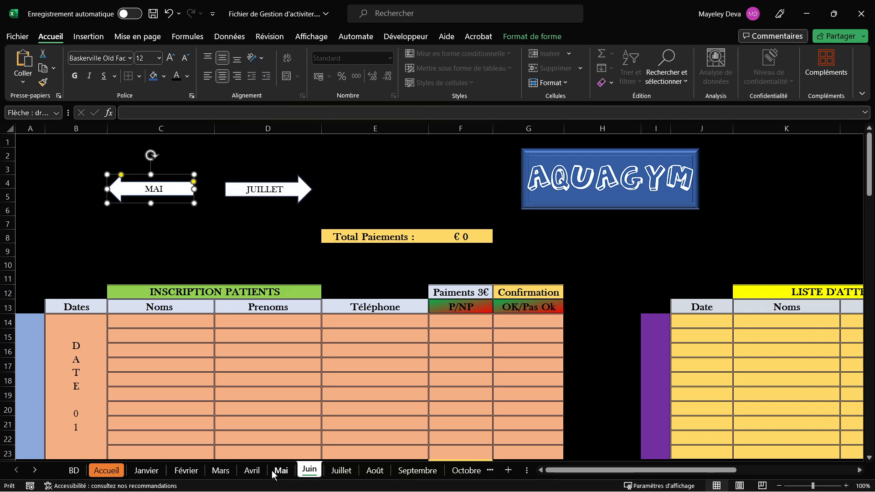
{"action": "left_click", "coordinate": [194, 472], "text": "shift"}
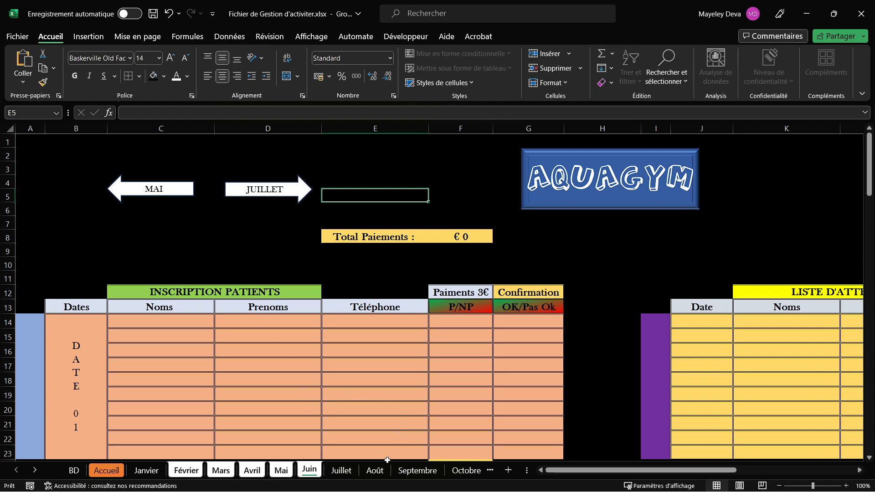
{"action": "left_click", "coordinate": [347, 471]}
{"action": "left_click", "coordinate": [313, 471]}
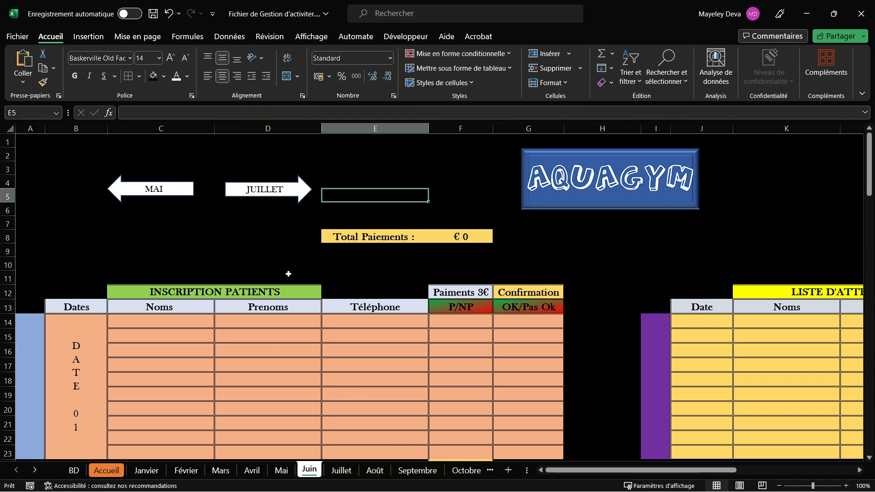
Step: Cut the MAI and JUILLET arrows on the Juin sheet and paste them at cell C3
{"action": "left_click", "coordinate": [252, 185]}
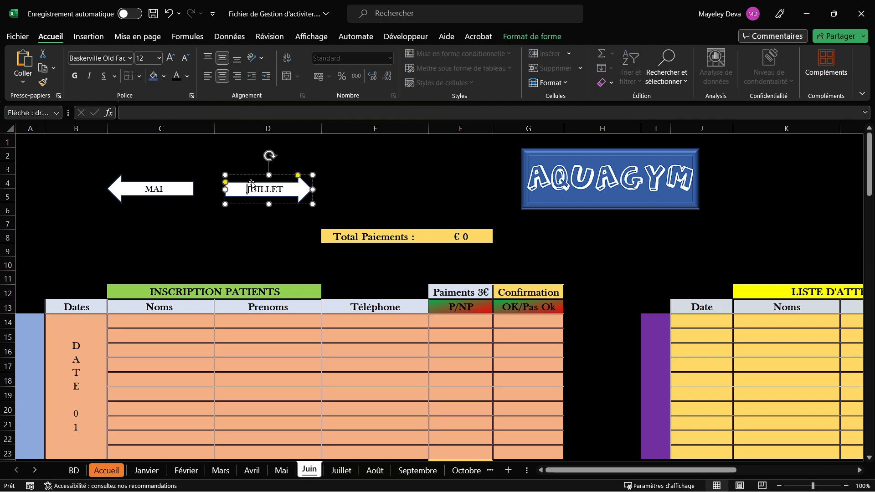
{"action": "left_click", "coordinate": [161, 183], "text": "shift"}
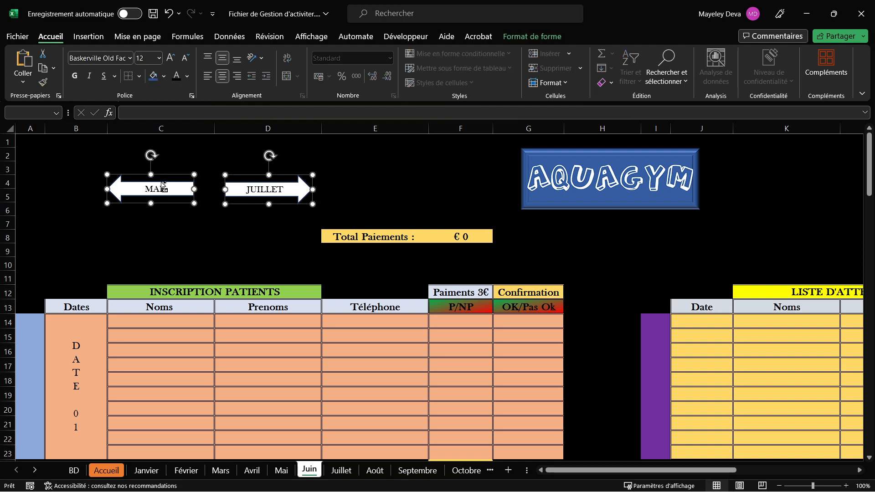
{"action": "key", "text": "Delete"}
{"action": "left_click", "coordinate": [163, 172]}
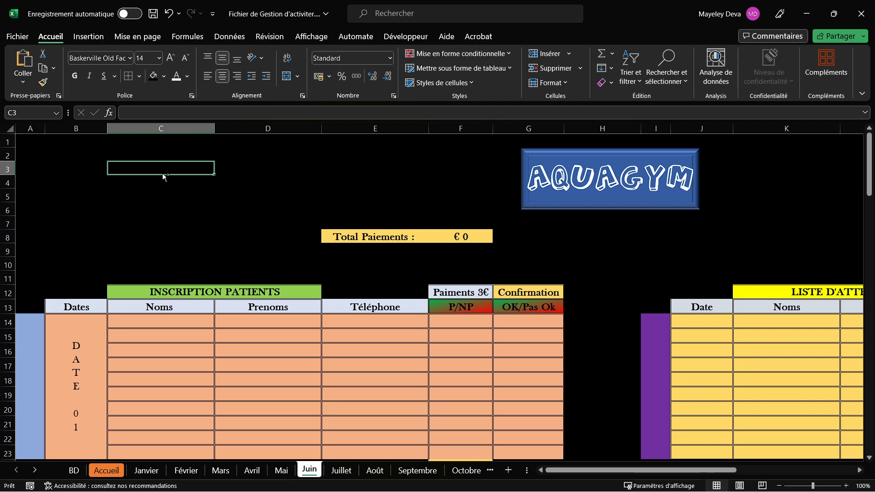
{"action": "key", "text": "ctrl+v"}
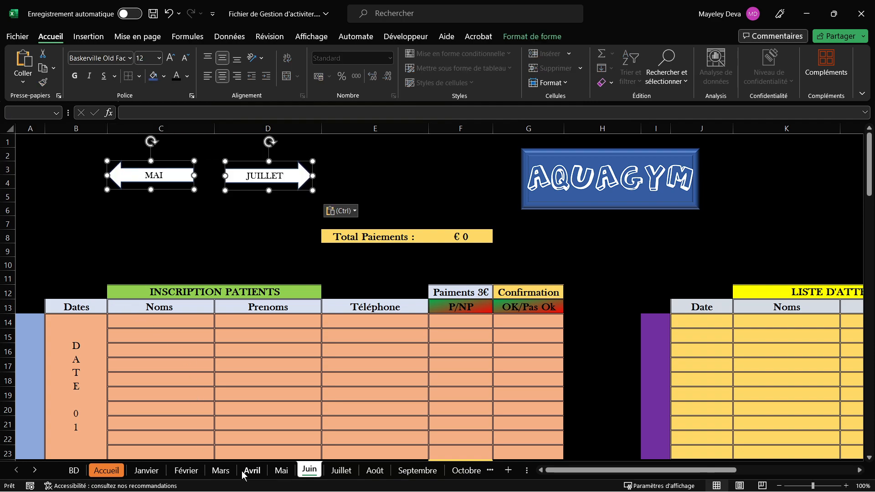
Step: Cut the AVRIL and JUIN arrows on the Mai sheet and paste them at cell C3
{"action": "left_click", "coordinate": [281, 470]}
{"action": "left_click", "coordinate": [175, 188]}
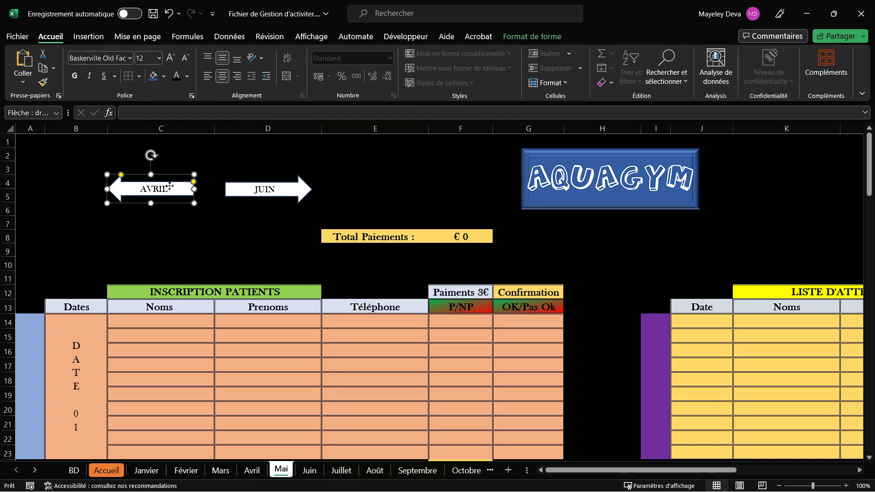
{"action": "left_click", "coordinate": [276, 187], "text": "shift"}
{"action": "key", "text": "Delete"}
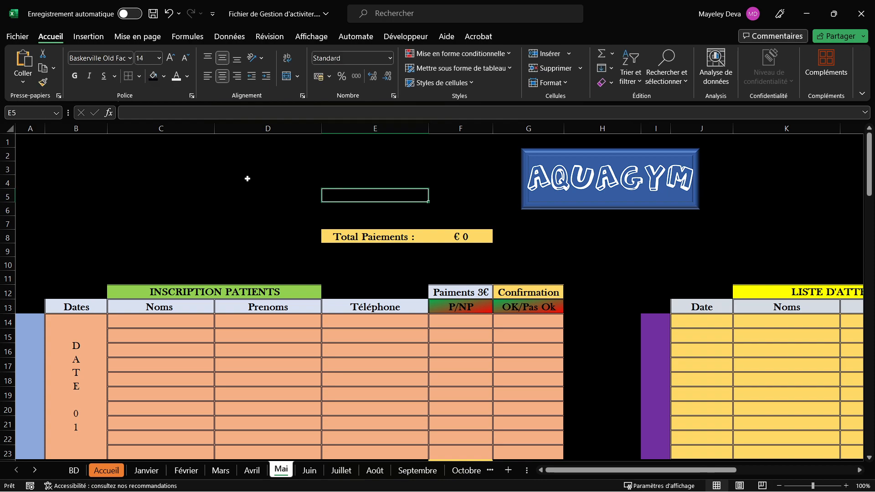
{"action": "left_click", "coordinate": [176, 178]}
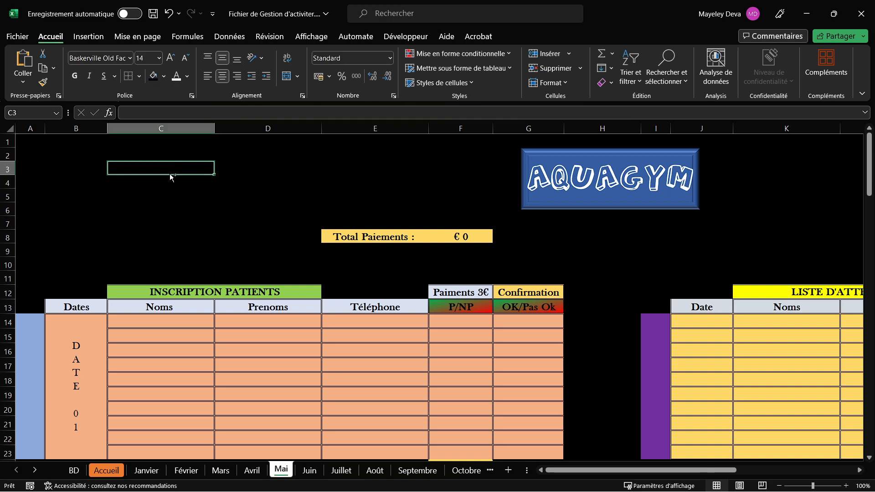
{"action": "key", "text": "ctrl+v"}
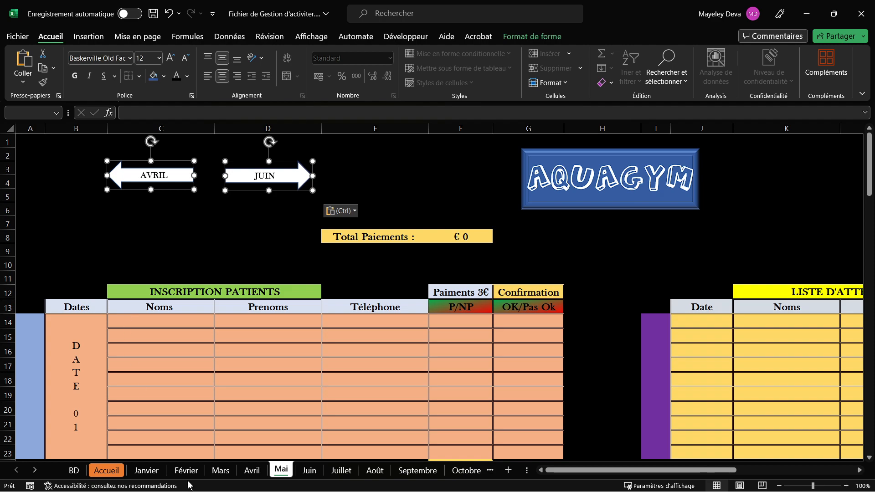
Step: Cut the MARS and MAI arrows on the Avril sheet and paste them at cell C3
{"action": "left_click", "coordinate": [252, 470]}
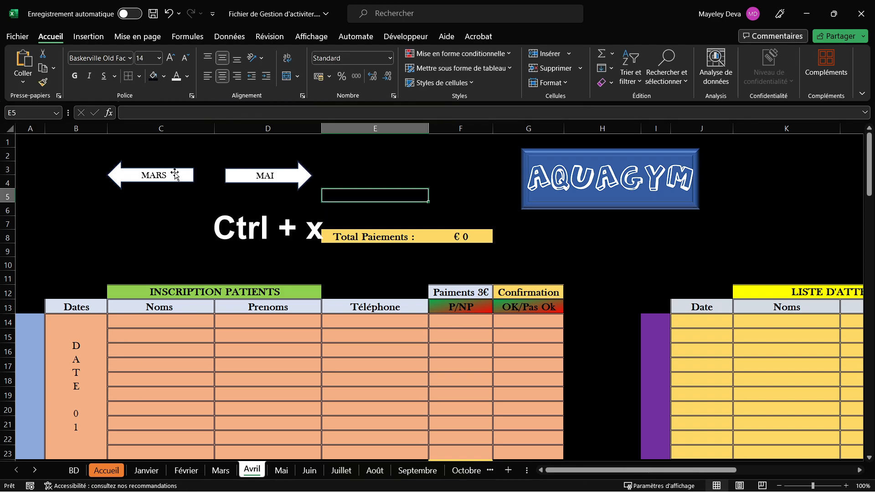
{"action": "left_click", "coordinate": [175, 175]}
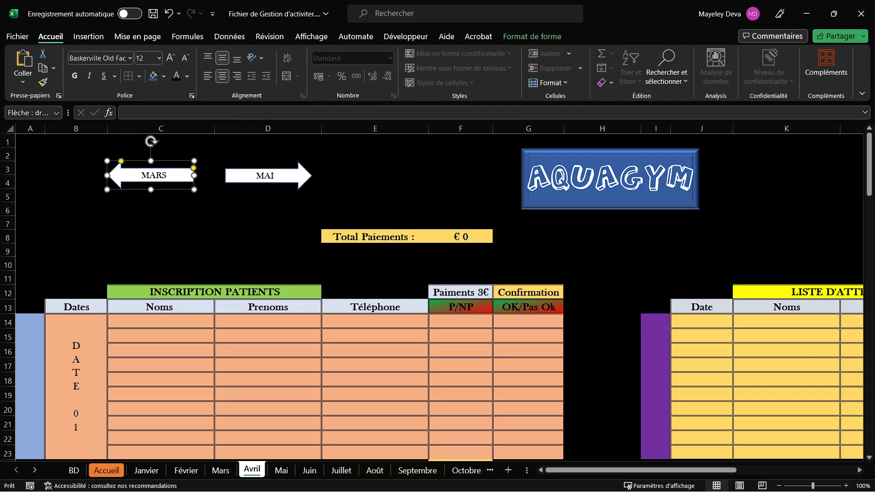
{"action": "left_click", "coordinate": [269, 176], "text": "ctrl"}
{"action": "key", "text": "ctrl+x"}
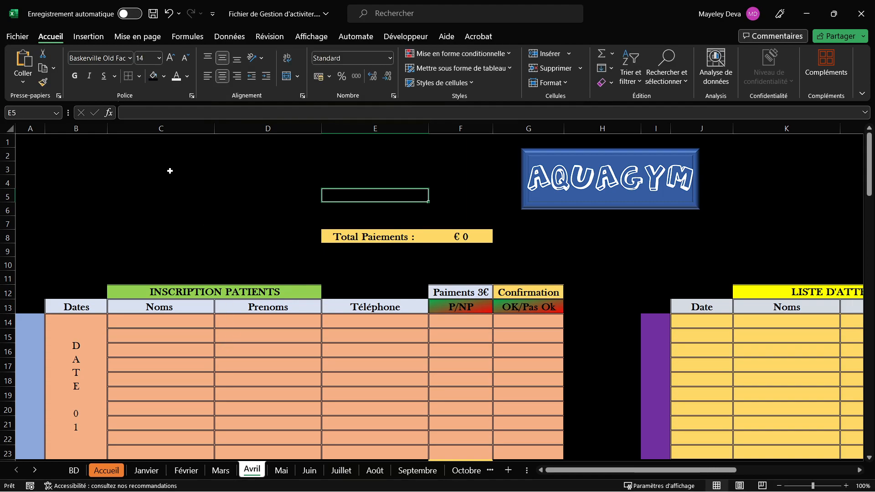
{"action": "left_click", "coordinate": [170, 170]}
{"action": "key", "text": "ctrl+v"}
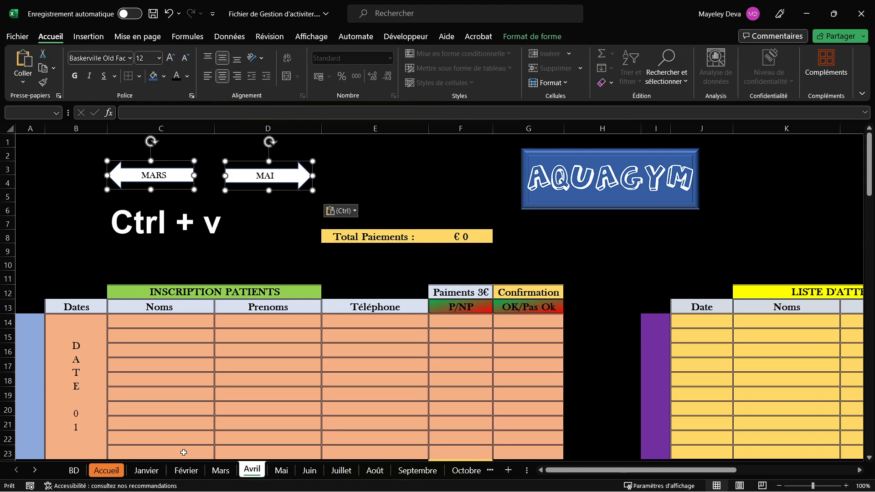
Step: Cut the FEVRIER and AVRIL arrows on the Mars sheet and paste them at cell C3
{"action": "left_click", "coordinate": [221, 470]}
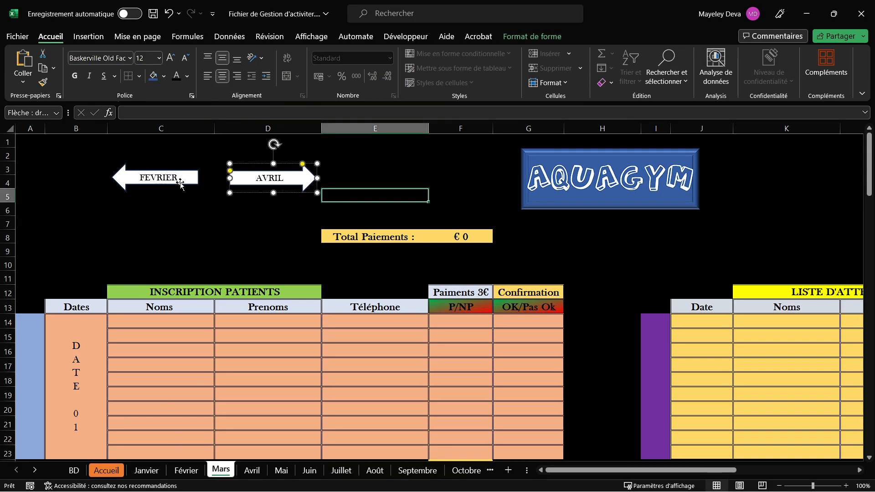
{"action": "left_click", "coordinate": [176, 179]}
{"action": "left_click", "coordinate": [262, 179]}
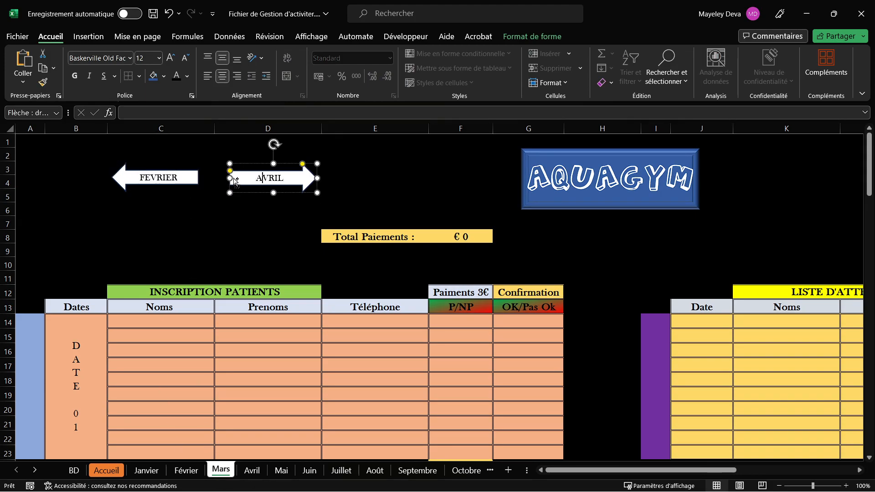
{"action": "left_click", "coordinate": [180, 176], "text": "shift"}
{"action": "key", "text": "Delete"}
{"action": "left_click", "coordinate": [168, 166]}
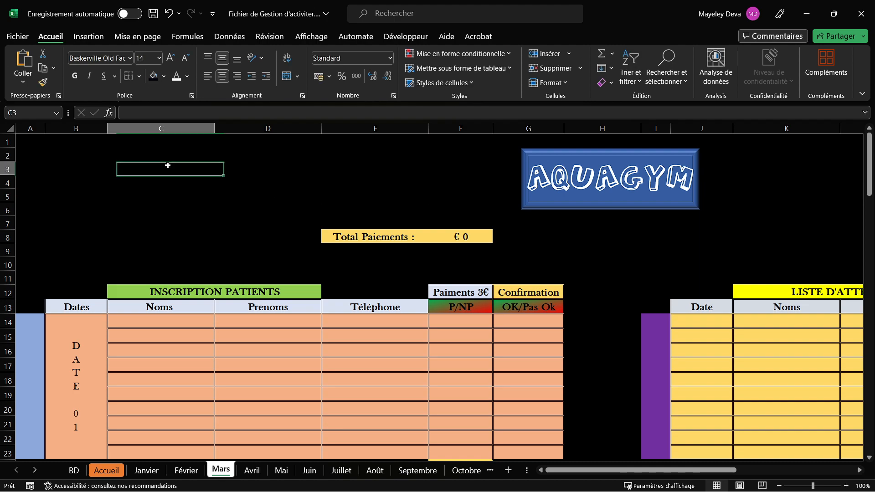
{"action": "key", "text": "ctrl+v"}
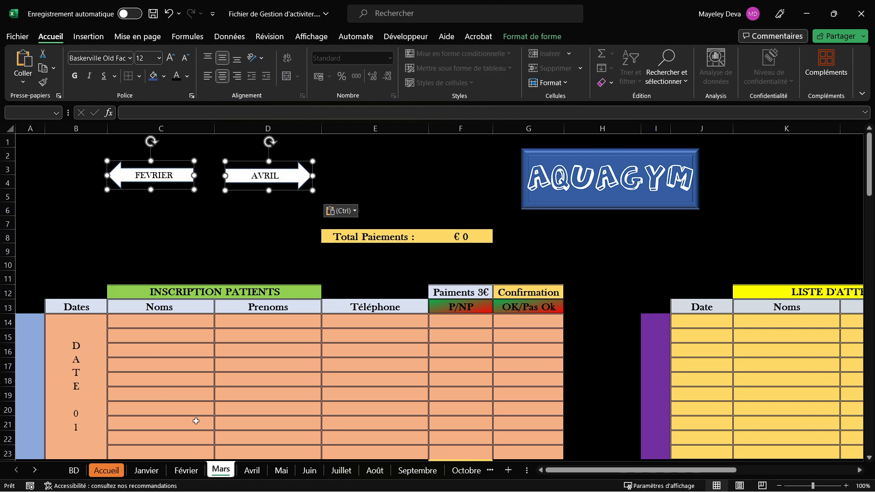
Step: Cut the JANVIER and MARS arrows on the Février sheet and paste them at cell C3
{"action": "left_click", "coordinate": [188, 471]}
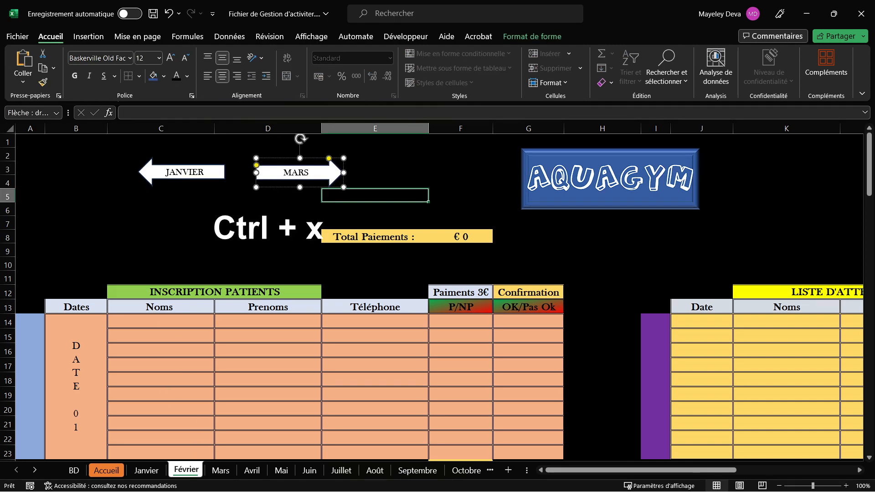
{"action": "left_click", "coordinate": [192, 202]}
{"action": "left_click", "coordinate": [192, 173]}
{"action": "left_click", "coordinate": [279, 172], "text": "shift"}
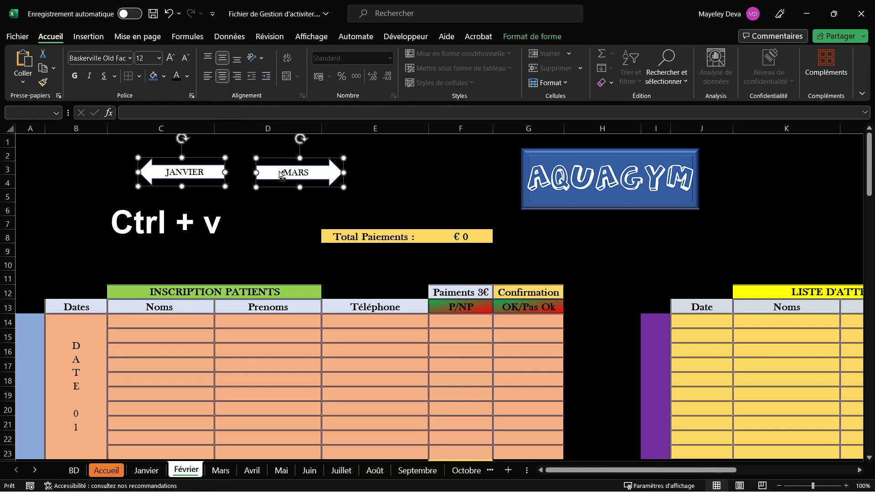
{"action": "key", "text": "Delete"}
{"action": "left_click", "coordinate": [187, 169]}
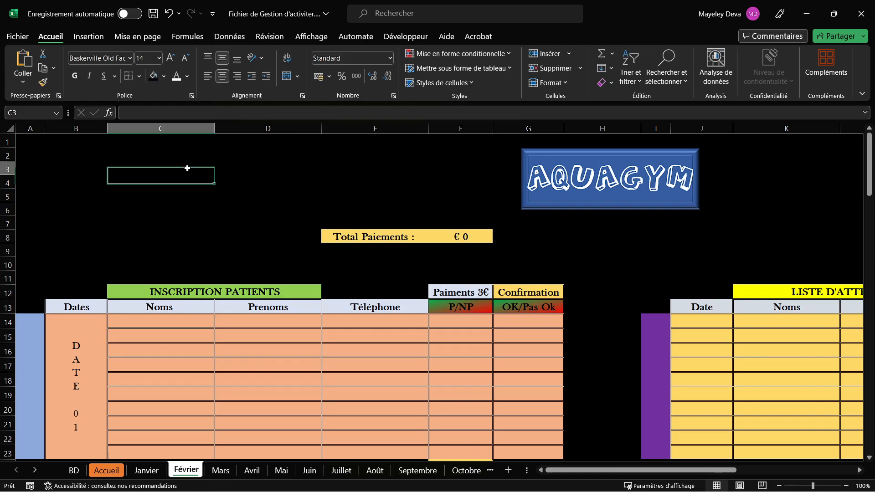
{"action": "key", "text": "ctrl+v"}
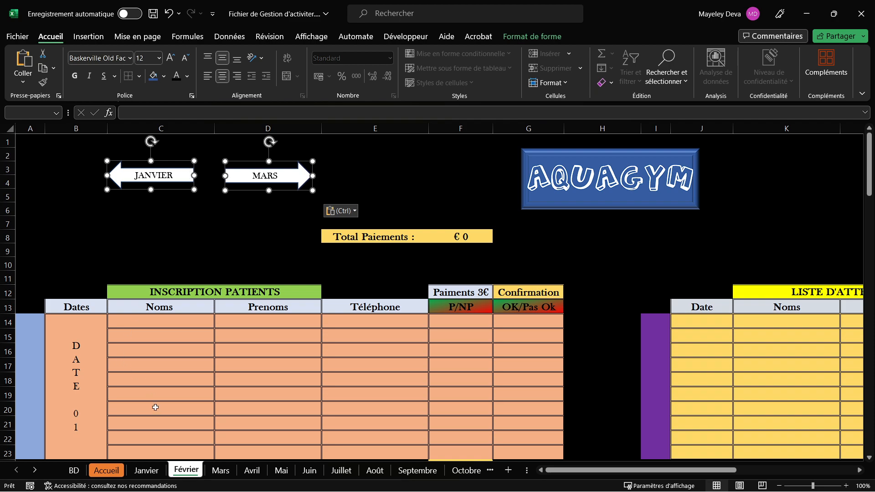
Step: Cut the FEVRIER arrow on the Janvier sheet and paste it at cell D3
{"action": "left_click", "coordinate": [146, 471]}
{"action": "key", "text": "ctrl+x"}
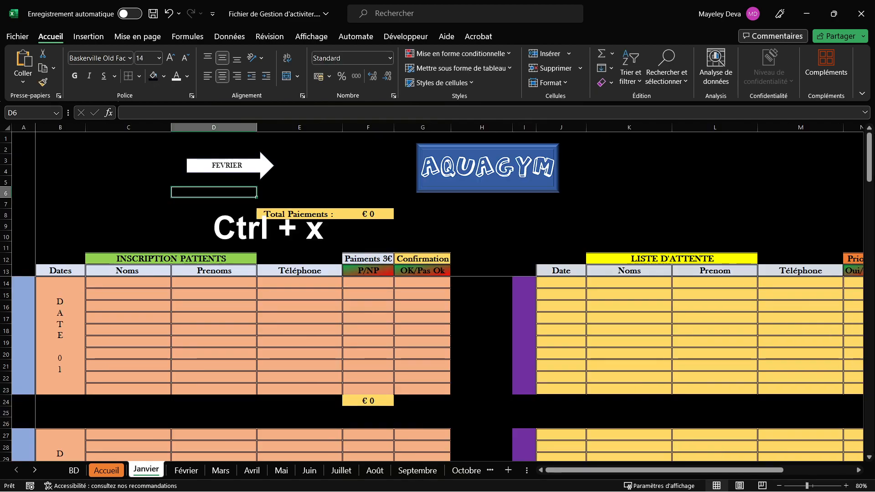
{"action": "left_click", "coordinate": [230, 165]}
{"action": "key", "text": "ctrl+v"}
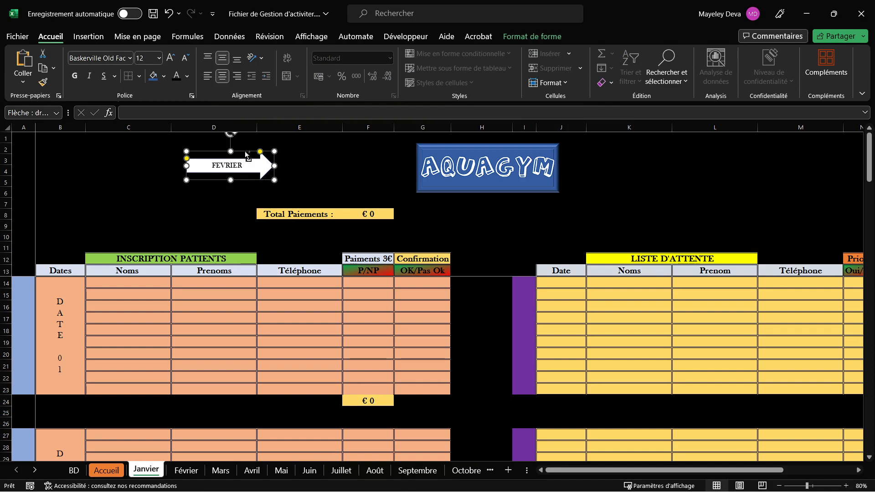
{"action": "key", "text": "Delete"}
{"action": "left_click", "coordinate": [184, 159]}
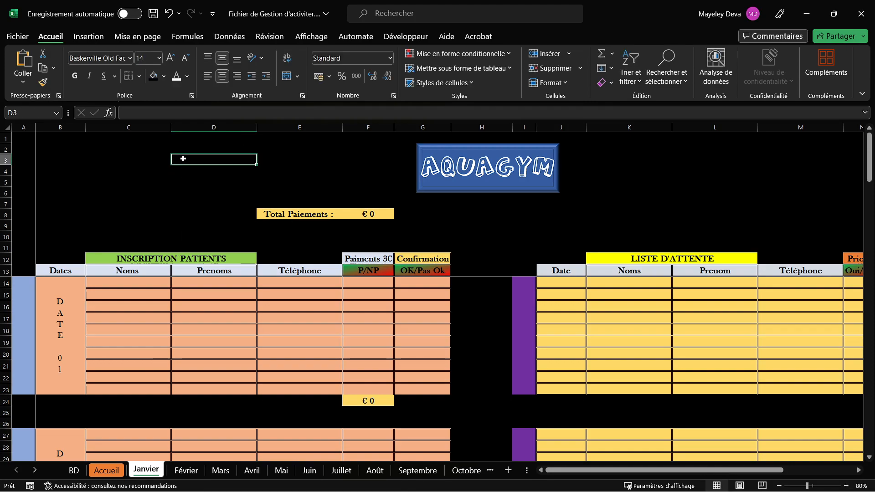
{"action": "key", "text": "ctrl+v"}
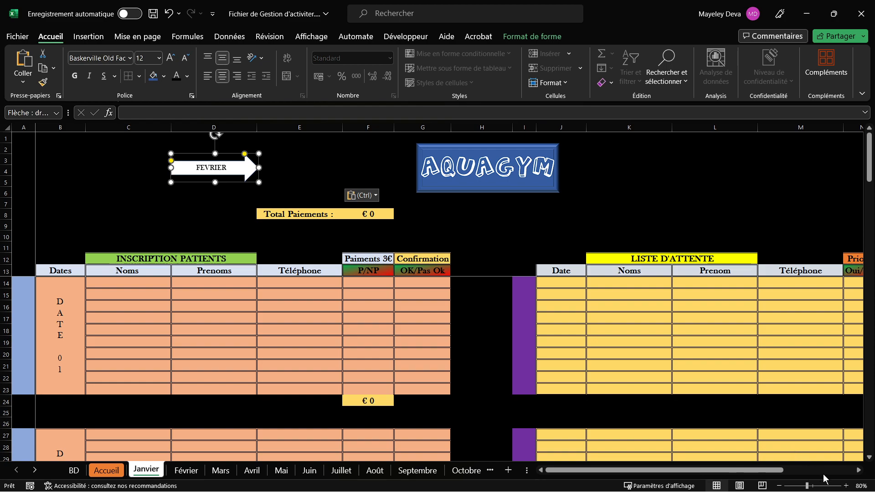
Step: Set the zoom of the Janvier sheet to 90% and deselect the arrow
{"action": "left_click", "coordinate": [847, 486]}
{"action": "left_click", "coordinate": [237, 357]}
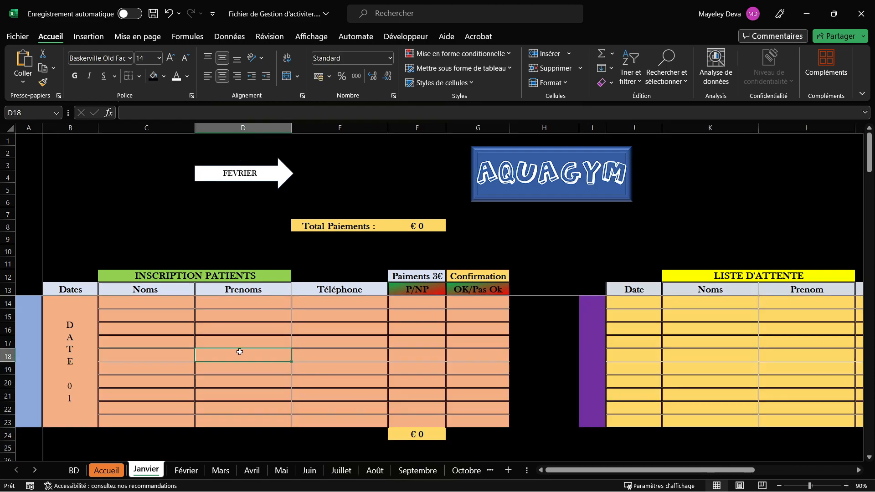
{"action": "left_click", "coordinate": [365, 345]}
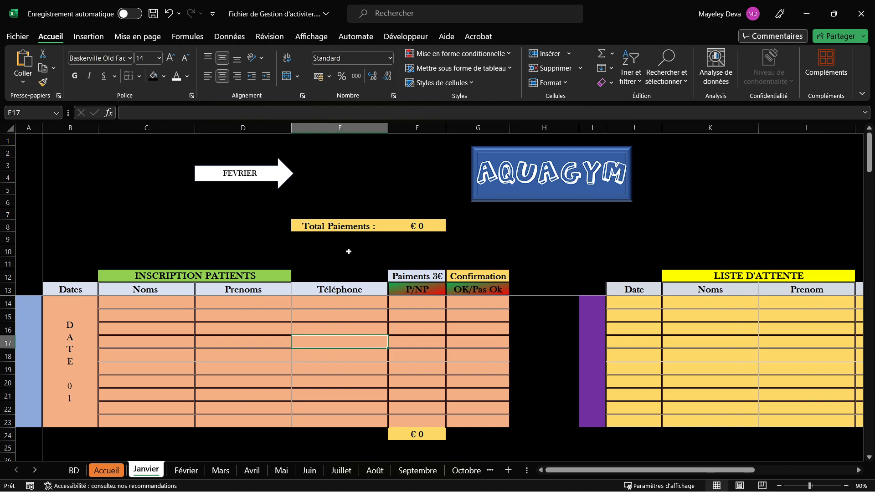
Step: On the Accueil sheet, insert a hyperlink on the JANVIER button to the Janvier sheet in this document
{"action": "left_click", "coordinate": [184, 471]}
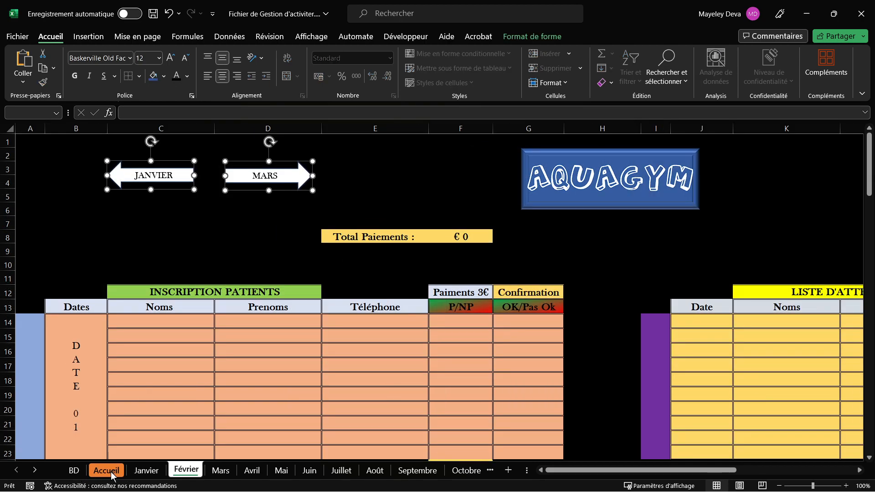
{"action": "left_click", "coordinate": [107, 471]}
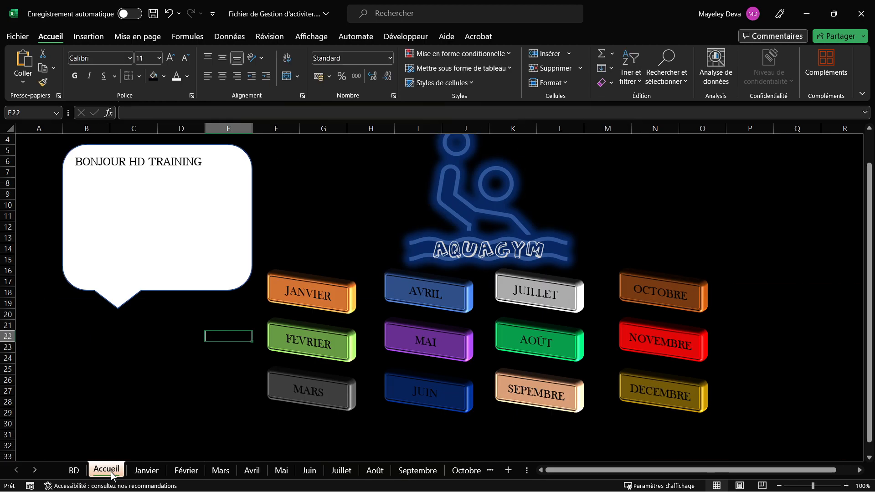
{"action": "right_click", "coordinate": [313, 292]}
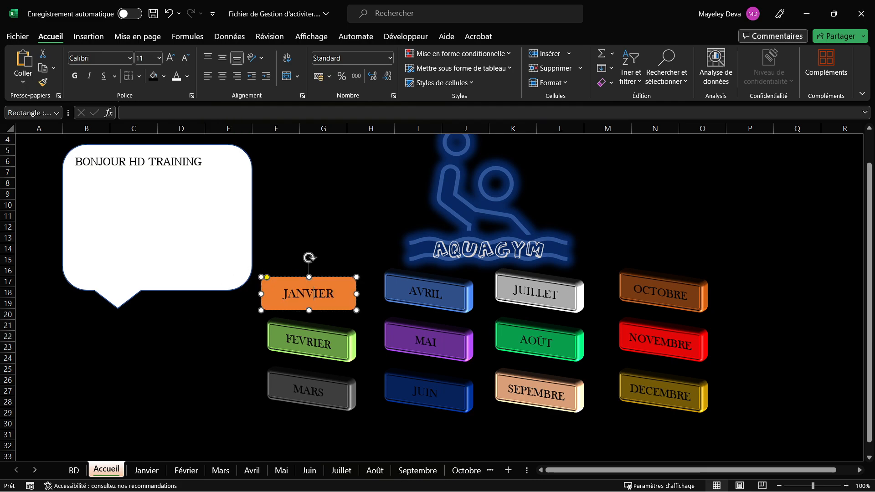
{"action": "left_click", "coordinate": [313, 294]}
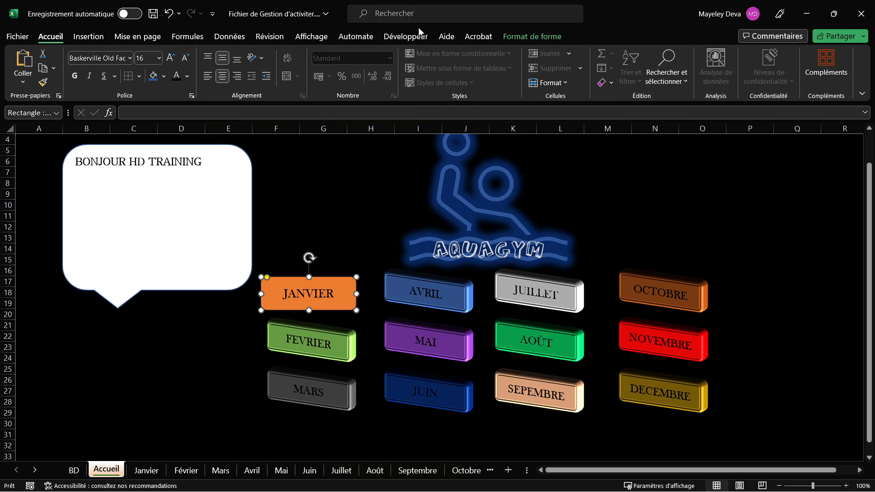
{"action": "left_click", "coordinate": [89, 37]}
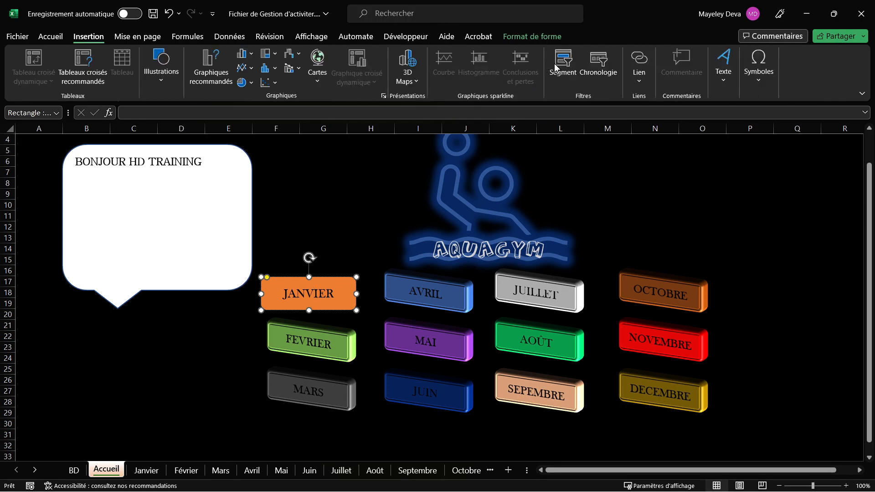
{"action": "left_click", "coordinate": [639, 62]}
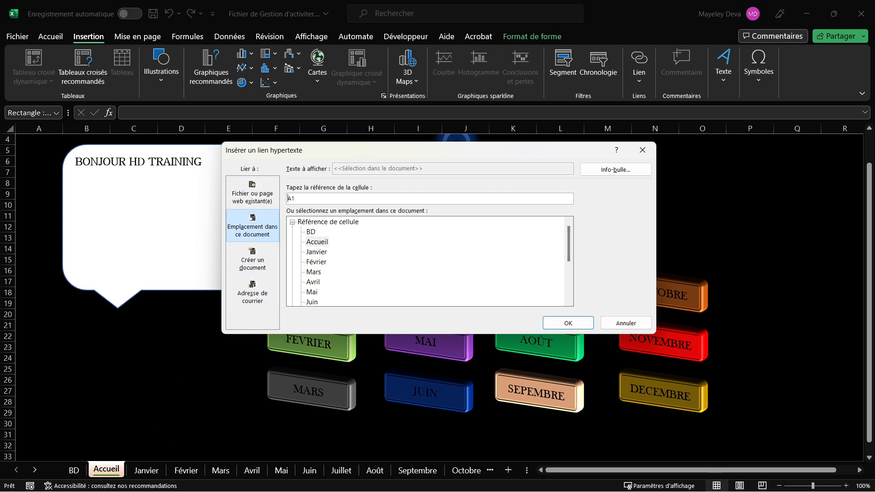
{"action": "left_click", "coordinate": [322, 256]}
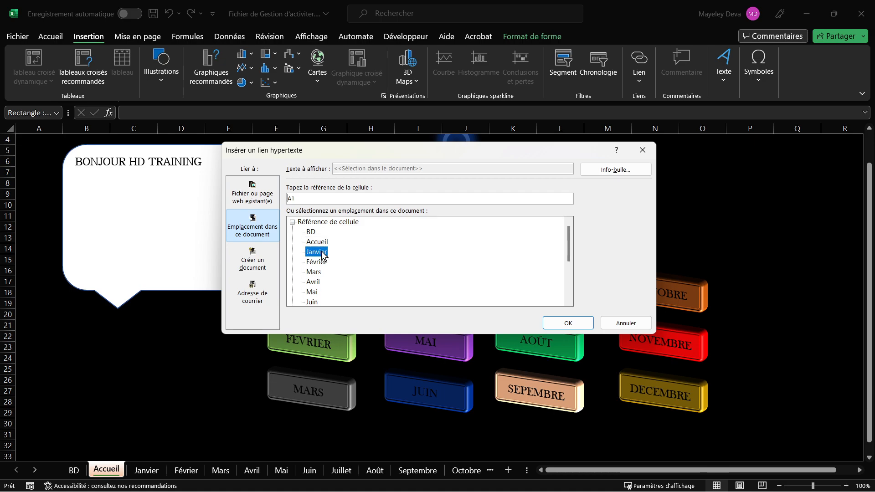
{"action": "left_click", "coordinate": [568, 323]}
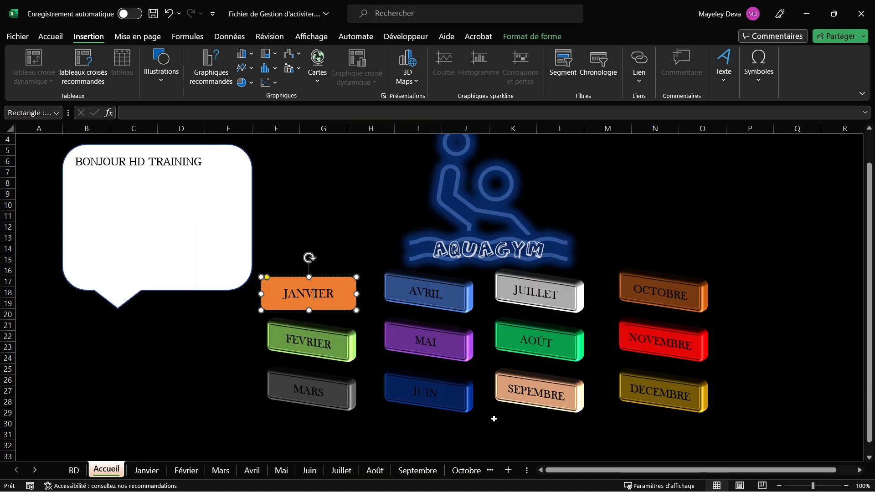
Step: Deselect the JANVIER button, test its link, and return to the Accueil sheet
{"action": "left_click", "coordinate": [240, 338]}
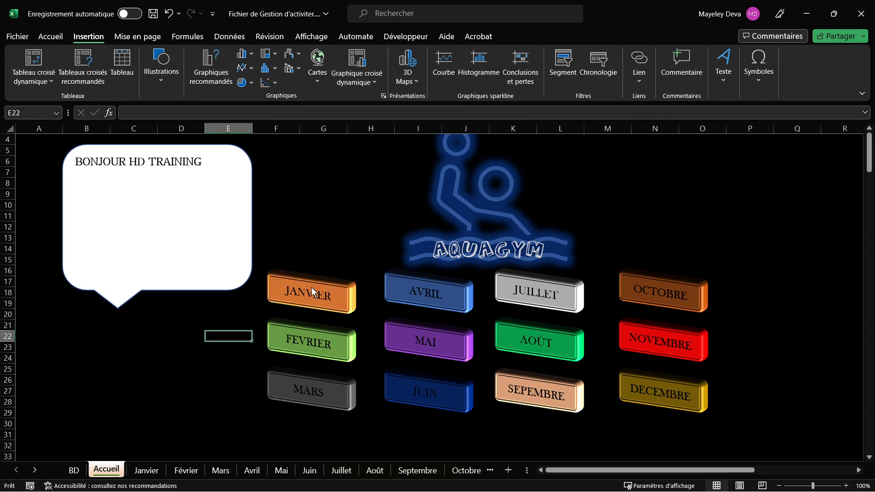
{"action": "left_click", "coordinate": [312, 291]}
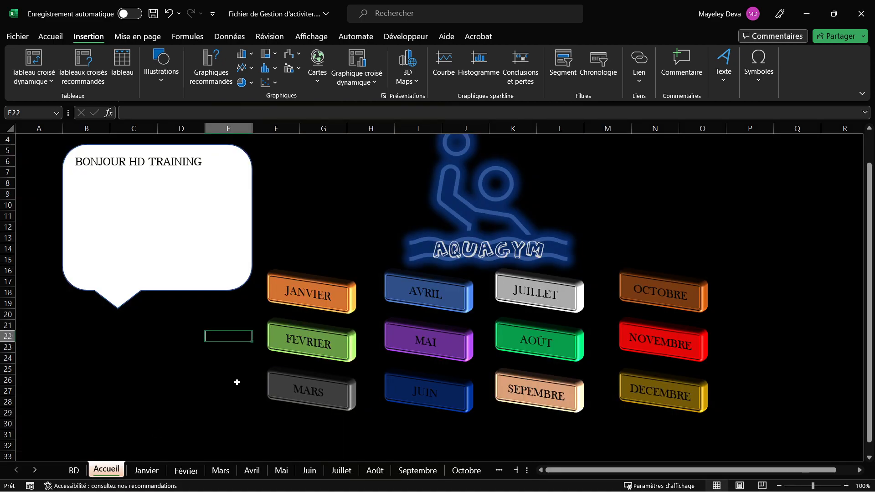
{"action": "left_click", "coordinate": [106, 472]}
Step: Insert a hyperlink on the FEVRIER button to the Février sheet in this document
{"action": "right_click", "coordinate": [314, 345]}
{"action": "left_click", "coordinate": [291, 350]}
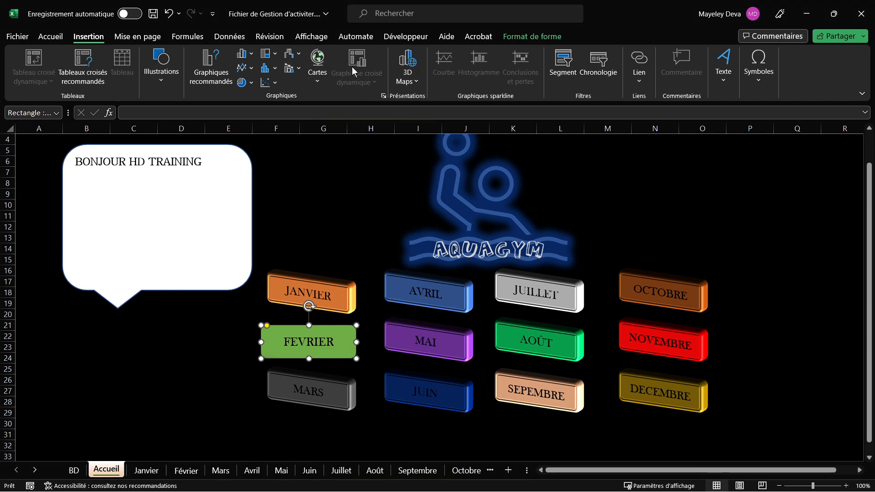
{"action": "left_click", "coordinate": [639, 59]}
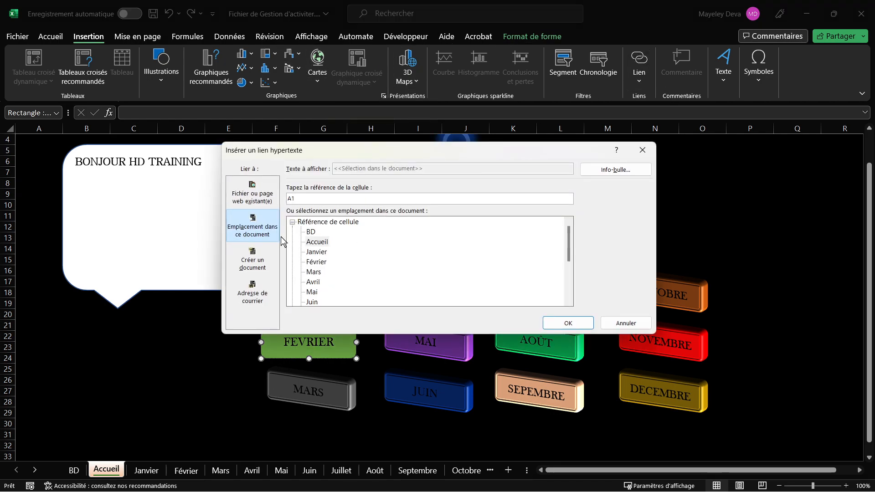
{"action": "left_click", "coordinate": [316, 262]}
{"action": "left_click", "coordinate": [569, 322]}
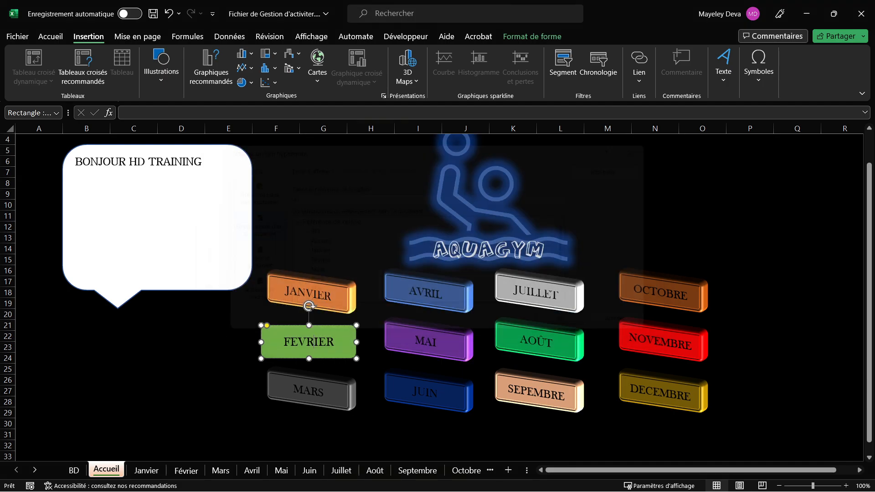
Step: Insert a hyperlink on the MARS button to the Mars sheet in this document
{"action": "left_click", "coordinate": [318, 391]}
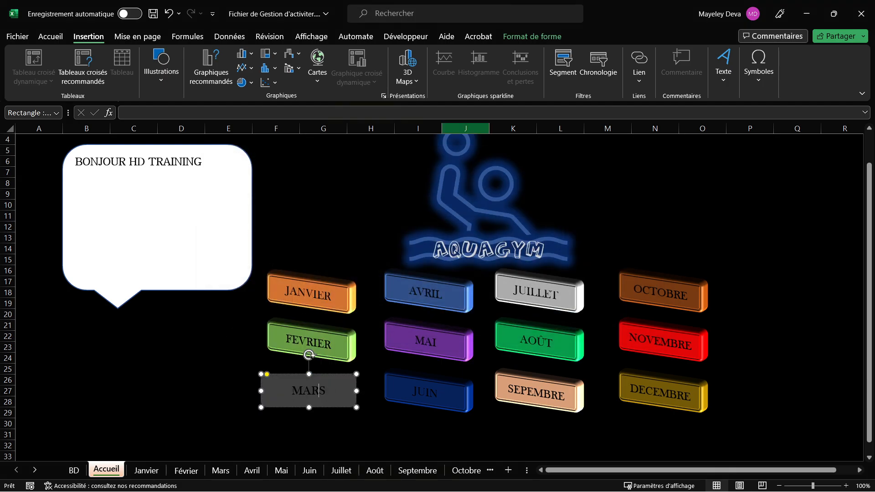
{"action": "left_click", "coordinate": [637, 63]}
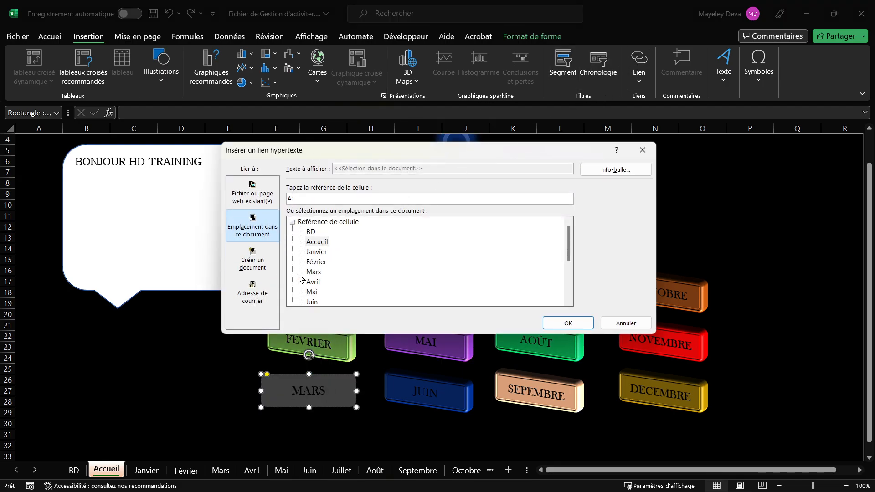
{"action": "left_click", "coordinate": [314, 272]}
{"action": "left_click", "coordinate": [569, 323]}
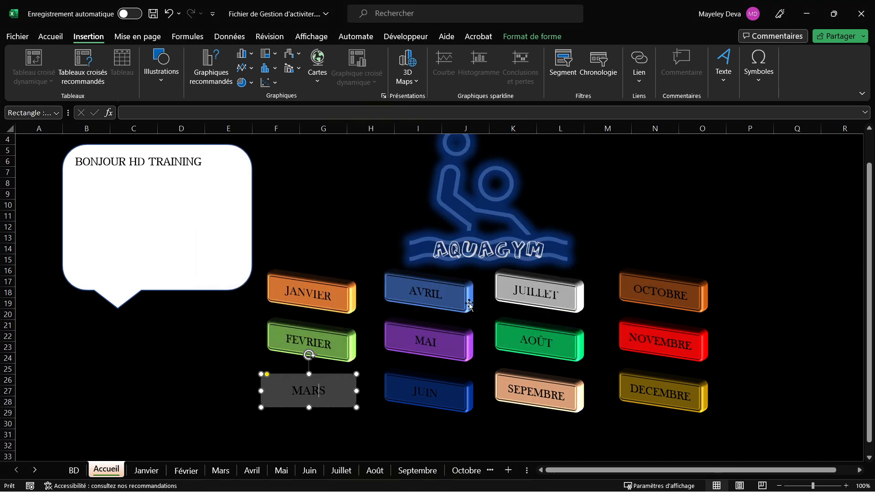
Step: Insert a hyperlink on the AVRIL button to the Avril sheet in this document
{"action": "left_click", "coordinate": [428, 295]}
{"action": "left_click", "coordinate": [639, 63]}
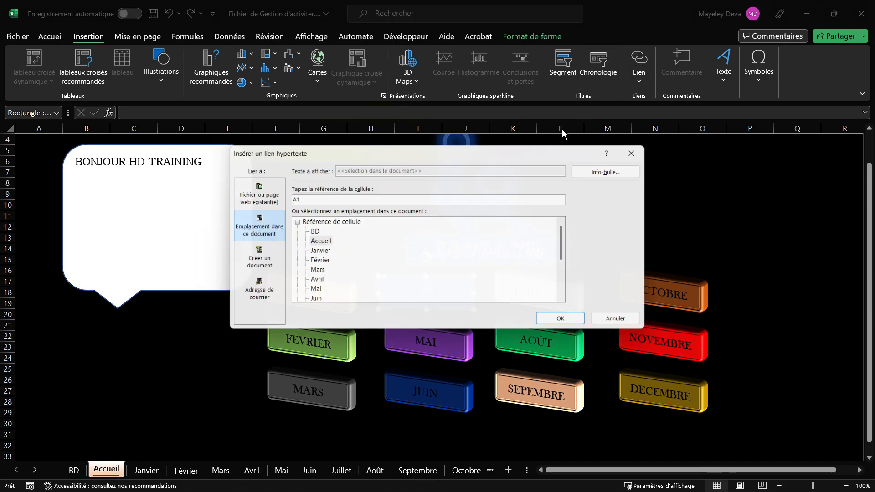
{"action": "left_click", "coordinate": [314, 282]}
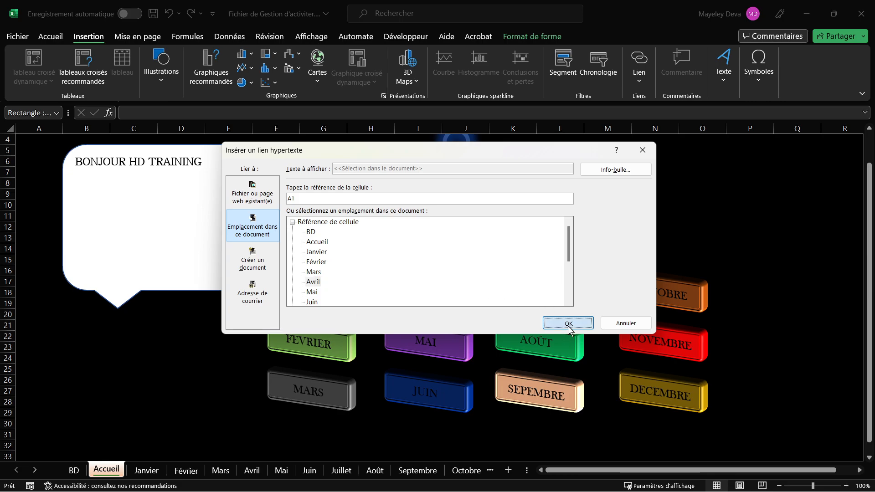
{"action": "left_click", "coordinate": [568, 323]}
Step: Insert a hyperlink on the MAI button to the Mai sheet in this document
{"action": "left_click", "coordinate": [431, 342]}
{"action": "left_click", "coordinate": [640, 62]}
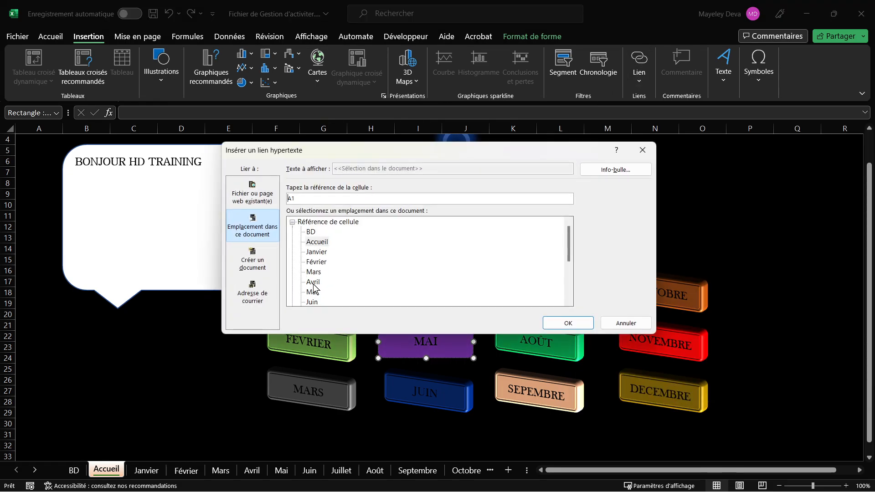
{"action": "left_click", "coordinate": [315, 296]}
{"action": "left_click", "coordinate": [577, 323]}
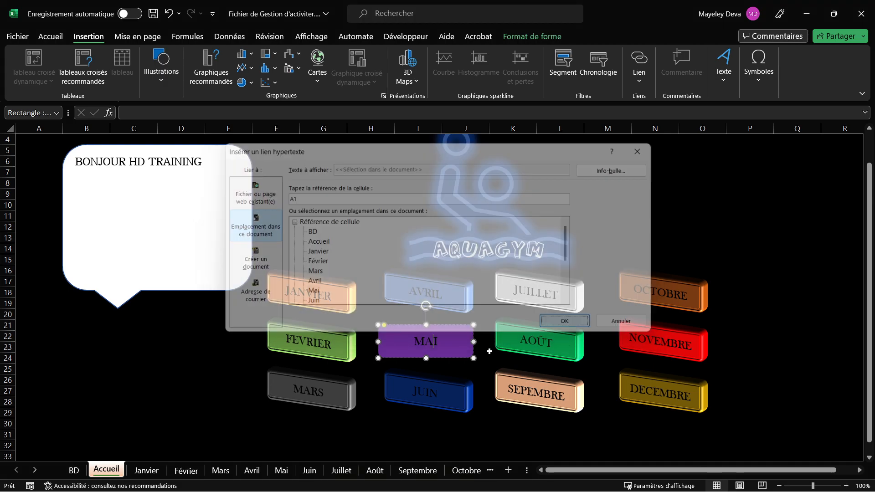
Step: Insert a hyperlink on the JUIN button to the Juin sheet in this document
{"action": "left_click", "coordinate": [442, 401]}
{"action": "left_click", "coordinate": [640, 59]}
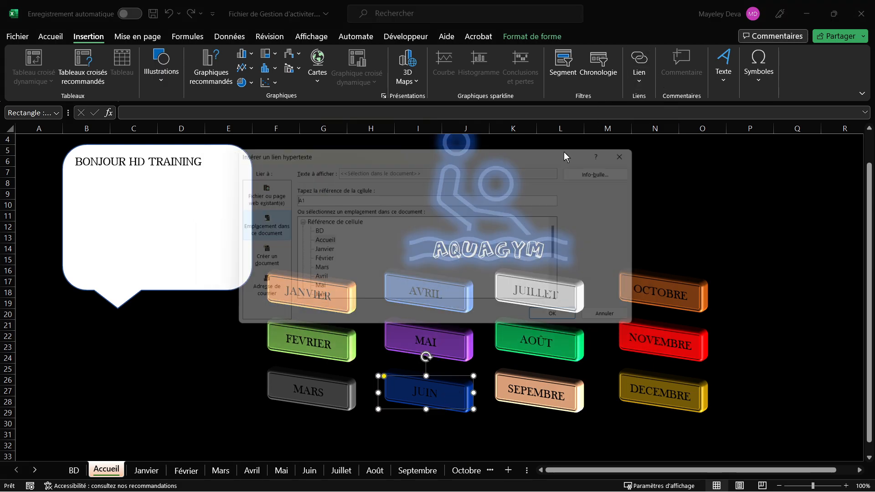
{"action": "left_click", "coordinate": [312, 303]}
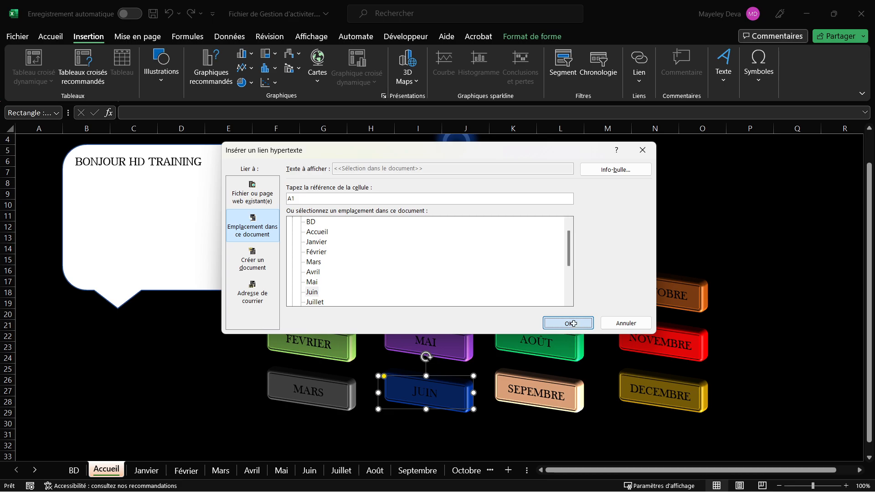
{"action": "left_click", "coordinate": [569, 323]}
Step: Insert a hyperlink on the JUILLET button to the Juillet sheet in this document
{"action": "left_click", "coordinate": [561, 278]}
{"action": "left_click", "coordinate": [639, 60]}
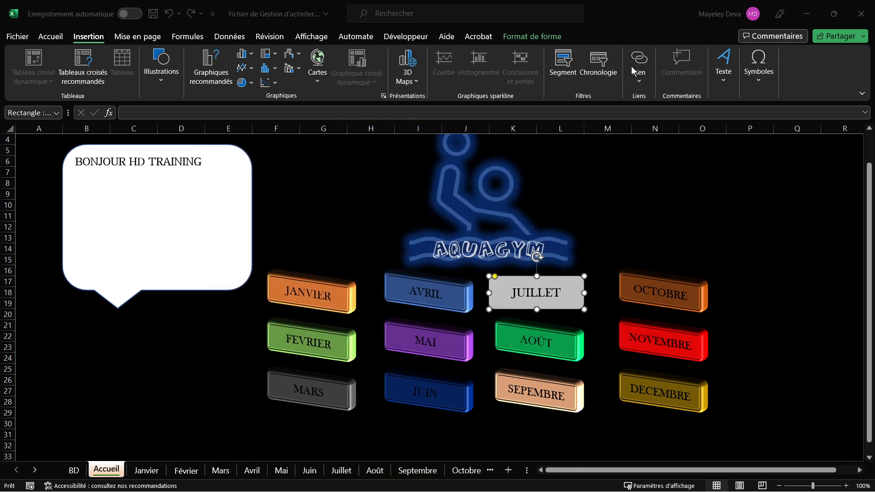
{"action": "left_click_drag", "start_coordinate": [567, 247], "coordinate": [569, 259]}
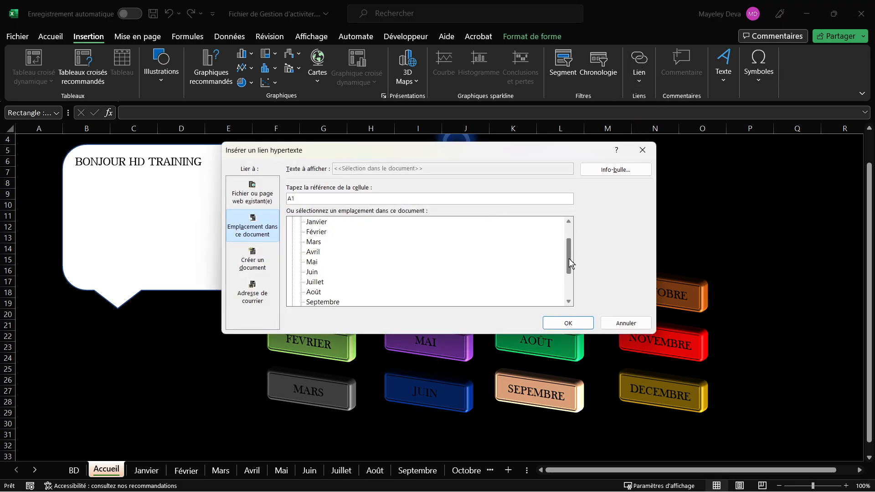
{"action": "left_click", "coordinate": [322, 283]}
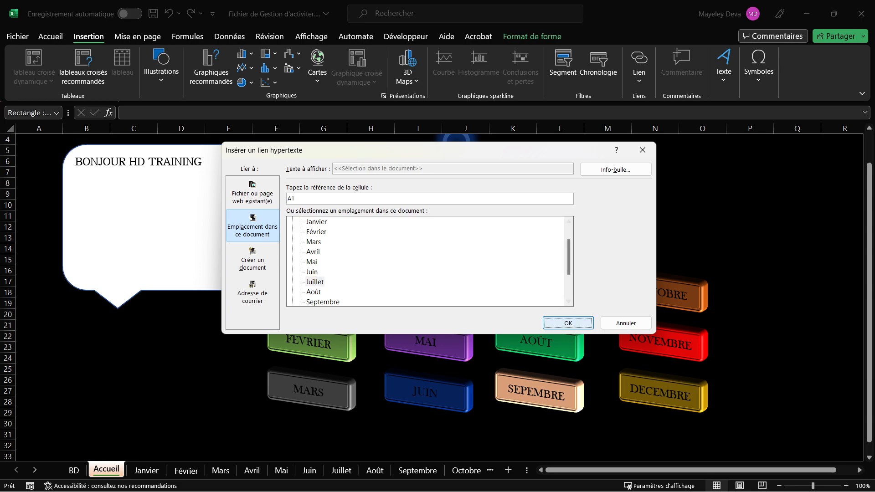
{"action": "left_click", "coordinate": [569, 324]}
Step: Insert a hyperlink on the AOÛT button to the Août sheet in this document
{"action": "left_click", "coordinate": [537, 326]}
{"action": "left_click", "coordinate": [639, 59]}
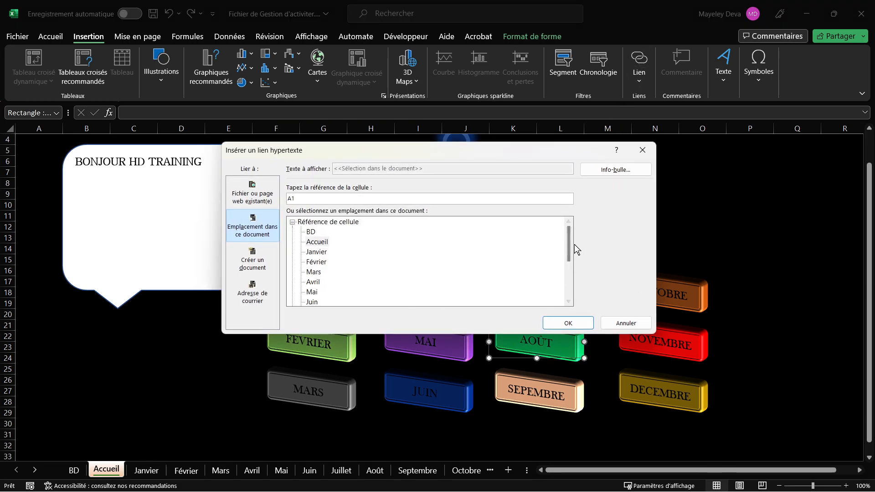
{"action": "left_click_drag", "start_coordinate": [569, 242], "coordinate": [566, 267]}
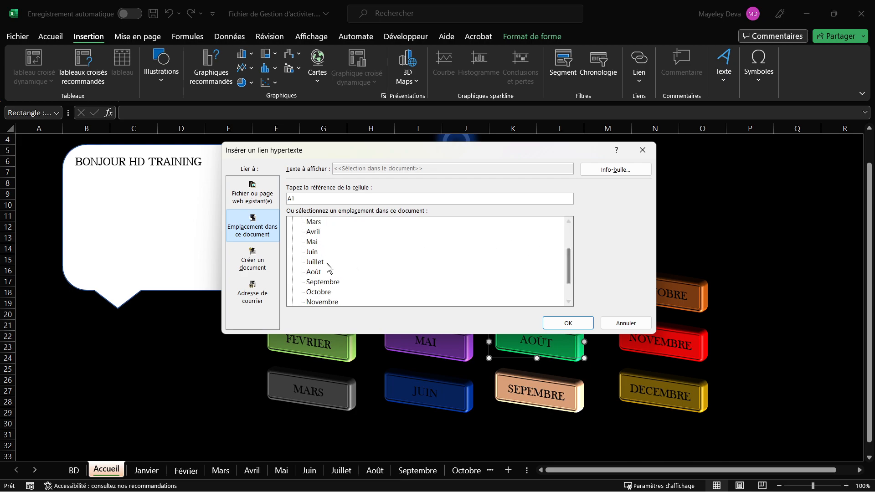
{"action": "left_click", "coordinate": [327, 271]}
{"action": "left_click", "coordinate": [565, 323]}
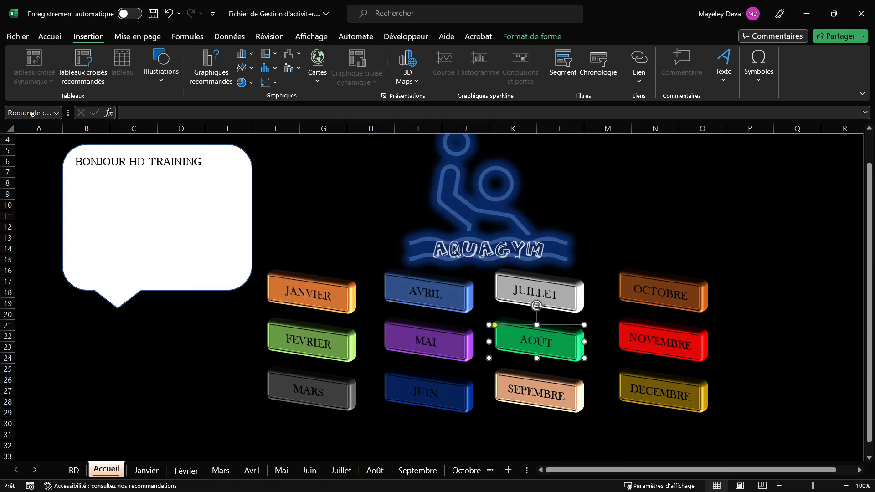
Step: Insert a hyperlink on the SEPEMBRE button to the Septembre sheet in this document
{"action": "left_click", "coordinate": [537, 392]}
{"action": "left_click", "coordinate": [639, 60]}
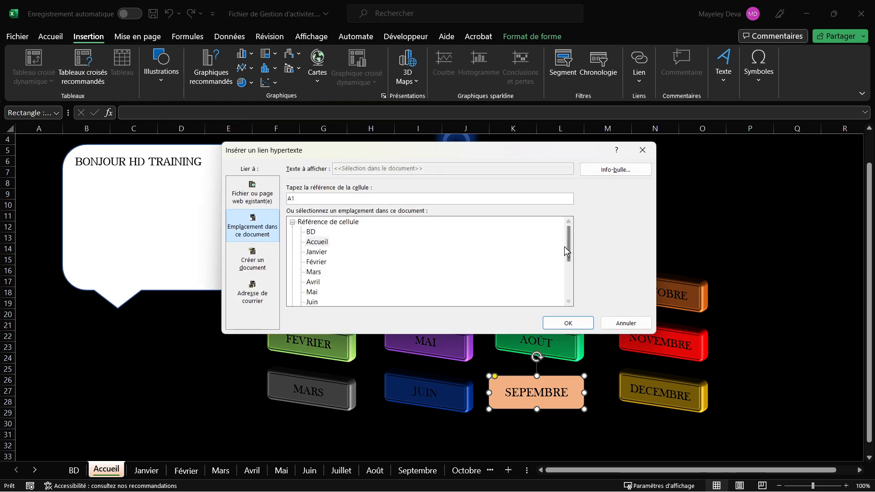
{"action": "left_click_drag", "start_coordinate": [571, 248], "coordinate": [569, 270]}
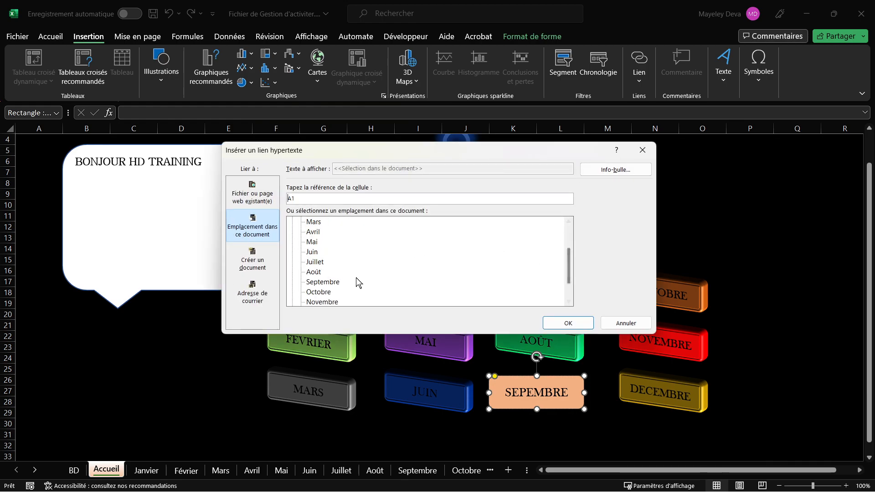
{"action": "left_click", "coordinate": [322, 281]}
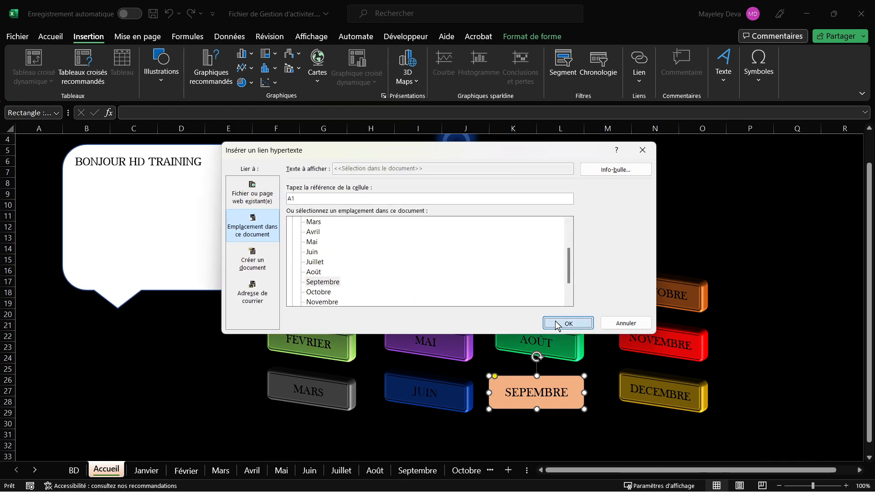
{"action": "left_click", "coordinate": [565, 323]}
Step: Insert a hyperlink on the OCTOBRE button to the Octobre sheet in this document
{"action": "left_click", "coordinate": [628, 299]}
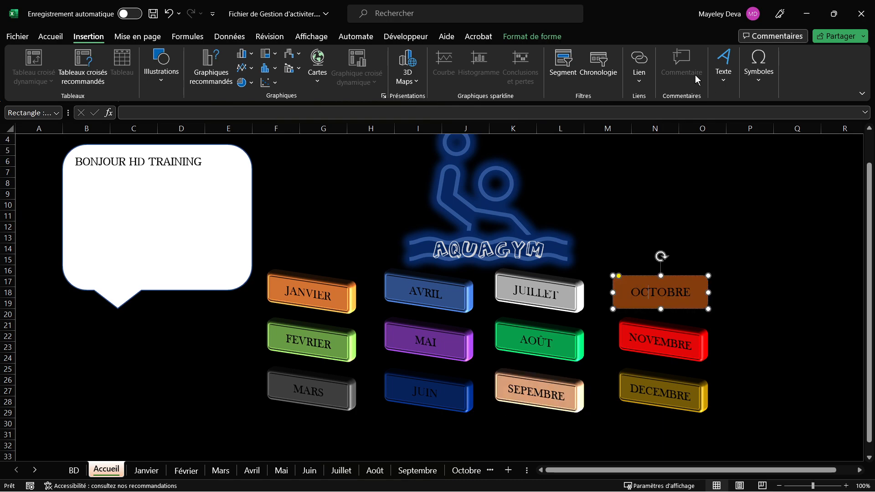
{"action": "left_click", "coordinate": [640, 62]}
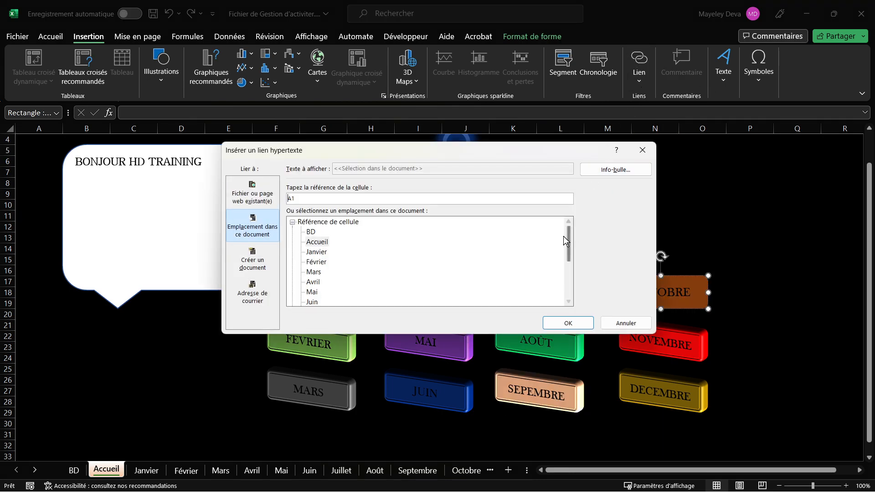
{"action": "left_click_drag", "start_coordinate": [568, 237], "coordinate": [570, 280]}
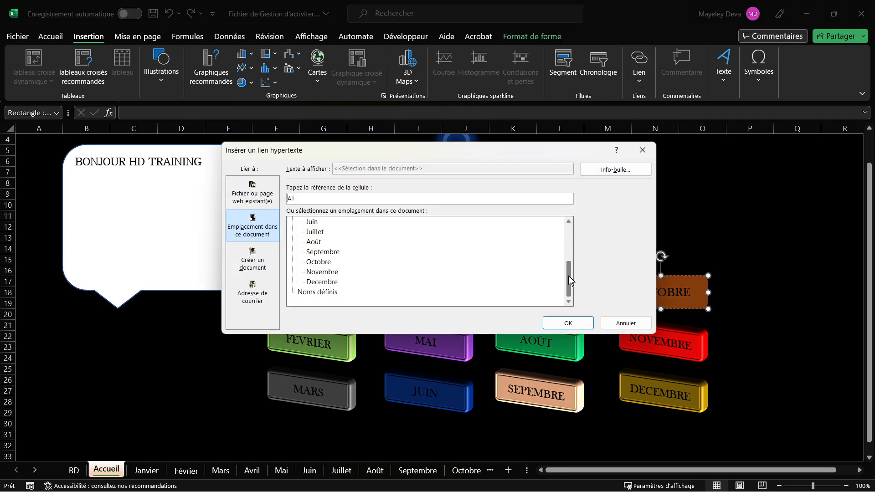
{"action": "left_click", "coordinate": [319, 262]}
{"action": "left_click", "coordinate": [565, 324]}
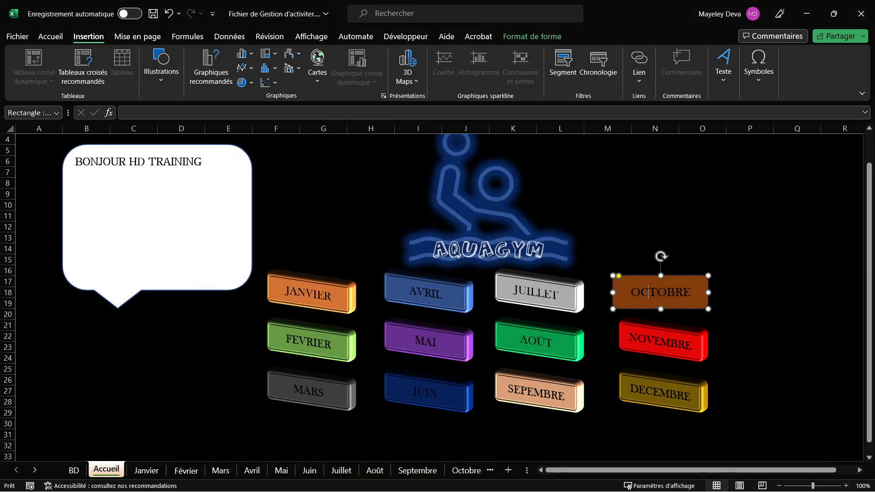
Step: Insert a hyperlink on the NOVEMBRE button to the Novembre sheet in this document
{"action": "left_click", "coordinate": [689, 336]}
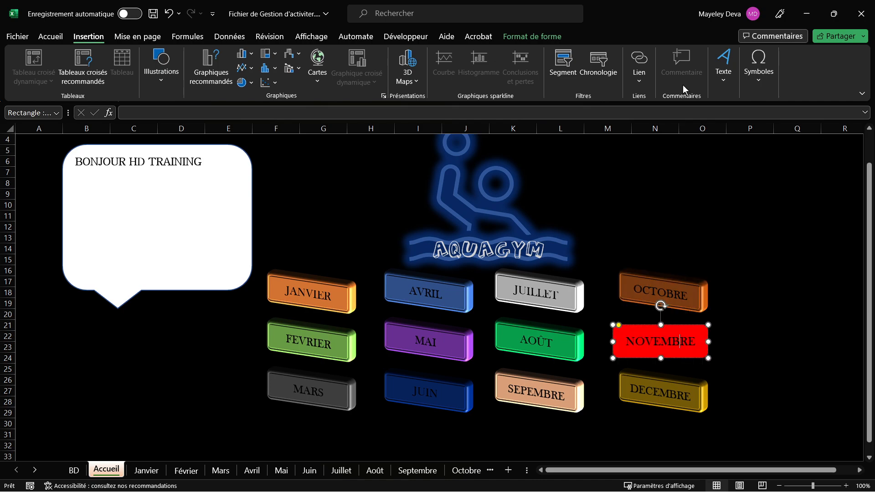
{"action": "left_click", "coordinate": [640, 58]}
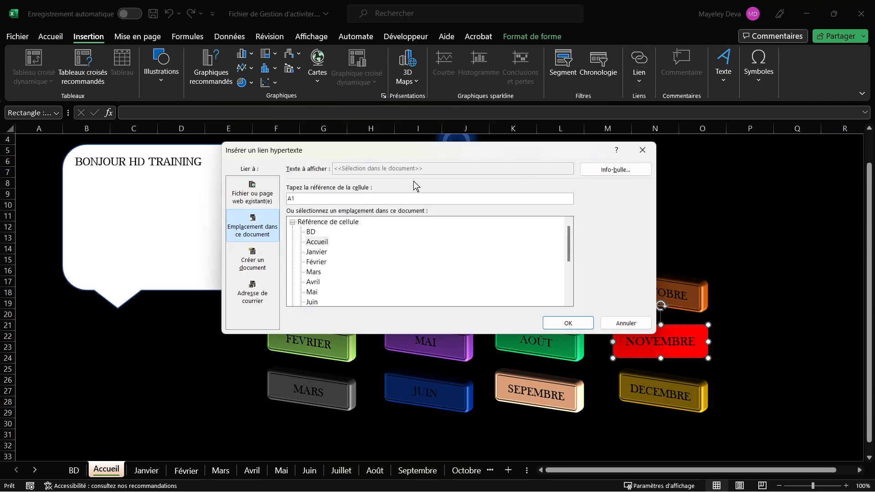
{"action": "left_click_drag", "start_coordinate": [570, 252], "coordinate": [572, 279]}
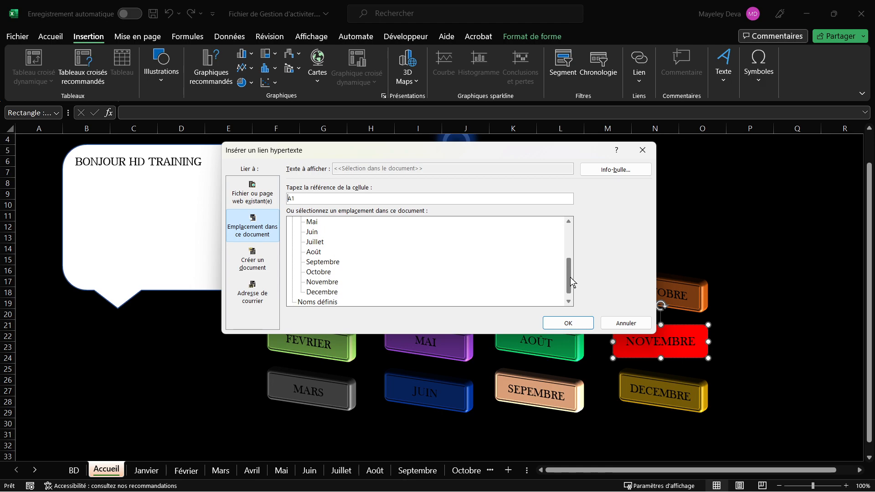
{"action": "left_click", "coordinate": [322, 282]}
{"action": "left_click", "coordinate": [568, 323]}
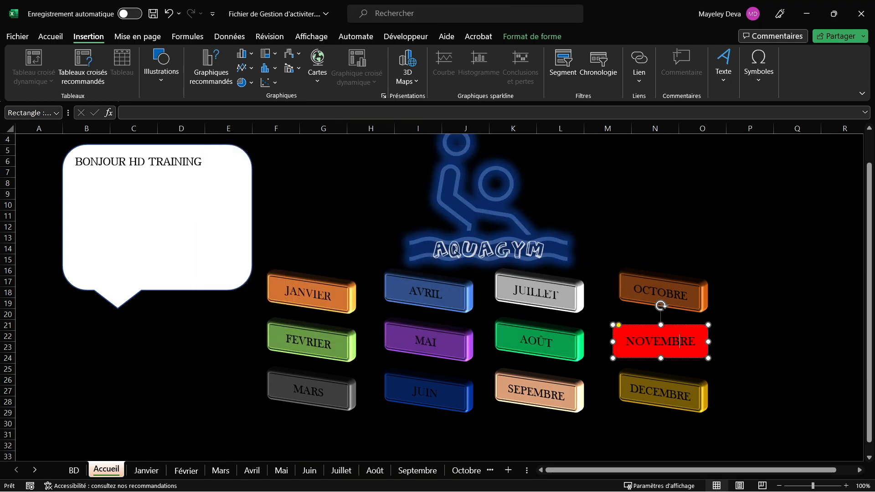
Step: Insert a hyperlink on the DECEMBRE button to the Decembre sheet in this document, then deselect the button
{"action": "left_click", "coordinate": [671, 393]}
{"action": "left_click", "coordinate": [635, 58]}
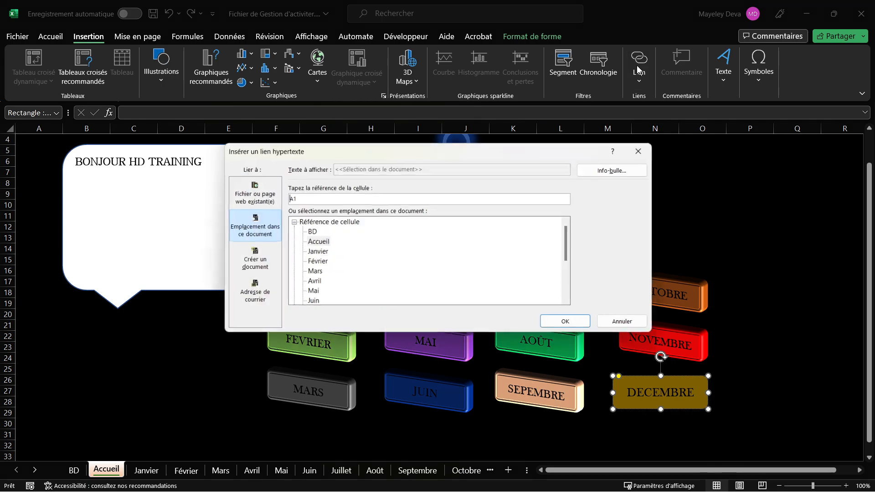
{"action": "left_click_drag", "start_coordinate": [570, 242], "coordinate": [569, 300]}
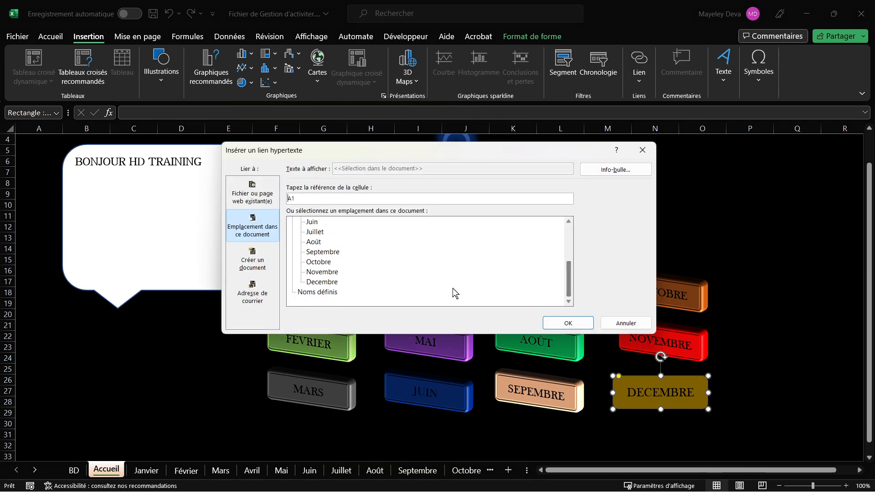
{"action": "left_click", "coordinate": [329, 282]}
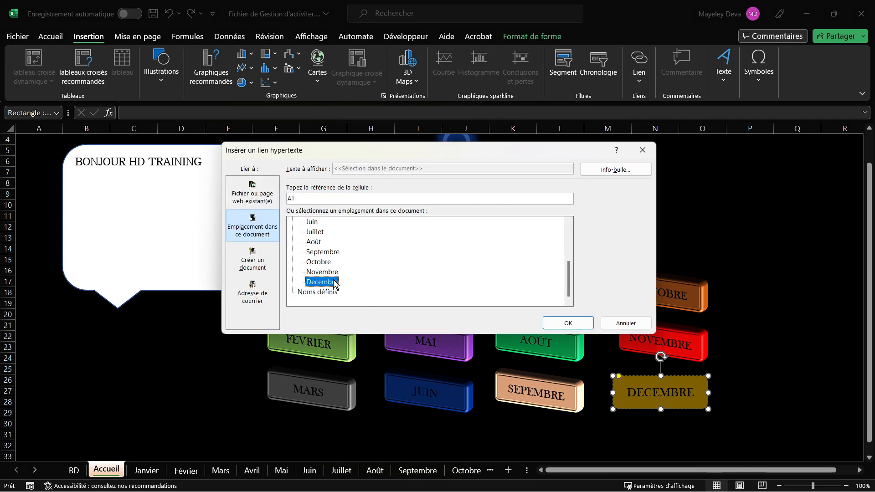
{"action": "left_click", "coordinate": [567, 324]}
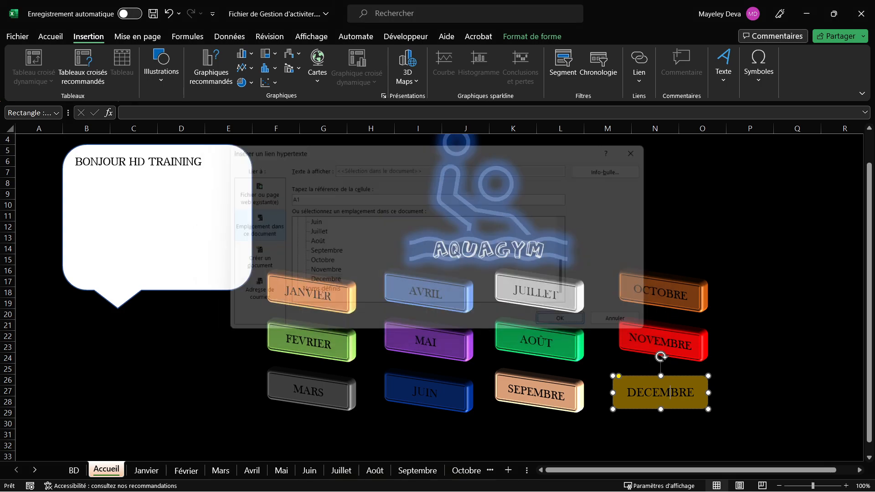
{"action": "left_click", "coordinate": [697, 213]}
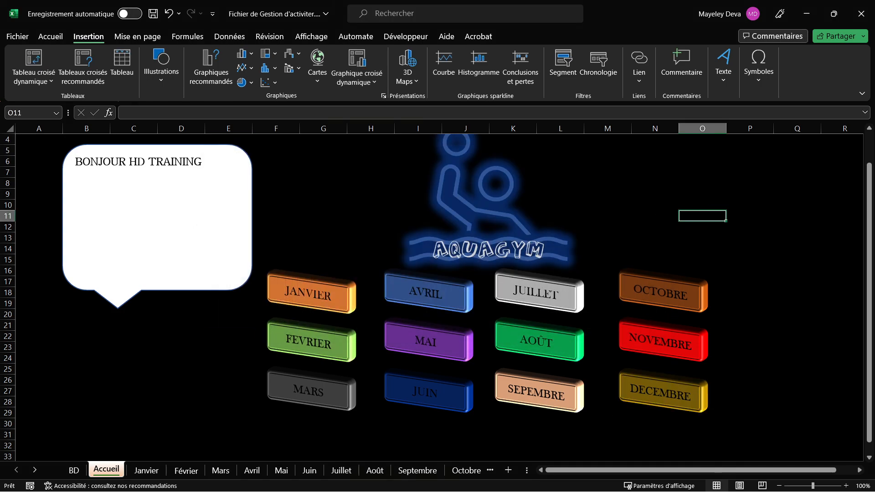
Step: Test the JANVIER, FEVRIER and AOÛT button links from Accueil, returning to Accueil after each one
{"action": "left_click", "coordinate": [320, 297]}
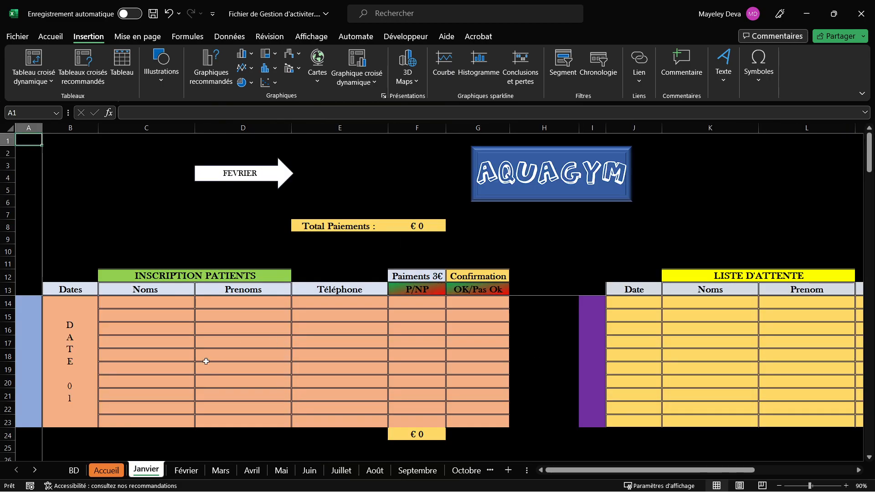
{"action": "left_click", "coordinate": [111, 476]}
{"action": "left_click", "coordinate": [280, 341]}
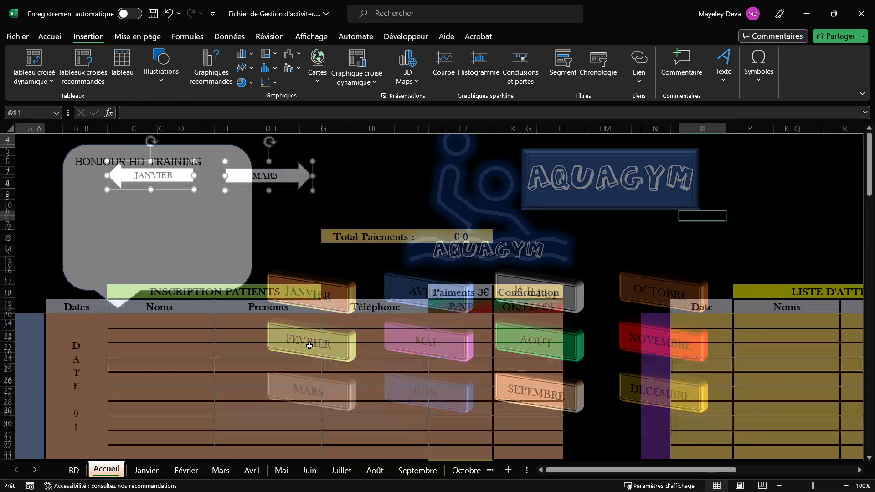
{"action": "left_click", "coordinate": [112, 475]}
{"action": "left_click", "coordinate": [560, 350]}
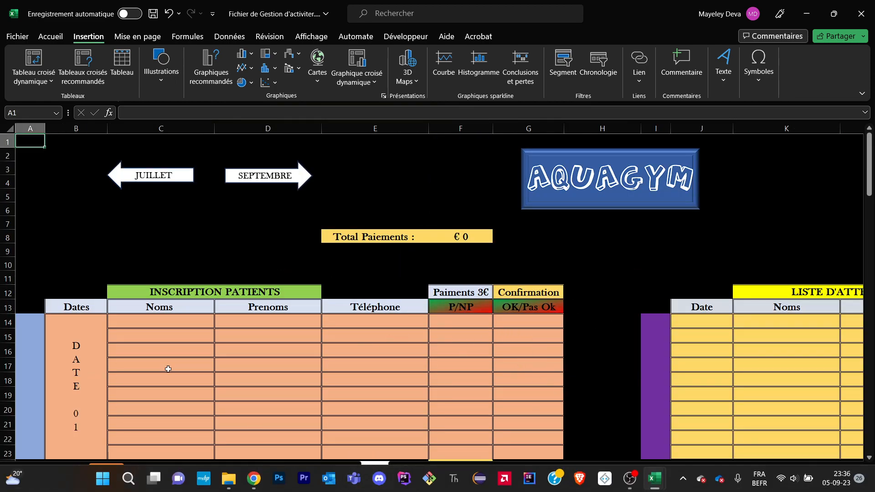
{"action": "left_click", "coordinate": [106, 470]}
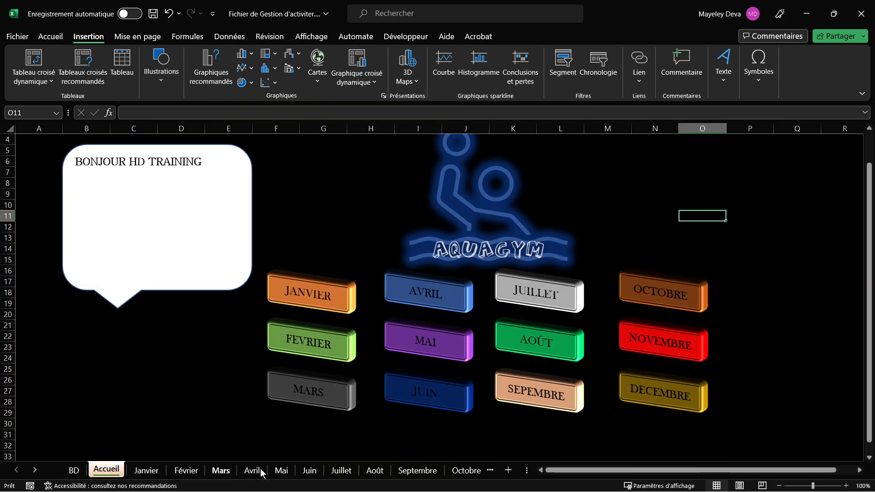
Step: Open the Juin sheet and deselect its MAI and JUILLET arrows
{"action": "left_click", "coordinate": [310, 470]}
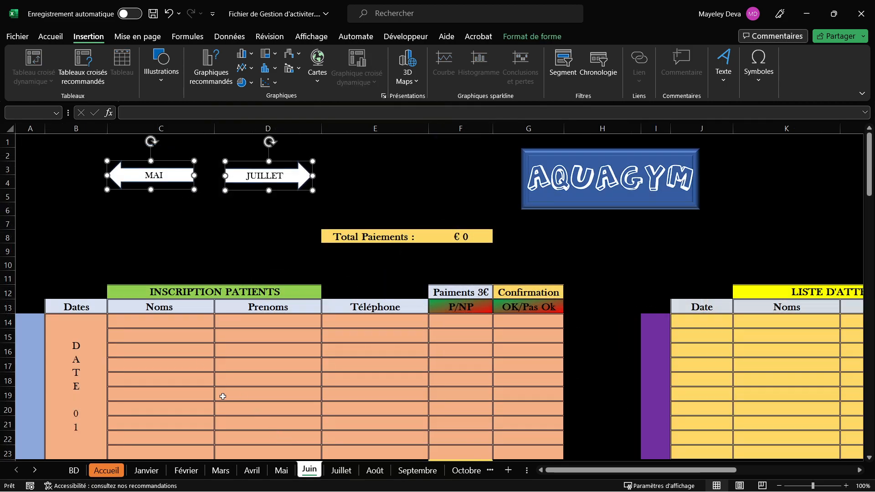
{"action": "left_click", "coordinate": [257, 383]}
{"action": "left_click_drag", "start_coordinate": [311, 235], "coordinate": [314, 223]}
{"action": "left_click", "coordinate": [404, 168]}
{"action": "left_click", "coordinate": [193, 250]}
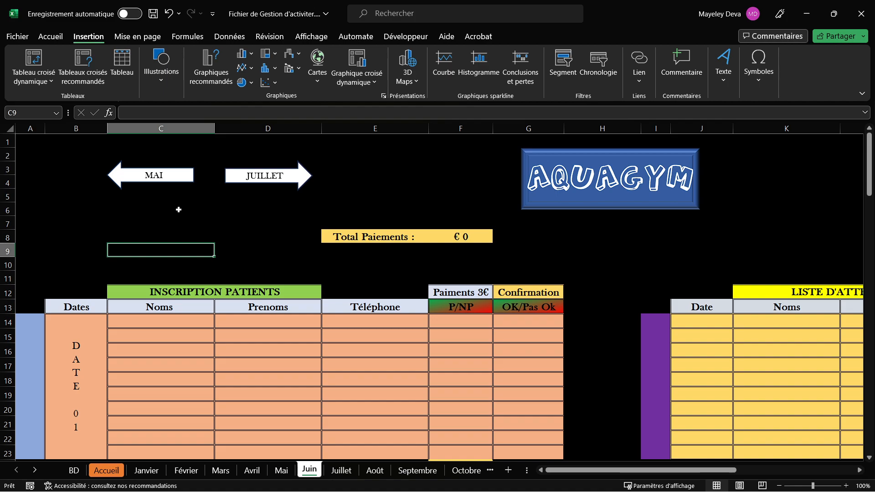
Step: Nudge the MARS arrow on the Février sheet slightly closer to the JANVIER arrow
{"action": "left_click", "coordinate": [146, 470]}
{"action": "left_click", "coordinate": [187, 471]}
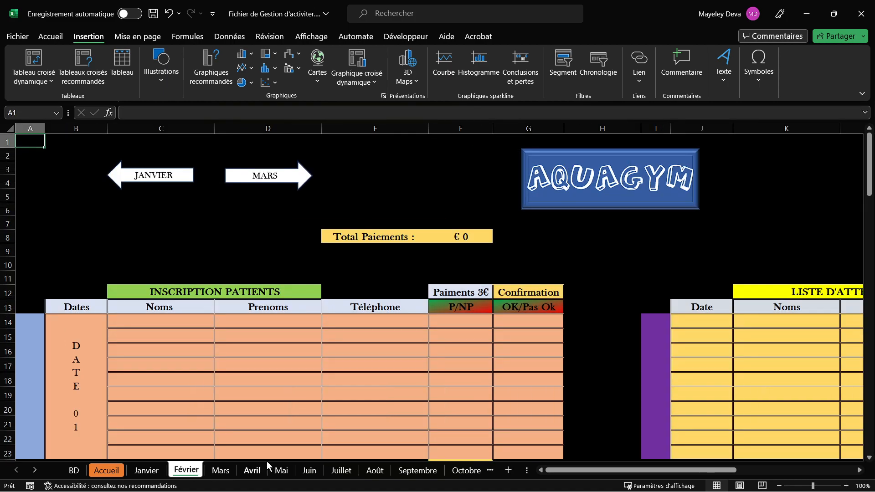
{"action": "left_click", "coordinate": [163, 182]}
{"action": "left_click_drag", "start_coordinate": [259, 173], "coordinate": [257, 173]}
{"action": "left_click", "coordinate": [178, 182]}
Step: Insert a hyperlink on the Janvier sheet's FEVRIER arrow to the Février sheet in this document
{"action": "left_click", "coordinate": [147, 471]}
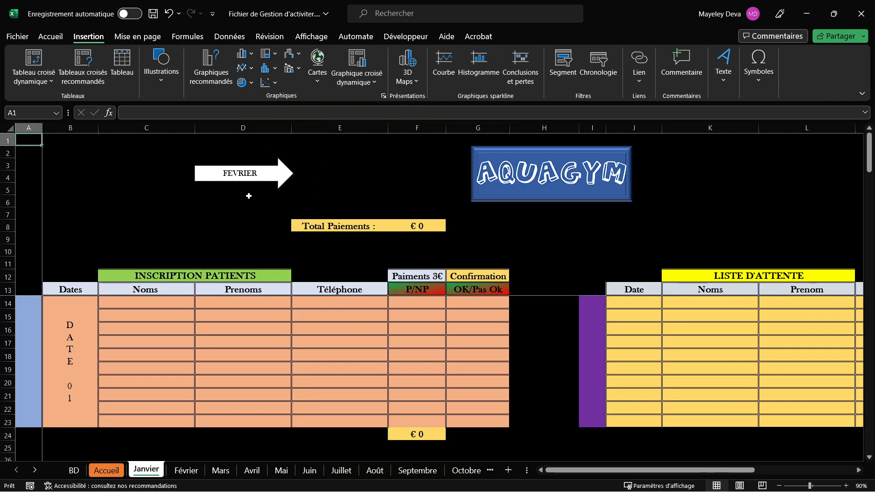
{"action": "left_click", "coordinate": [246, 173]}
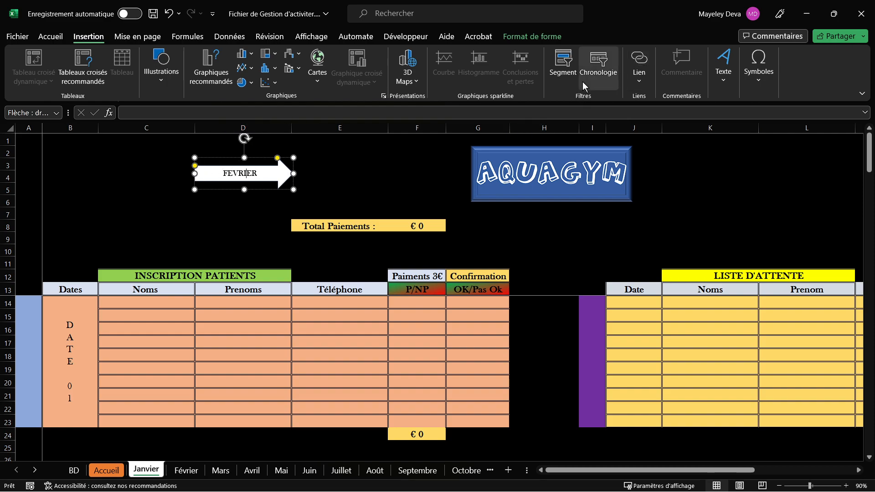
{"action": "left_click", "coordinate": [639, 64]}
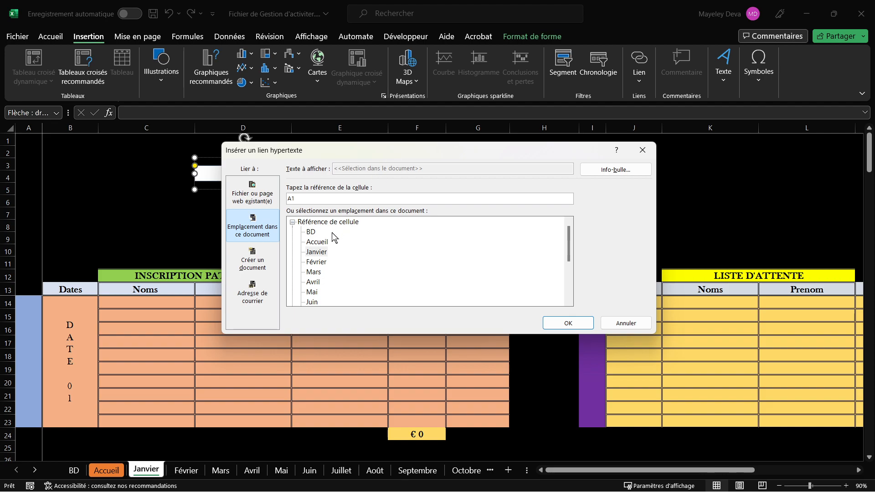
{"action": "left_click", "coordinate": [316, 262]}
{"action": "left_click", "coordinate": [579, 323]}
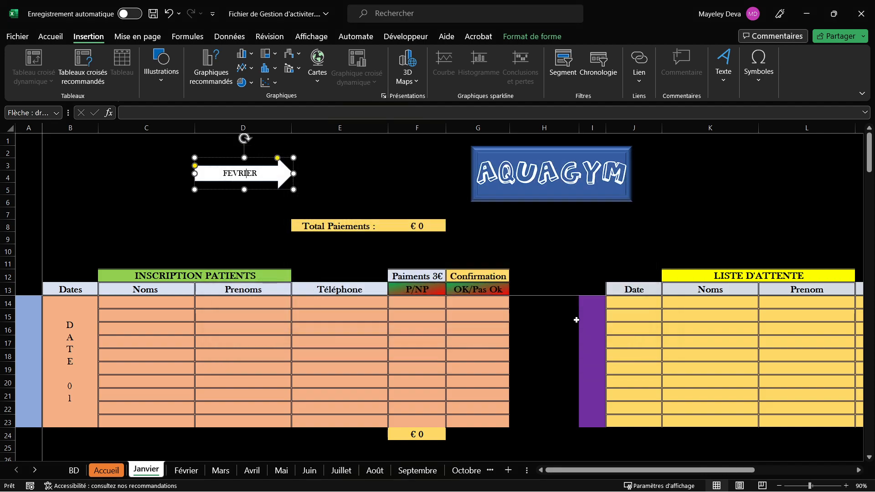
{"action": "left_click", "coordinate": [412, 184]}
Step: Follow the FEVRIER arrow link and hyperlink the Février sheet's JANVIER arrow to the Janvier sheet
{"action": "left_click", "coordinate": [252, 175]}
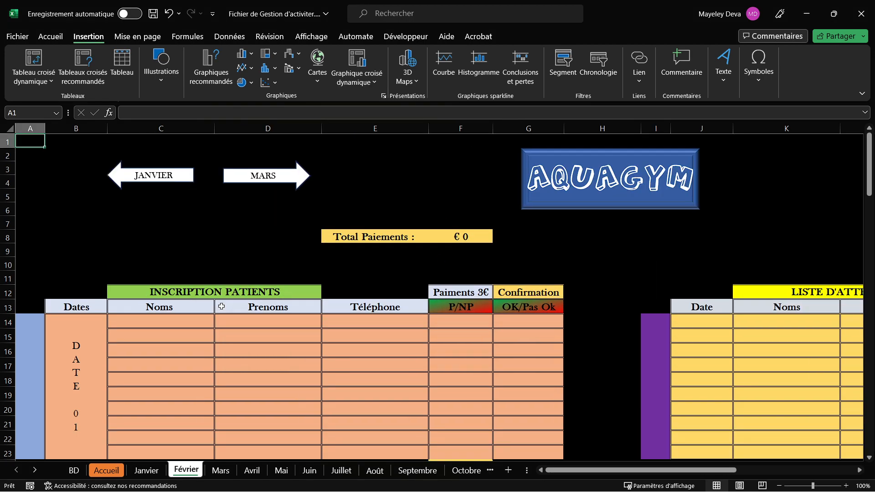
{"action": "left_click", "coordinate": [153, 176]}
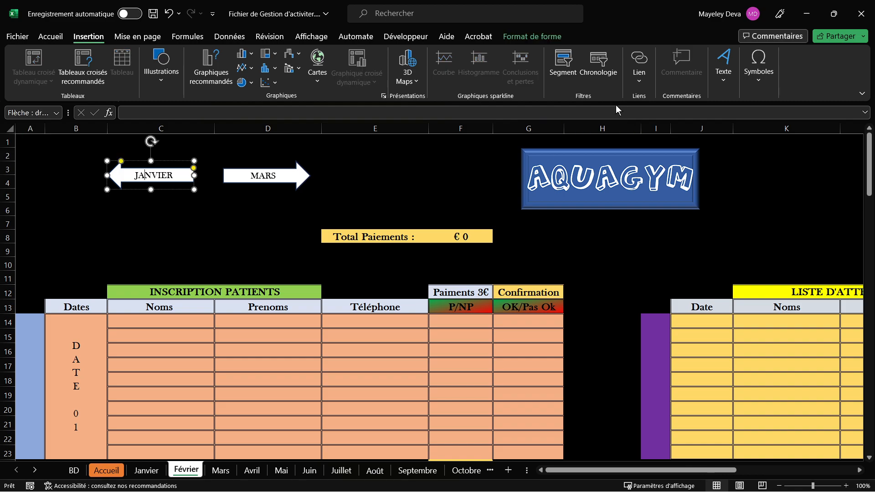
{"action": "left_click", "coordinate": [639, 64]}
{"action": "left_click", "coordinate": [322, 252]}
{"action": "left_click", "coordinate": [565, 323]}
Step: Insert a hyperlink on the Février sheet's MARS arrow to the Mars sheet and deselect the arrow
{"action": "left_click", "coordinate": [263, 176]}
{"action": "left_click", "coordinate": [639, 64]}
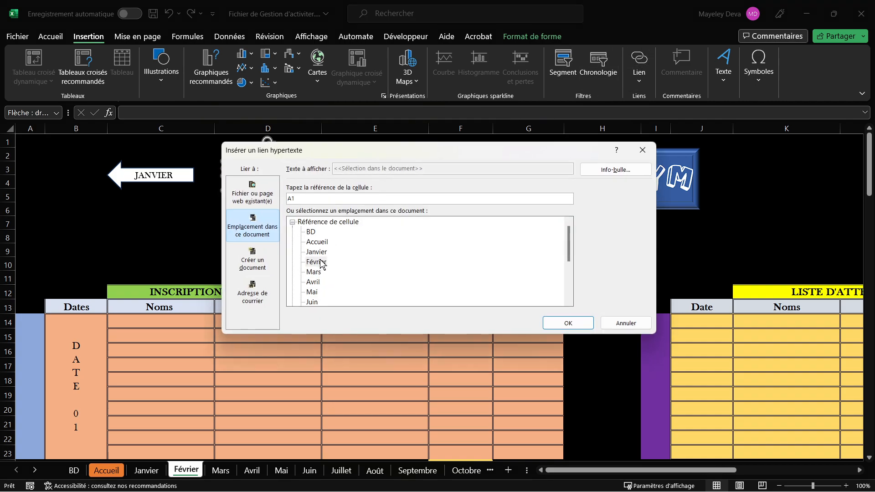
{"action": "left_click", "coordinate": [313, 271]}
{"action": "left_click", "coordinate": [567, 323]}
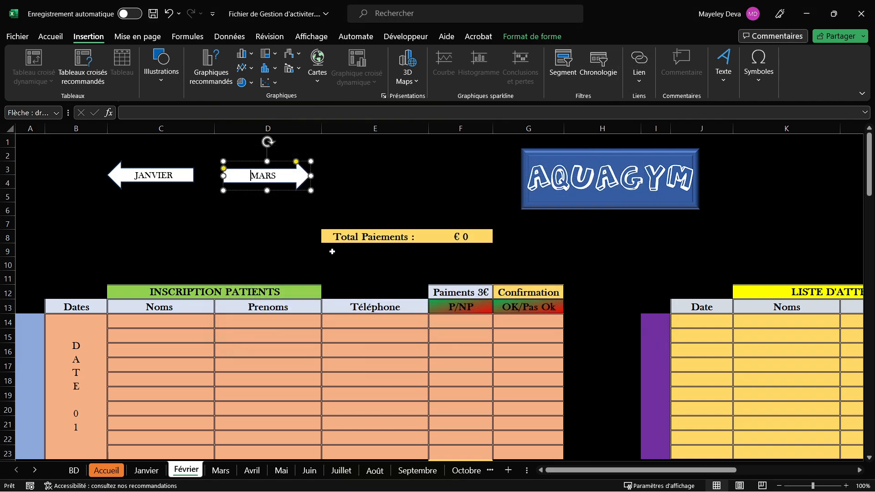
{"action": "key", "text": "Escape"}
Step: Test the arrow links from Février to Janvier, back to Février, and on to Mars
{"action": "left_click", "coordinate": [175, 187]}
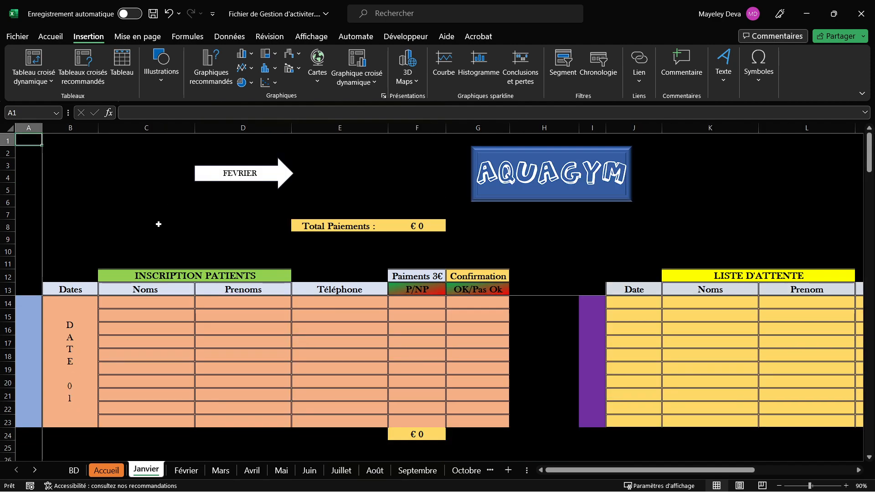
{"action": "left_click", "coordinate": [246, 172]}
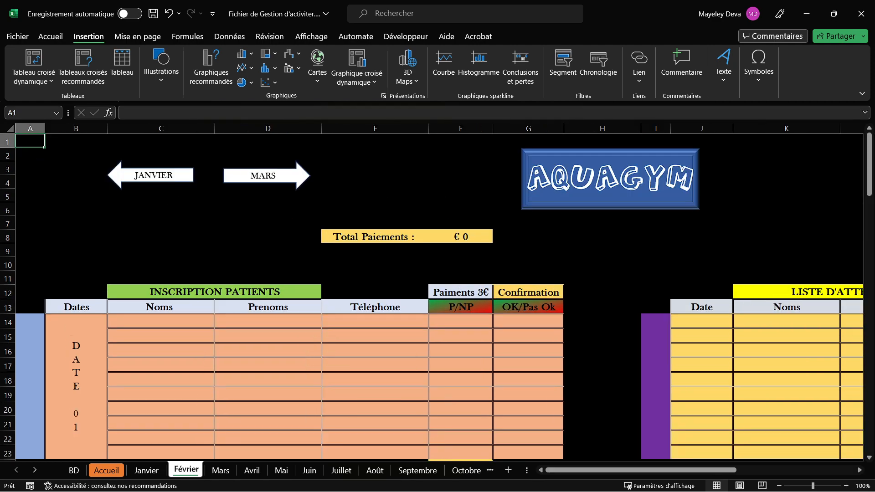
{"action": "left_click", "coordinate": [262, 173]}
Step: Insert a hyperlink on the Mars sheet's FEVRIER arrow to the Février sheet in this document
{"action": "left_click", "coordinate": [168, 176]}
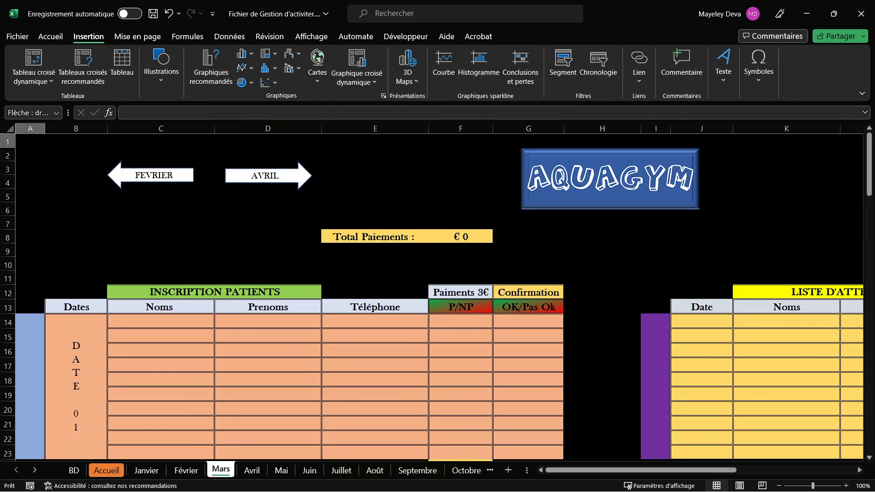
{"action": "left_click", "coordinate": [636, 81]}
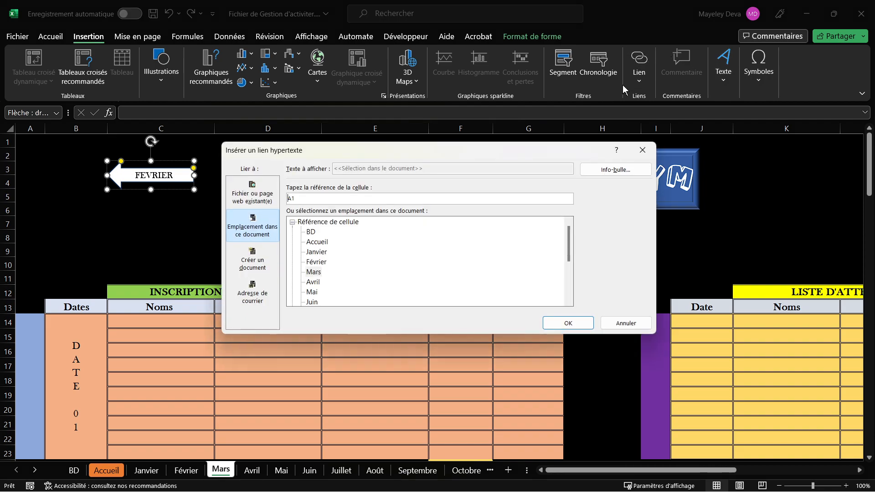
{"action": "left_click", "coordinate": [321, 263]}
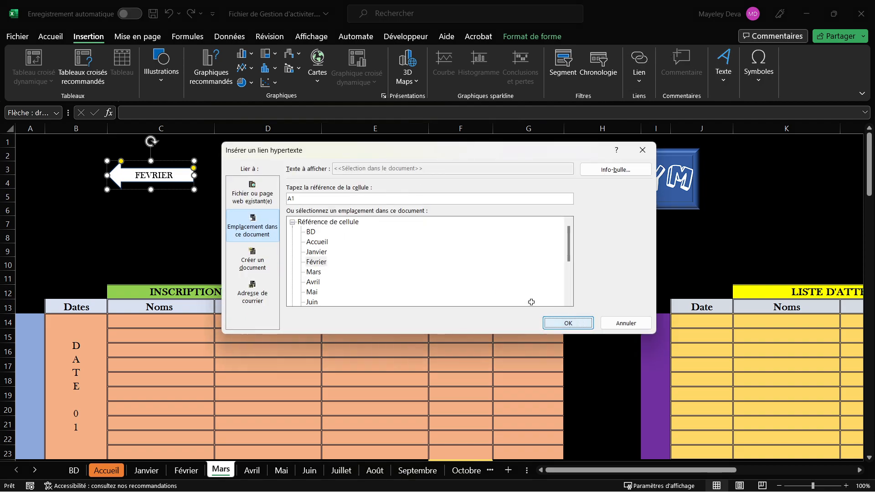
{"action": "left_click", "coordinate": [565, 323]}
Step: Insert a hyperlink on the Mars sheet's AVRIL arrow to the Avril sheet in this document
{"action": "left_click", "coordinate": [265, 176]}
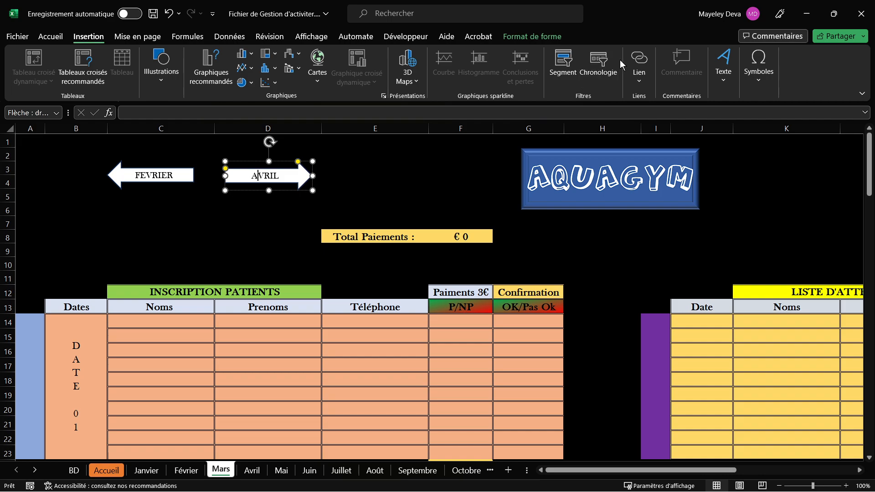
{"action": "left_click", "coordinate": [638, 68]}
{"action": "left_click", "coordinate": [313, 272]}
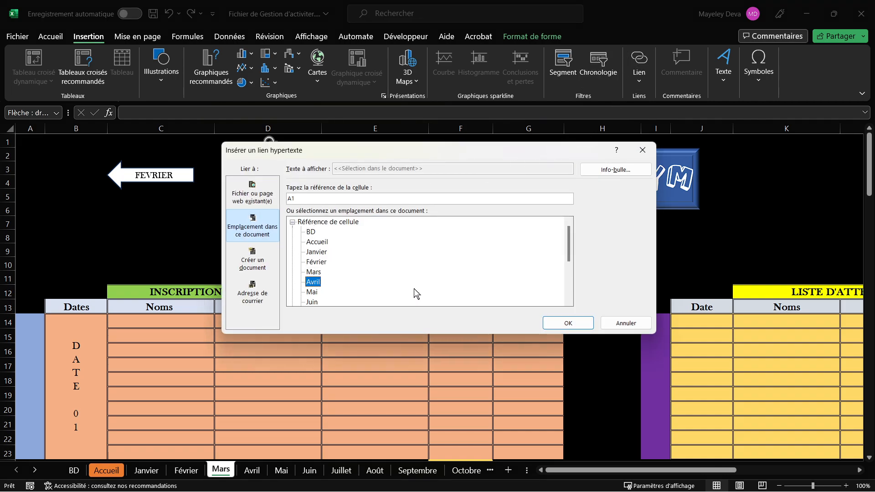
{"action": "left_click", "coordinate": [566, 324]}
Step: Deselect the Mars sheet's arrow and test the arrow links back and forth between the first months' sheets
{"action": "left_click", "coordinate": [153, 180]}
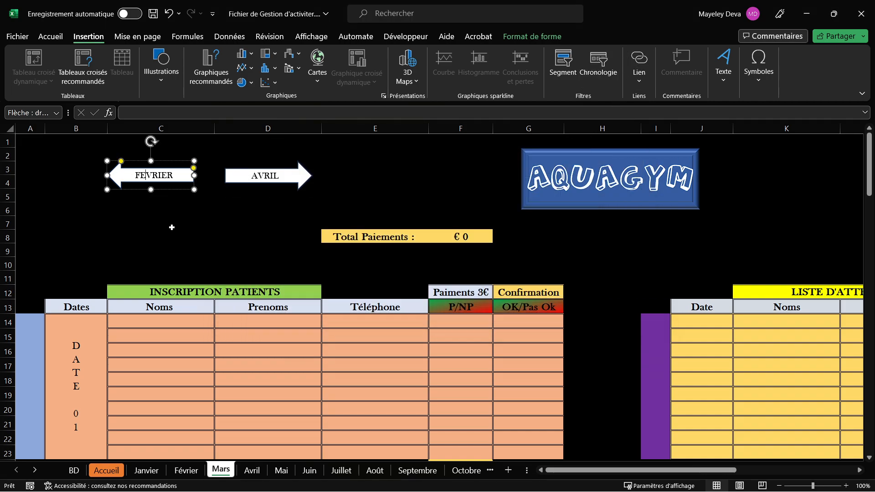
{"action": "left_click", "coordinate": [212, 233]}
{"action": "left_click", "coordinate": [165, 180]}
{"action": "left_click", "coordinate": [236, 187]}
{"action": "left_click", "coordinate": [176, 171]}
{"action": "left_click", "coordinate": [252, 182]}
{"action": "left_click", "coordinate": [184, 180]}
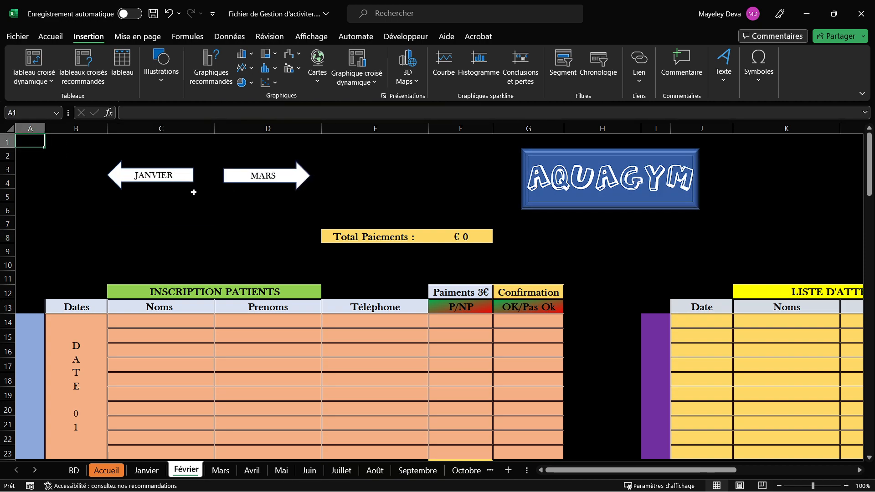
{"action": "left_click", "coordinate": [267, 178]}
Step: Follow the arrow links to the Avril sheet and hyperlink its MARS arrow to the Mars sheet in this document
{"action": "left_click", "coordinate": [272, 179]}
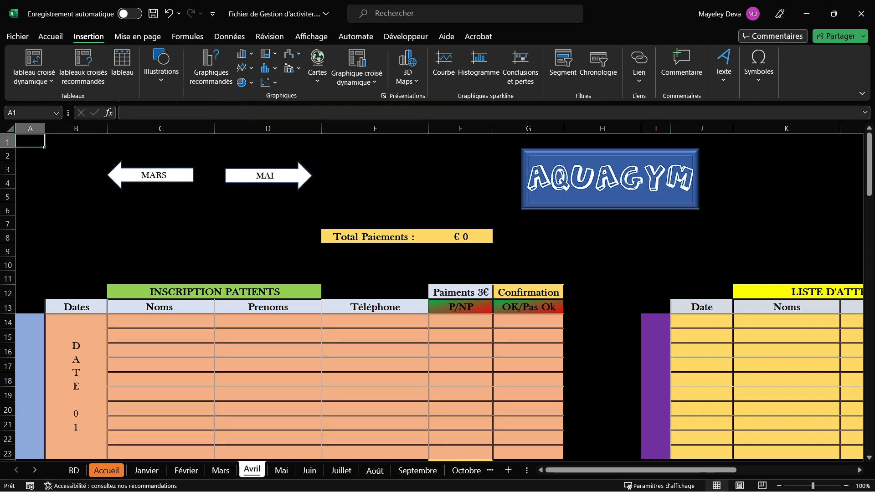
{"action": "left_click", "coordinate": [183, 176]}
{"action": "left_click", "coordinate": [632, 60]}
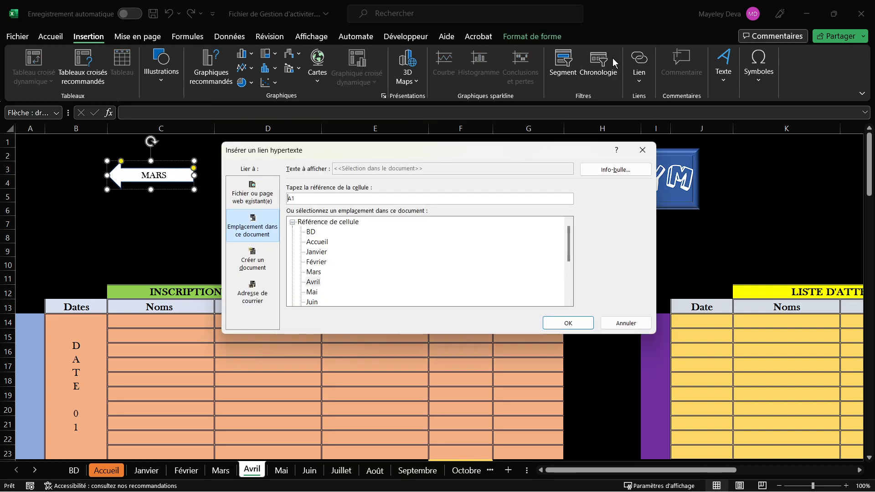
{"action": "left_click", "coordinate": [319, 272]}
{"action": "left_click", "coordinate": [561, 323]}
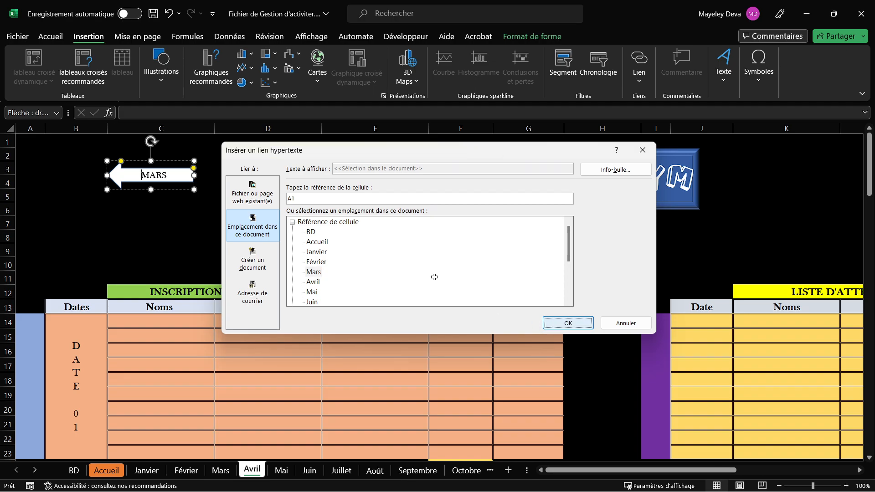
Step: Insert a hyperlink on the Avril sheet's MAI arrow to the Mai sheet in this document, and deselect the arrow
{"action": "left_click", "coordinate": [289, 183]}
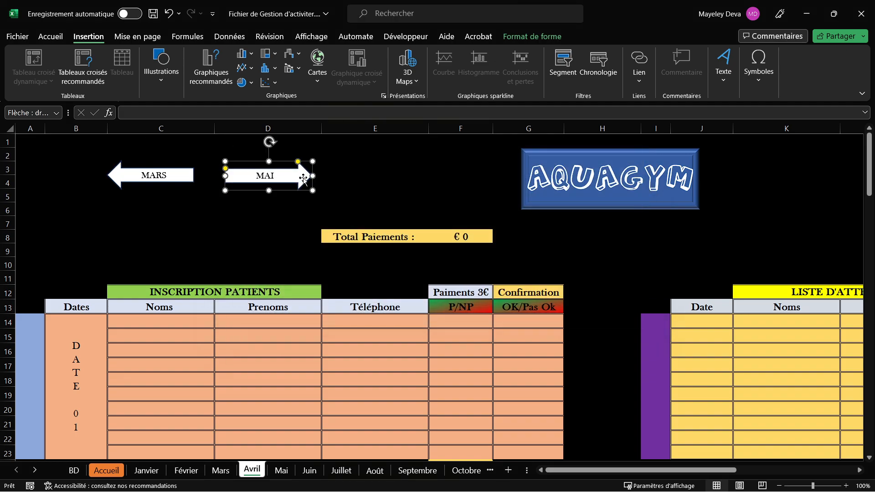
{"action": "left_click", "coordinate": [637, 64]}
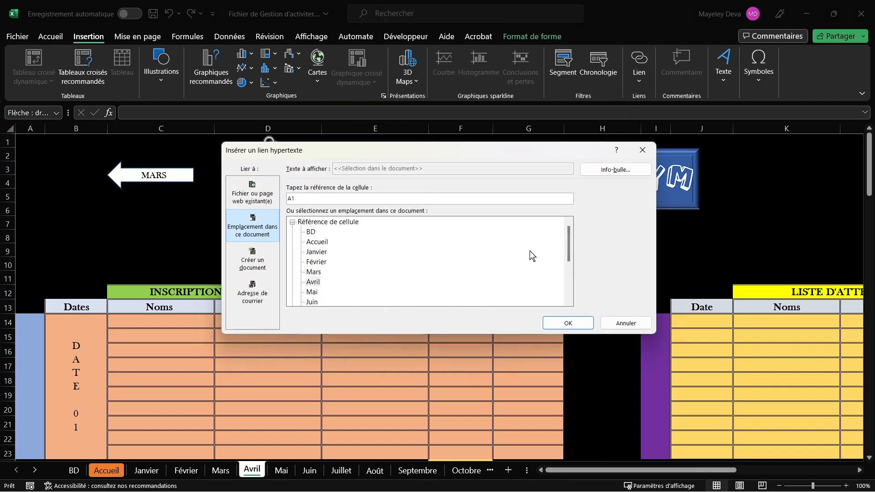
{"action": "left_click", "coordinate": [314, 292]}
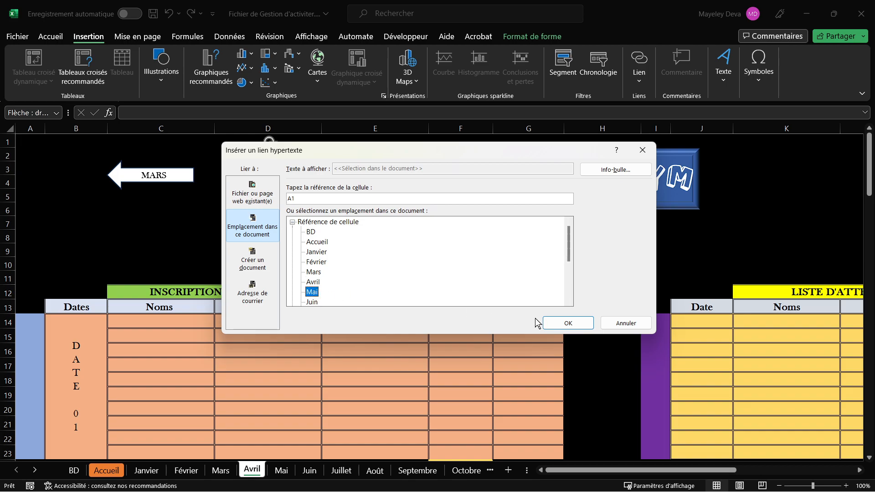
{"action": "left_click", "coordinate": [569, 323]}
{"action": "left_click", "coordinate": [280, 192]}
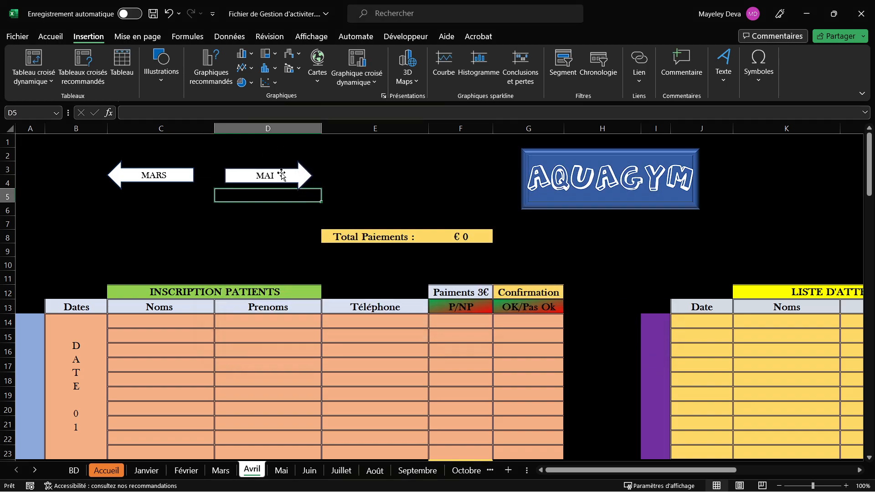
Step: Follow the MAI arrow to the Mai sheet and hyperlink its AVRIL arrow to the Avril sheet in this document
{"action": "left_click", "coordinate": [284, 175]}
{"action": "left_click", "coordinate": [153, 175], "text": "ctrl"}
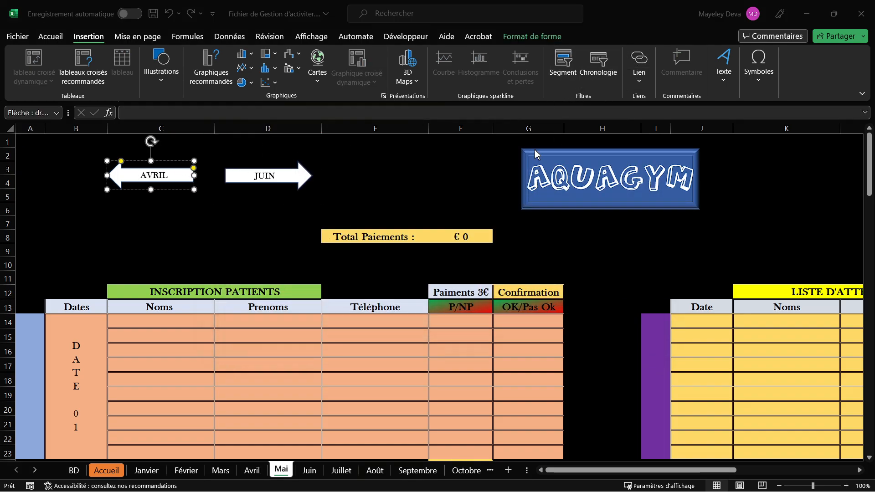
{"action": "key", "text": "ctrl+k"}
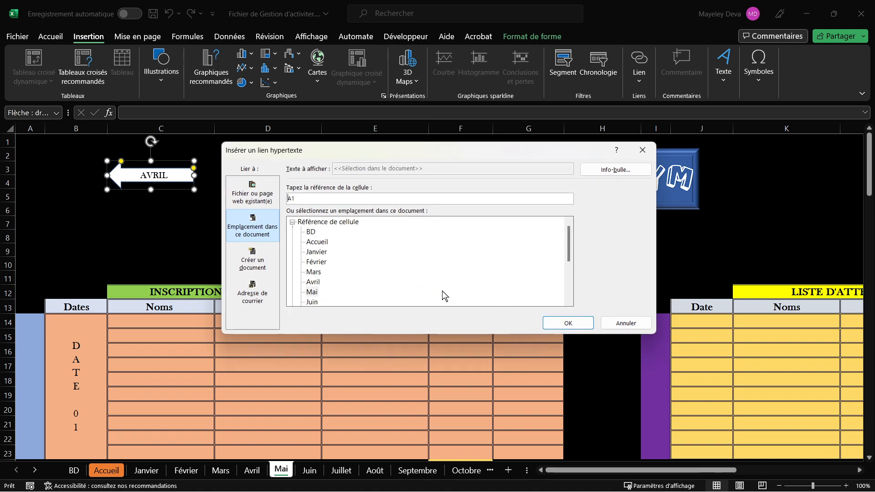
{"action": "left_click", "coordinate": [320, 291]}
{"action": "left_click", "coordinate": [319, 282]}
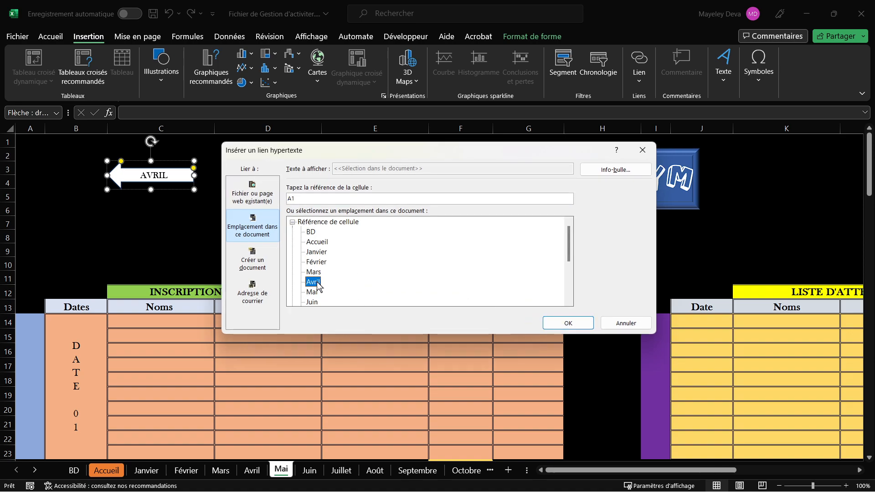
{"action": "left_click", "coordinate": [583, 324]}
Step: Insert a hyperlink on the Mai sheet's JUIN arrow to the Juin sheet in this document, and deselect the arrow
{"action": "left_click", "coordinate": [269, 175]}
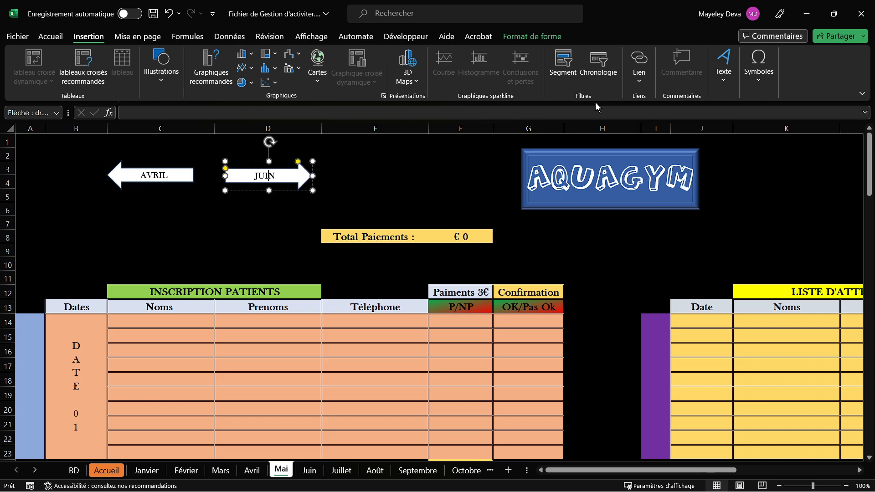
{"action": "left_click", "coordinate": [640, 58]}
{"action": "left_click", "coordinate": [310, 303]}
{"action": "left_click", "coordinate": [568, 323]}
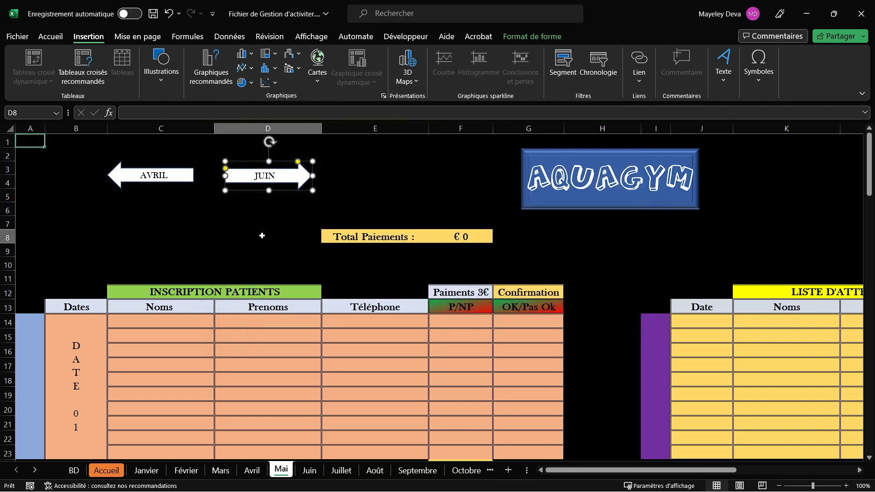
{"action": "left_click", "coordinate": [262, 236]}
Step: Follow the JUIN arrow to the Juin sheet and hyperlink its MAI arrow to the Mai sheet in this document
{"action": "left_click", "coordinate": [275, 179]}
{"action": "left_click", "coordinate": [166, 169]}
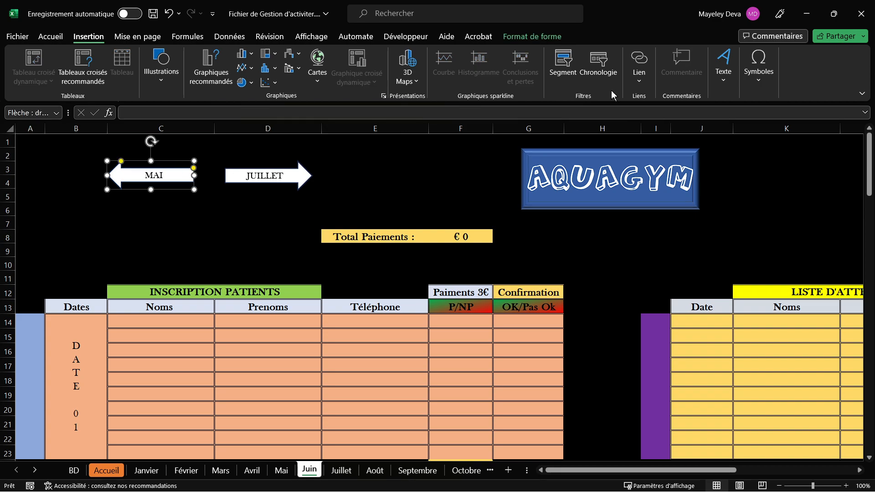
{"action": "left_click", "coordinate": [640, 64]}
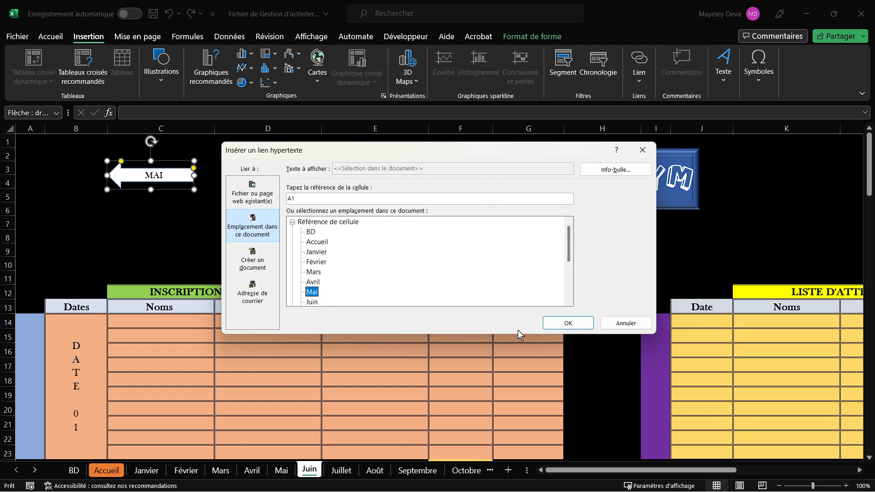
{"action": "left_click", "coordinate": [565, 323]}
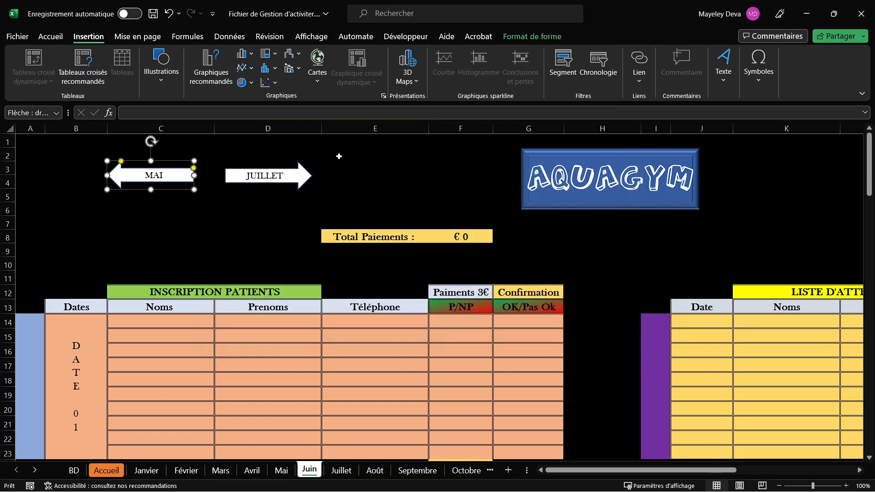
{"action": "left_click", "coordinate": [298, 180]}
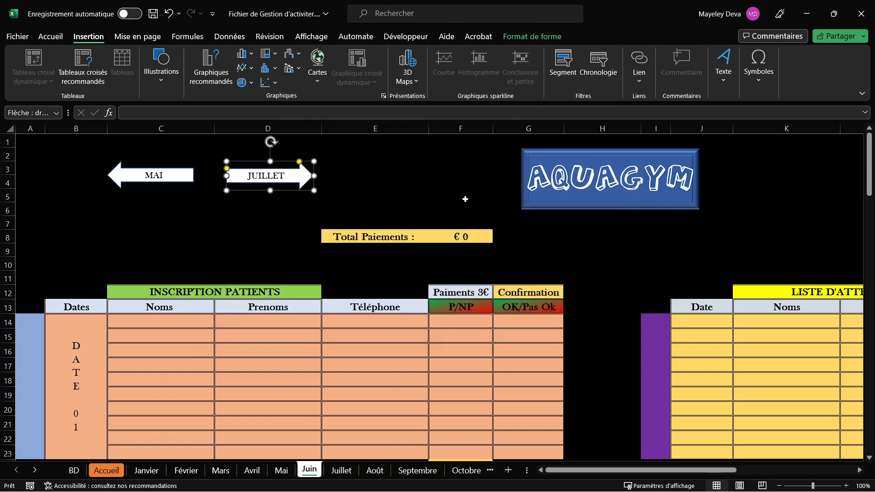
{"action": "key", "text": "ctrl+z"}
{"action": "left_click", "coordinate": [283, 237]}
Step: Insert a hyperlink on the Juin sheet's JUILLET arrow to the Juillet sheet in this document, and deselect the arrow
{"action": "left_click", "coordinate": [266, 176]}
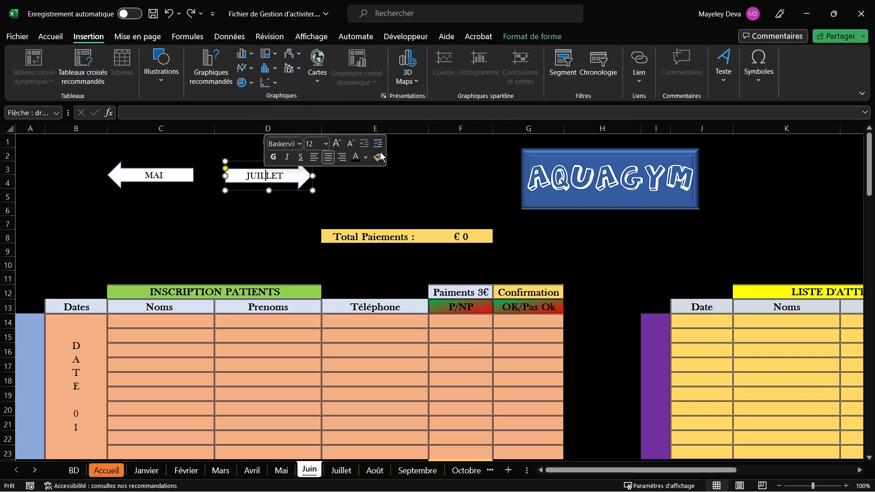
{"action": "left_click", "coordinate": [649, 73]}
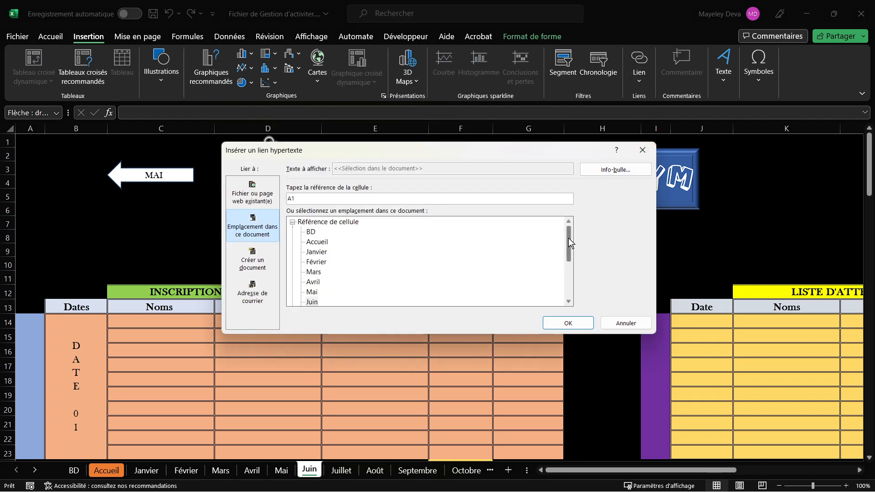
{"action": "left_click_drag", "start_coordinate": [569, 245], "coordinate": [563, 261]}
{"action": "left_click", "coordinate": [316, 263]}
{"action": "left_click", "coordinate": [558, 317]}
{"action": "left_click", "coordinate": [259, 203]}
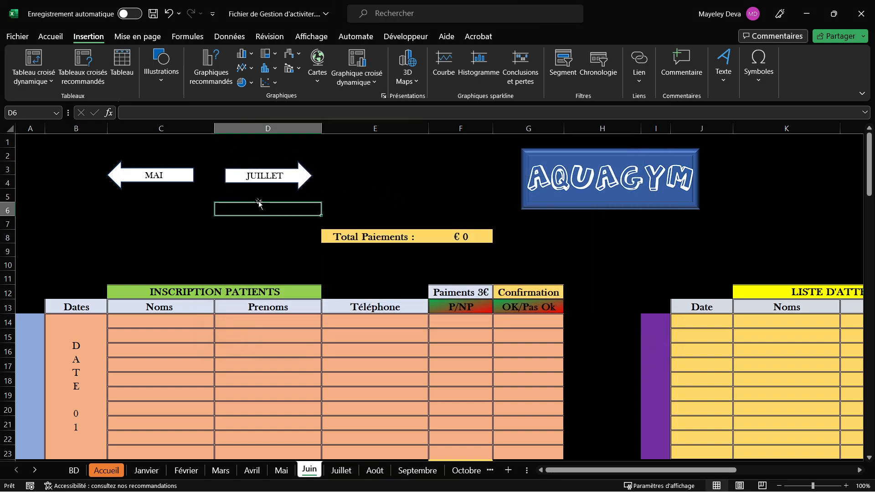
Step: Follow the JUILLET arrow to the Juillet sheet and hyperlink its JUIN arrow to the Juin sheet in this document
{"action": "left_click", "coordinate": [283, 179]}
{"action": "left_click", "coordinate": [142, 181], "text": "ctrl"}
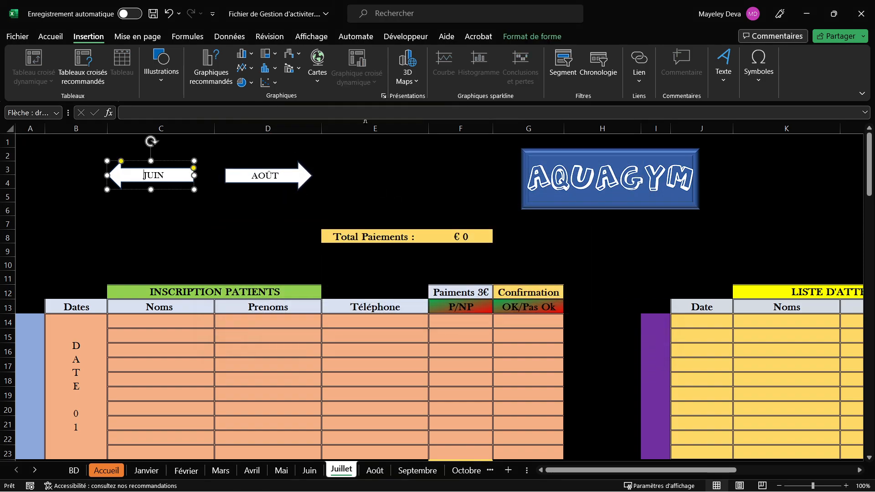
{"action": "left_click", "coordinate": [639, 64]}
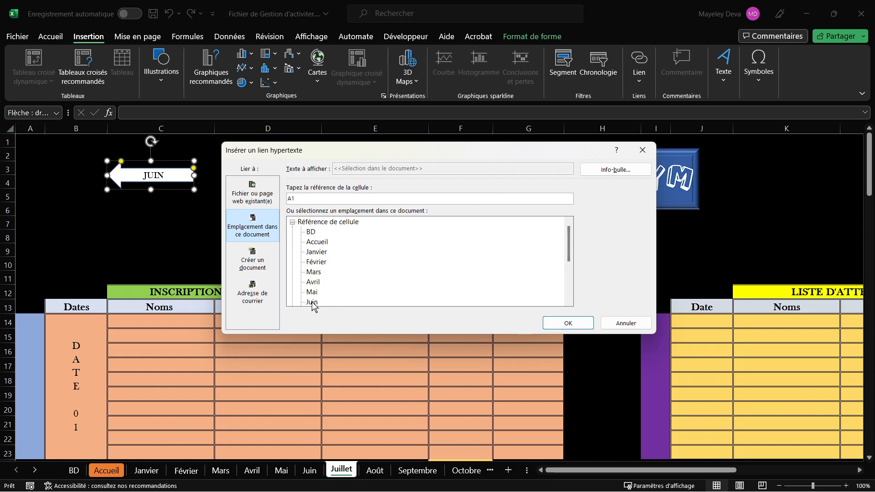
{"action": "left_click", "coordinate": [568, 324]}
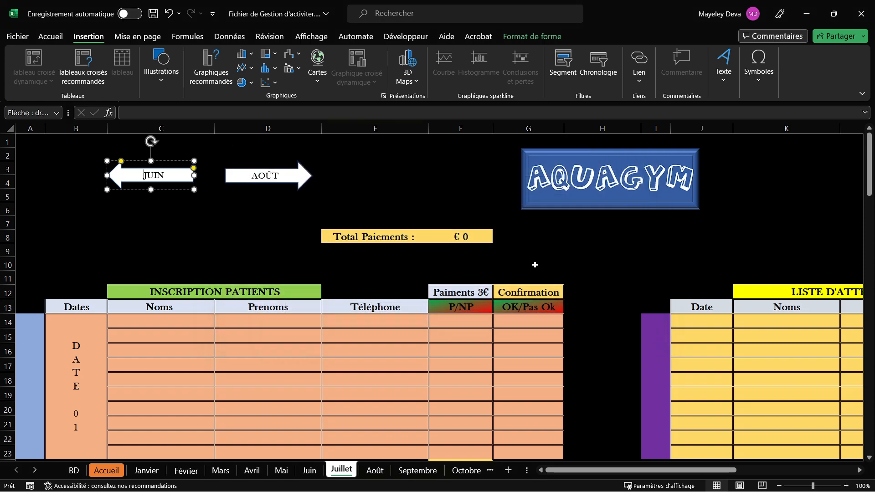
Step: Insert a hyperlink on the Juillet sheet's AOÛT arrow to the Août sheet in this document, and deselect the arrow
{"action": "left_click", "coordinate": [290, 179]}
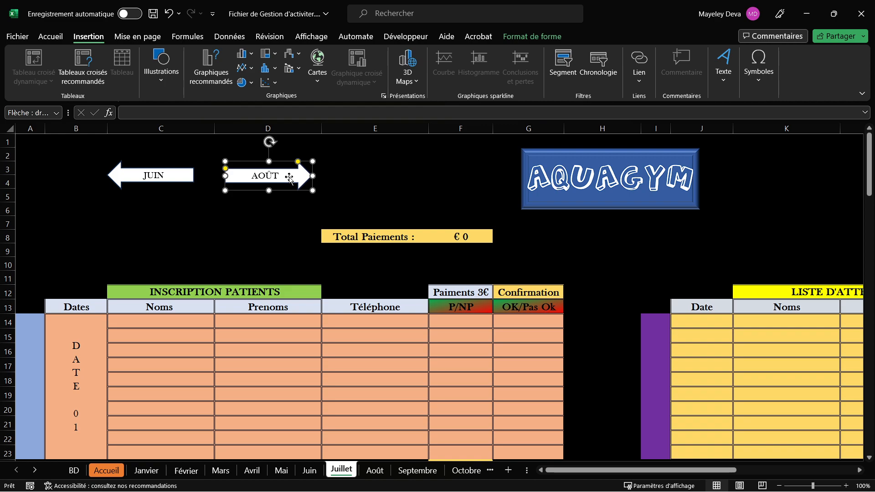
{"action": "left_click", "coordinate": [640, 59]}
{"action": "left_click_drag", "start_coordinate": [564, 245], "coordinate": [565, 280]}
{"action": "left_click", "coordinate": [318, 247]}
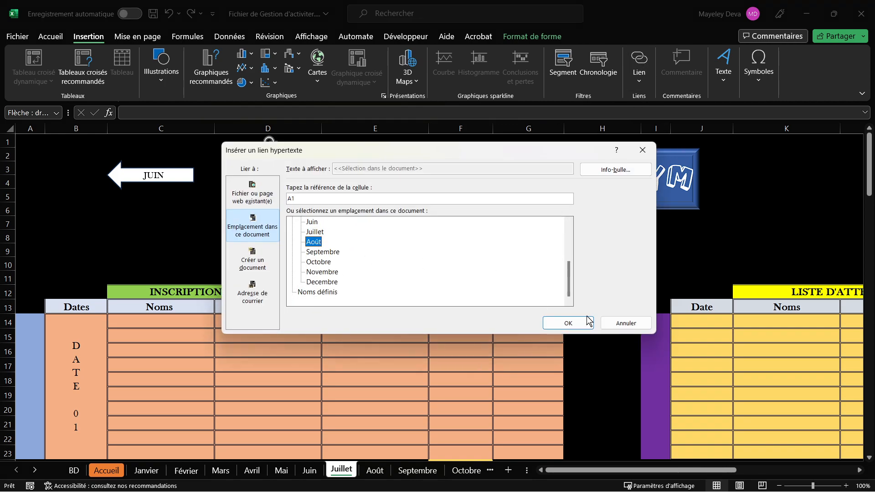
{"action": "left_click", "coordinate": [571, 324]}
{"action": "left_click", "coordinate": [269, 208]}
Step: Follow the AOÛT arrow to the Août sheet and hyperlink its JUILLET arrow to the Juillet sheet in this document
{"action": "left_click", "coordinate": [268, 176]}
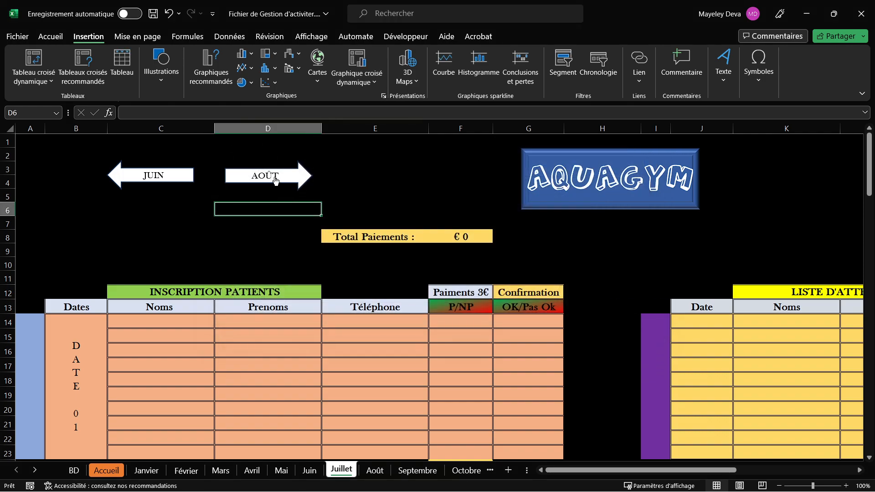
{"action": "left_click", "coordinate": [638, 64]}
{"action": "left_click_drag", "start_coordinate": [570, 250], "coordinate": [571, 286]}
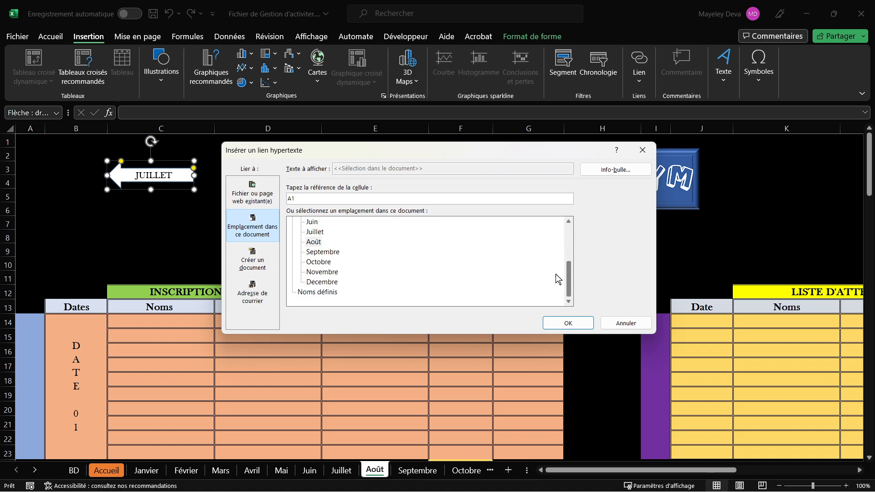
{"action": "left_click", "coordinate": [318, 240]}
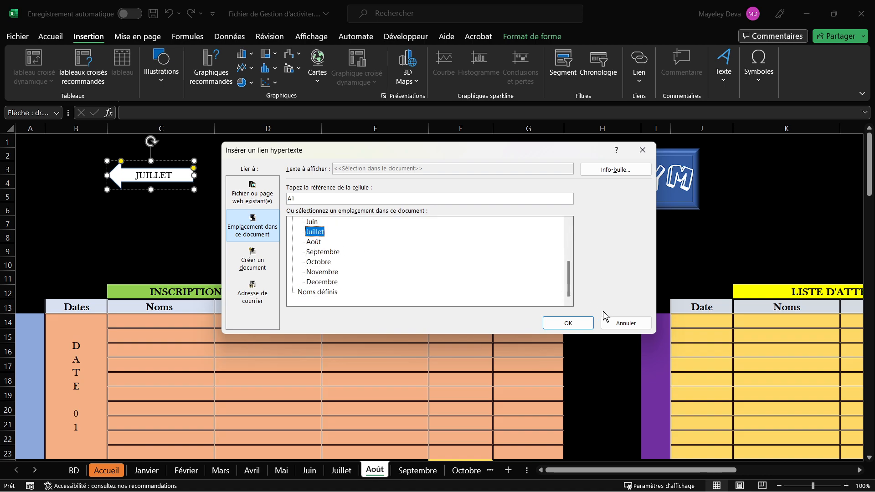
{"action": "left_click", "coordinate": [581, 323]}
Step: Insert a hyperlink on the Août sheet's SEPTEMBRE arrow to the Septembre sheet in this document
{"action": "left_click", "coordinate": [296, 177]}
{"action": "left_click", "coordinate": [639, 61]}
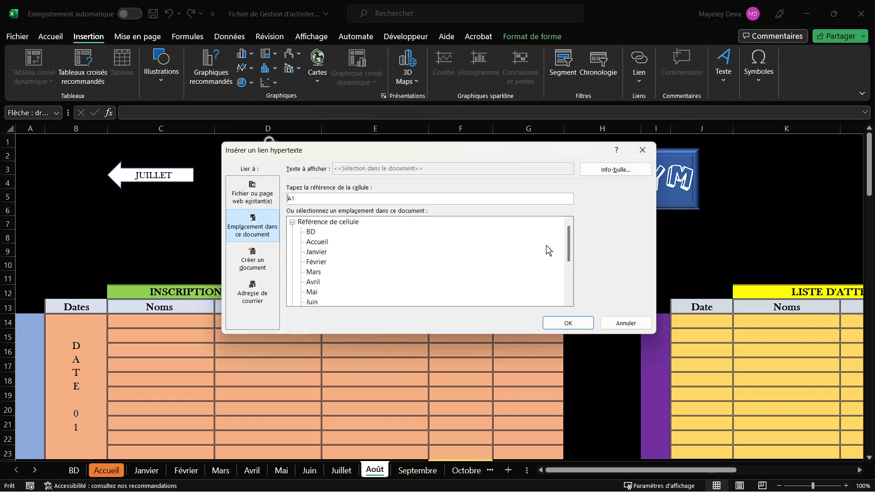
{"action": "left_click_drag", "start_coordinate": [568, 246], "coordinate": [570, 292]}
{"action": "left_click", "coordinate": [335, 254]}
{"action": "left_click", "coordinate": [568, 323]}
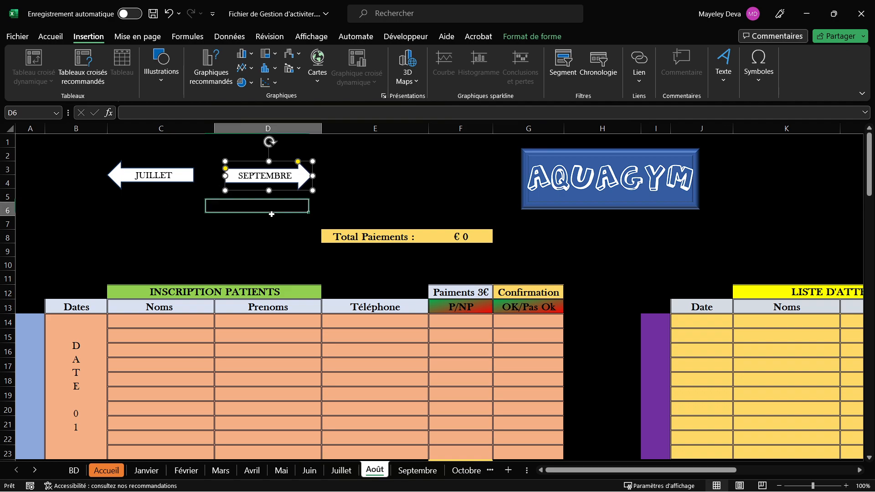
Step: Follow the SEPTEMBRE arrow to the Septembre sheet and hyperlink its AOÛT arrow to the Août sheet in this document
{"action": "left_click", "coordinate": [269, 179]}
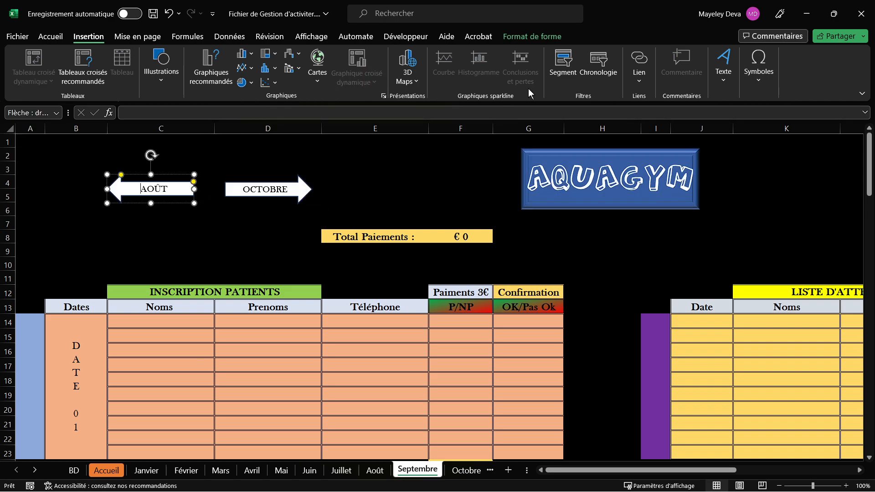
{"action": "left_click", "coordinate": [640, 64]}
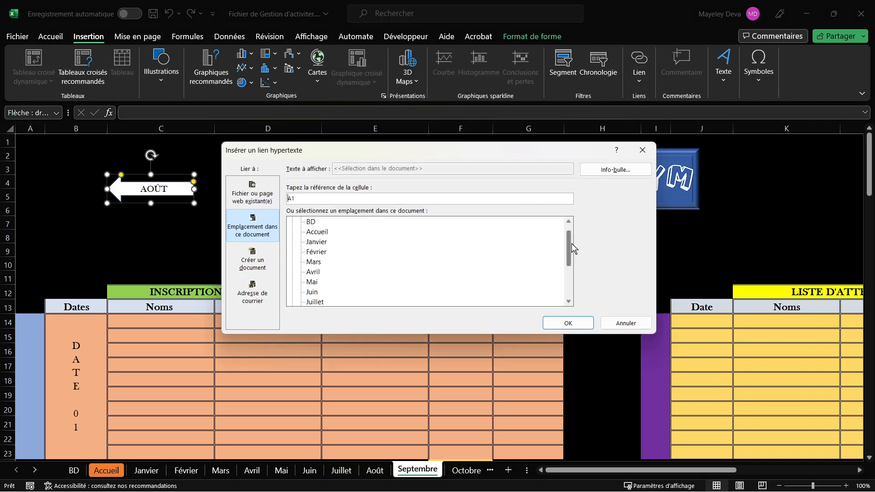
{"action": "left_click_drag", "start_coordinate": [570, 249], "coordinate": [566, 287]}
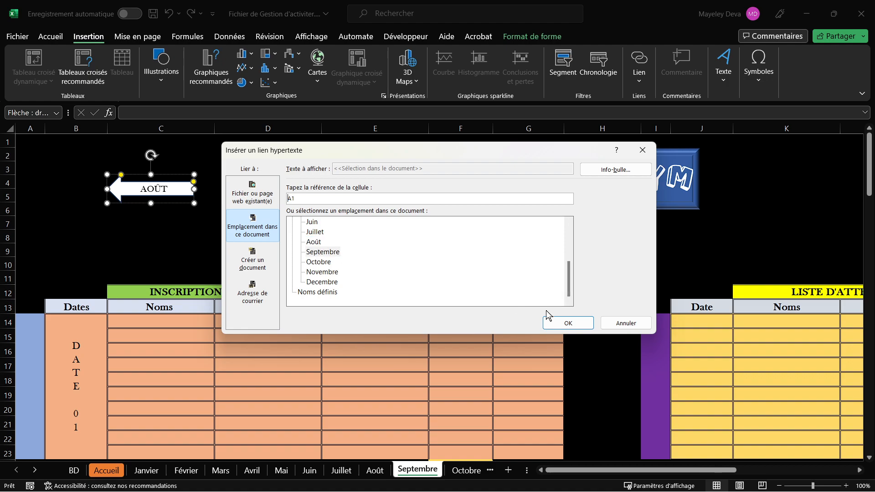
{"action": "left_click", "coordinate": [314, 242]}
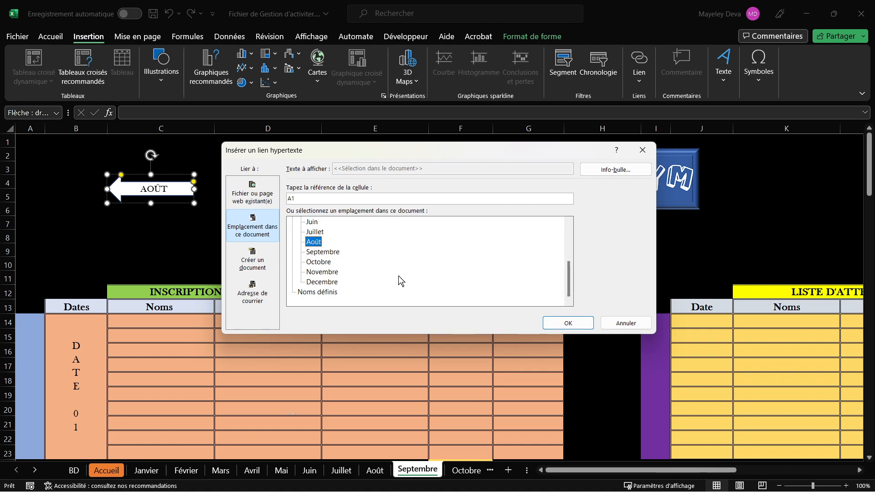
{"action": "left_click", "coordinate": [567, 324]}
Step: Insert a hyperlink on the Septembre sheet's OCTOBRE arrow to the Octobre sheet in this document, and deselect the arrow
{"action": "left_click", "coordinate": [287, 201]}
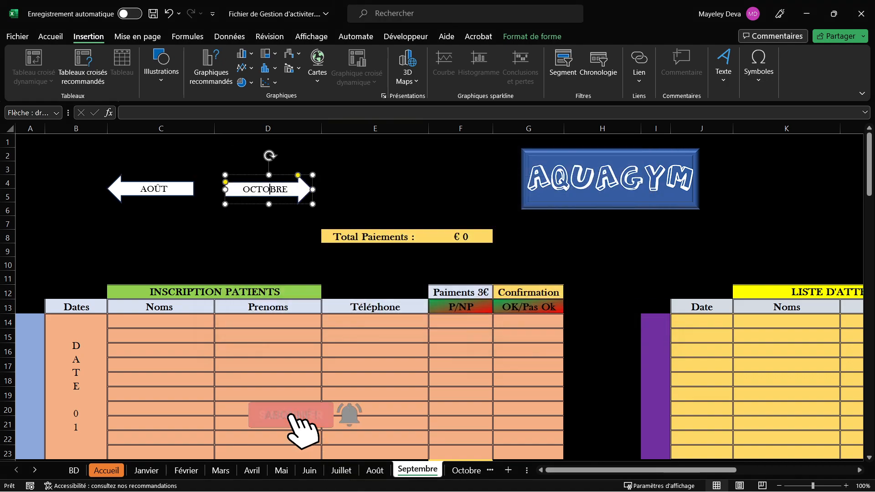
{"action": "left_click", "coordinate": [639, 64]}
{"action": "left_click_drag", "start_coordinate": [569, 246], "coordinate": [561, 303]}
{"action": "left_click", "coordinate": [333, 263]}
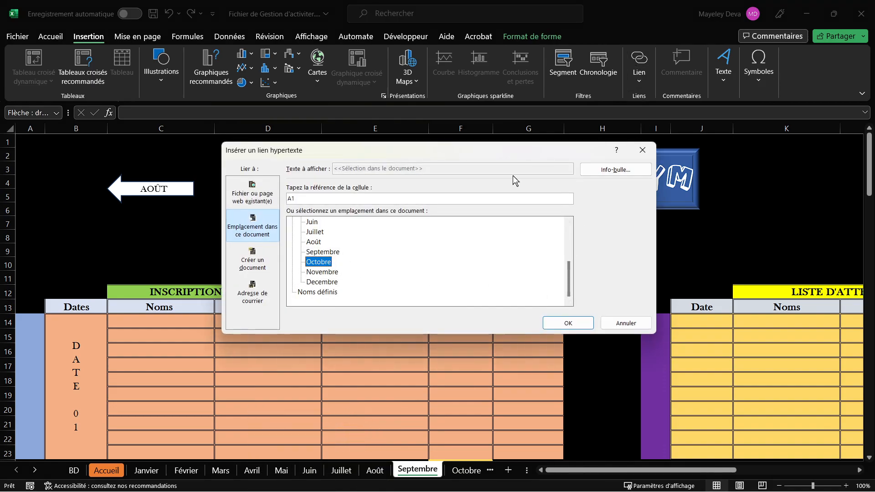
{"action": "left_click", "coordinate": [574, 322]}
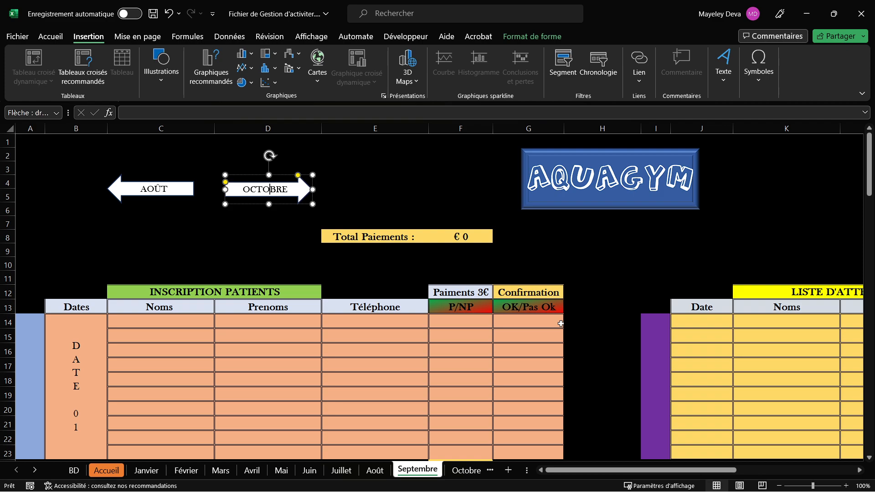
{"action": "left_click", "coordinate": [248, 232]}
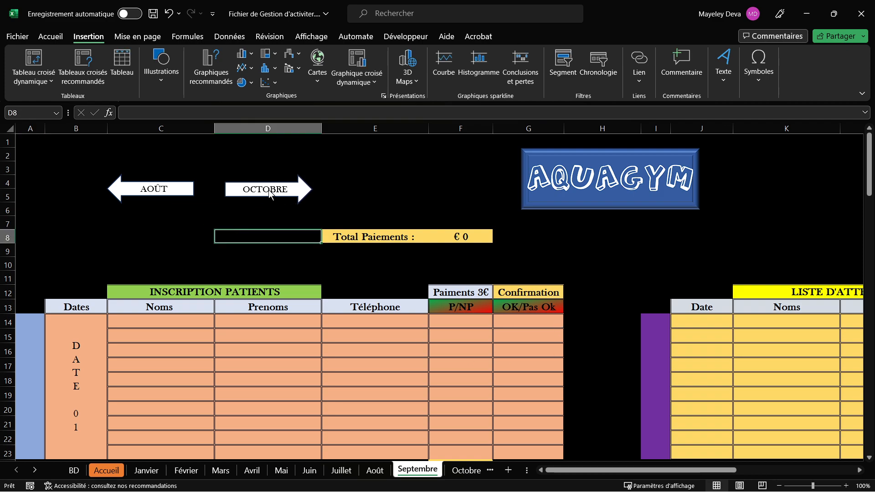
Step: Follow the OCTOBRE arrow to the Octobre sheet and hyperlink its SEPTEMBRE arrow to the Septembre sheet in this document
{"action": "left_click", "coordinate": [270, 195]}
{"action": "left_click", "coordinate": [154, 176]}
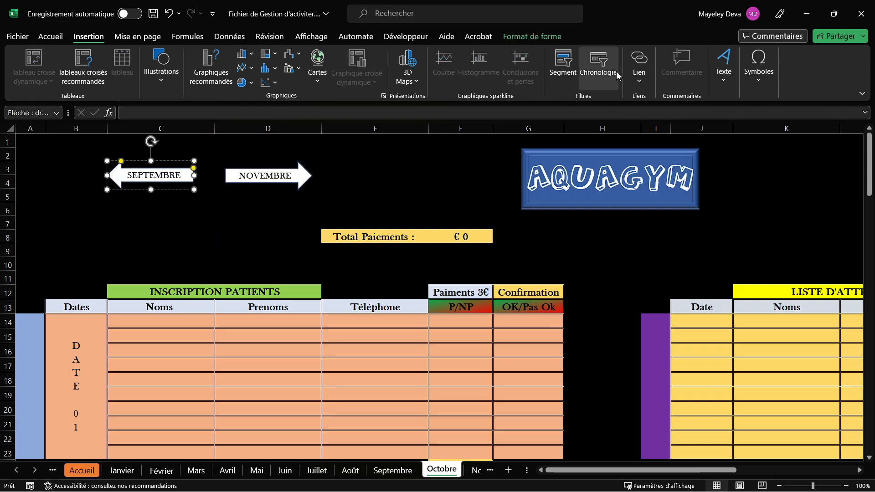
{"action": "left_click", "coordinate": [639, 64]}
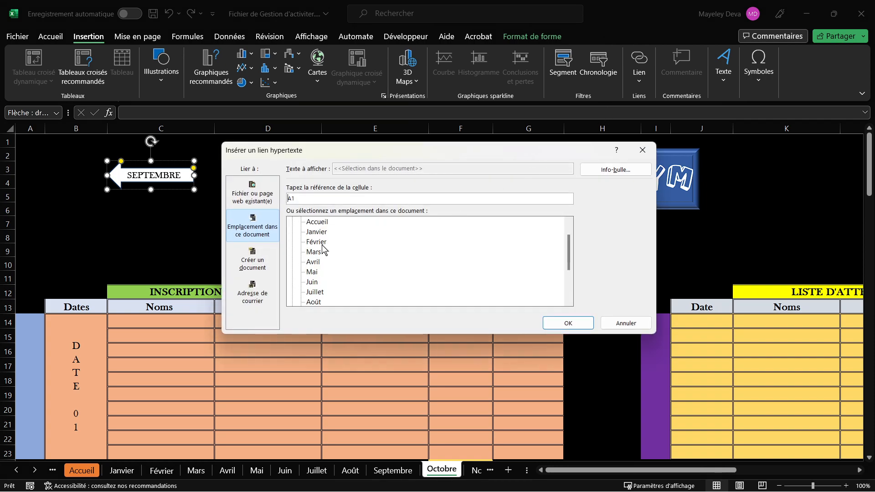
{"action": "scroll", "coordinate": [569, 255], "scroll_direction": "down", "scroll_amount": 3}
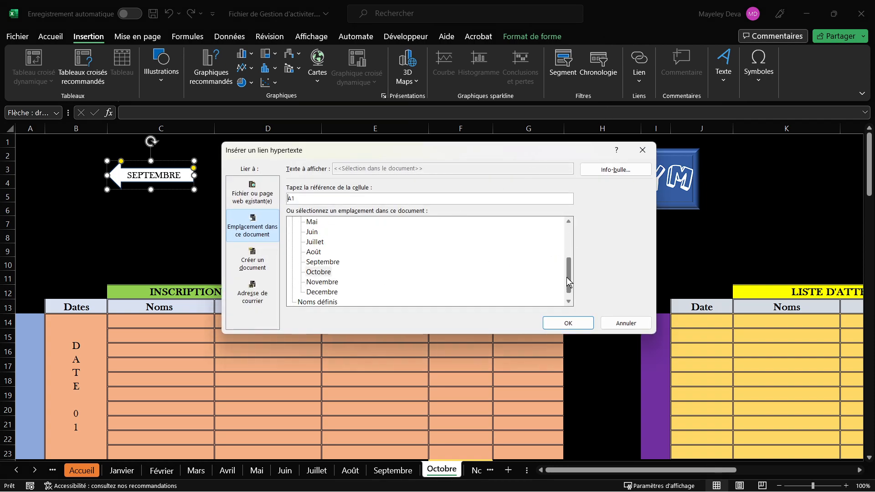
{"action": "left_click", "coordinate": [329, 253]}
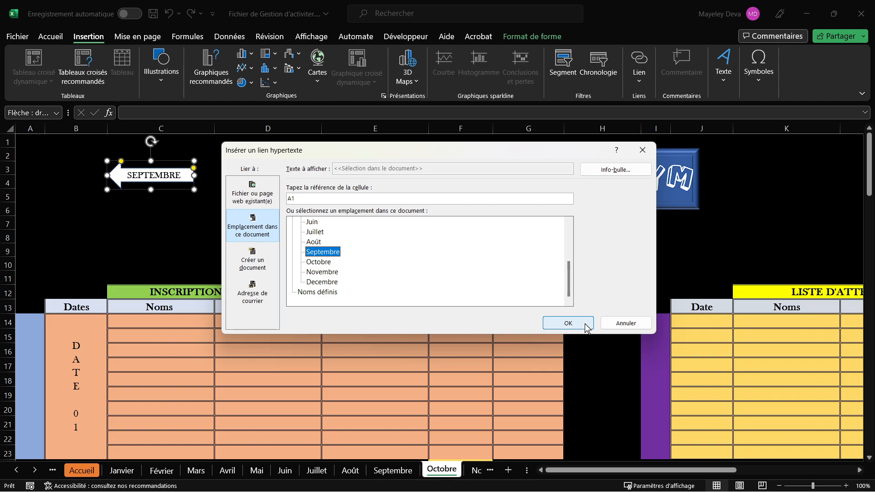
{"action": "left_click", "coordinate": [567, 323]}
Step: Insert a hyperlink on the Octobre sheet's NOVEMBRE arrow to the Novembre sheet in this document
{"action": "left_click", "coordinate": [265, 176]}
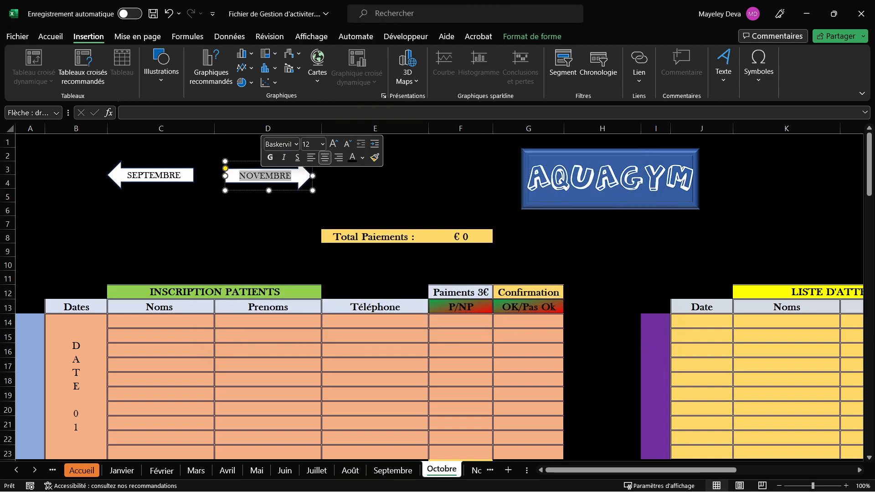
{"action": "left_click", "coordinate": [640, 67]}
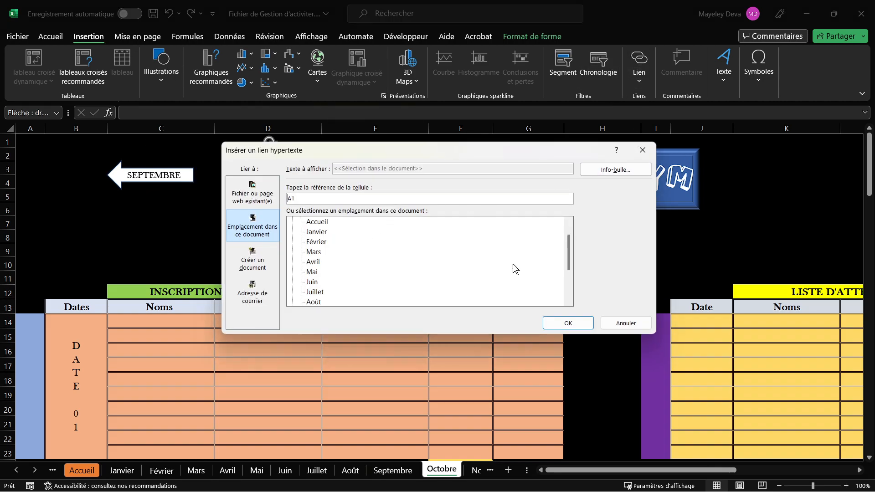
{"action": "left_click_drag", "start_coordinate": [569, 252], "coordinate": [569, 279]}
{"action": "left_click", "coordinate": [328, 272]}
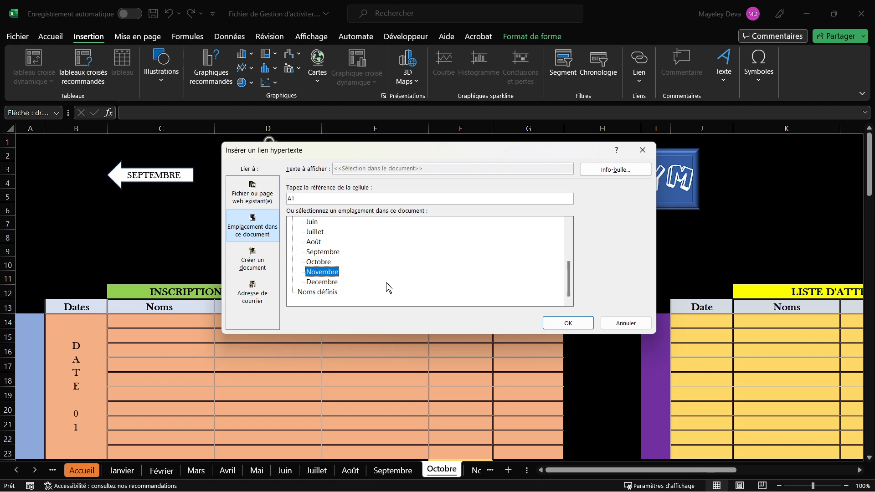
{"action": "left_click", "coordinate": [568, 324]}
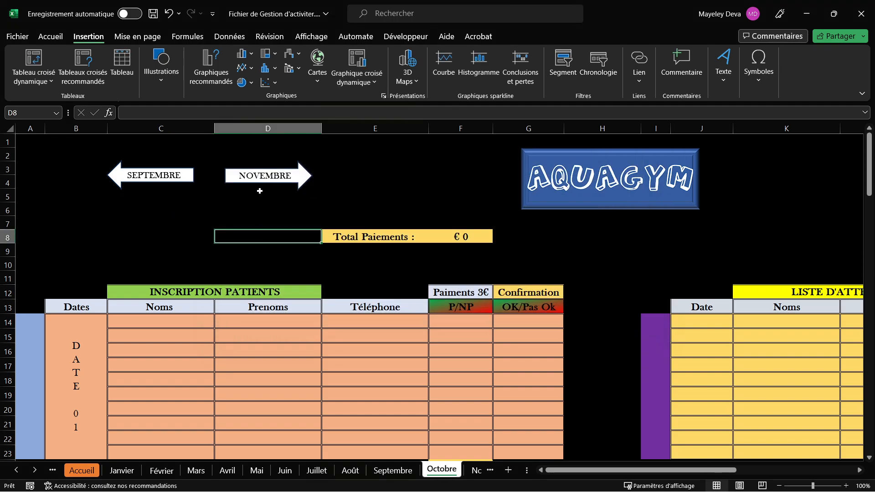
Step: Follow the NOVEMBRE arrow to the Novembre sheet and hyperlink its OCTOBRE arrow to the Octobre sheet in this document
{"action": "left_click", "coordinate": [269, 177]}
{"action": "left_click", "coordinate": [180, 175]}
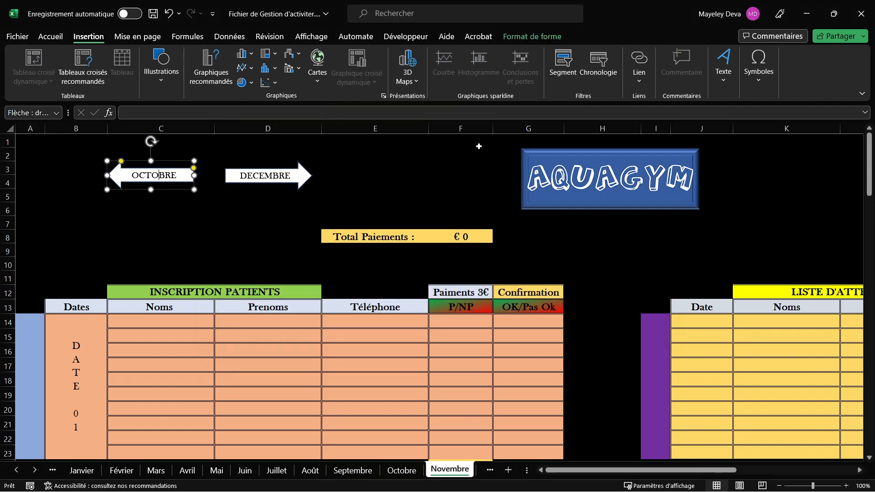
{"action": "left_click", "coordinate": [636, 52]}
{"action": "left_click_drag", "start_coordinate": [568, 263], "coordinate": [574, 303]}
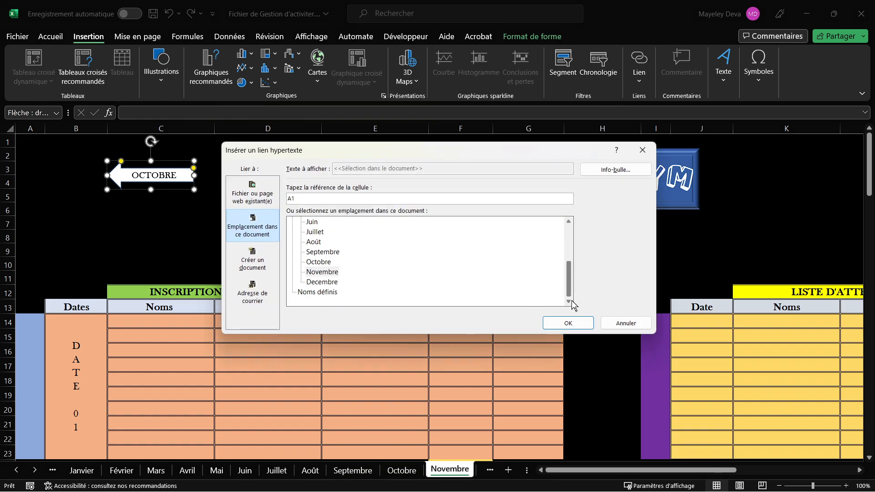
{"action": "left_click", "coordinate": [320, 262]}
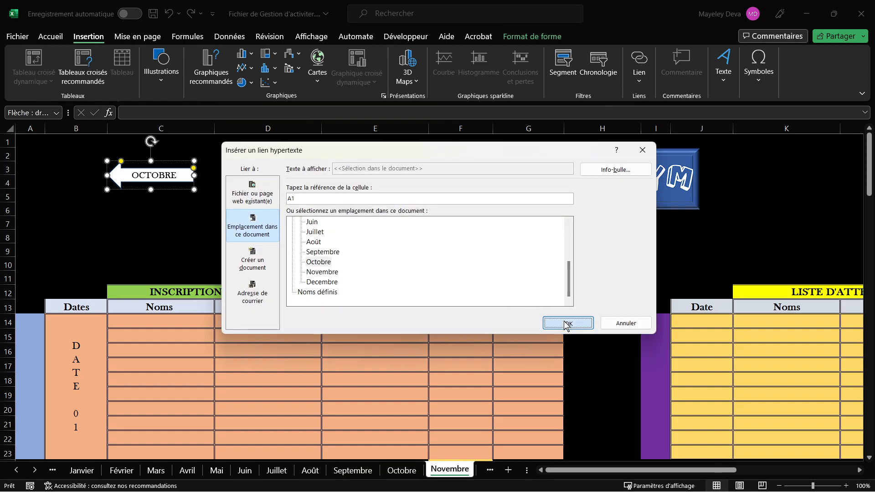
{"action": "left_click", "coordinate": [568, 324]}
Step: Insert a hyperlink on the Novembre sheet's DECEMBRE arrow to the Decembre sheet in this document
{"action": "left_click", "coordinate": [267, 175]}
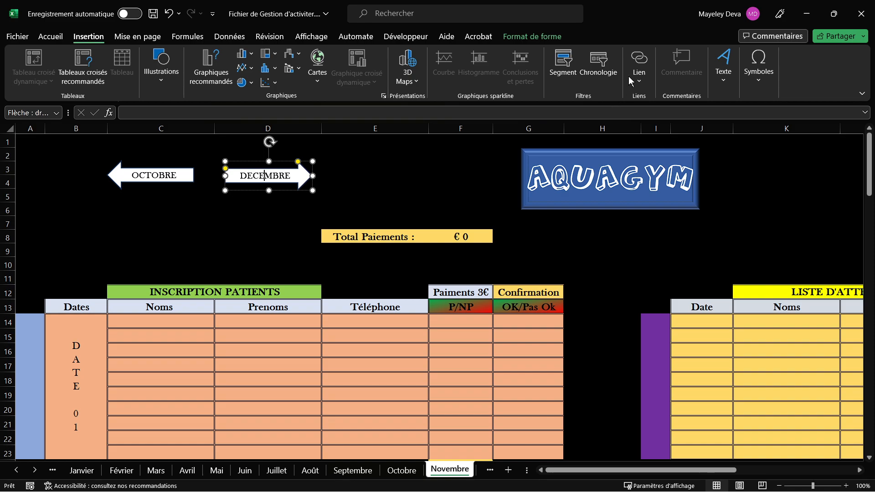
{"action": "left_click", "coordinate": [639, 61]}
{"action": "left_click_drag", "start_coordinate": [568, 258], "coordinate": [569, 281]}
{"action": "left_click", "coordinate": [323, 283]}
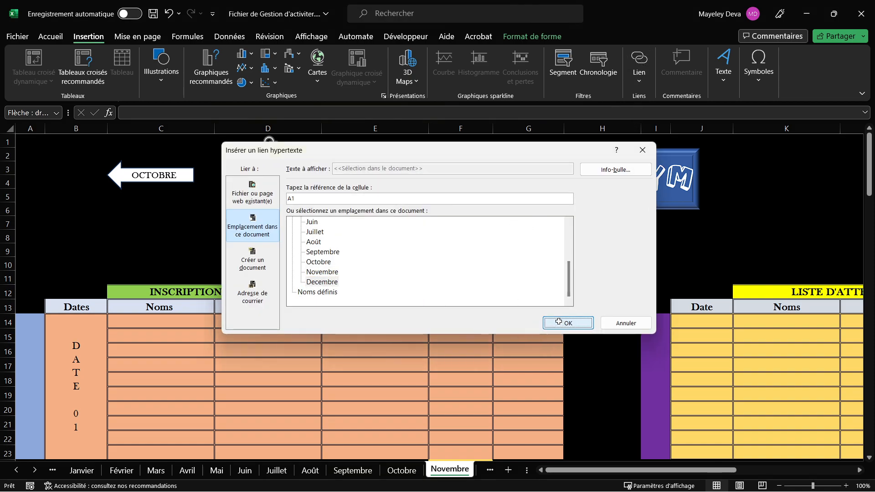
{"action": "left_click", "coordinate": [558, 322]}
Step: Follow the DECEMBRE arrow to the Decembre sheet and hyperlink its NOVEMBRE arrow to the Novembre sheet in this document
{"action": "left_click", "coordinate": [282, 178]}
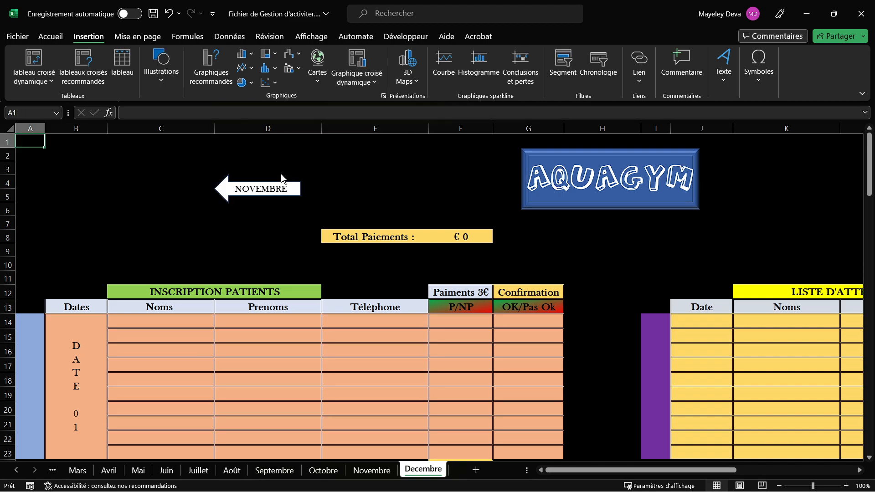
{"action": "left_click", "coordinate": [262, 189], "text": "ctrl"}
{"action": "left_click", "coordinate": [639, 64]}
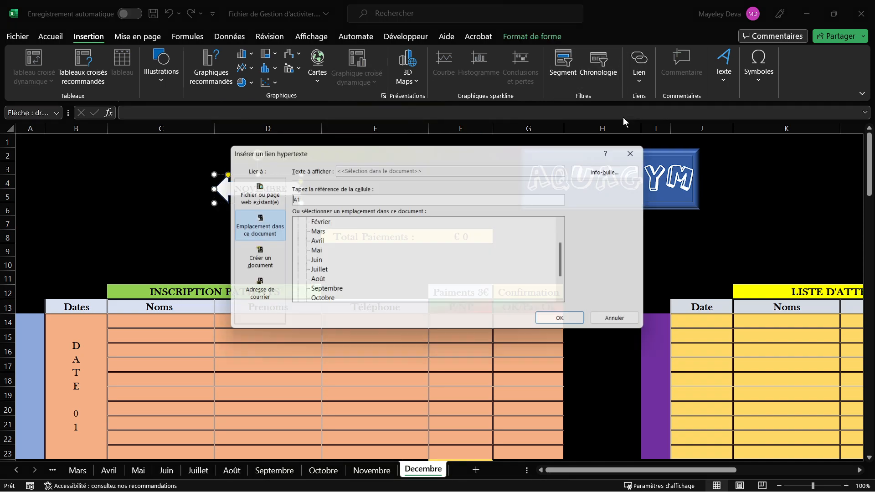
{"action": "left_click_drag", "start_coordinate": [569, 250], "coordinate": [569, 269]}
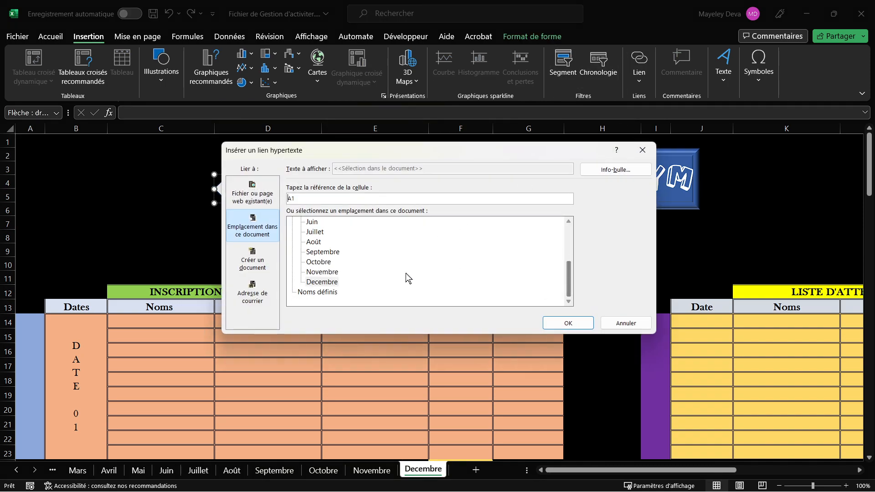
{"action": "left_click", "coordinate": [329, 271]}
{"action": "left_click", "coordinate": [578, 324]}
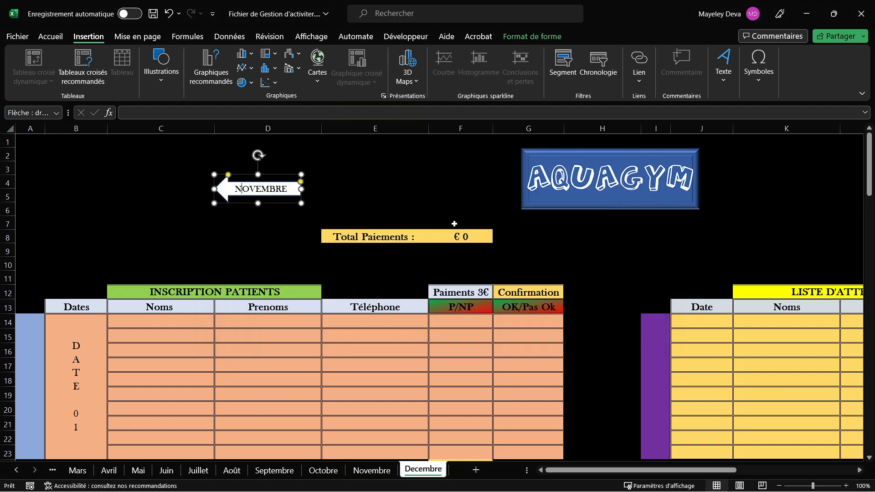
{"action": "left_click", "coordinate": [447, 145]}
{"action": "left_click", "coordinate": [388, 188]}
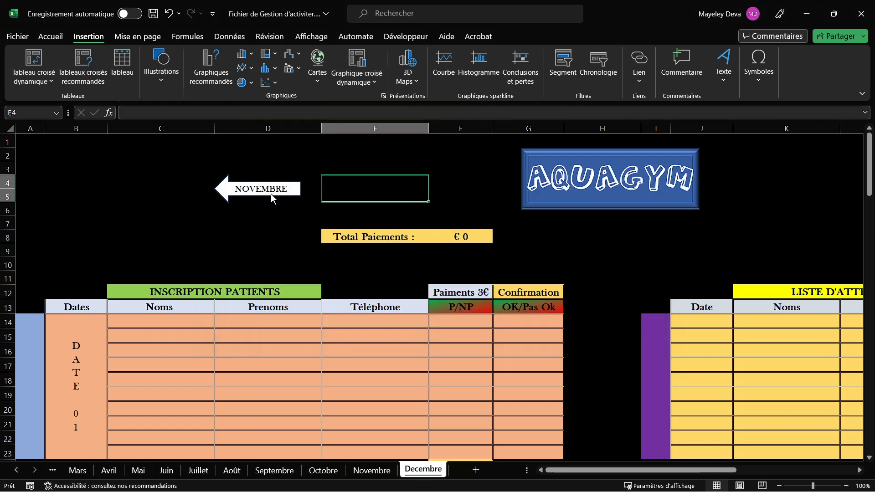
Step: Test the previous-month arrows from the Decembre sheet back to Août, and return to the Septembre sheet with the next-month arrow
{"action": "left_click", "coordinate": [271, 193]}
{"action": "left_click", "coordinate": [263, 185]}
{"action": "left_click", "coordinate": [267, 199]}
{"action": "left_click", "coordinate": [153, 178]}
{"action": "left_click", "coordinate": [151, 185]}
{"action": "left_click", "coordinate": [151, 188]}
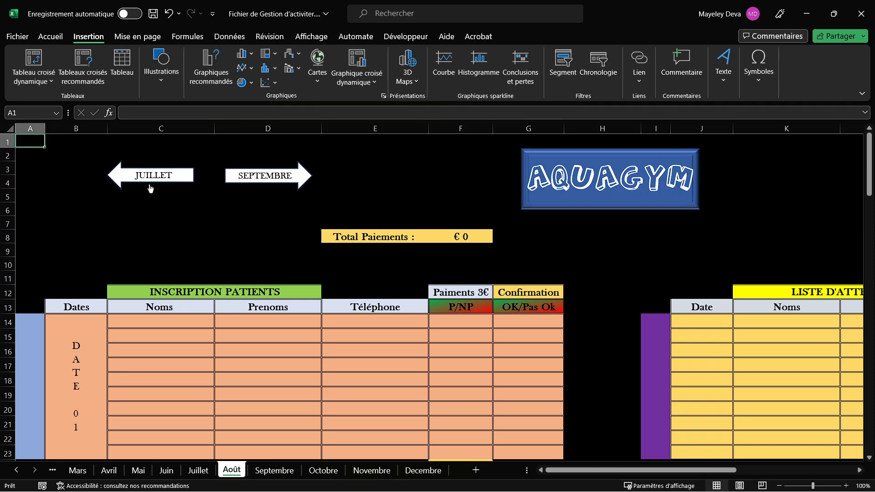
{"action": "left_click", "coordinate": [249, 180]}
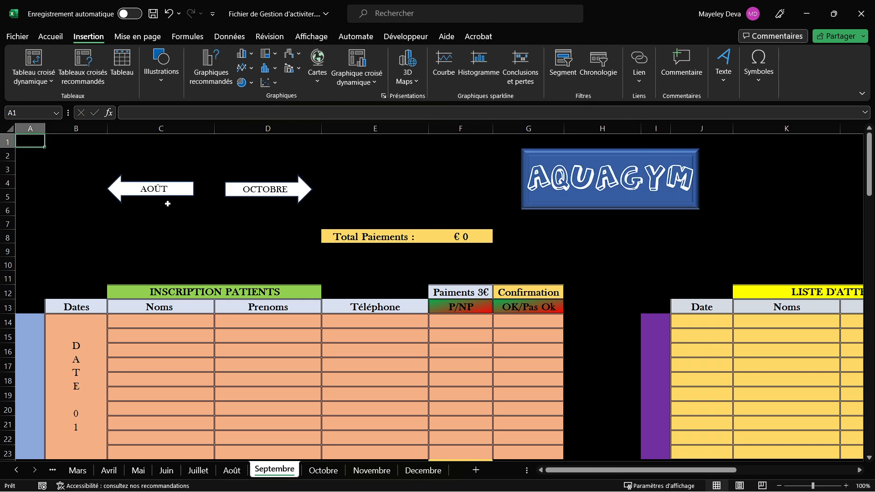
{"action": "left_click", "coordinate": [154, 189]}
{"action": "left_click", "coordinate": [286, 187]}
Step: Cut the AOÛT and OCTOBRE arrows on the Septembre sheet and paste them together at cell C3
{"action": "left_click", "coordinate": [325, 189]}
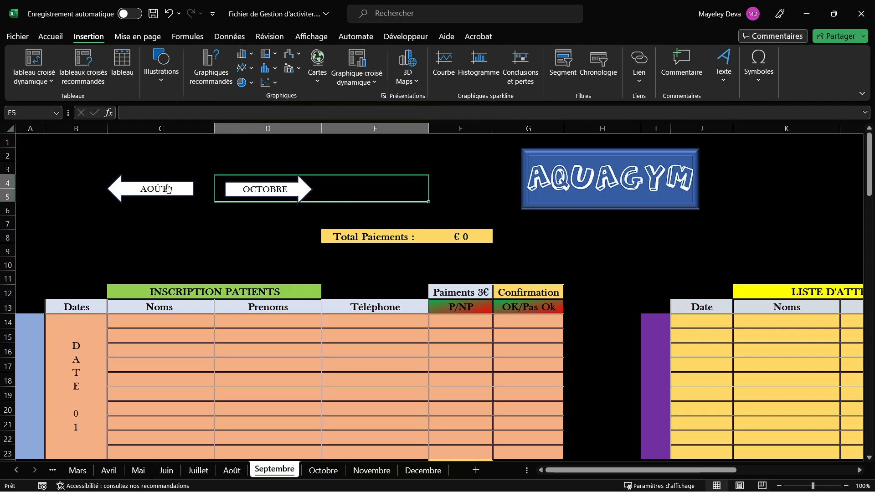
{"action": "right_click", "coordinate": [263, 188]}
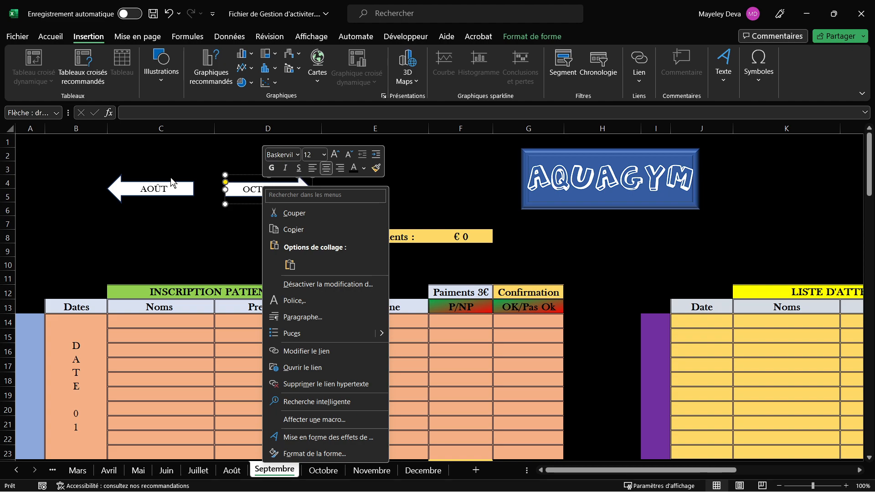
{"action": "key", "text": "Escape"}
{"action": "left_click", "coordinate": [173, 190], "text": "ctrl"}
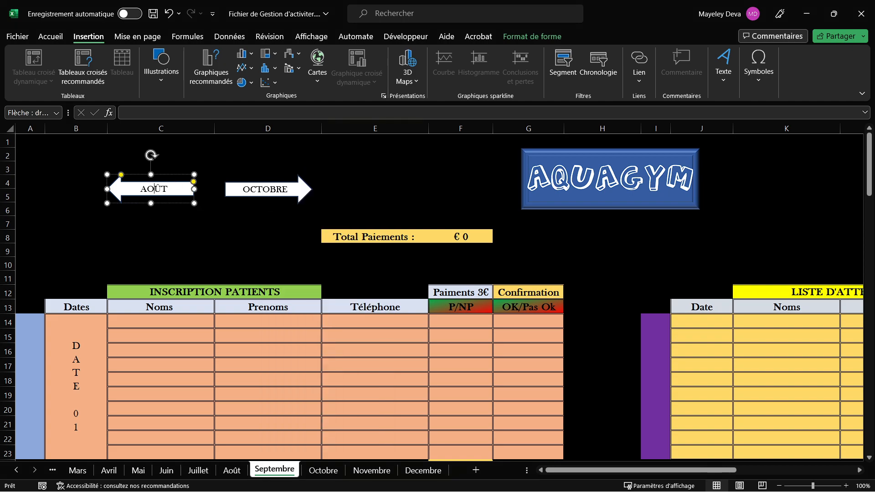
{"action": "left_click", "coordinate": [276, 186], "text": "ctrl"}
{"action": "key", "text": "Delete"}
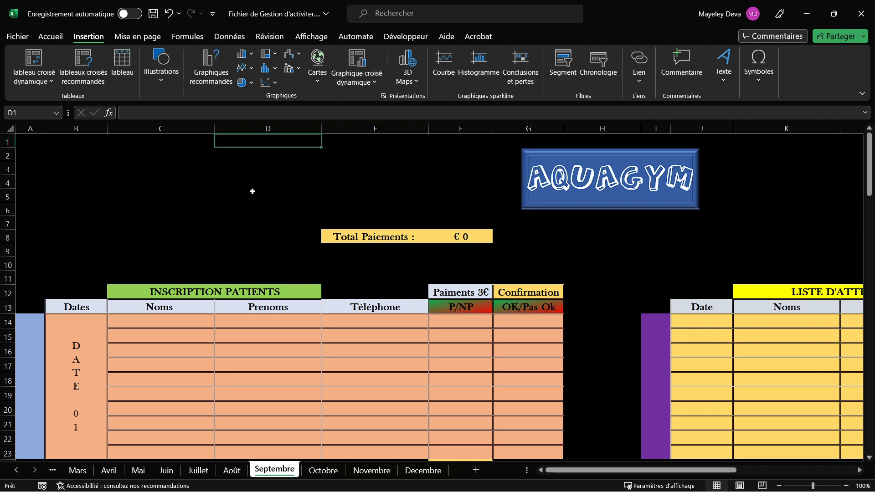
{"action": "left_click", "coordinate": [175, 170]}
{"action": "key", "text": "ctrl+v"}
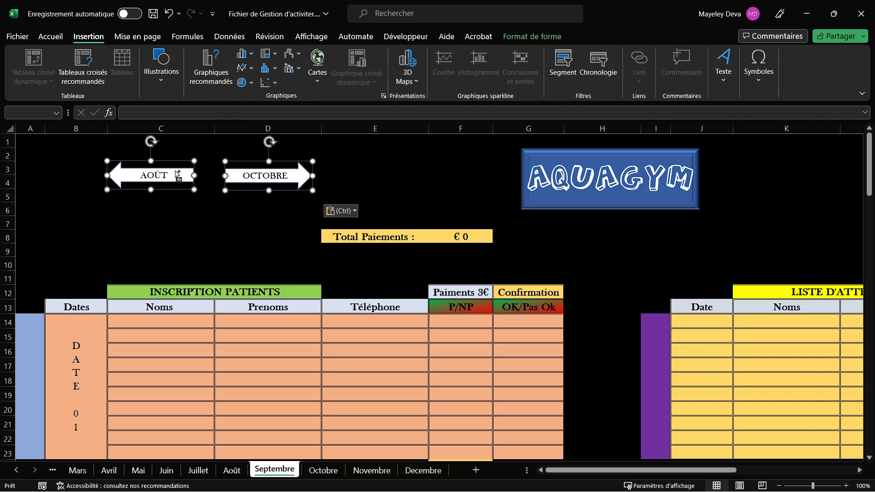
{"action": "left_click", "coordinate": [269, 236]}
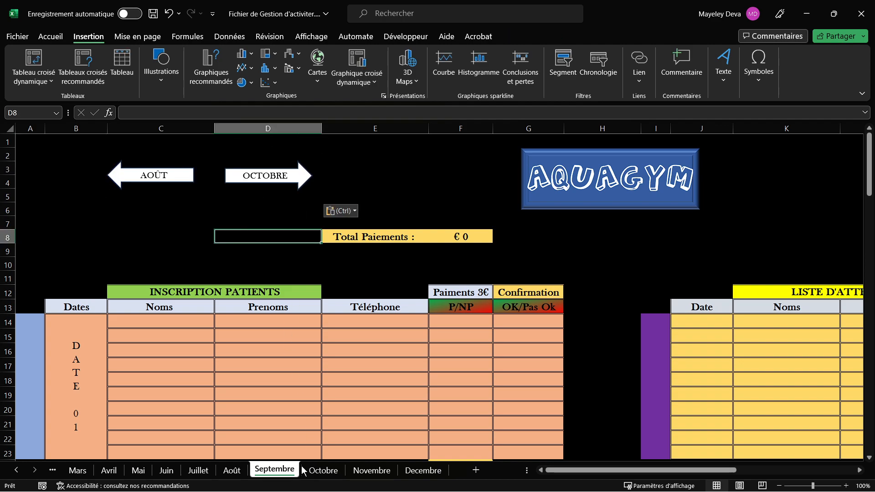
Step: Test the Septembre sheet's OCTOBRE arrow, follow the previous-month arrows back to the Janvier sheet, and open the Accueil sheet
{"action": "left_click", "coordinate": [274, 178]}
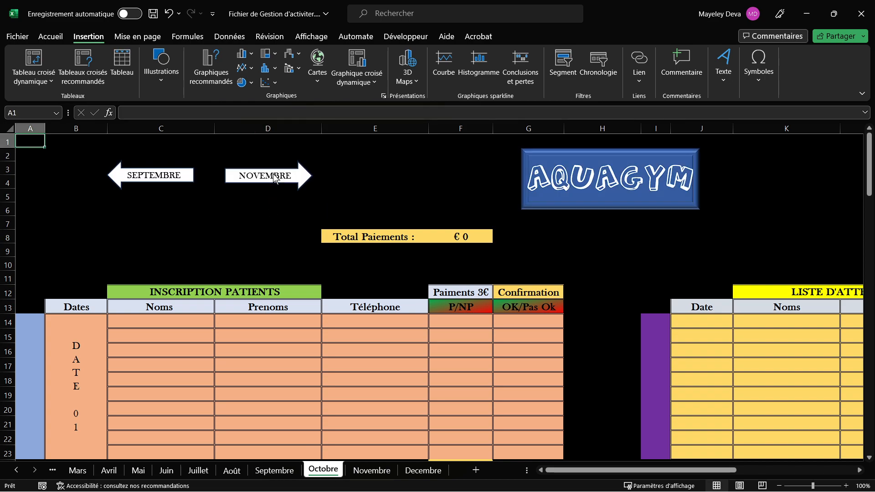
{"action": "left_click", "coordinate": [179, 175]}
{"action": "left_click", "coordinate": [173, 177]}
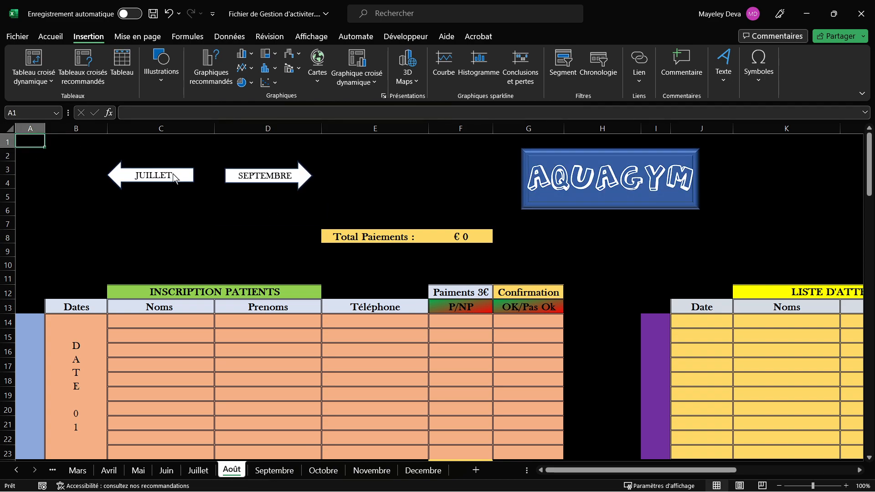
{"action": "left_click", "coordinate": [174, 178]}
{"action": "left_click", "coordinate": [174, 178]}
{"action": "left_click", "coordinate": [174, 178]}
{"action": "left_click", "coordinate": [174, 178]}
{"action": "left_click", "coordinate": [175, 178]}
{"action": "left_click", "coordinate": [174, 178]}
{"action": "left_click", "coordinate": [174, 178]}
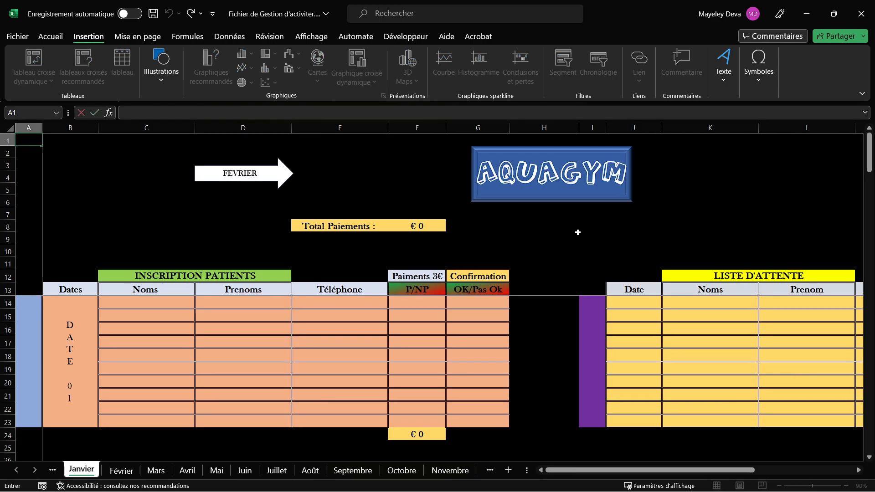
{"action": "left_click", "coordinate": [749, 167]}
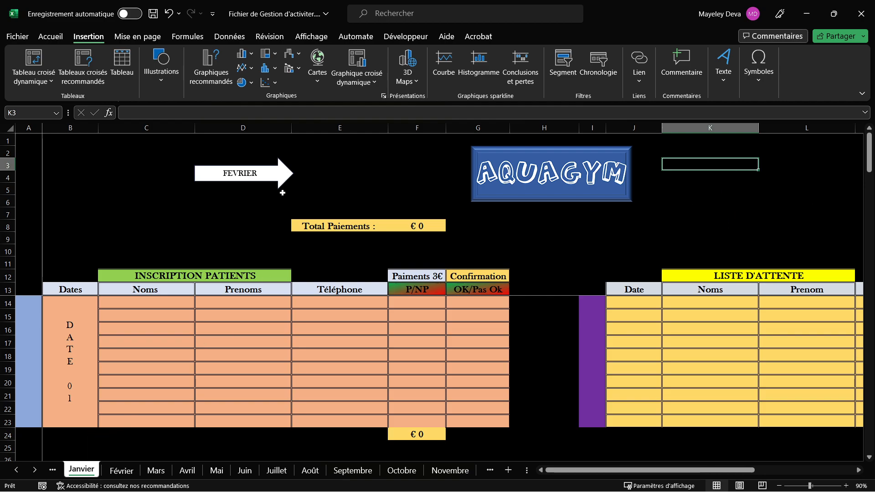
{"action": "left_click", "coordinate": [53, 471]}
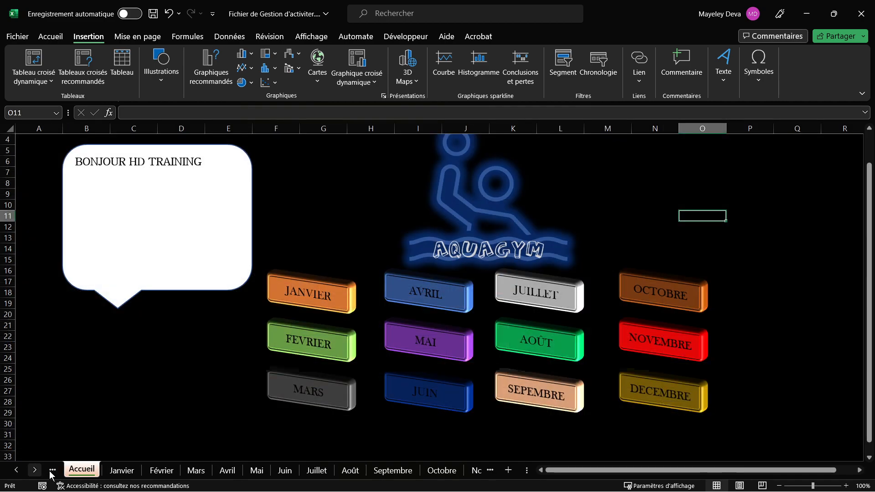
Step: Copy the grouped AQUAGYM swimmer logo on the Accueil sheet
{"action": "left_click", "coordinate": [490, 199]}
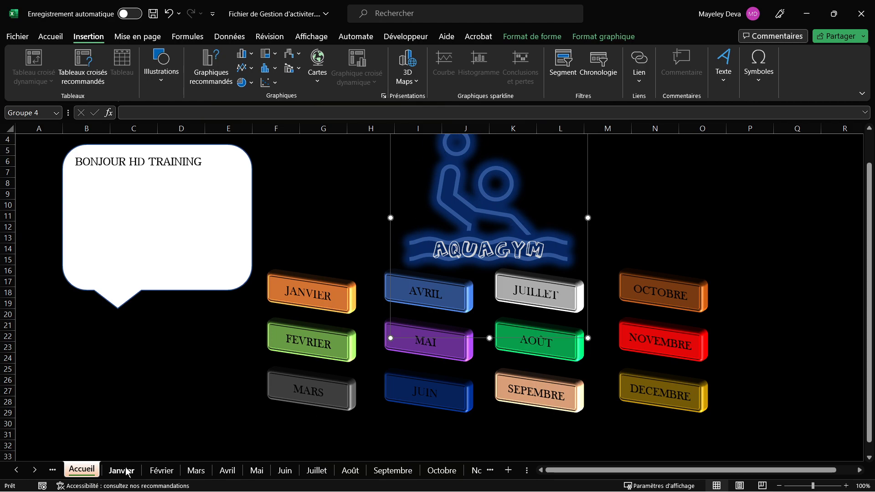
{"action": "left_click", "coordinate": [486, 470]}
{"action": "double_click", "coordinate": [486, 467]}
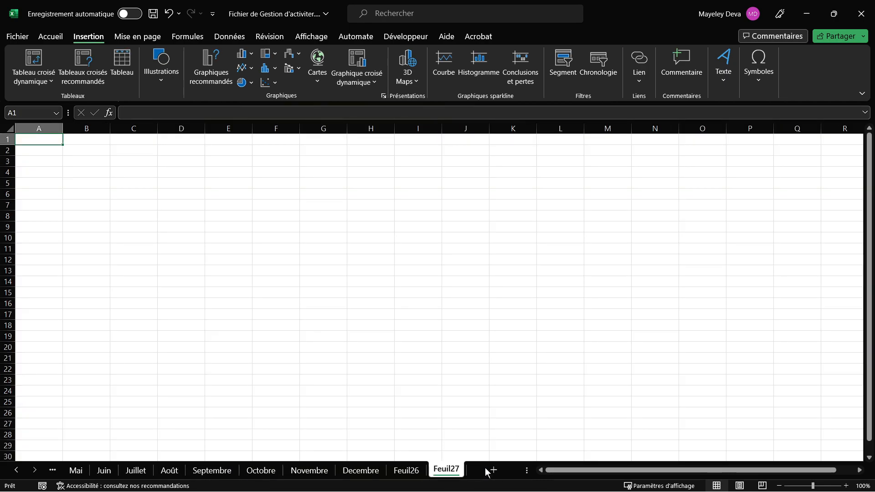
{"action": "left_click", "coordinate": [416, 468]}
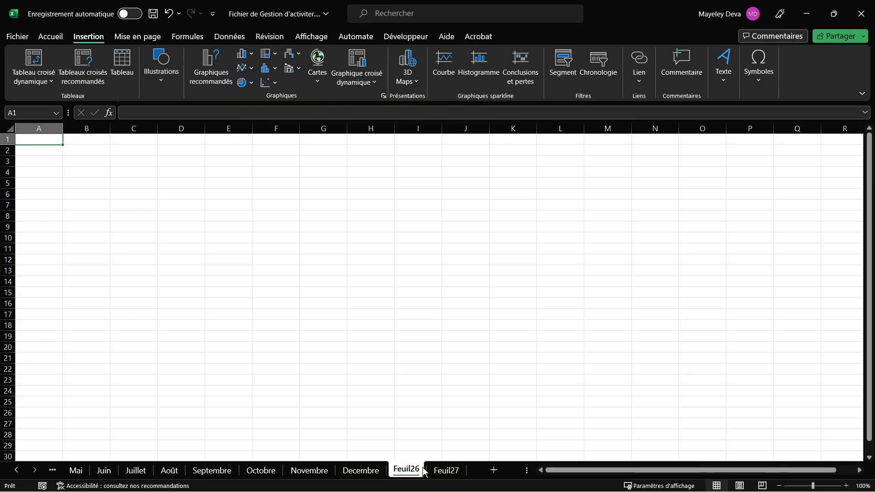
{"action": "right_click", "coordinate": [422, 469]}
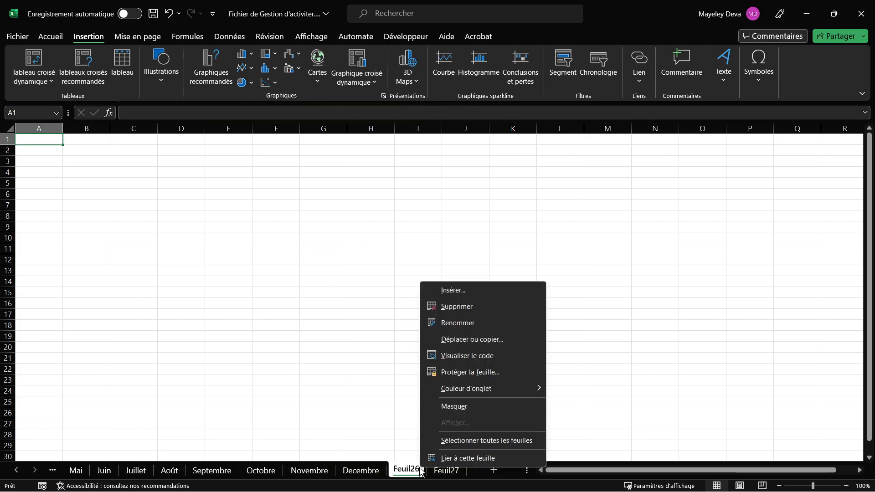
{"action": "left_click", "coordinate": [468, 307]}
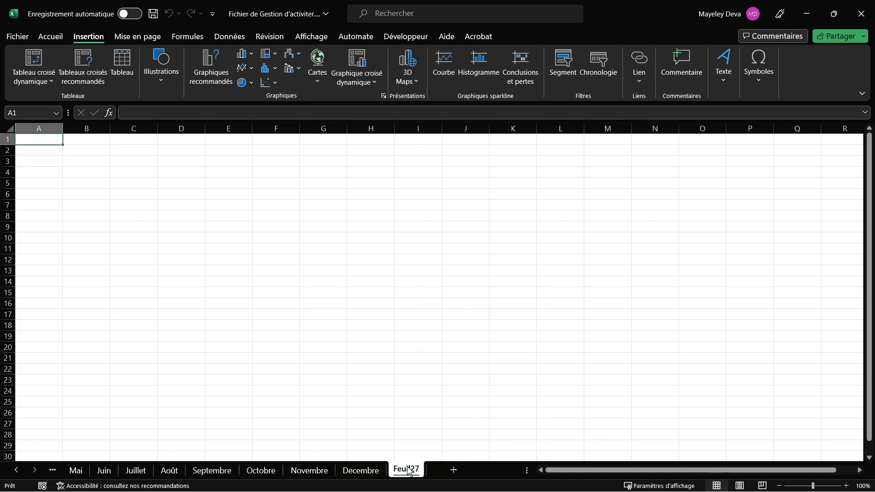
{"action": "right_click", "coordinate": [409, 471]}
{"action": "left_click", "coordinate": [453, 306]}
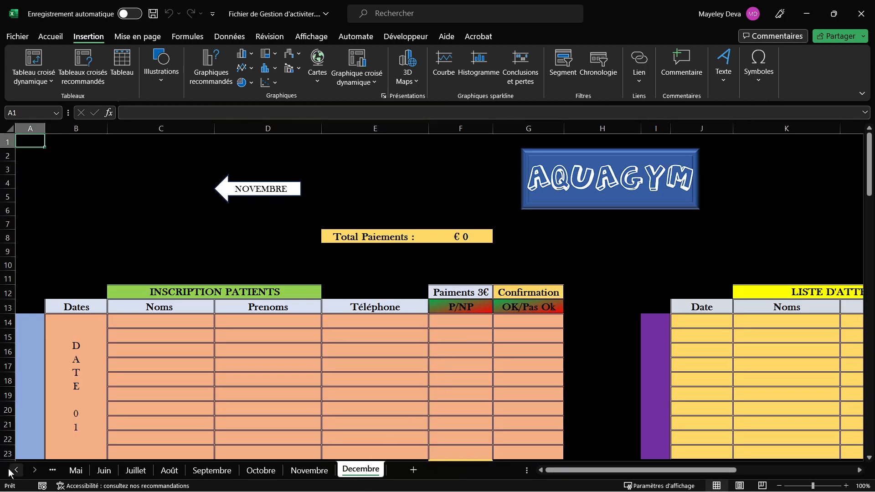
Step: Group the monthly sheets from Janvier to Decembre
{"action": "left_click", "coordinate": [304, 470]}
{"action": "left_click", "coordinate": [349, 470]}
{"action": "left_click", "coordinate": [18, 471]}
{"action": "left_click", "coordinate": [18, 471]}
{"action": "left_click", "coordinate": [18, 472]}
{"action": "left_click", "coordinate": [18, 471]}
{"action": "left_click", "coordinate": [18, 471]}
{"action": "left_click", "coordinate": [18, 471]}
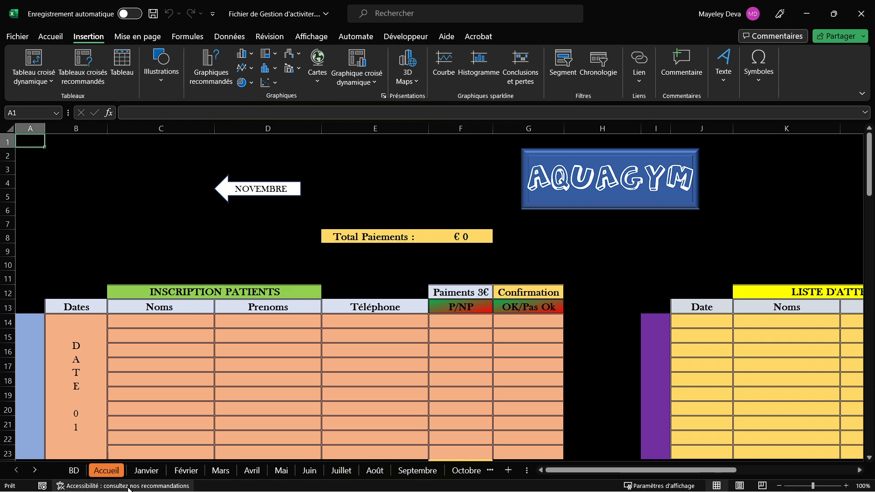
{"action": "left_click", "coordinate": [146, 473], "text": "shift"}
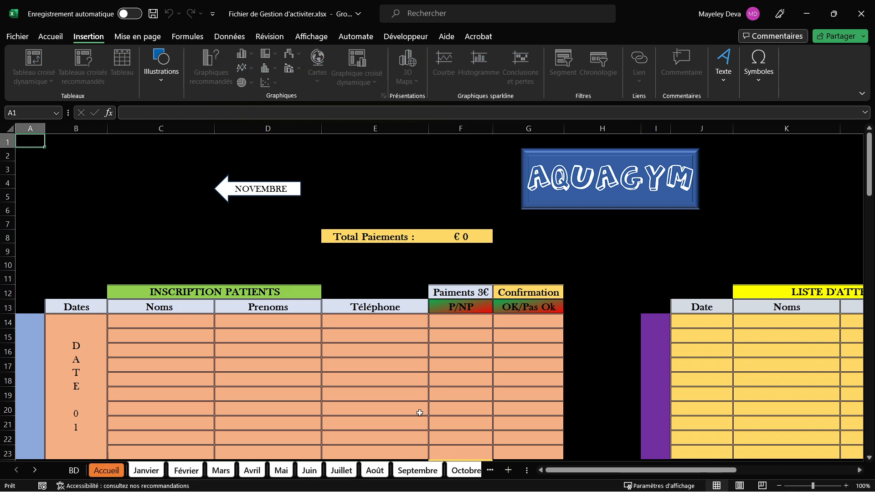
Step: Try to paste the copied logo at cells K3 and K5 across the grouped monthly sheets
{"action": "left_click", "coordinate": [787, 163]}
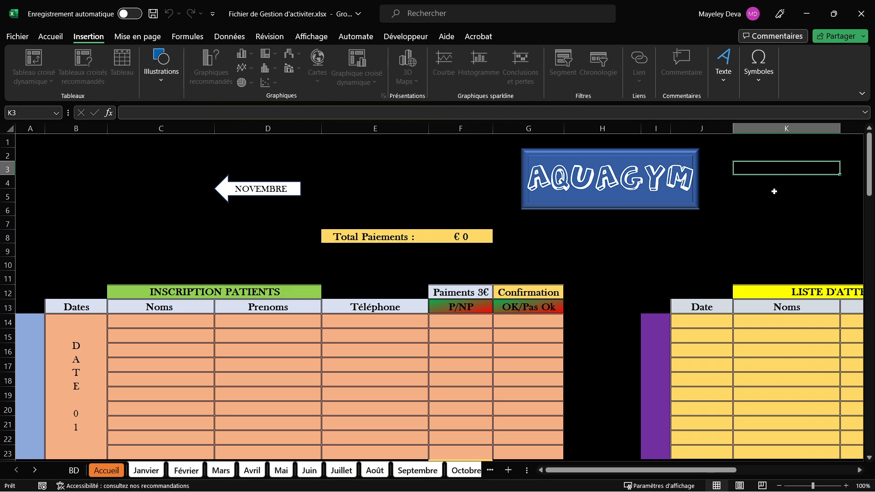
{"action": "key", "text": "ctrl+v"}
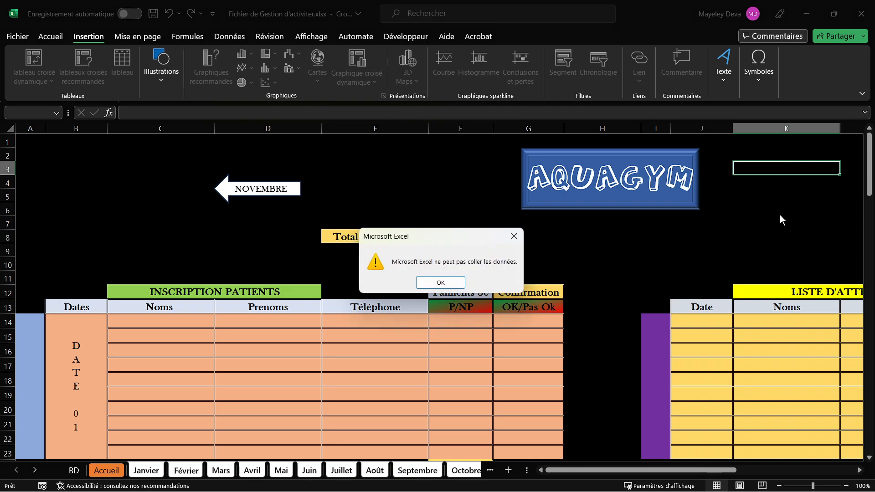
{"action": "left_click", "coordinate": [458, 286]}
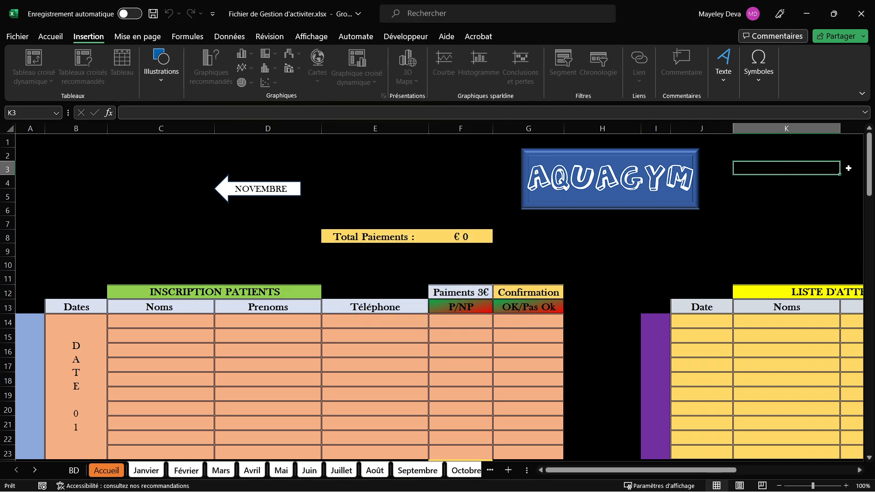
{"action": "left_click", "coordinate": [811, 193]}
{"action": "key", "text": "ctrl+v"}
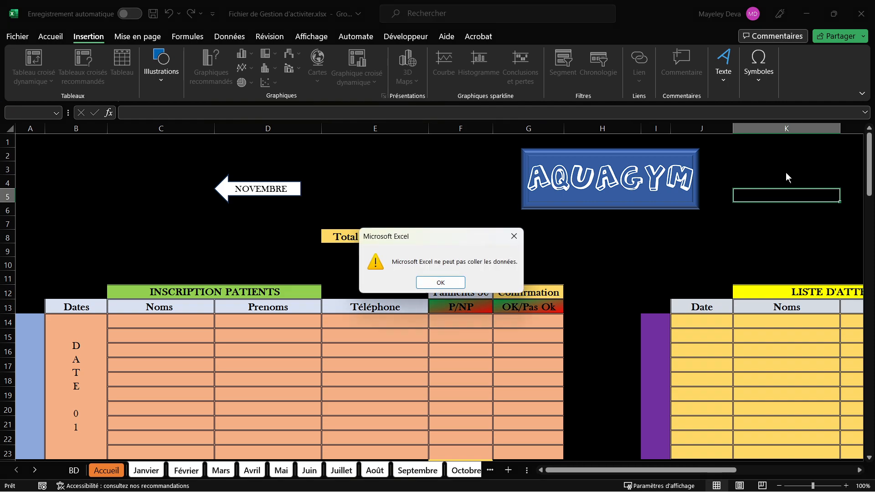
{"action": "left_click", "coordinate": [515, 236]}
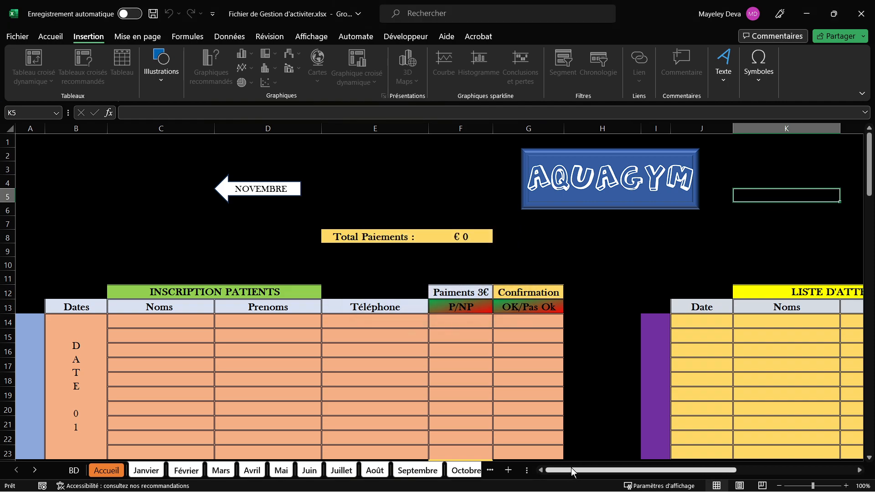
Step: Ungroup the sheets, paste the logo on the Janvier sheet at K3, and shift it towards the AQUAGYM banner
{"action": "left_click", "coordinate": [107, 471]}
{"action": "left_click", "coordinate": [142, 472]}
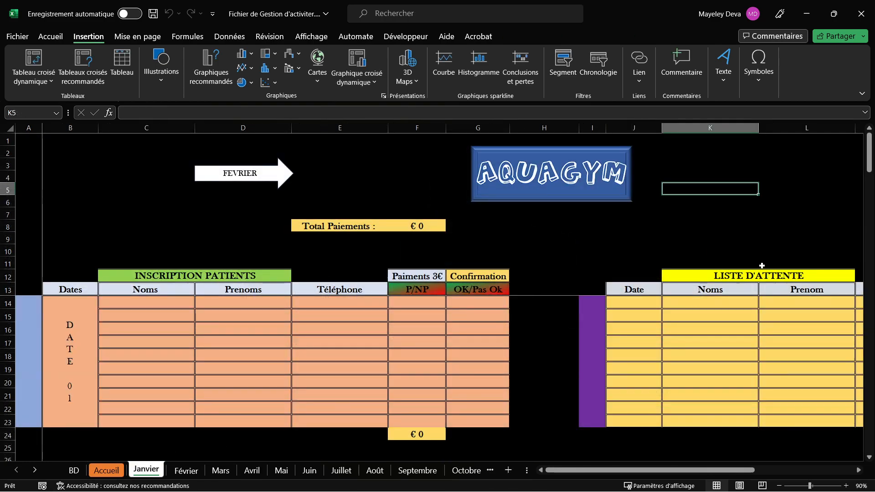
{"action": "left_click", "coordinate": [720, 167]}
{"action": "key", "text": "ctrl+v"}
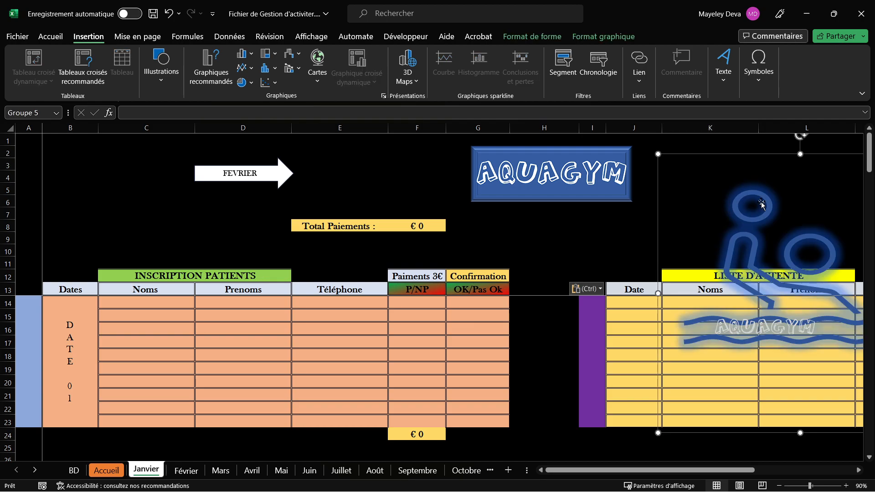
{"action": "left_click_drag", "start_coordinate": [555, 472], "coordinate": [664, 472]}
{"action": "left_click_drag", "start_coordinate": [492, 160], "coordinate": [338, 176]}
Step: Ungroup the pasted logo on the Janvier sheet and move its separated parts up and to the right
{"action": "right_click", "coordinate": [338, 177]}
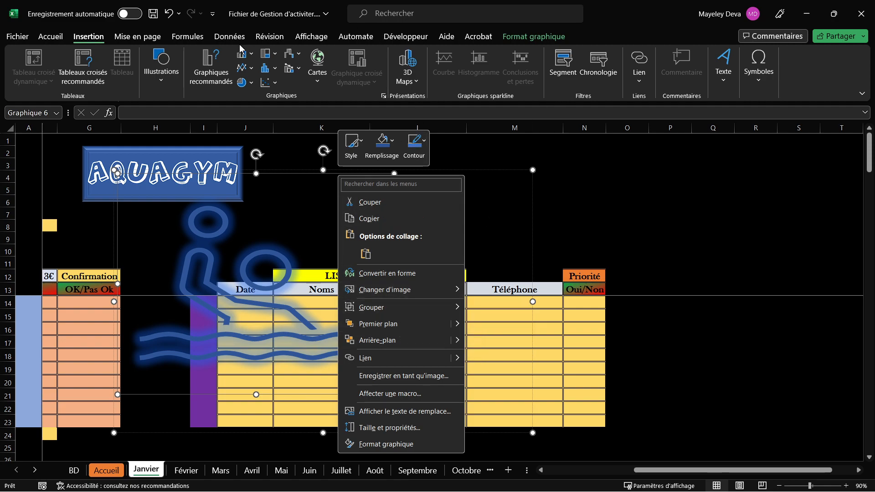
{"action": "left_click", "coordinate": [127, 37]}
{"action": "left_click", "coordinate": [134, 36]}
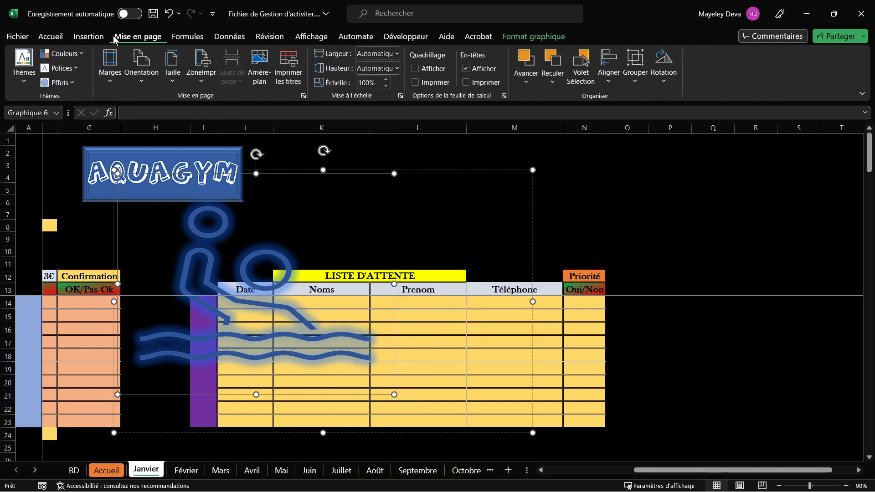
{"action": "left_click", "coordinate": [49, 38]}
{"action": "left_click", "coordinate": [138, 36]}
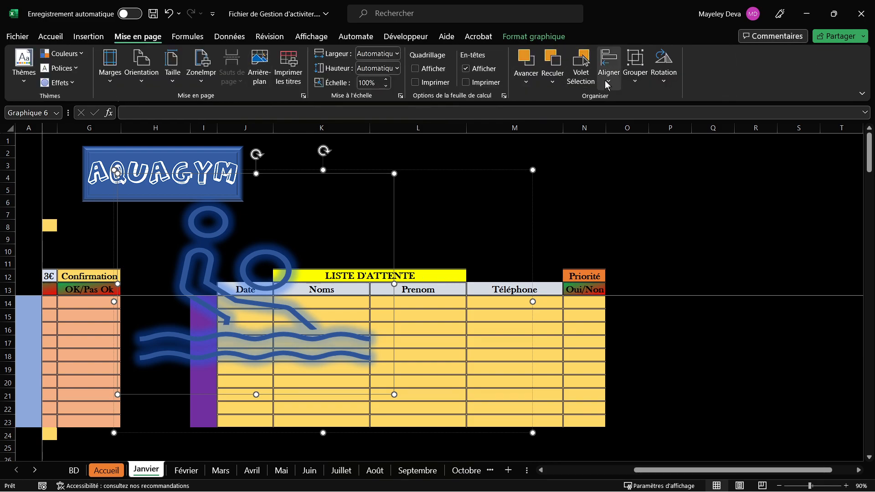
{"action": "left_click", "coordinate": [636, 85]}
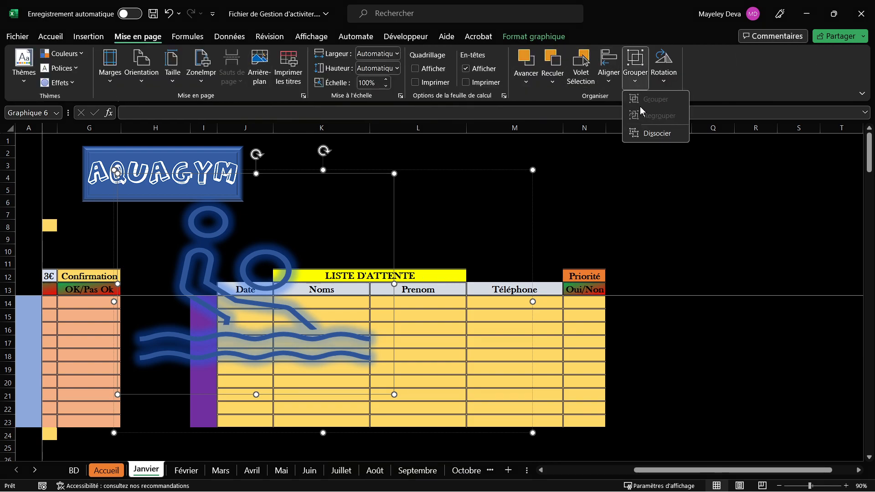
{"action": "left_click", "coordinate": [640, 132]}
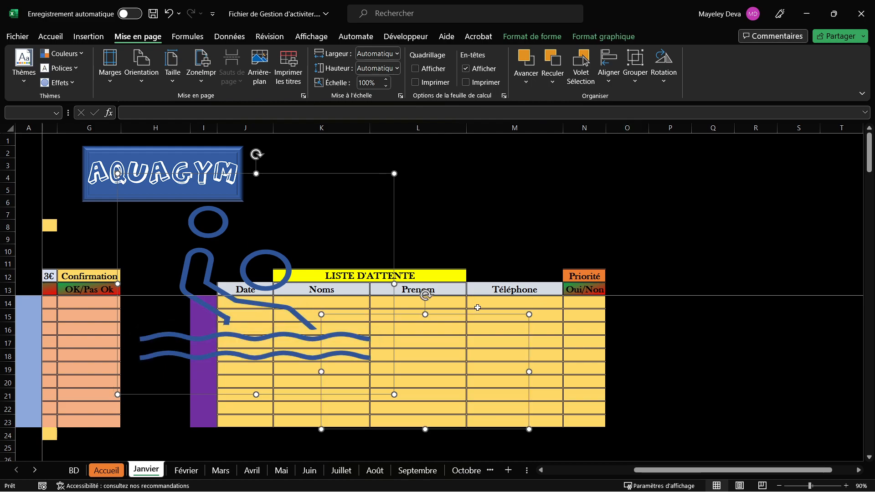
{"action": "left_click_drag", "start_coordinate": [476, 314], "coordinate": [603, 273]}
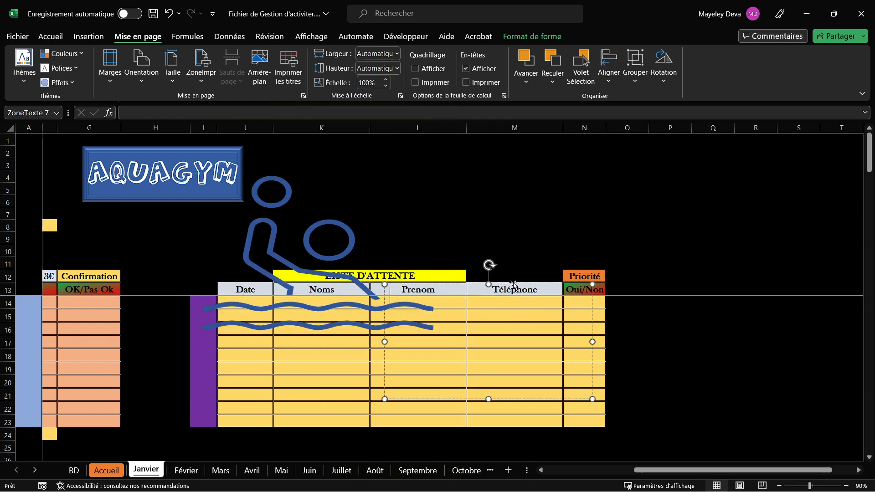
{"action": "key", "text": "Escape"}
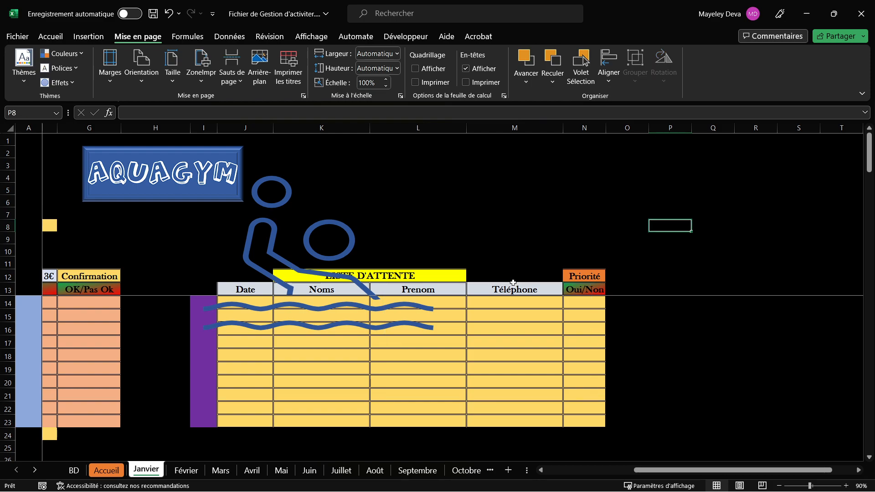
Step: Shrink the swimmer icon and place it in column K beside the AQUAGYM banner, above the LISTE D'ATTENTE table
{"action": "left_click", "coordinate": [263, 229]}
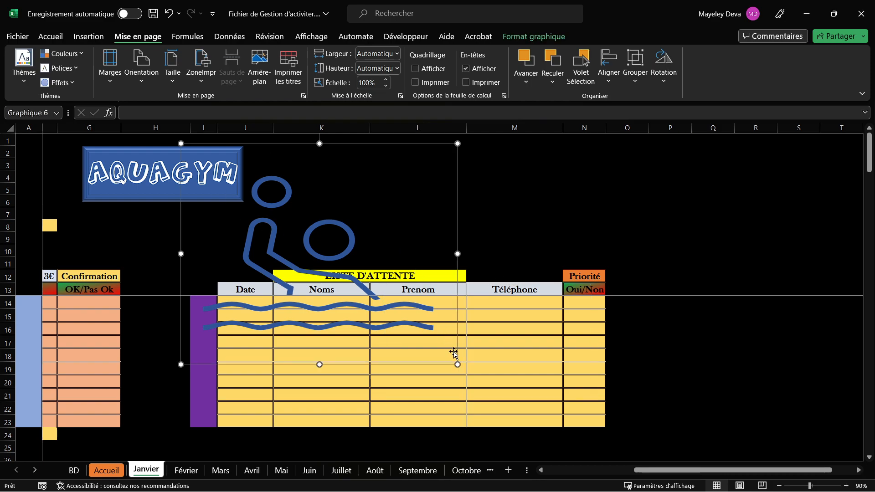
{"action": "left_click_drag", "start_coordinate": [459, 363], "coordinate": [306, 245]}
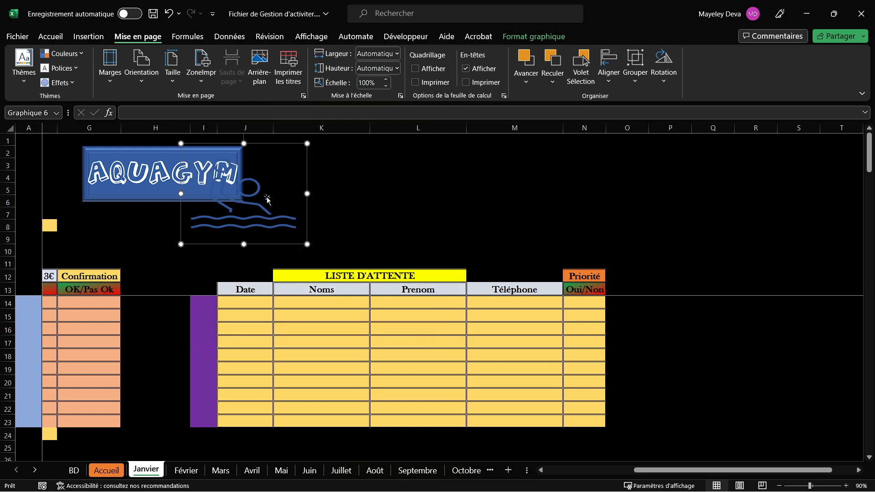
{"action": "left_click_drag", "start_coordinate": [256, 146], "coordinate": [357, 148]}
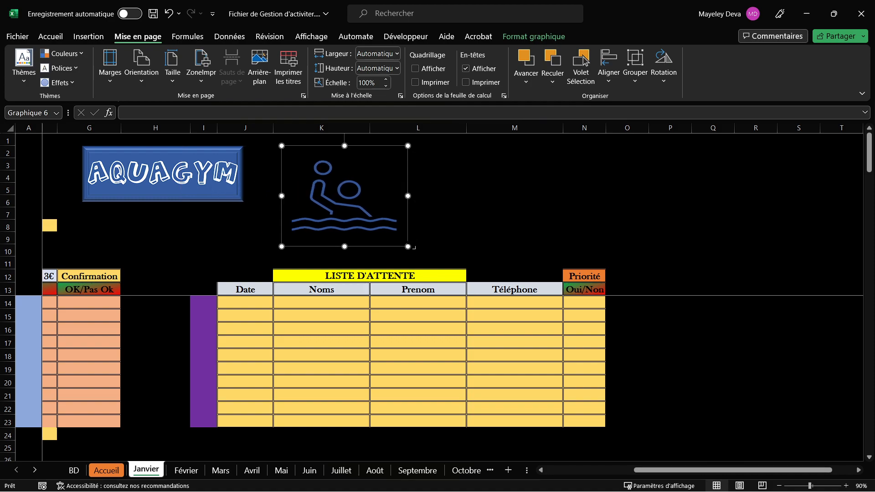
{"action": "left_click_drag", "start_coordinate": [405, 245], "coordinate": [370, 217]}
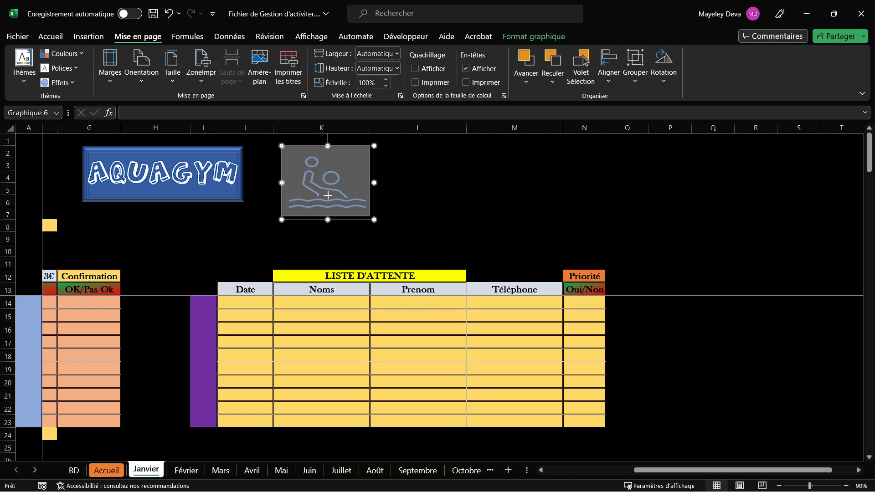
{"action": "left_click_drag", "start_coordinate": [360, 210], "coordinate": [336, 174]}
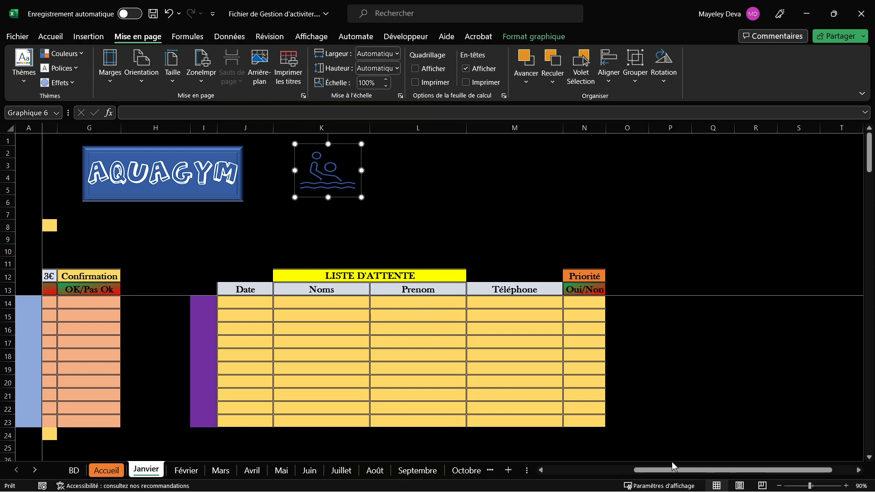
Step: Copy the resized swimmer icon to the Février sheet and place it in column K beside the AQUAGYM banner
{"action": "left_click", "coordinate": [187, 471]}
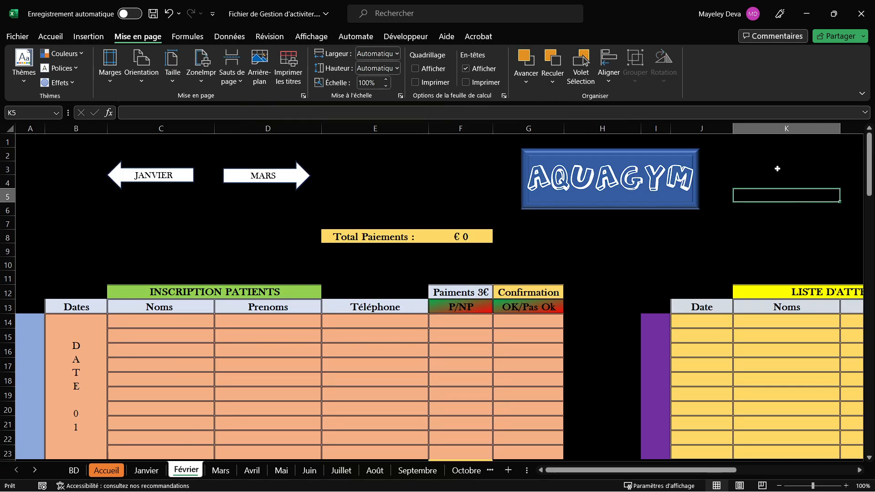
{"action": "key", "text": "ctrl+v"}
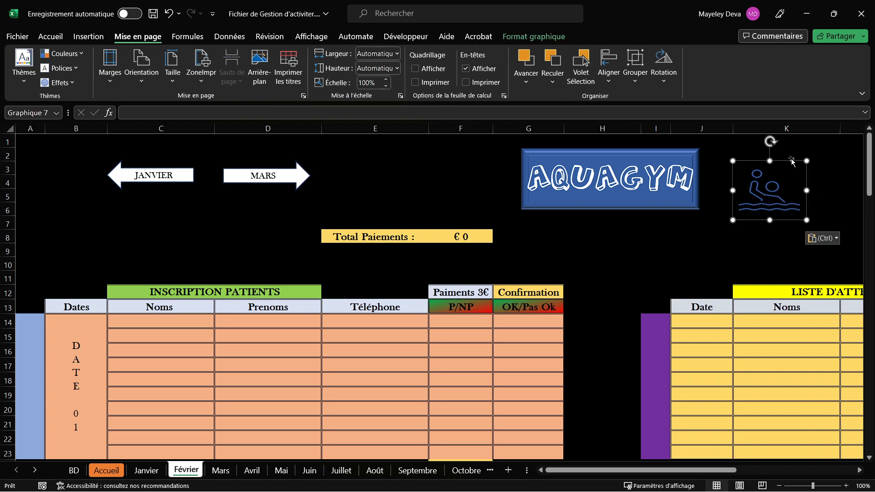
{"action": "left_click_drag", "start_coordinate": [791, 159], "coordinate": [810, 142]}
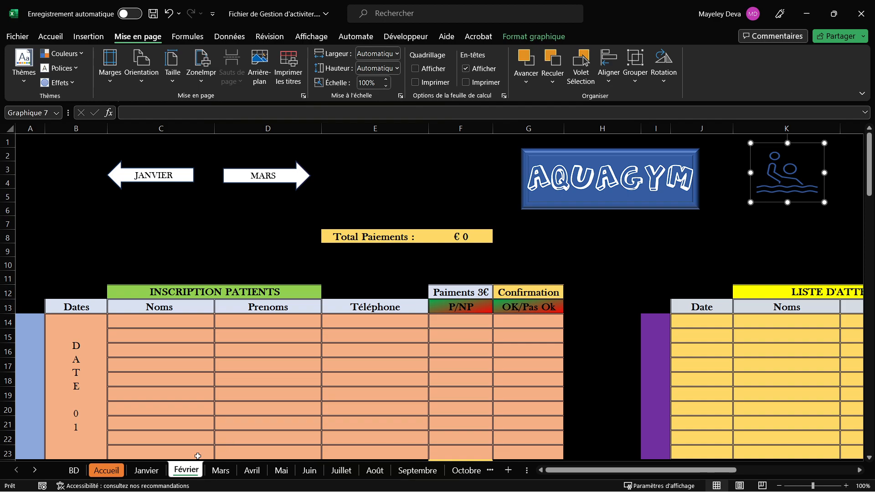
Step: Nudge the swimmer icon slightly to the left on the Janvier sheet and return to the Février sheet
{"action": "left_click", "coordinate": [151, 471]}
{"action": "left_click_drag", "start_coordinate": [320, 168], "coordinate": [313, 166]}
{"action": "left_click", "coordinate": [184, 471]}
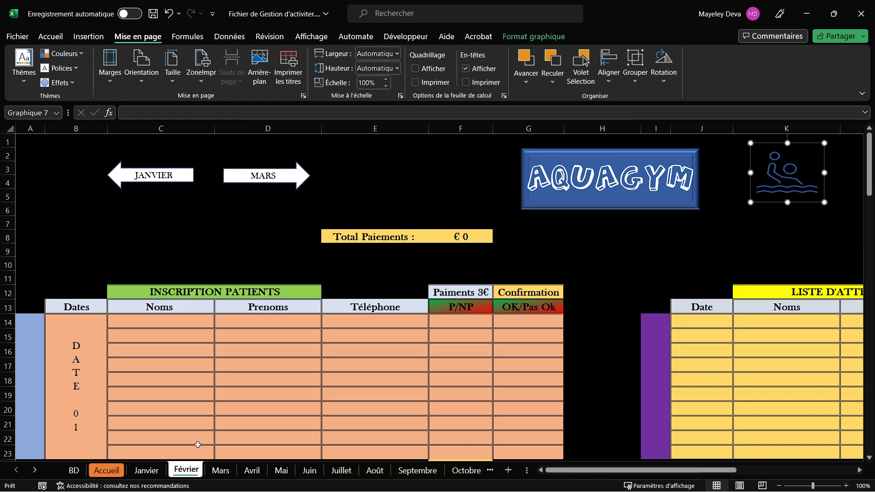
Step: Paste the swimmer icon on the Mars sheet and position it in column K beside the AQUAGYM banner
{"action": "left_click", "coordinate": [220, 471]}
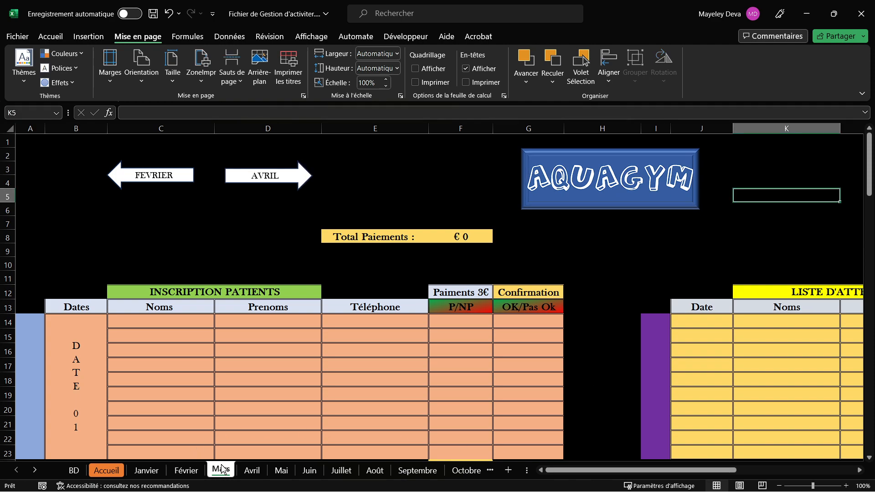
{"action": "left_click", "coordinate": [784, 160]}
{"action": "key", "text": "ctrl+v"}
{"action": "left_click_drag", "start_coordinate": [785, 151], "coordinate": [806, 146]}
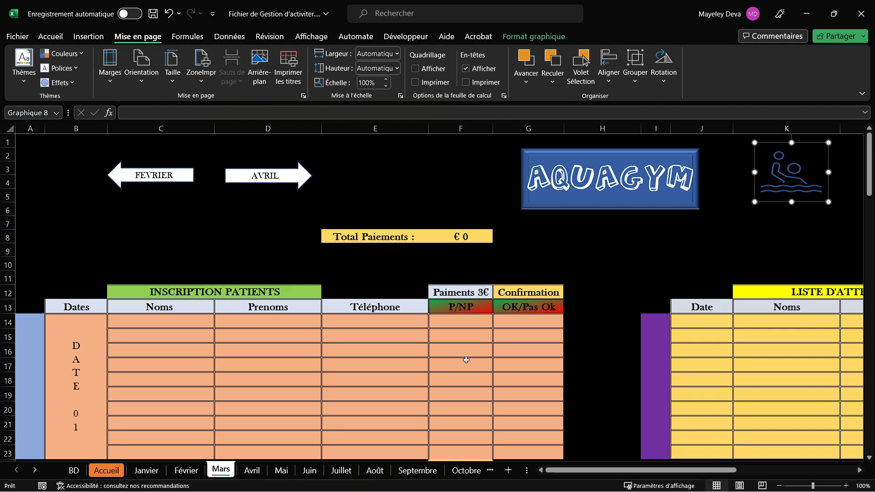
Step: Paste the swimmer icon on the Avril sheet at K3 and position it beside the AQUAGYM banner
{"action": "left_click", "coordinate": [252, 471]}
{"action": "key", "text": "Up"}
{"action": "key", "text": "Up"}
{"action": "key", "text": "Up"}
{"action": "key", "text": "Up"}
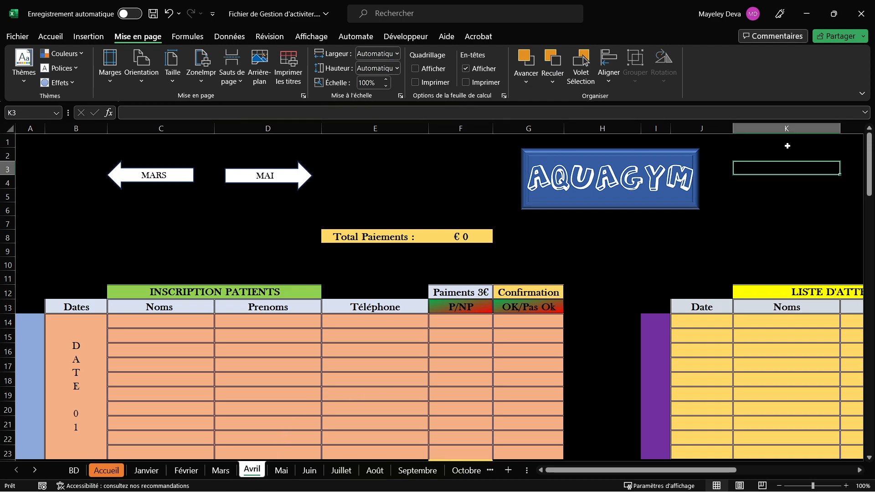
{"action": "key", "text": "ctrl+v"}
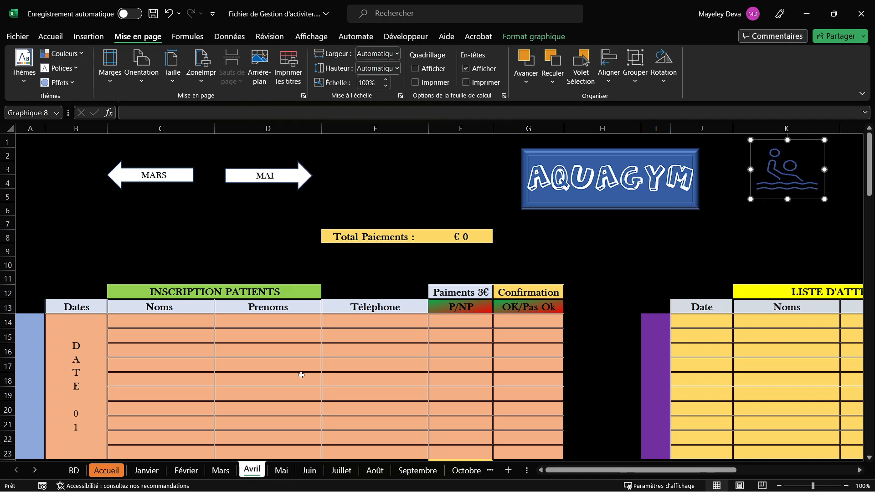
Step: Paste the swimmer icon on the Mai and Juin sheets in column K beside the AQUAGYM banner, and open the Juillet sheet
{"action": "left_click", "coordinate": [281, 471]}
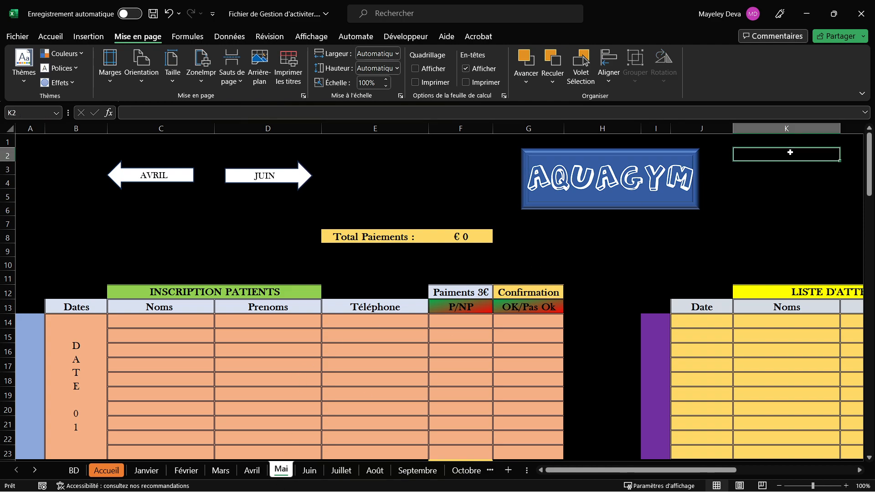
{"action": "key", "text": "ctrl+v"}
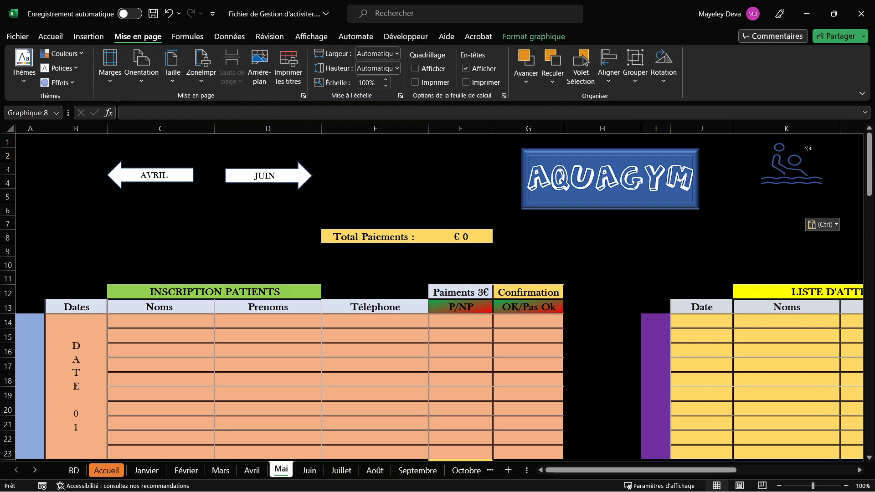
{"action": "left_click", "coordinate": [309, 471]}
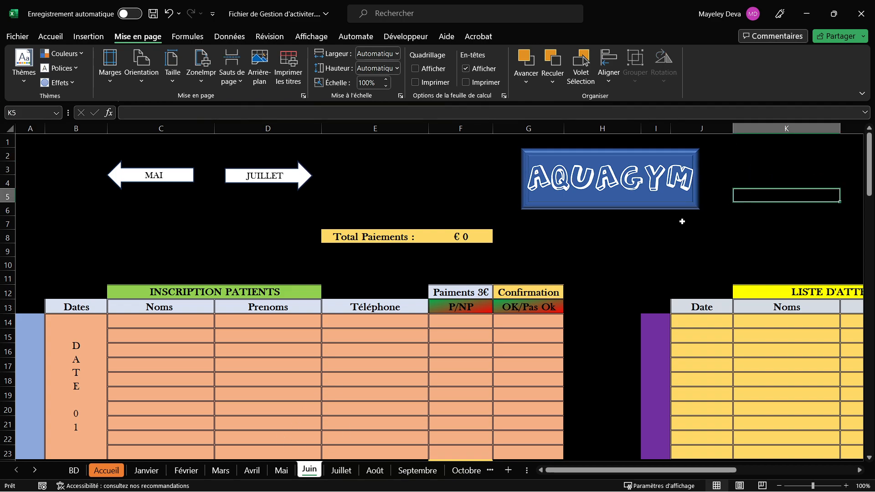
{"action": "left_click", "coordinate": [793, 151]}
{"action": "key", "text": "ctrl+v"}
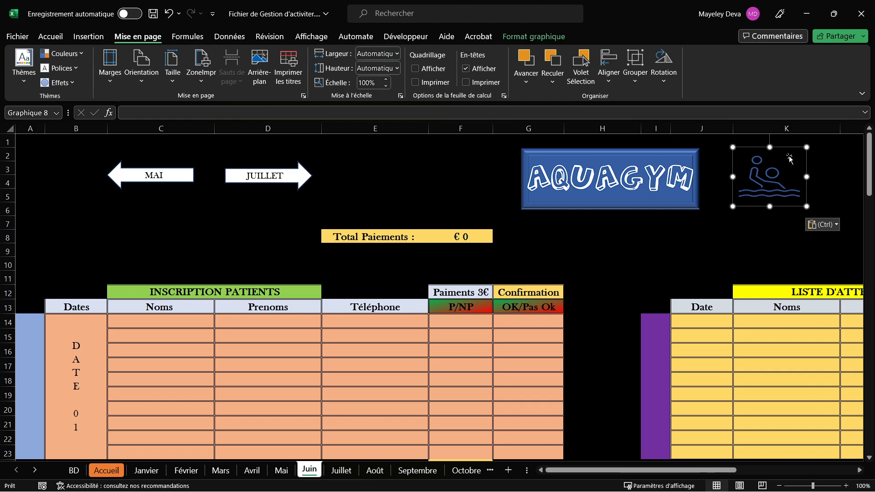
{"action": "left_click", "coordinate": [342, 471]}
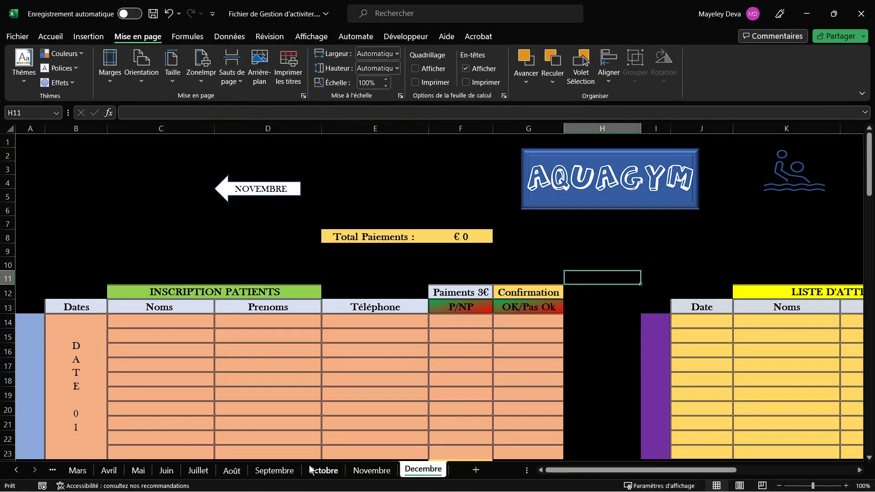
Step: From the Decembre sheet, bring the workbook's first sheet tabs back into view to reach the Accueil sheet
{"action": "left_click", "coordinate": [18, 470]}
{"action": "left_click", "coordinate": [18, 470]}
{"action": "left_click", "coordinate": [18, 471]}
{"action": "left_click", "coordinate": [18, 470]}
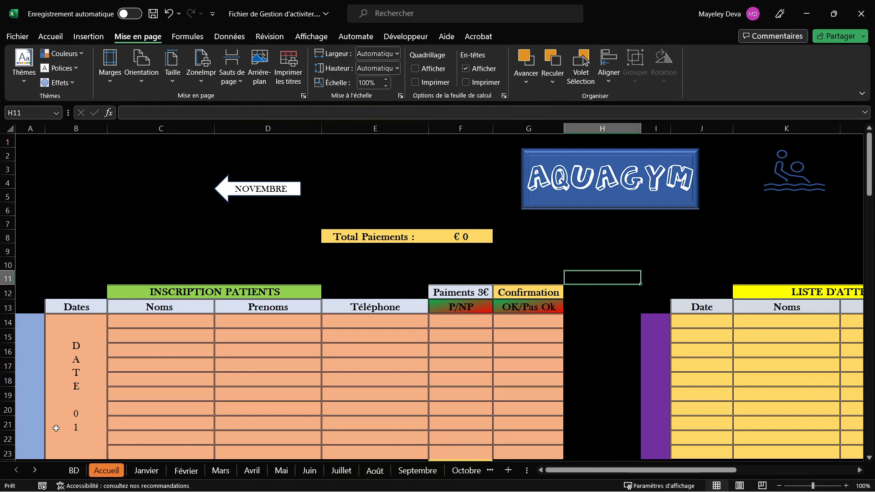